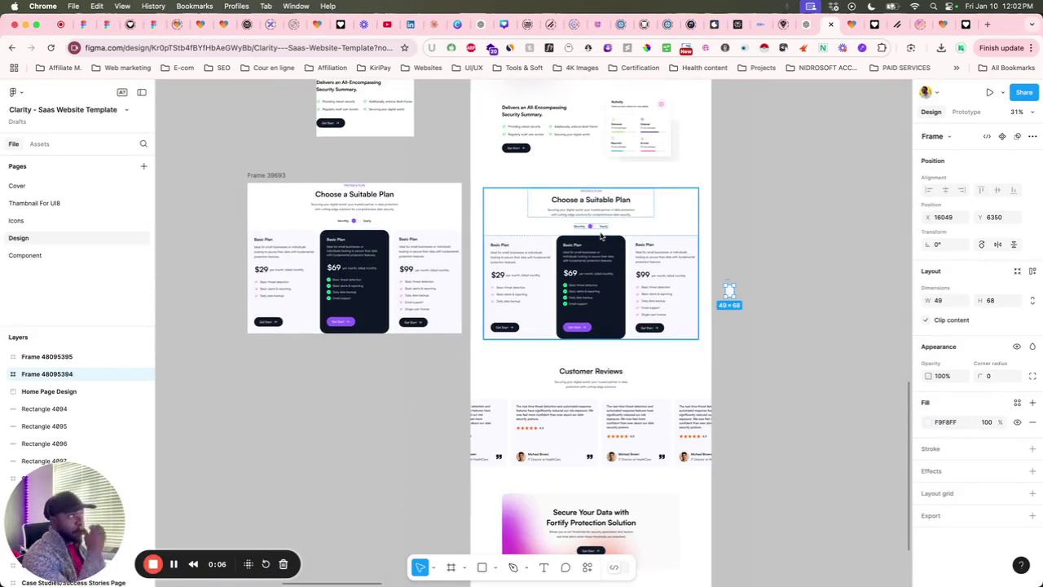
Overview the Figma page designs, then switch to the live Clarity preview and review it from the hero down to the pricing cards
scroll(601, 236, "down", 10)
scroll(602, 237, "up", 5)
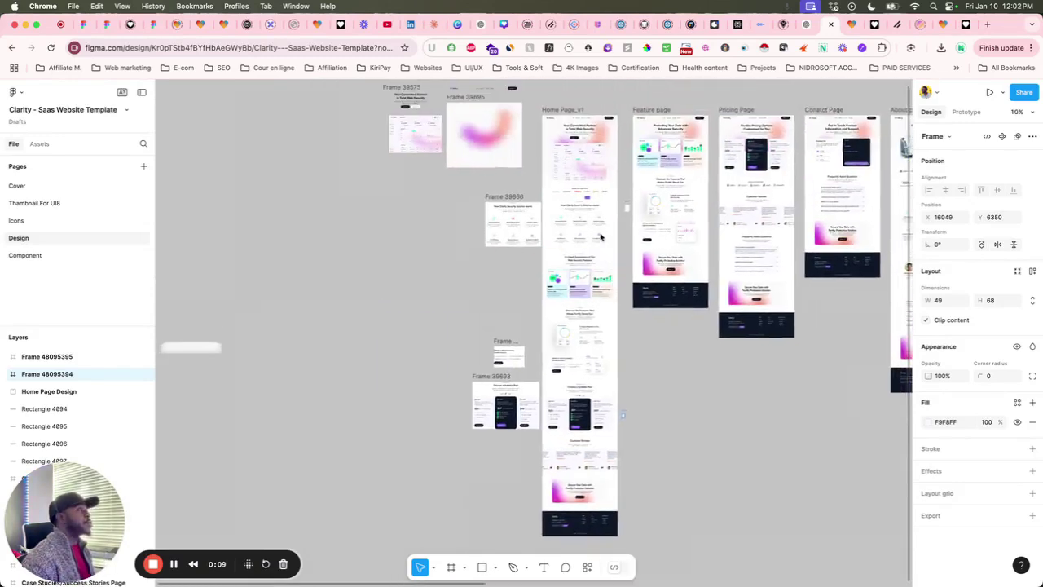
left_click(874, 24)
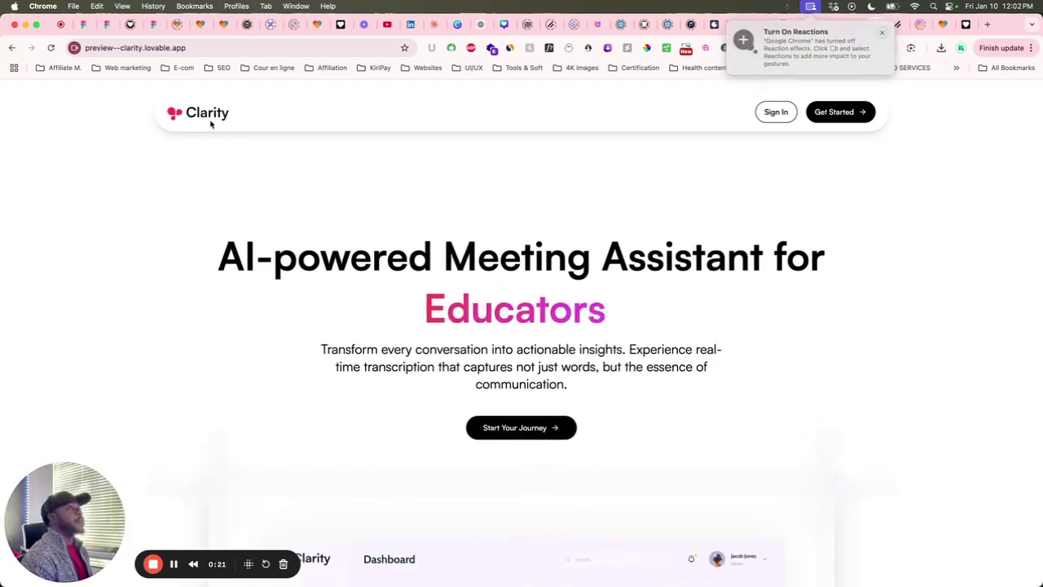
scroll(752, 214, "down", 10)
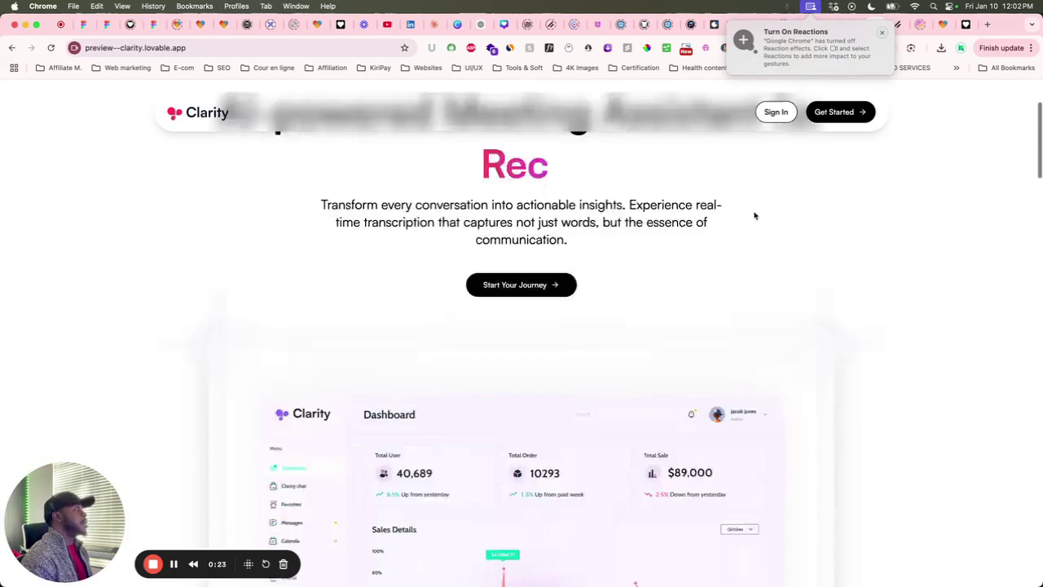
scroll(568, 250, "down", 7)
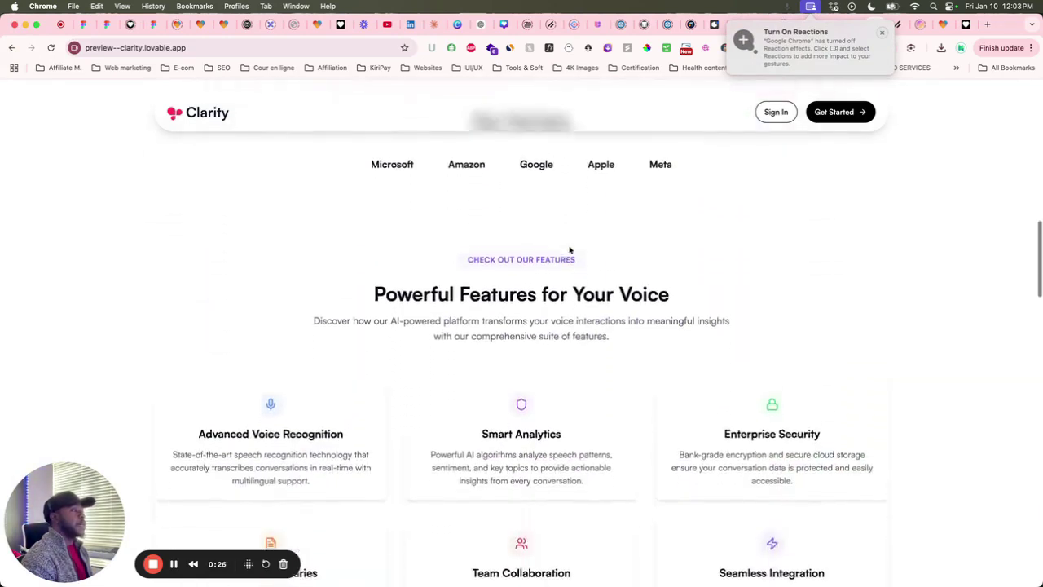
scroll(569, 250, "down", 5)
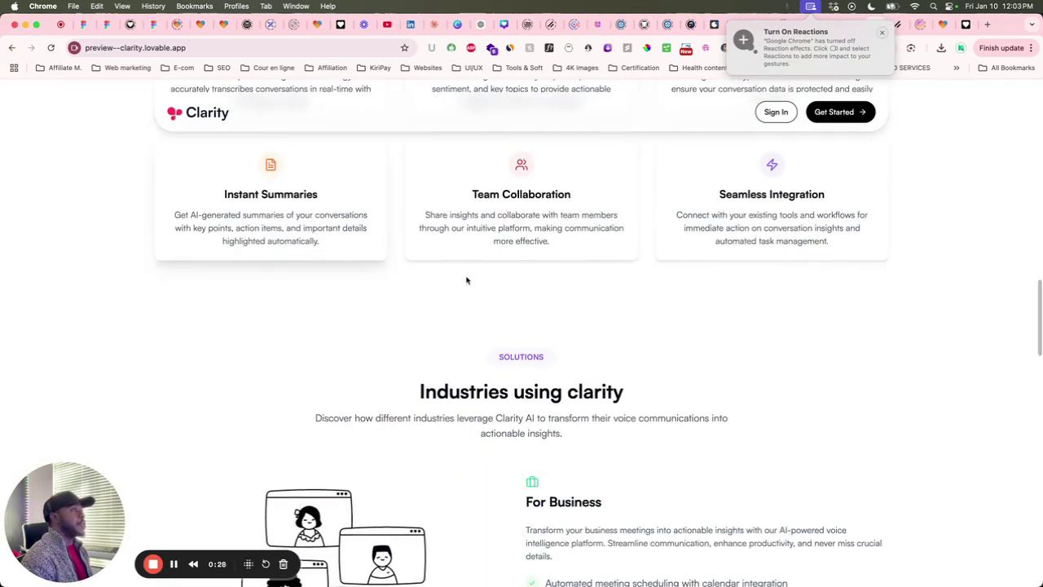
scroll(677, 318, "down", 5)
scroll(677, 318, "up", 8)
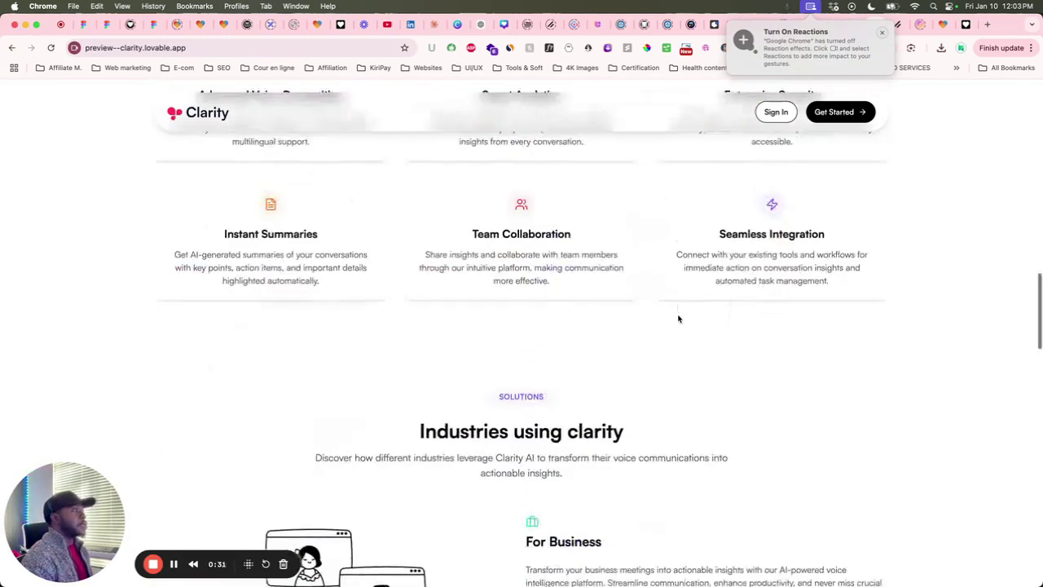
scroll(596, 342, "down", 15)
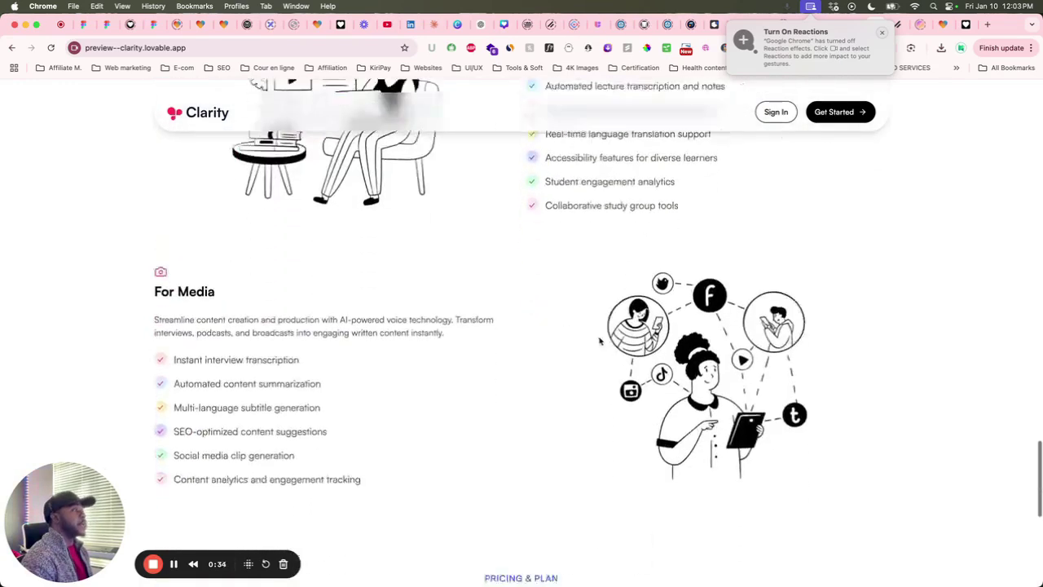
scroll(249, 230, "up", 2)
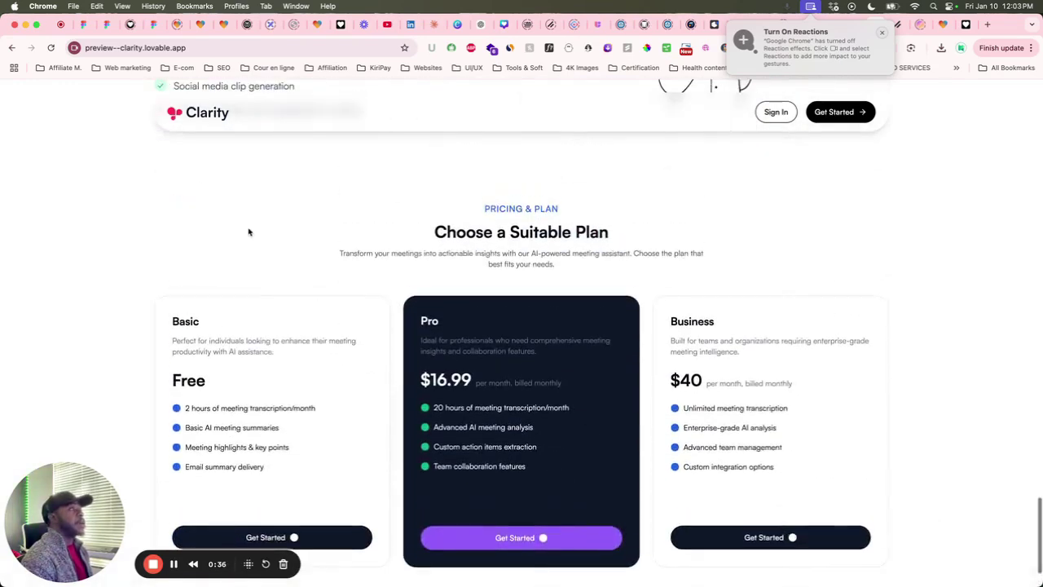
scroll(747, 381, "down", 2)
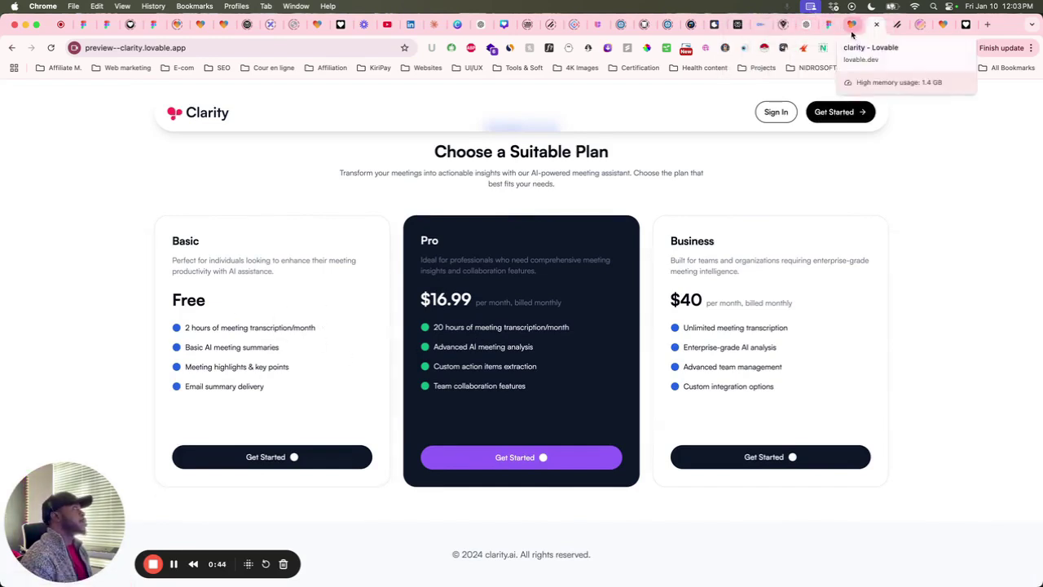
Switch back to the Figma design and select the fill colour code of the $99 card in the home page's pricing section
left_click(832, 25)
scroll(593, 336, "up", 5)
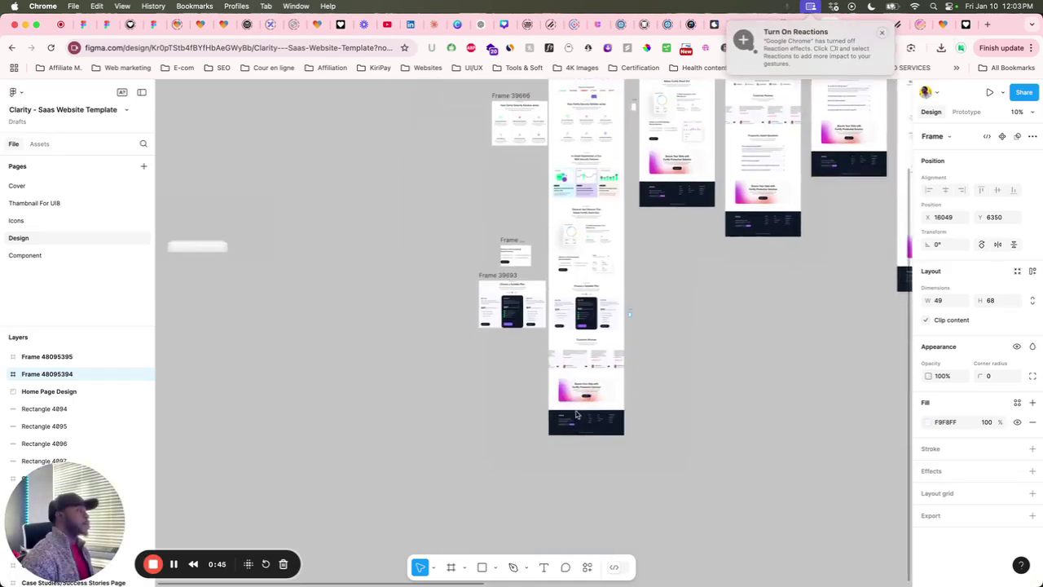
scroll(593, 336, "up", 5)
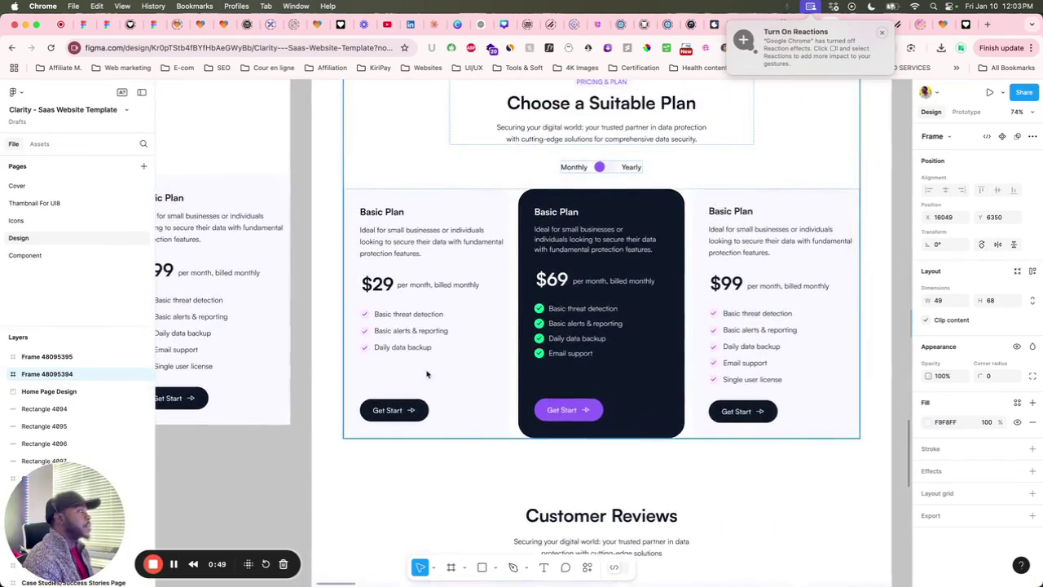
scroll(712, 343, "right", 3)
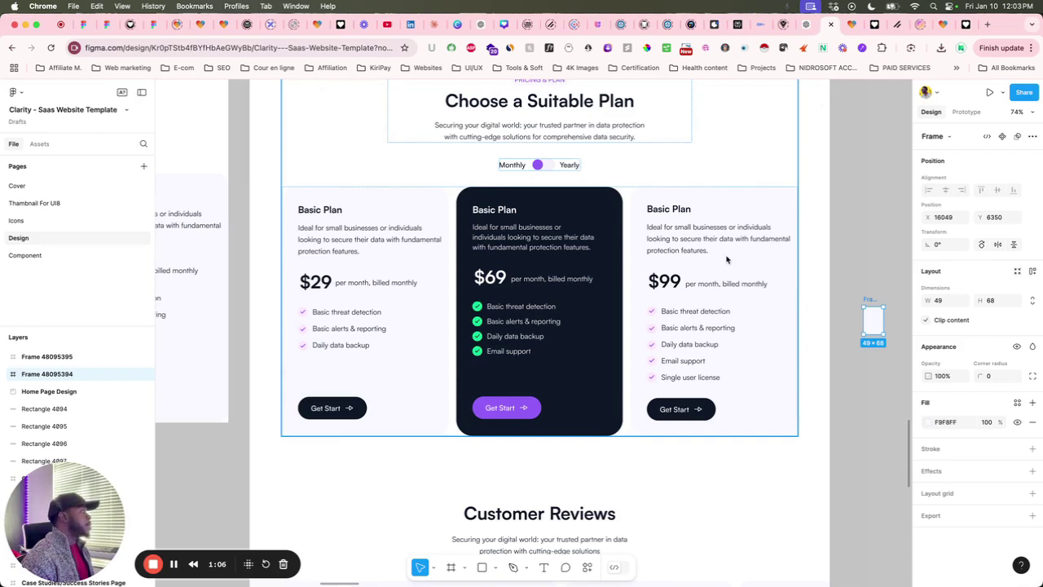
scroll(735, 201, "up", 5)
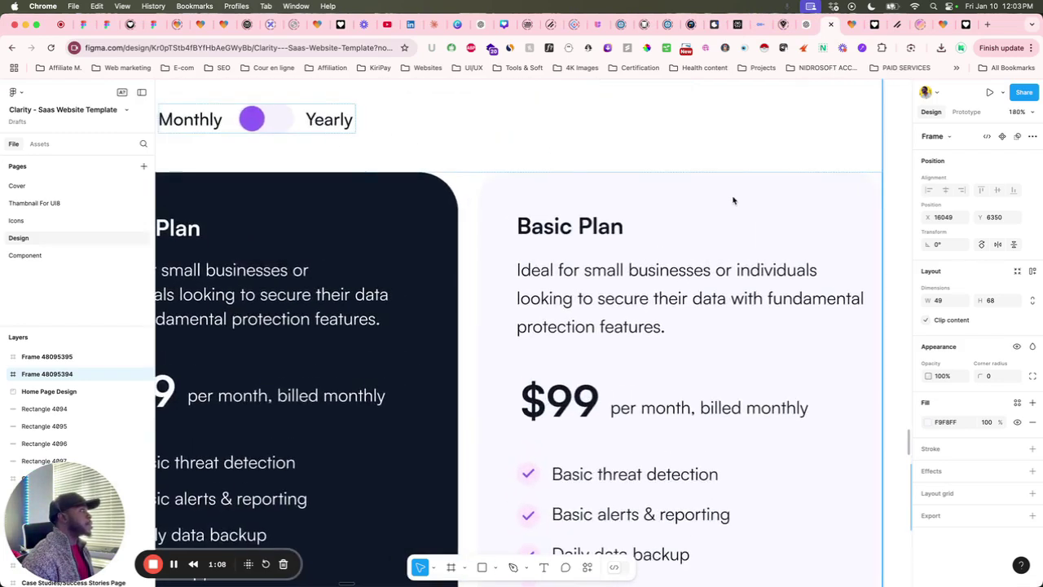
scroll(733, 200, "down", 3)
left_click(728, 198)
left_click(729, 198)
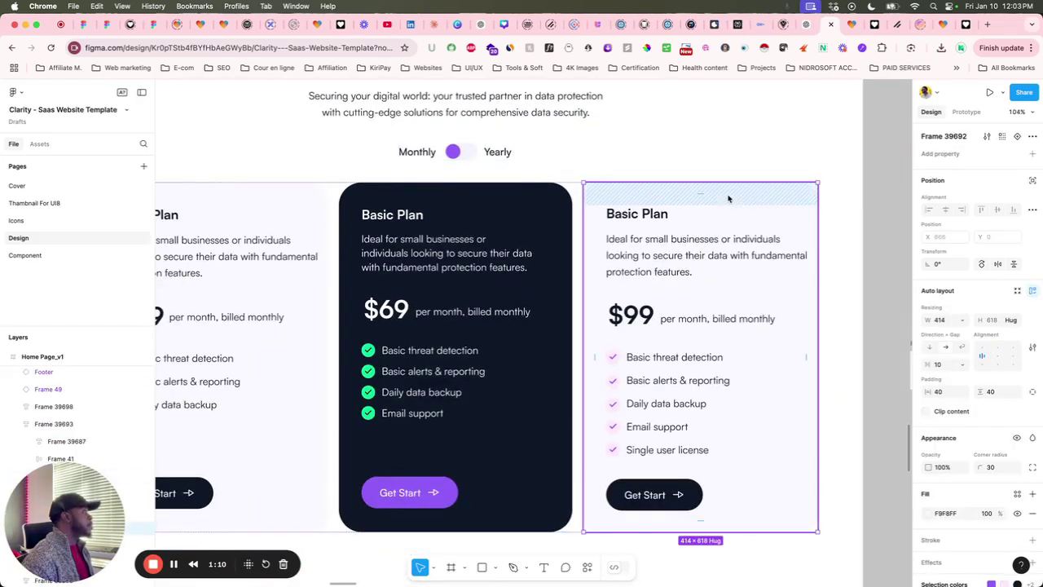
scroll(1004, 365, "down", 3)
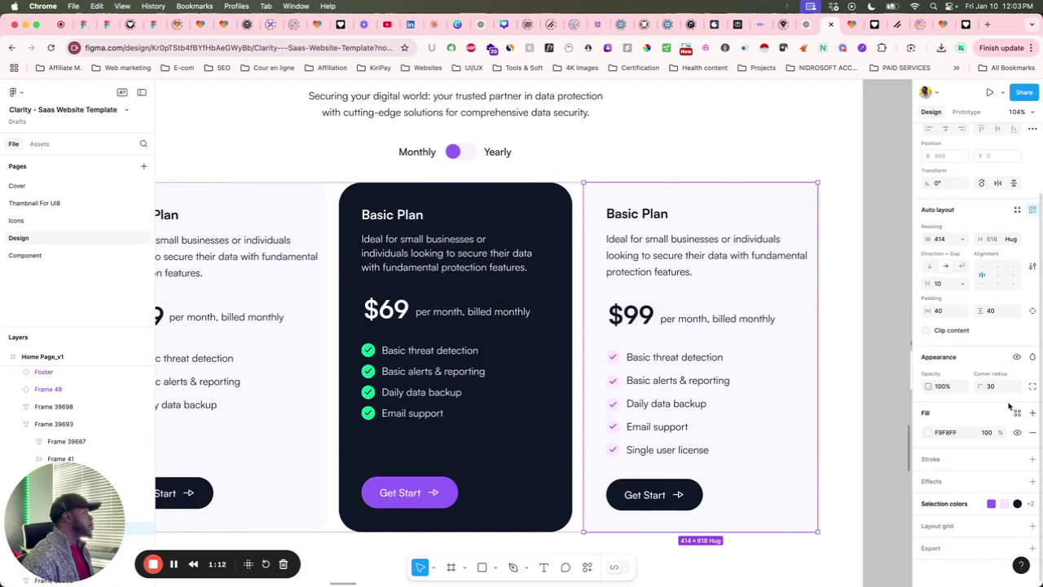
left_click(945, 434)
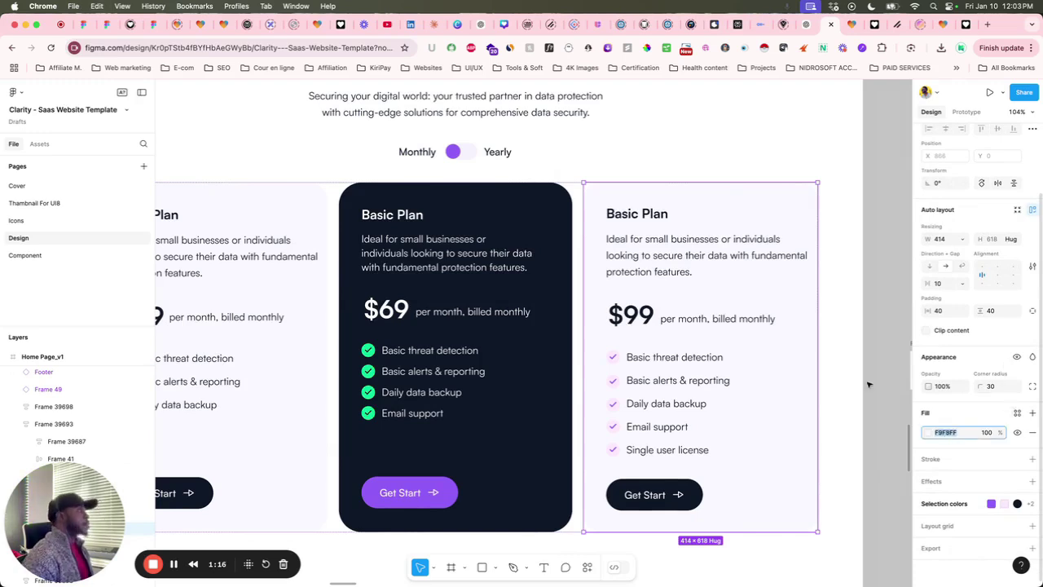
Switch to the Lovable project, bring the pricing section into the preview, and start the chat prompt with "on the pricing"
left_click(852, 31)
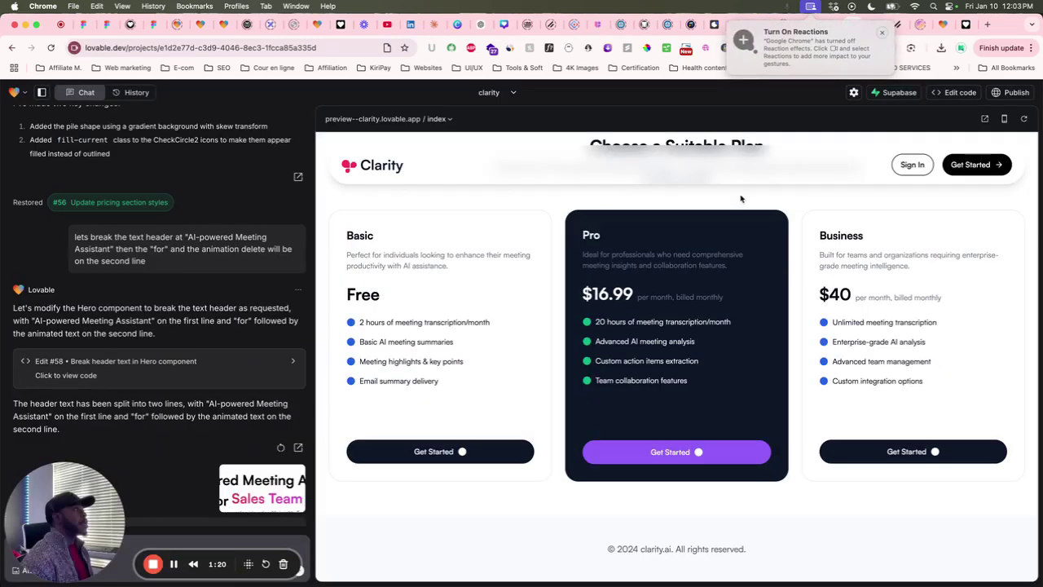
scroll(740, 197, "up", 2)
scroll(742, 194, "down", 1)
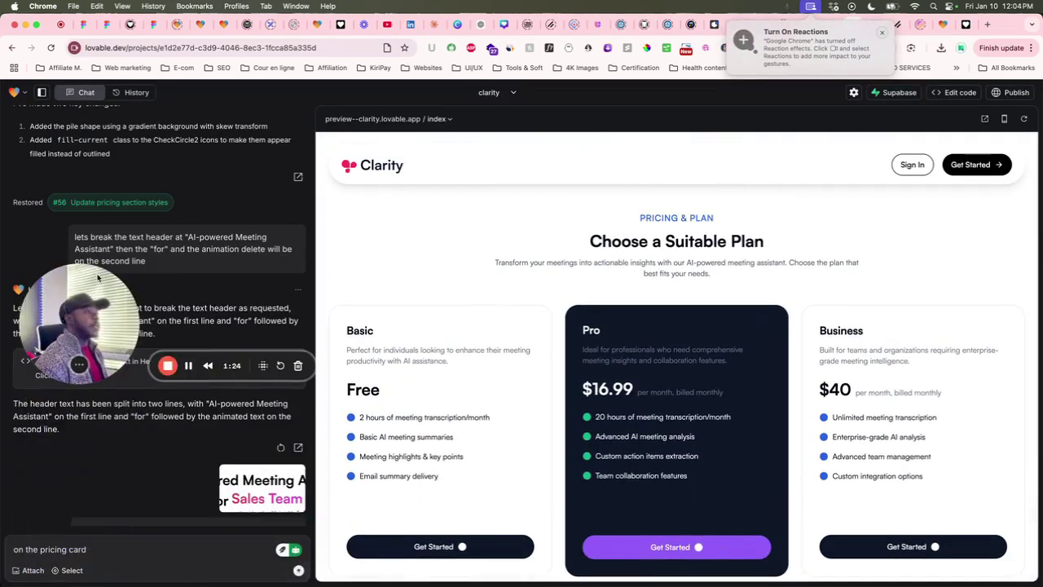
mouse_move(39, 580)
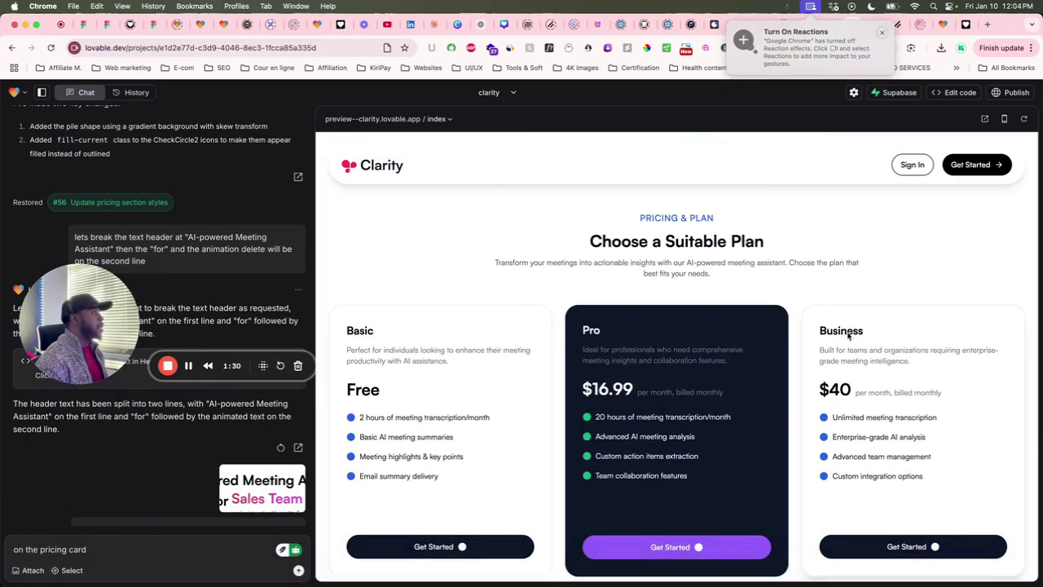
left_click(119, 554)
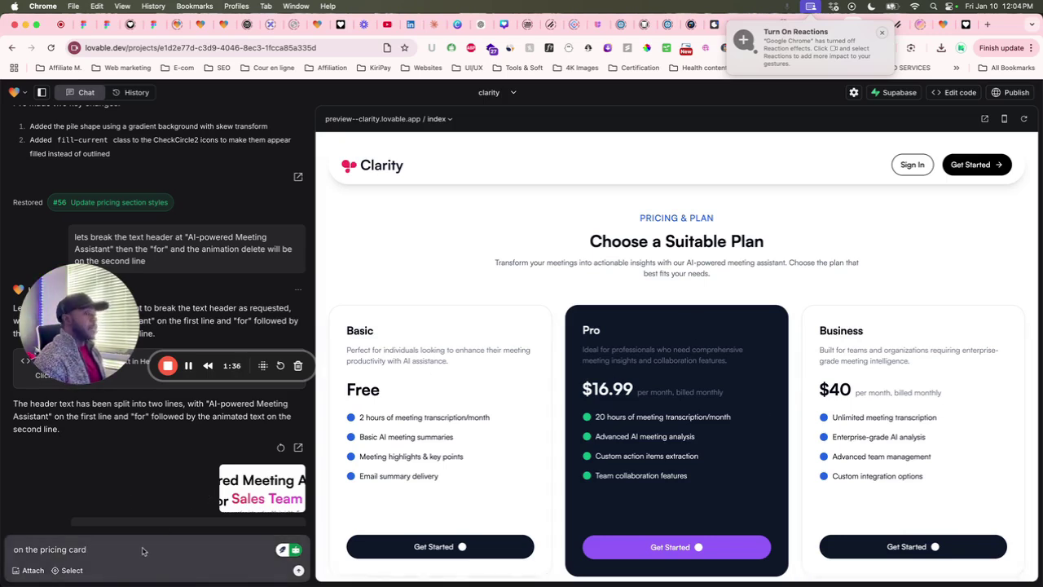
key("BackSpace")
key("BackSpace")
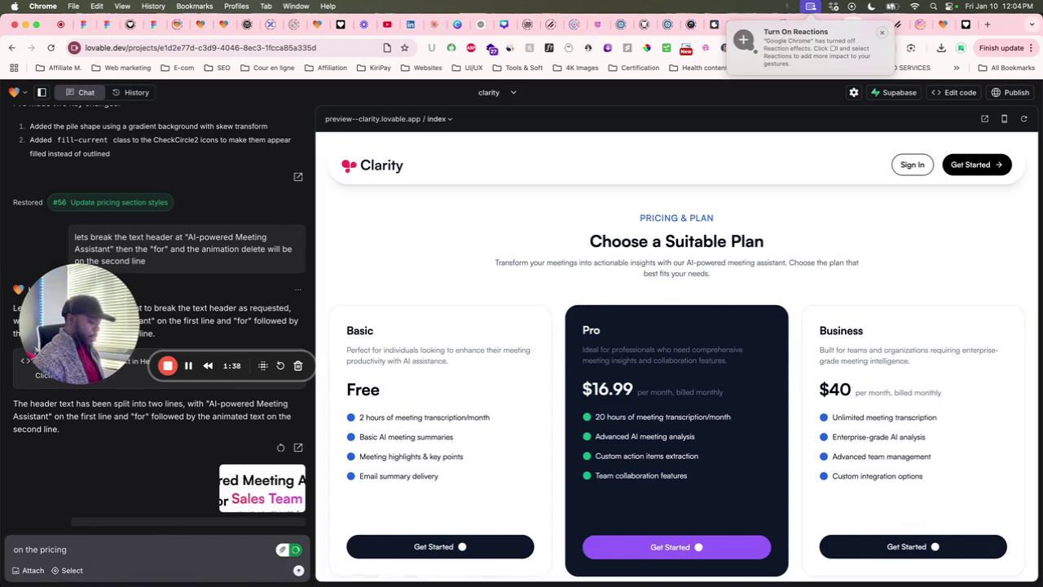
Complete the chat prompt as "on the pricing section for the cards Basic and Business, update the background color from white to this F9F8FF"
type("on for")
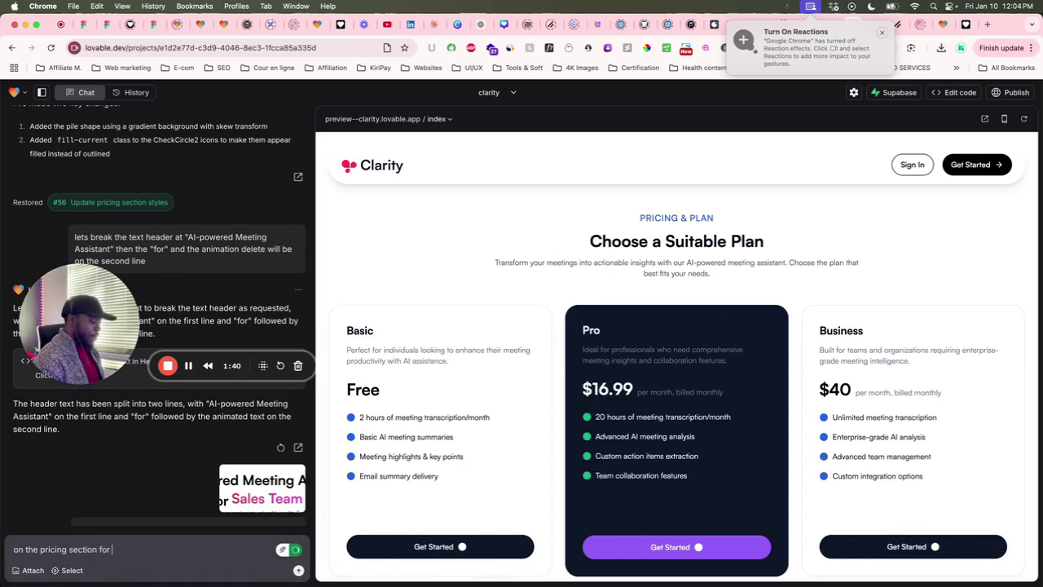
type(" the card ")
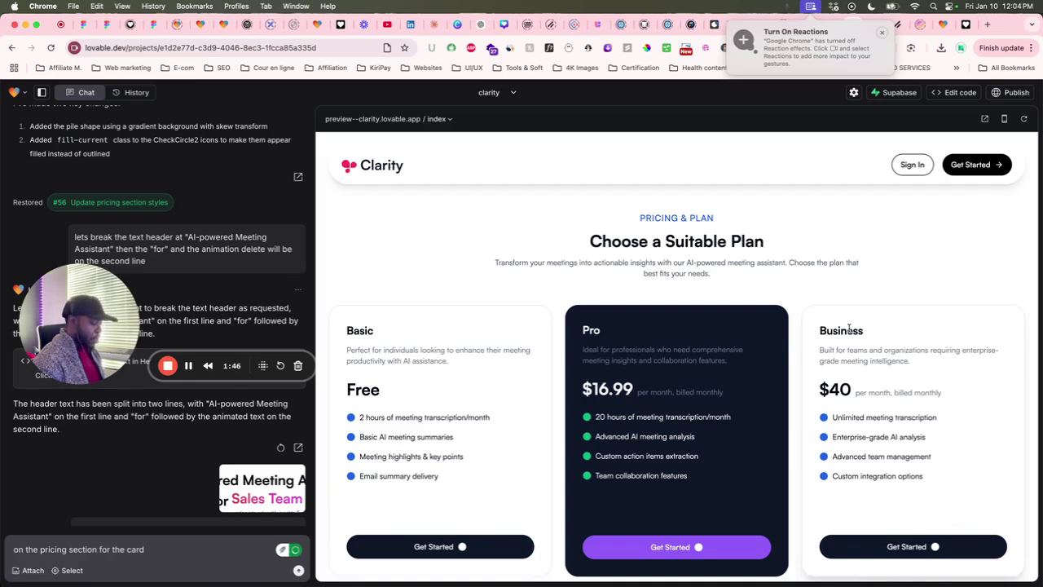
type("s Basi")
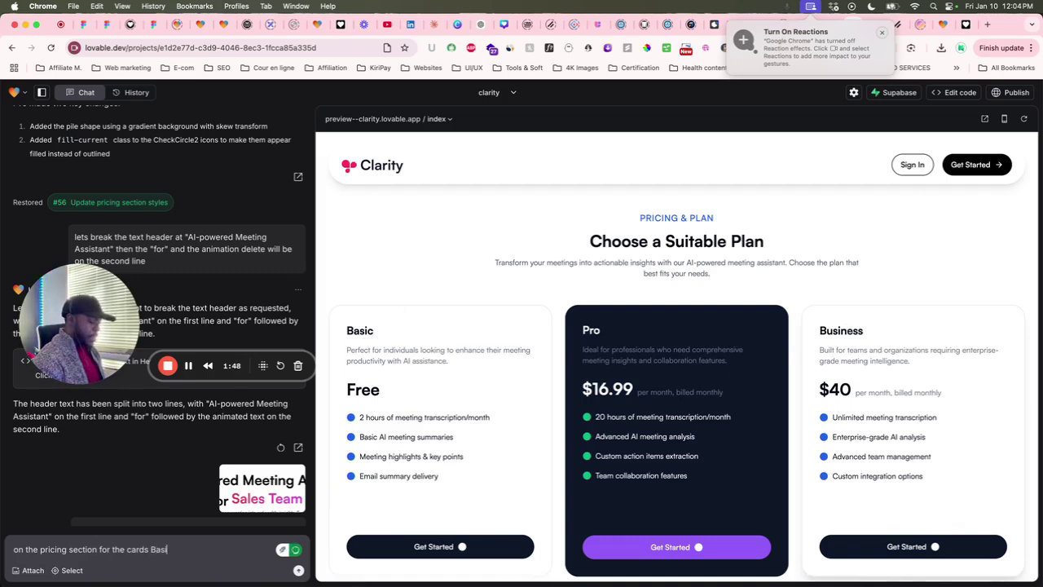
type("c and Business update the b")
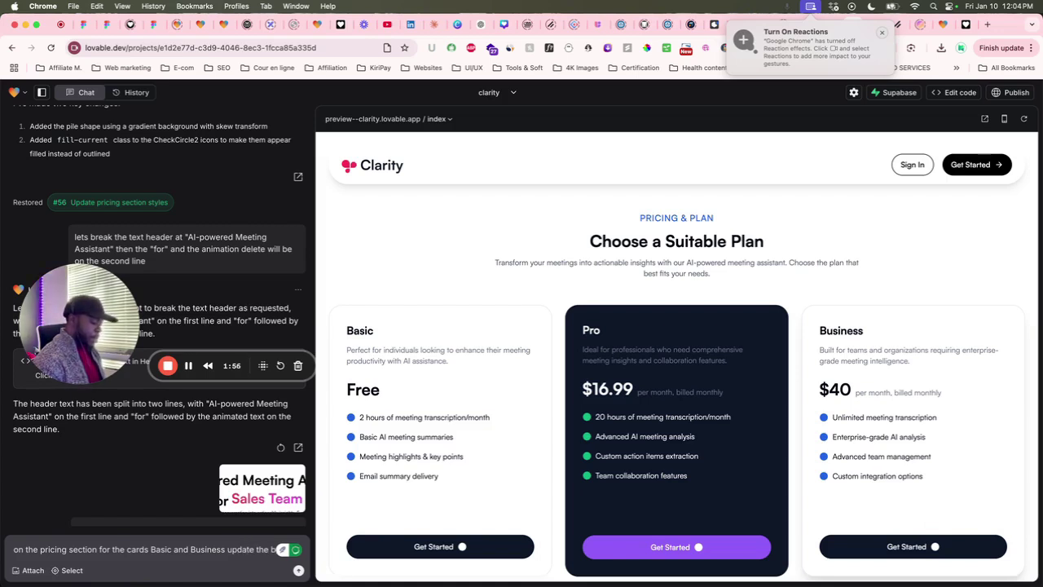
type("ackro")
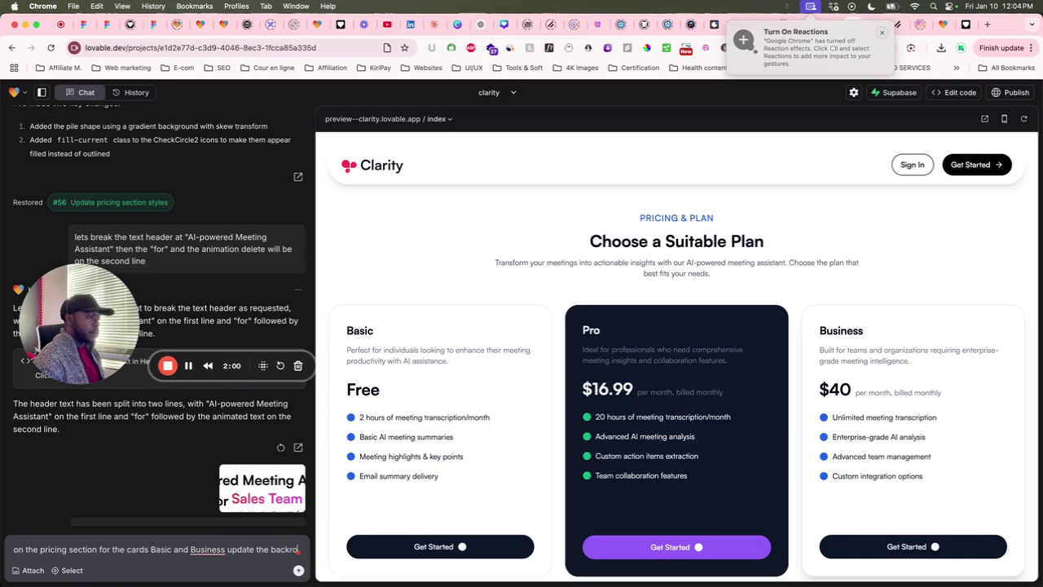
type("und col")
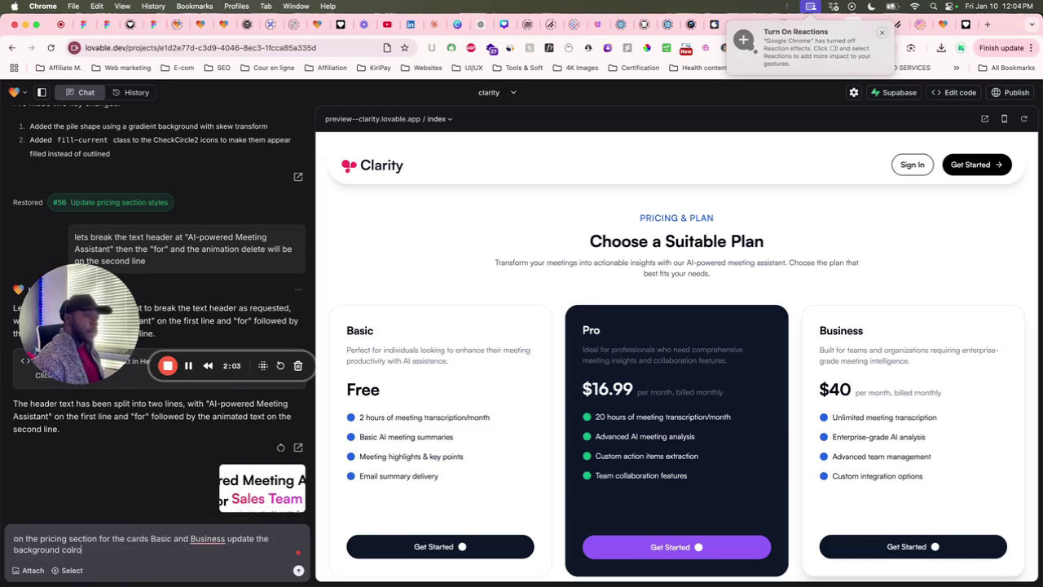
key("BackSpace")
key("BackSpace")
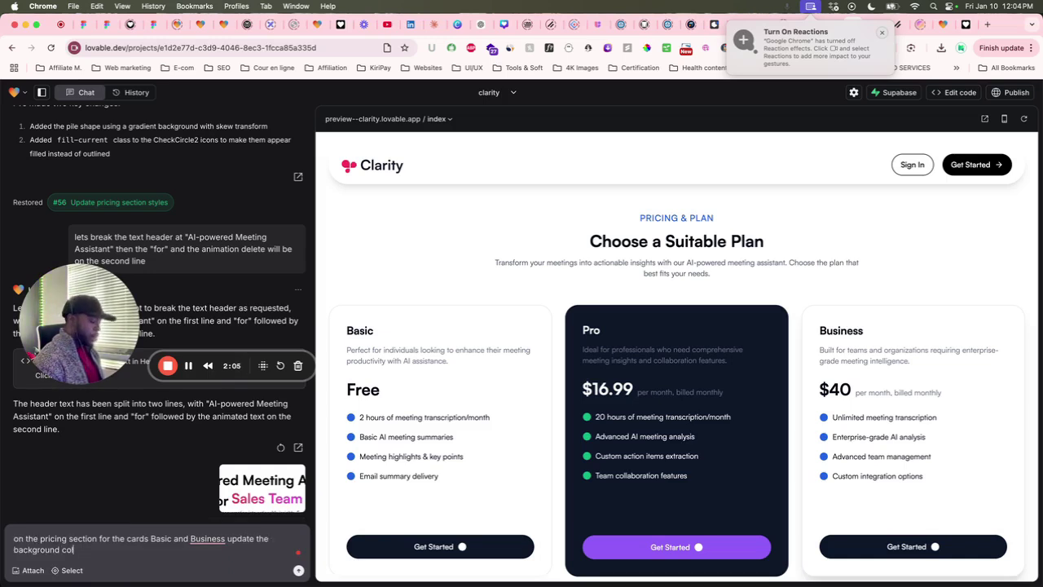
type("or from whit")
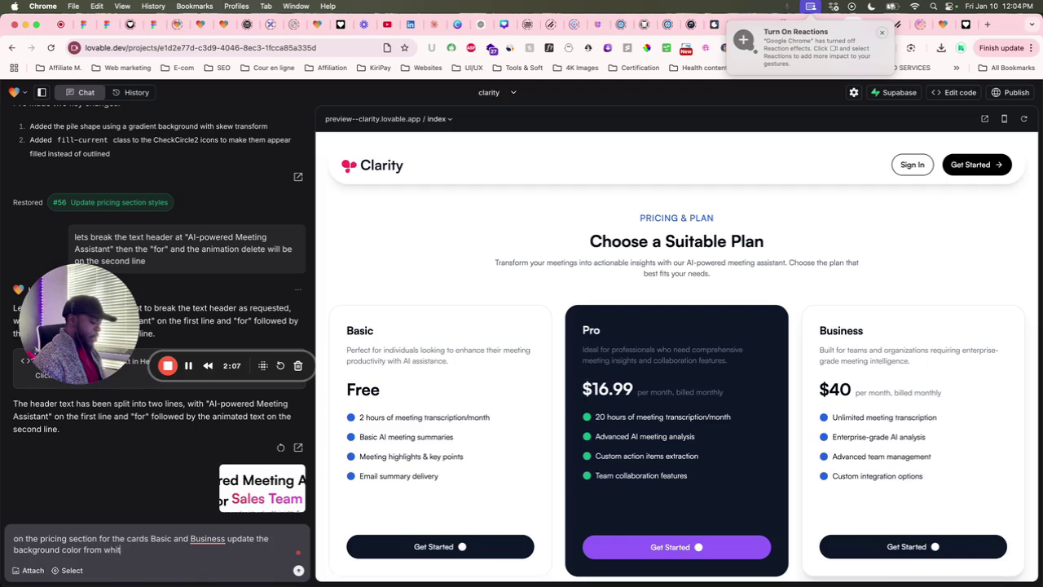
type("e to")
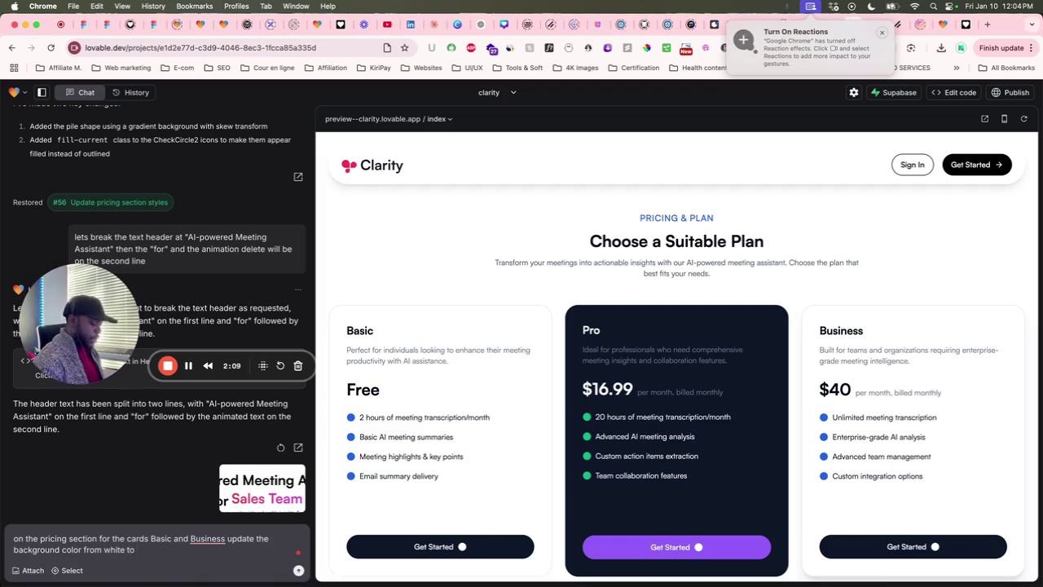
type(" this F9F8FF")
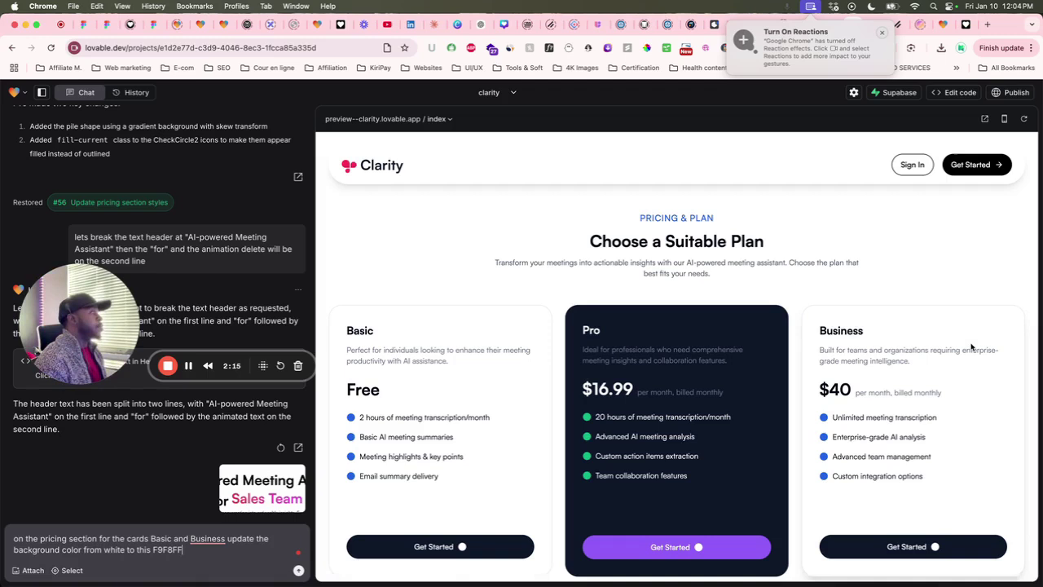
mouse_move(209, 538)
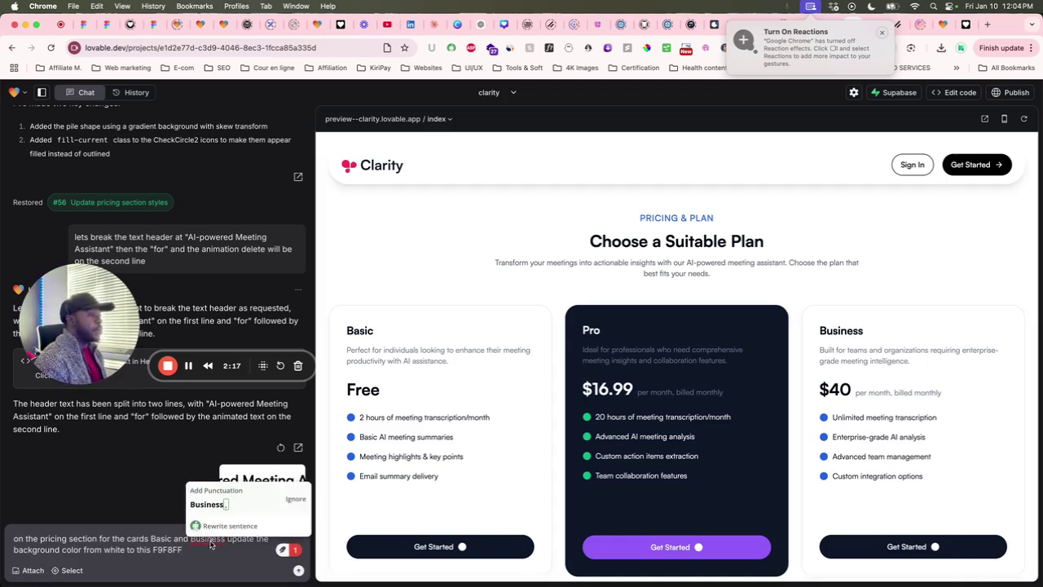
left_click(209, 504)
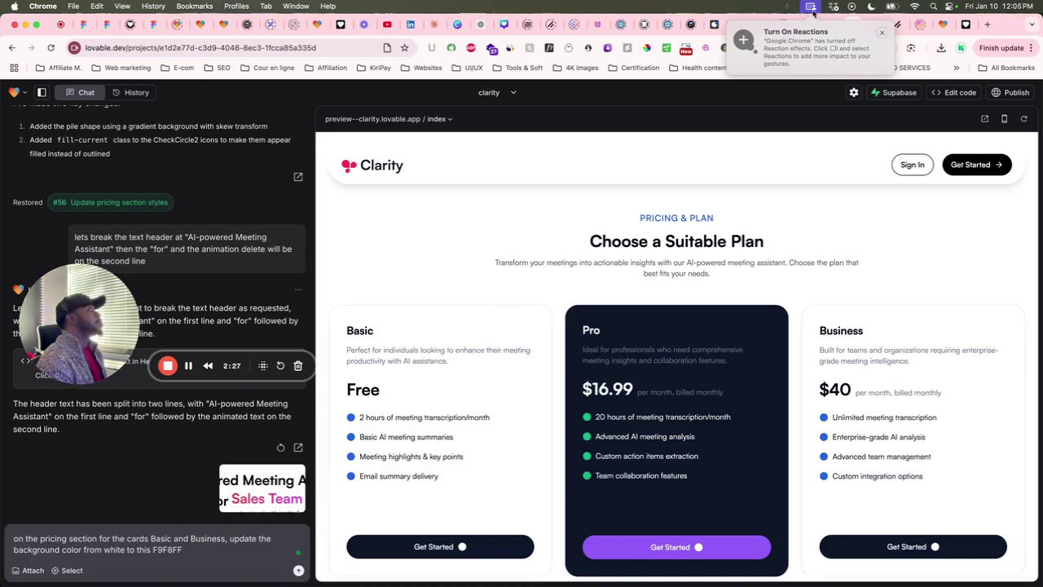
Switch to the Figma design and examine the Monthly/Yearly toggle above the pricing cards
left_click(824, 23)
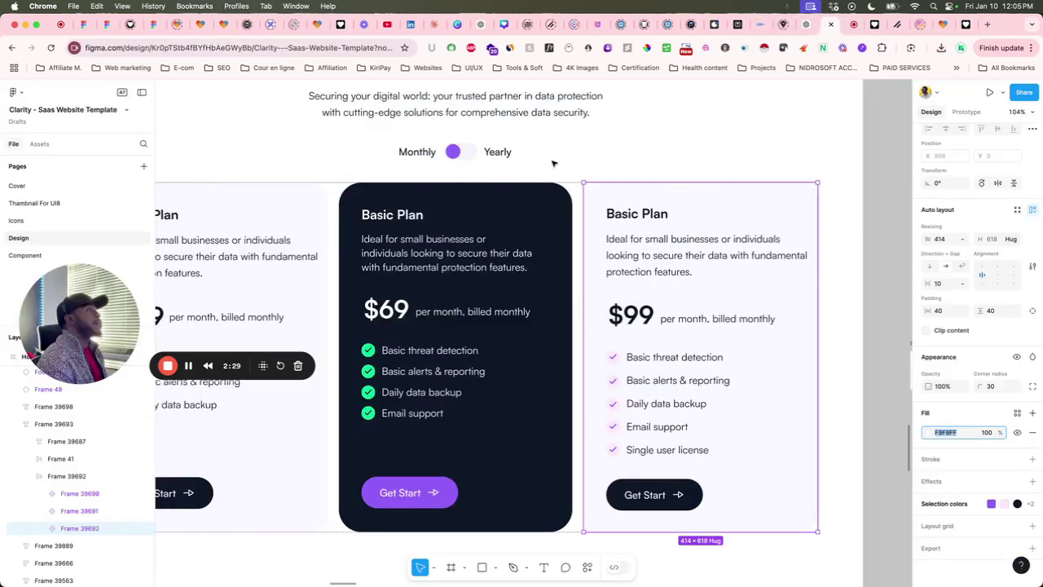
scroll(488, 166, "up", 3)
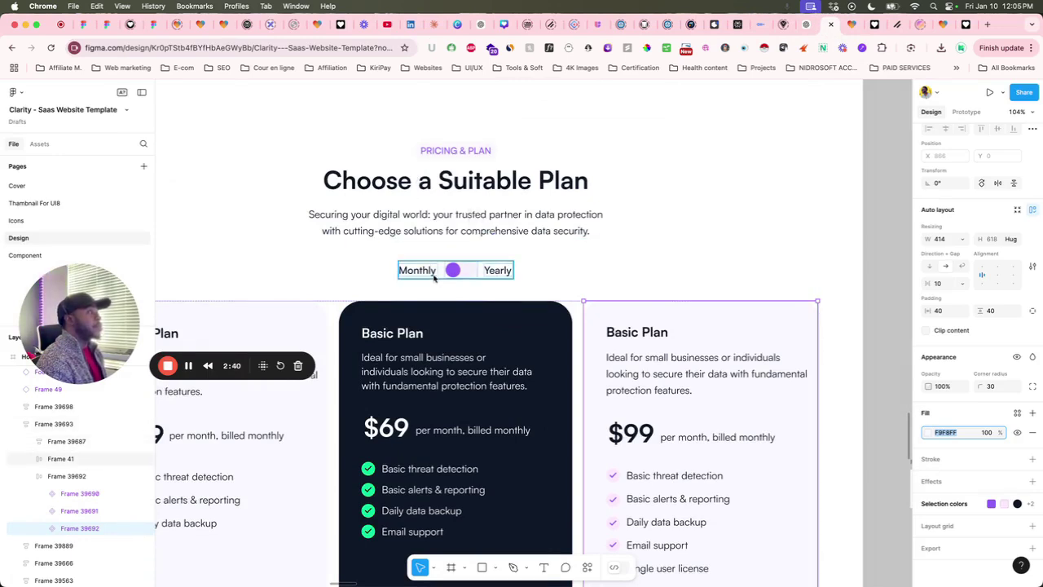
scroll(545, 290, "down", 5)
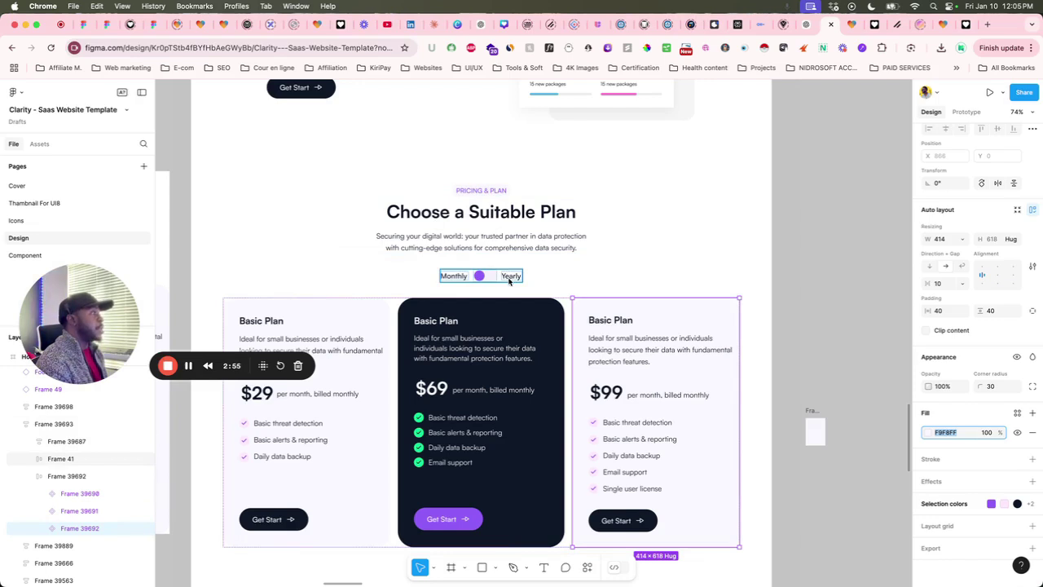
Return to the Lovable project and extend the chat prompt with "Also add a toggle for", removing the surplus wording about the user
left_click(857, 34)
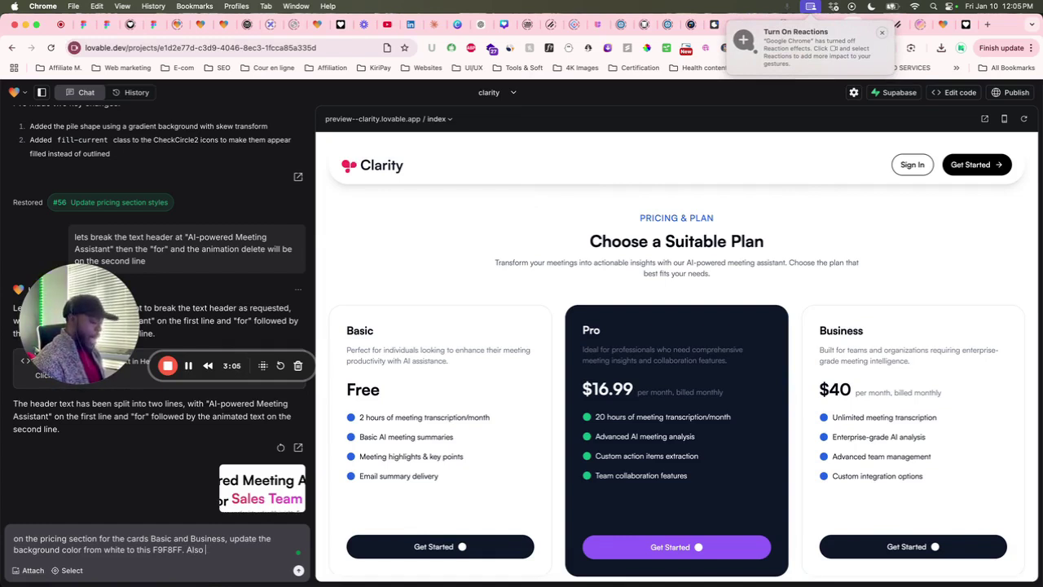
type("dd a toggle for the use")
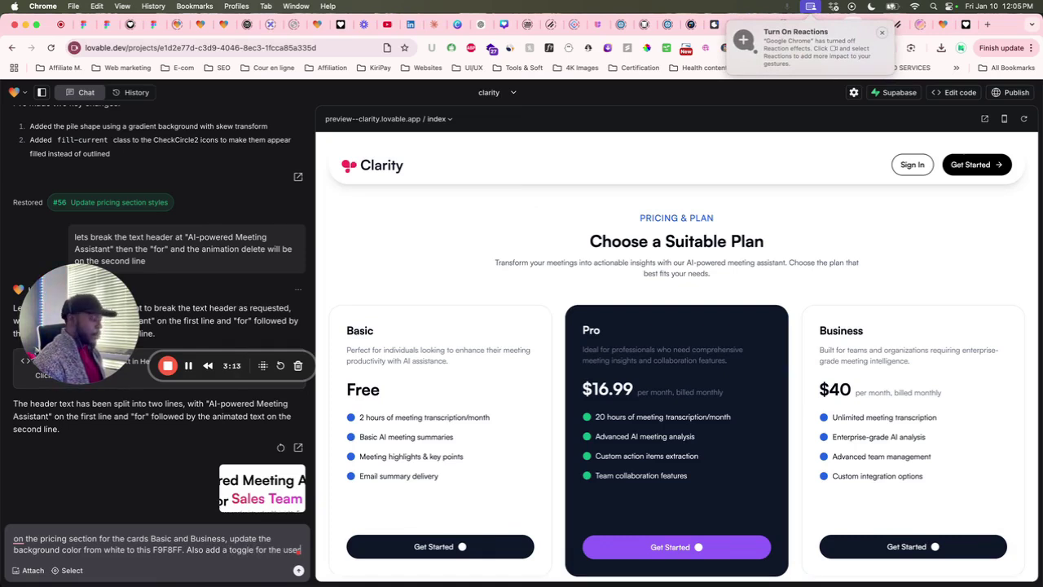
key("BackSpace")
key("BackSpace")
key("BackSpace")
key("BackSpace")
key("BackSpace")
key("BackSpace")
key("BackSpace")
key("BackSpace")
key("BackSpace")
key("BackSpace")
key("BackSpace")
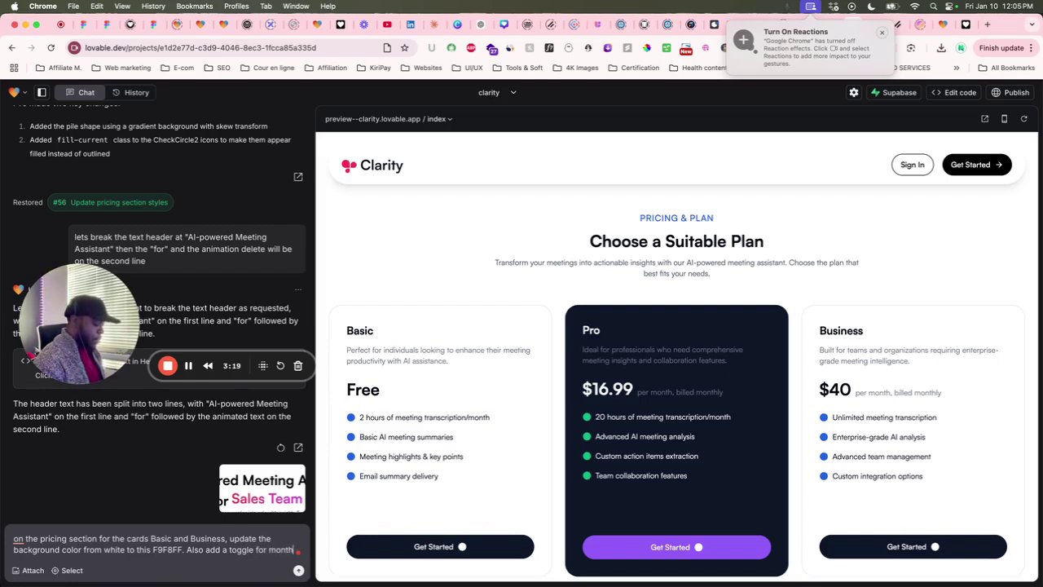
Continue the chat prompt with "monthly and yearly to anable users to switch from one to another"
type("and yearly to anable users")
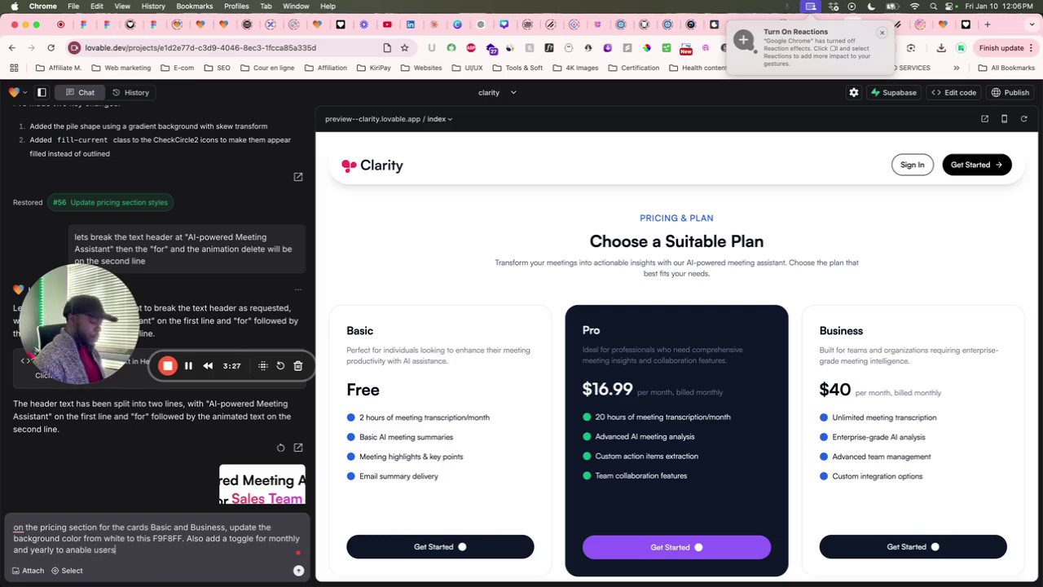
type("w")
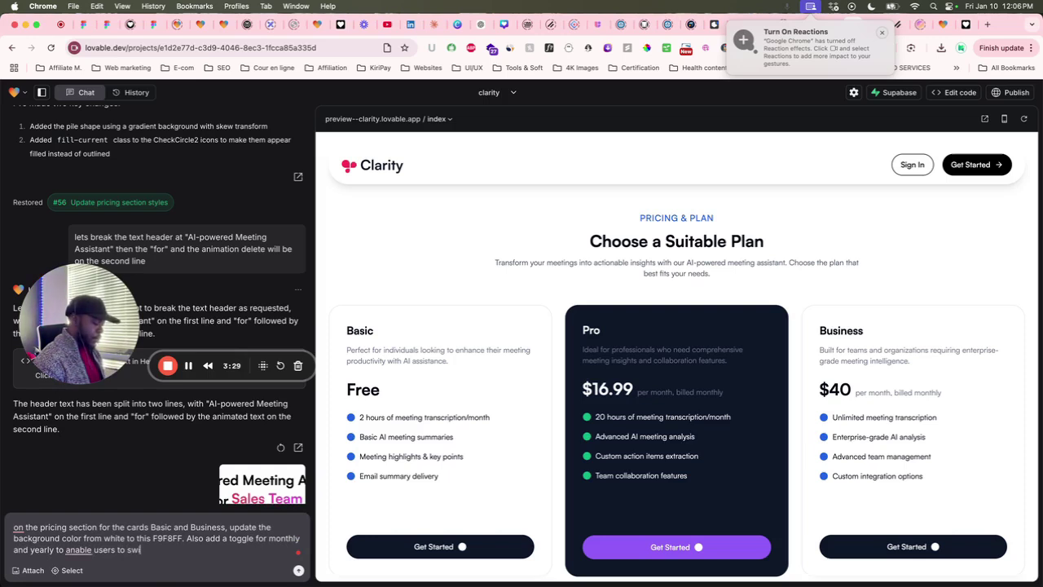
type("itch from o")
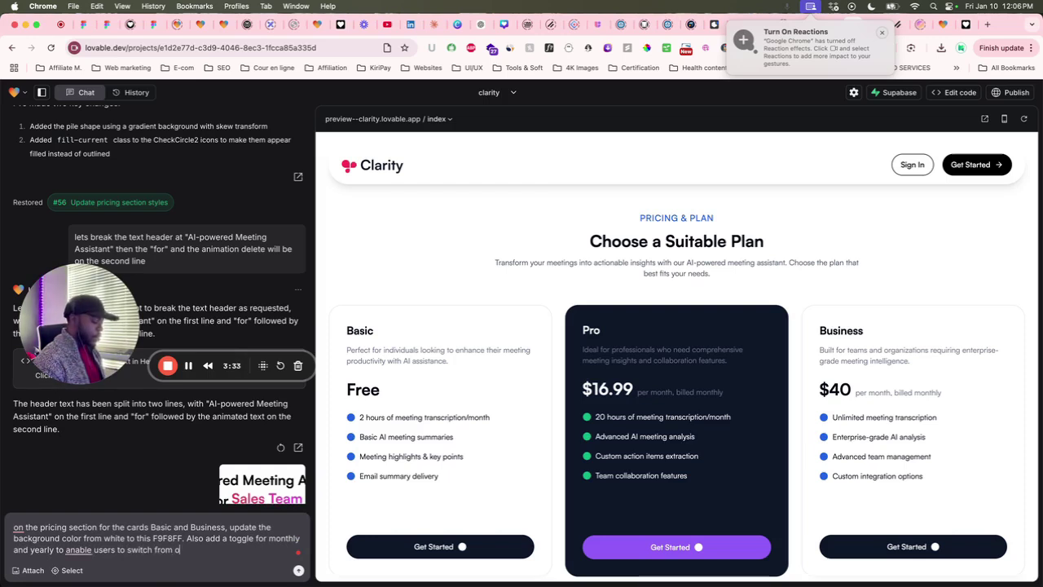
type("ne to another")
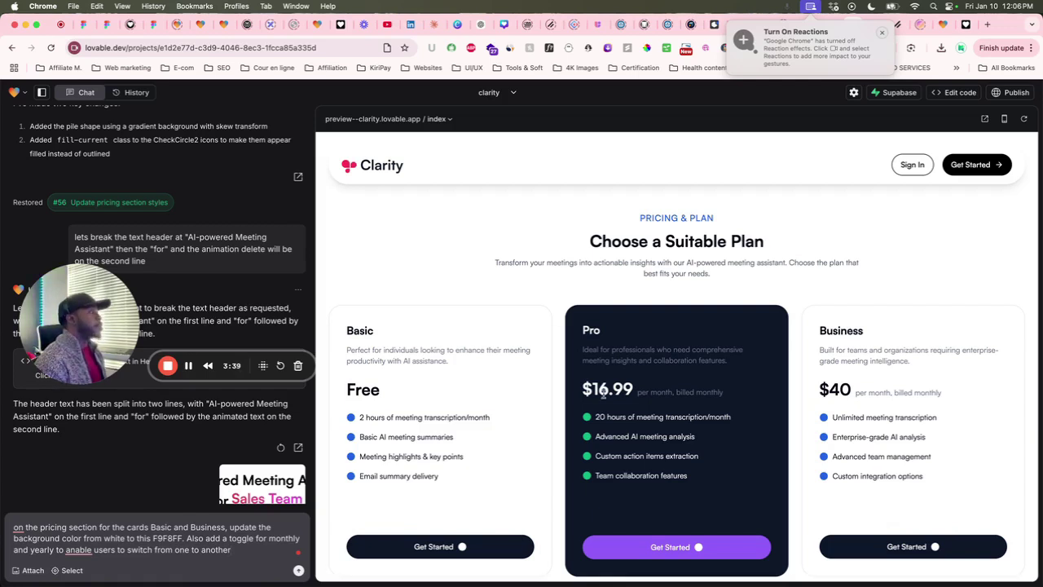
Copy the heading "Choose a Suitable Plan" from the preview and correct "anable" to "enable" in the chat prompt
scroll(552, 275, "down", 1)
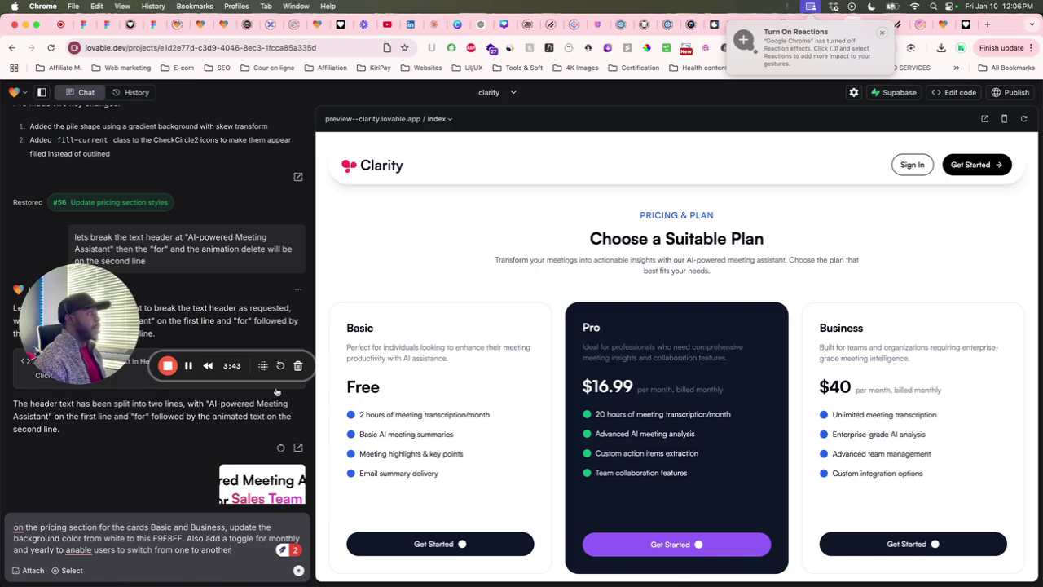
left_click_drag(589, 237, 770, 246)
key("cmd+c")
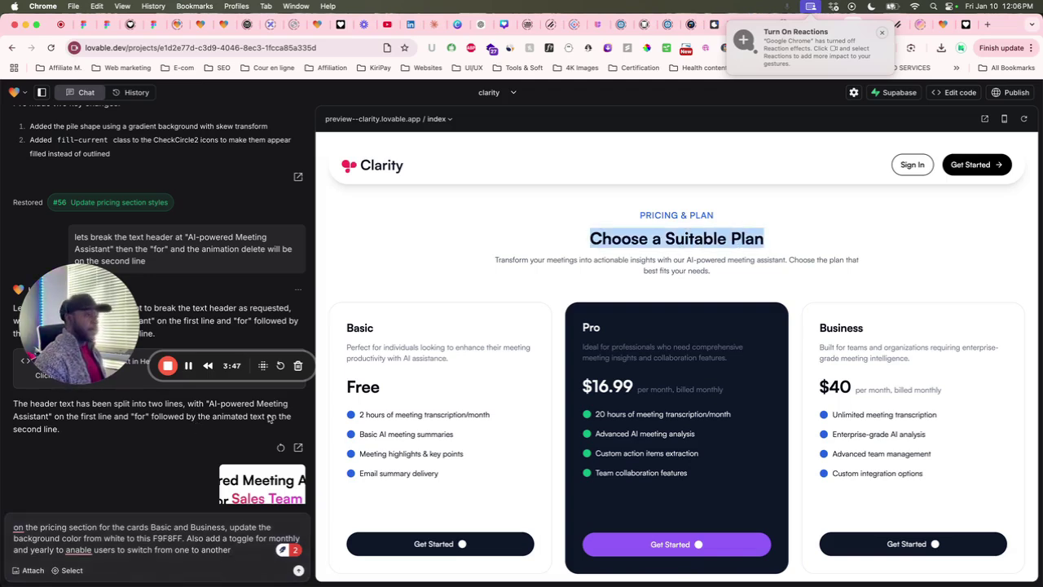
left_click(81, 552)
left_click(78, 511)
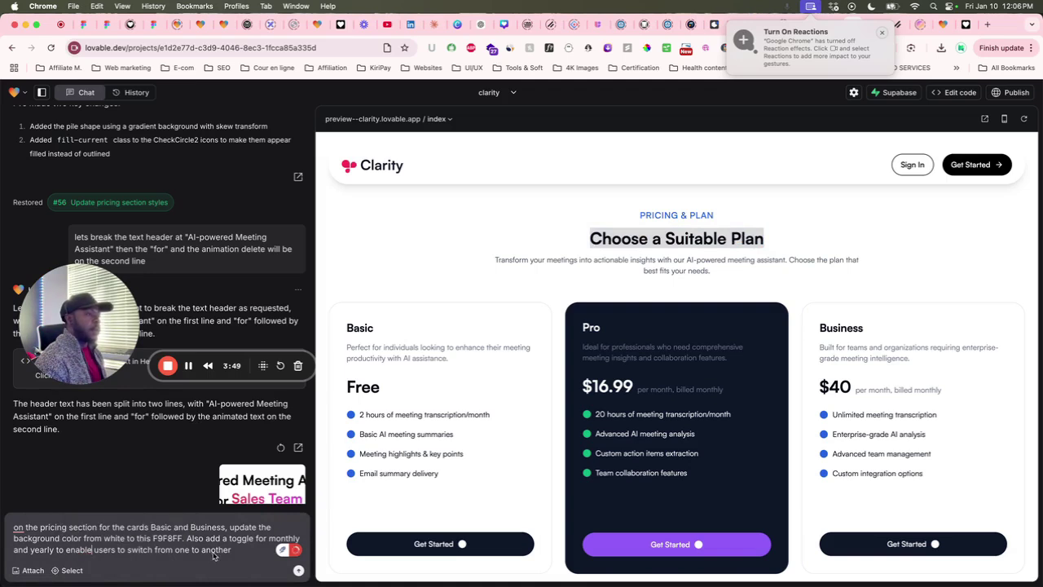
Append ", place it right after "Choose a Suitable Plan" description" to the end of the chat prompt
left_click(253, 556)
type(", place it ri")
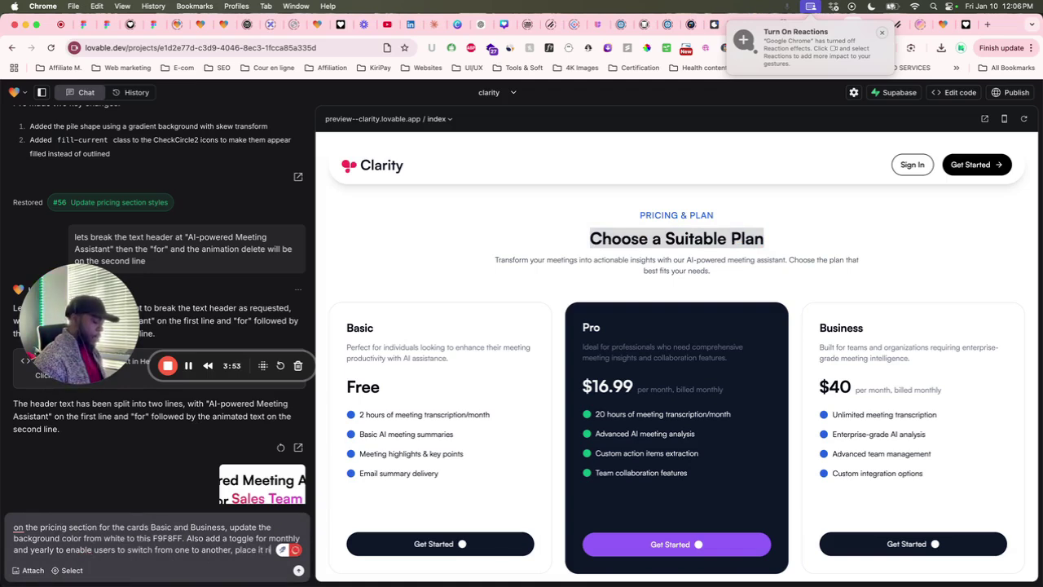
type("ght after ")
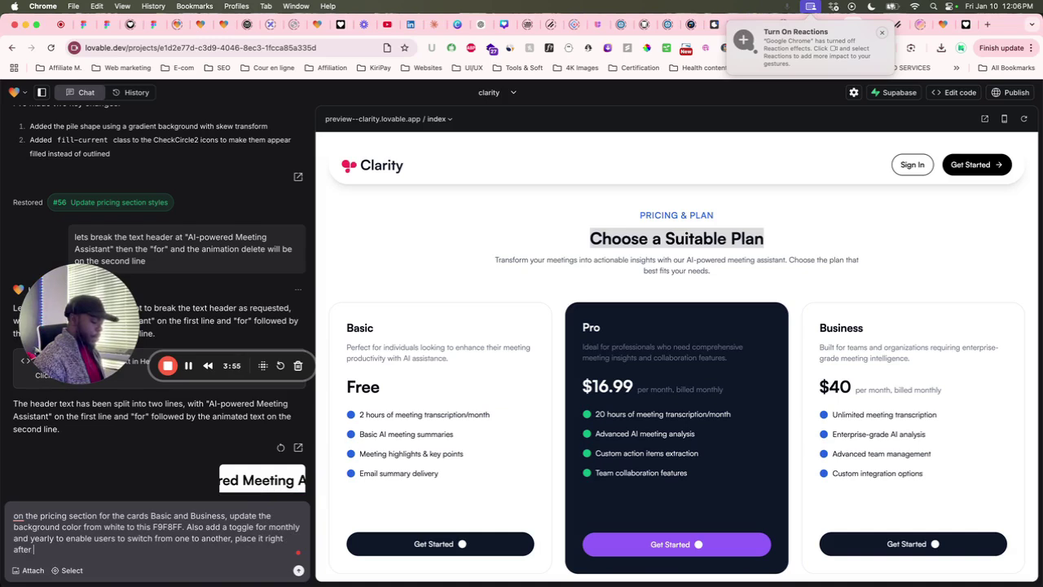
type("\"")
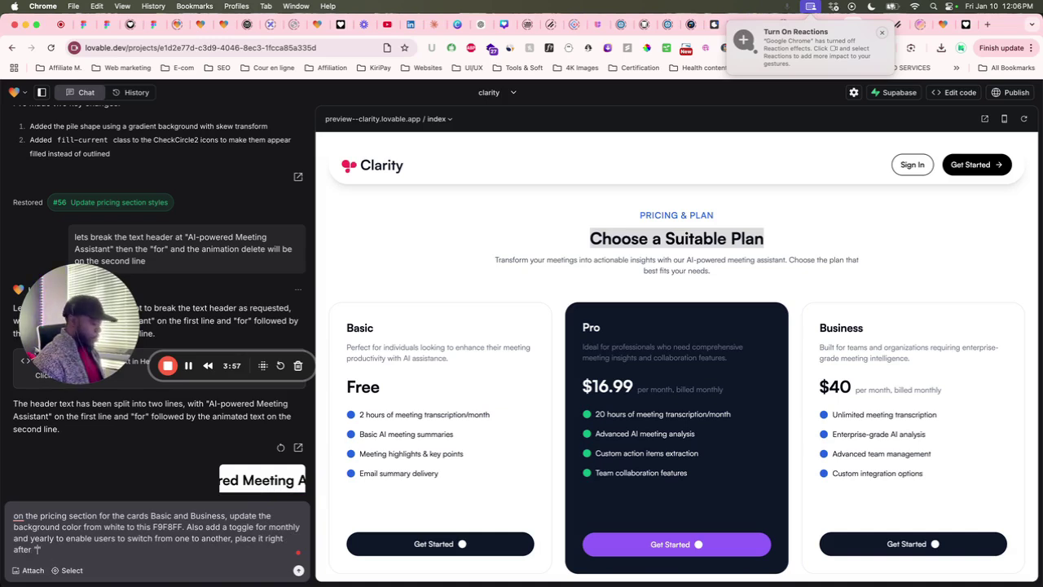
key("cmd+v")
type("\"")
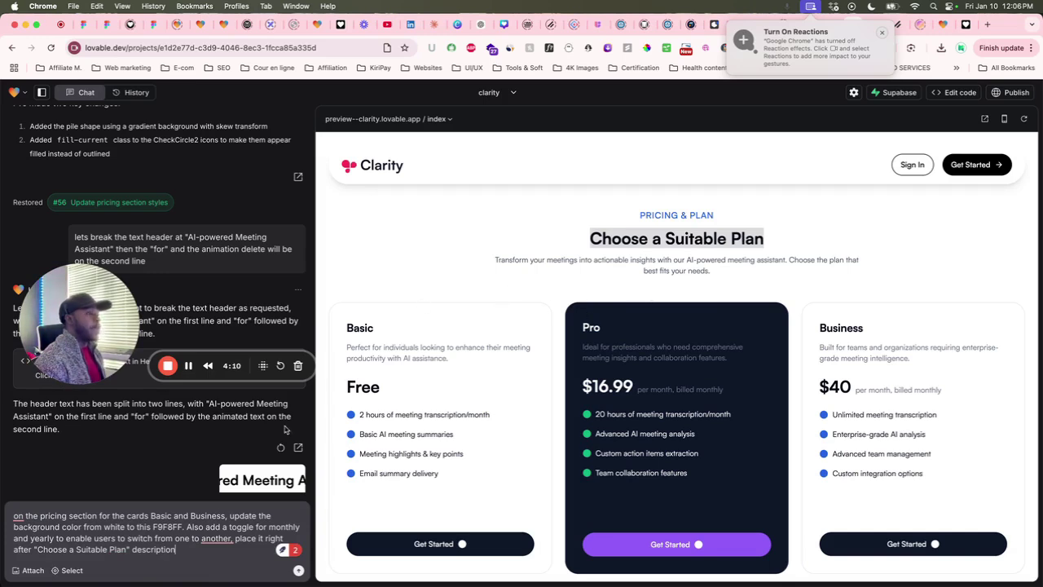
Replace the comma after "another" with the suggested semicolon and submit the prompt to Lovable
mouse_move(218, 538)
left_click(217, 500)
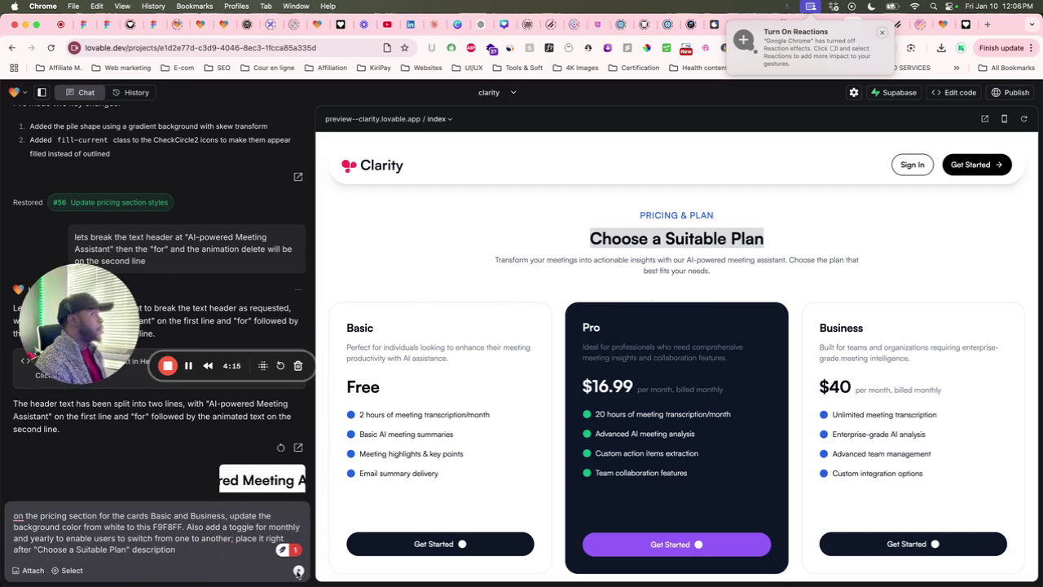
left_click(298, 571)
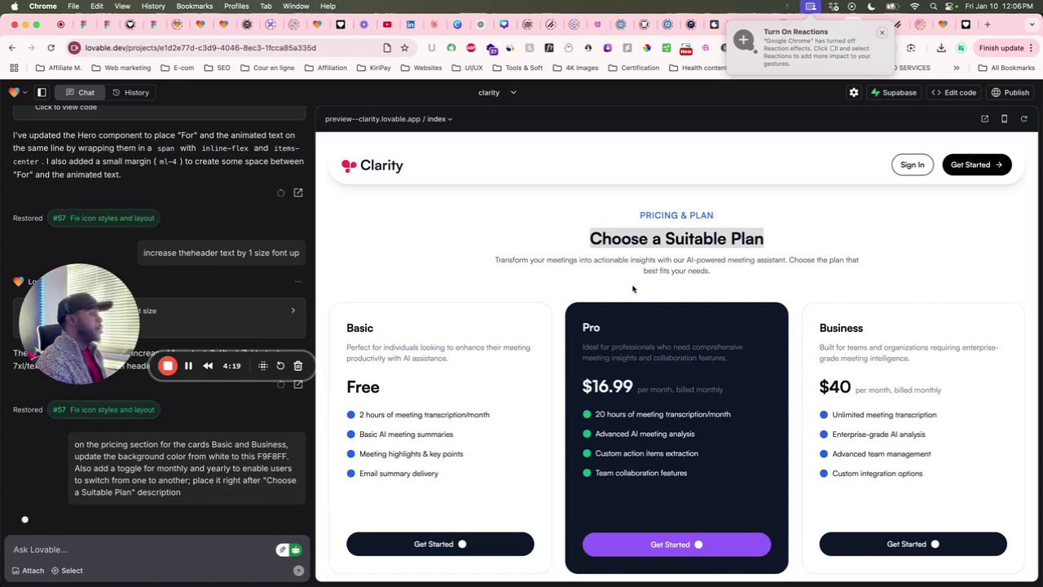
Reload the Lovable home page and reopen the clarity project from My Projects
scroll(959, 450, "down", 2)
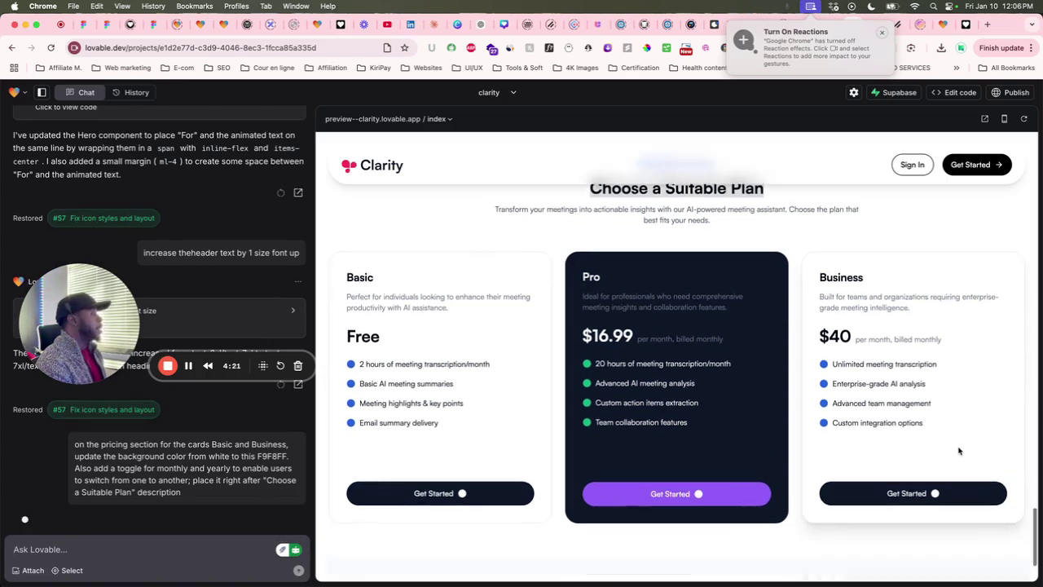
scroll(958, 451, "up", 4)
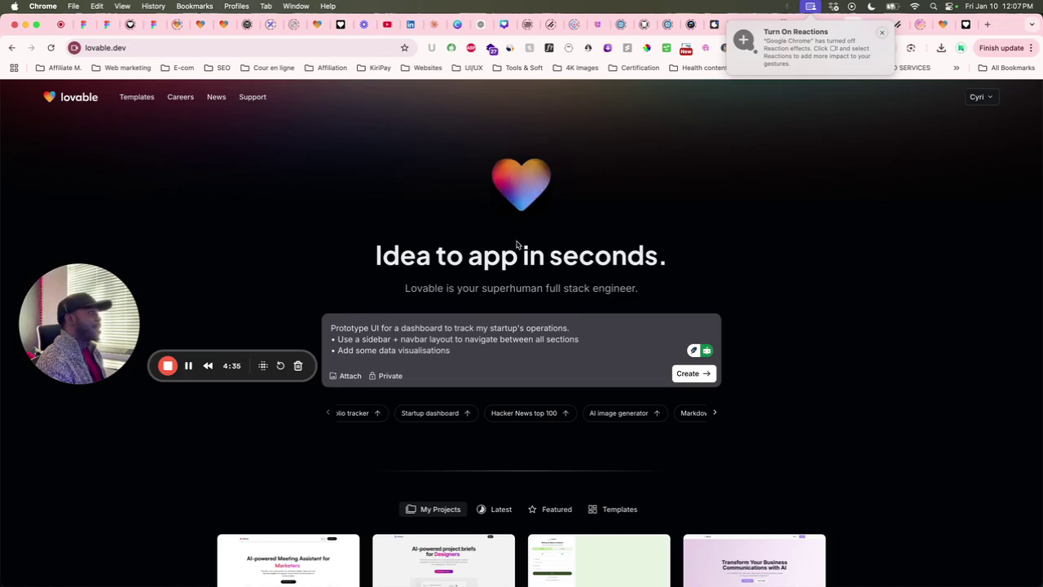
left_click(49, 50)
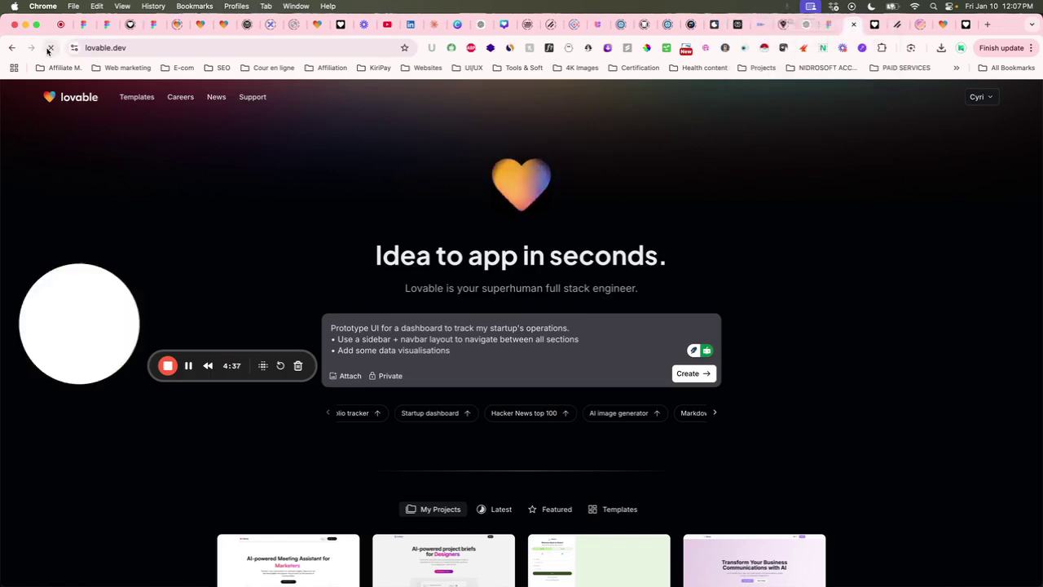
scroll(459, 394, "down", 3)
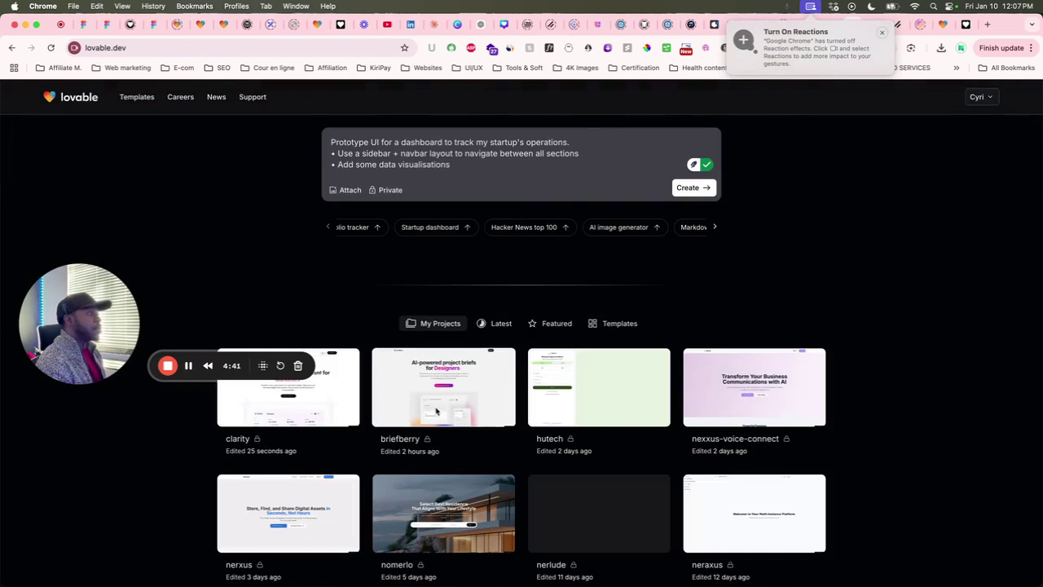
left_click(283, 425)
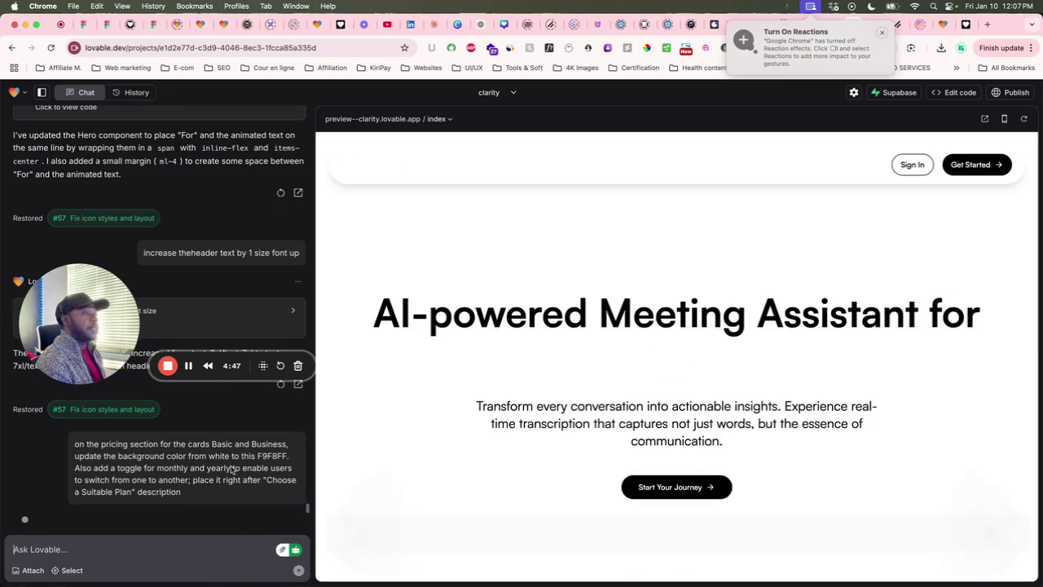
Bring the pricing section into the preview and examine the backgrounds of the Basic and Business cards
scroll(364, 420, "down", 3)
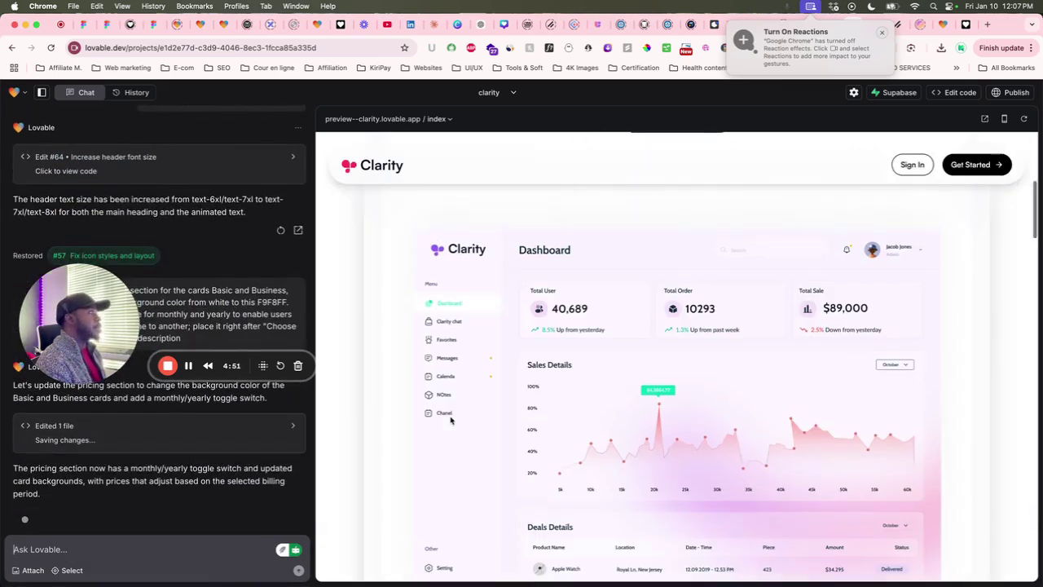
scroll(636, 426, "down", 15)
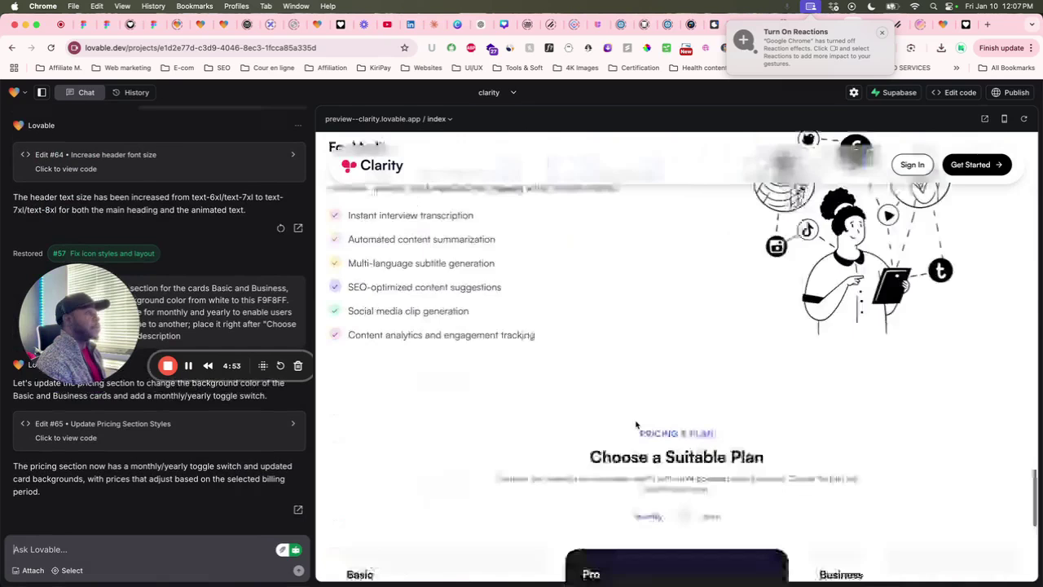
scroll(636, 426, "down", 4)
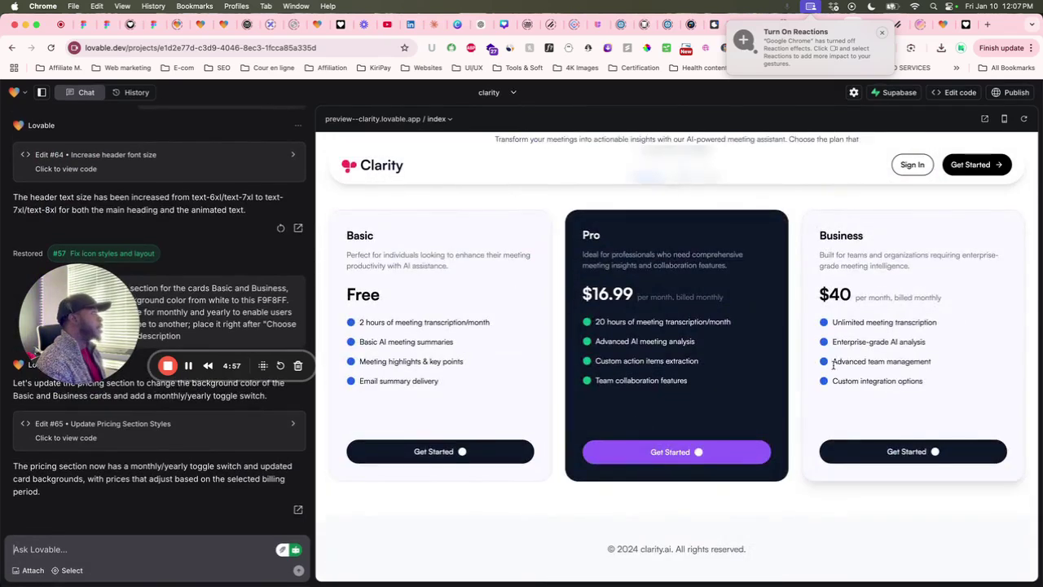
Test the billing toggle in the pricing section by switching repeatedly between Monthly and Yearly, finishing on Monthly
scroll(448, 338, "up", 3)
left_click(681, 301)
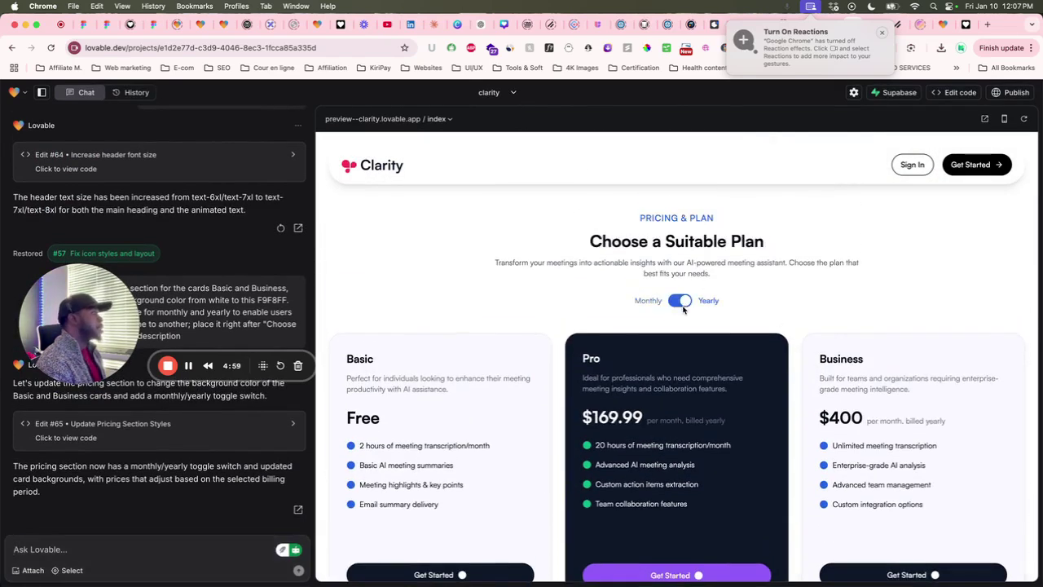
left_click(679, 302)
left_click(680, 302)
left_click(680, 302)
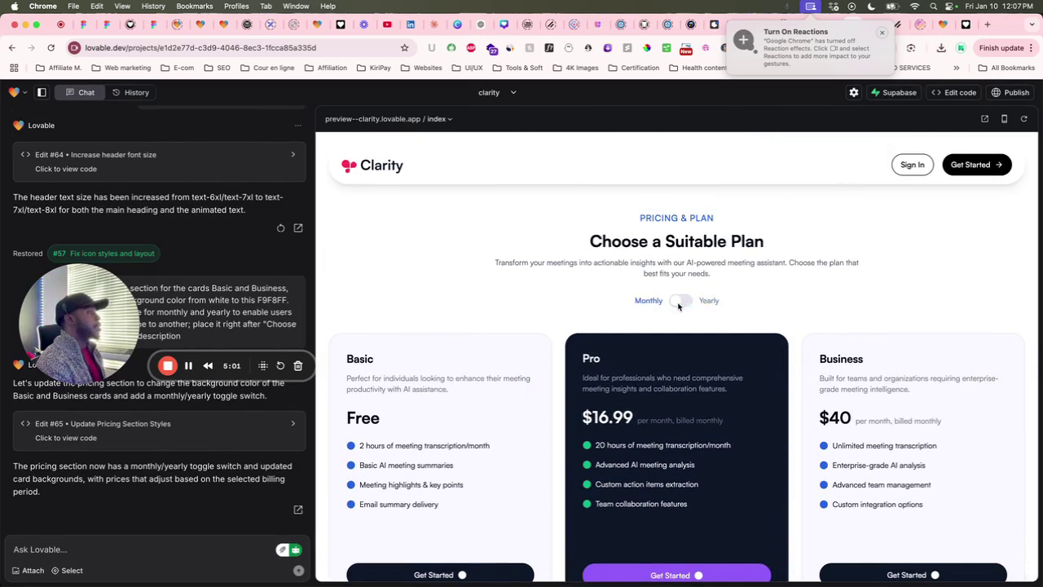
left_click(680, 303)
left_click(679, 302)
left_click(680, 302)
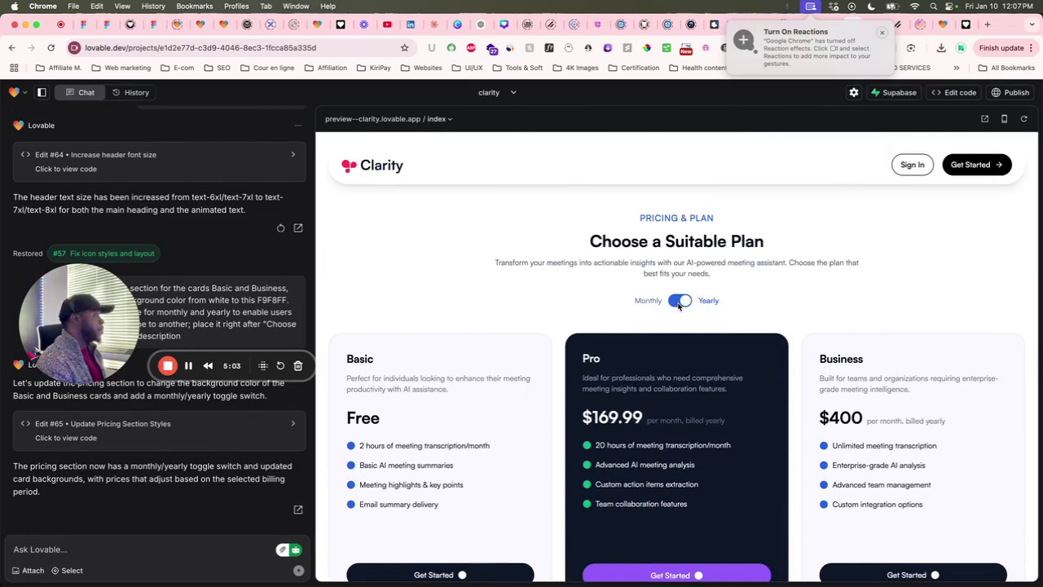
left_click(680, 303)
left_click(680, 302)
scroll(678, 306, "up", 1)
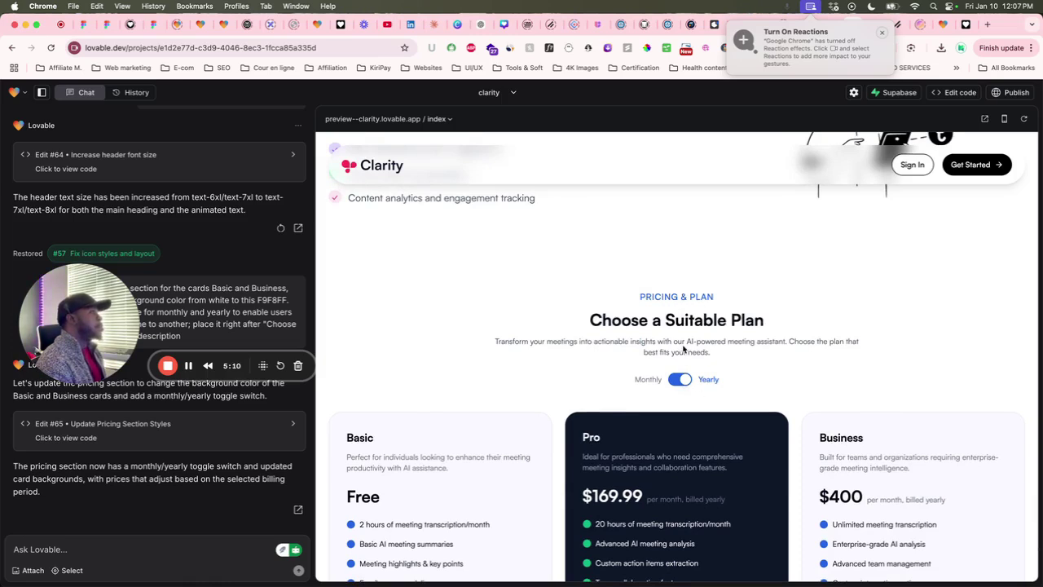
scroll(683, 348, "up", 1)
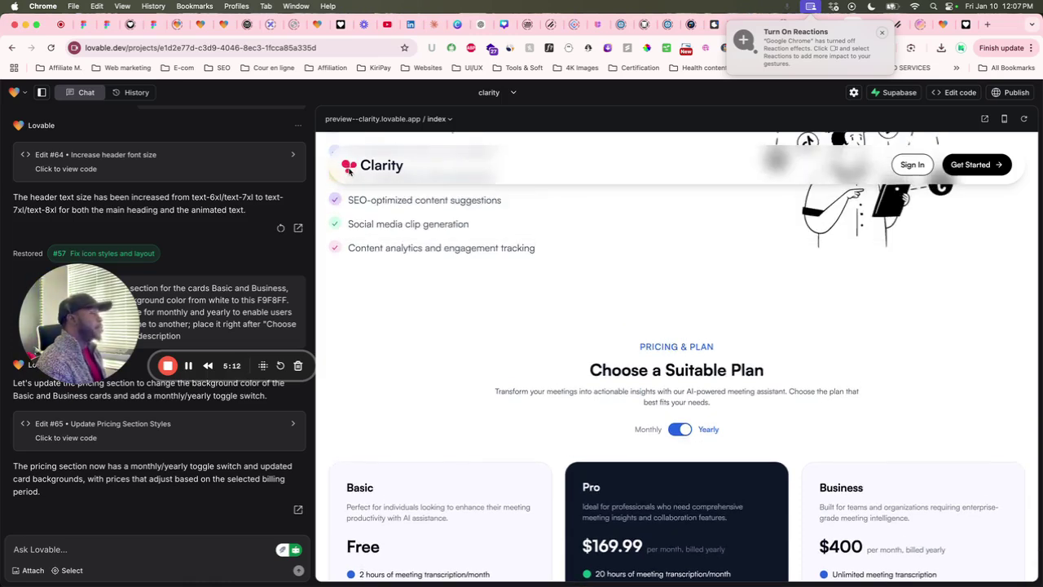
scroll(702, 360, "down", 4)
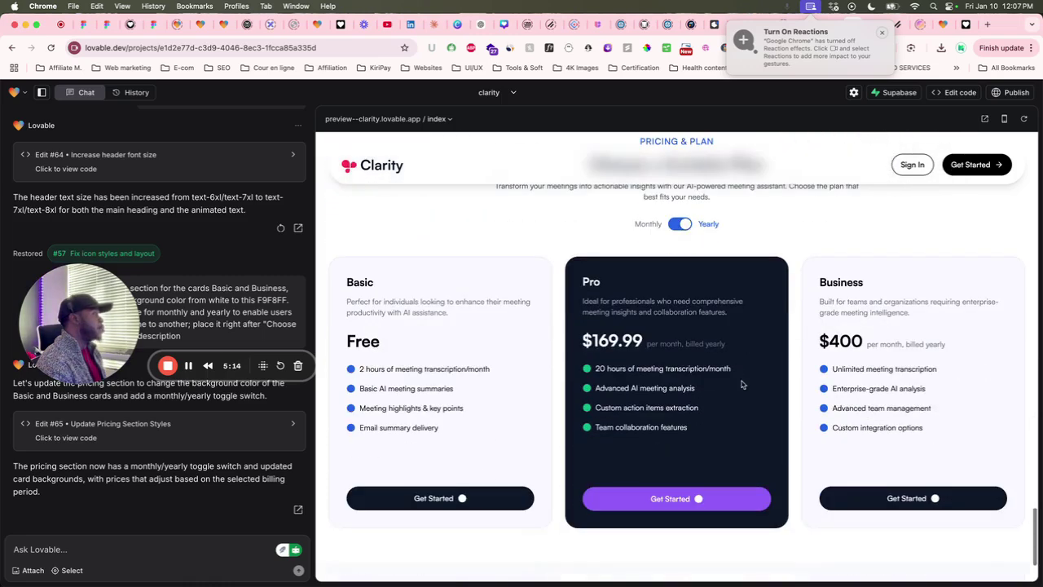
left_click(678, 226)
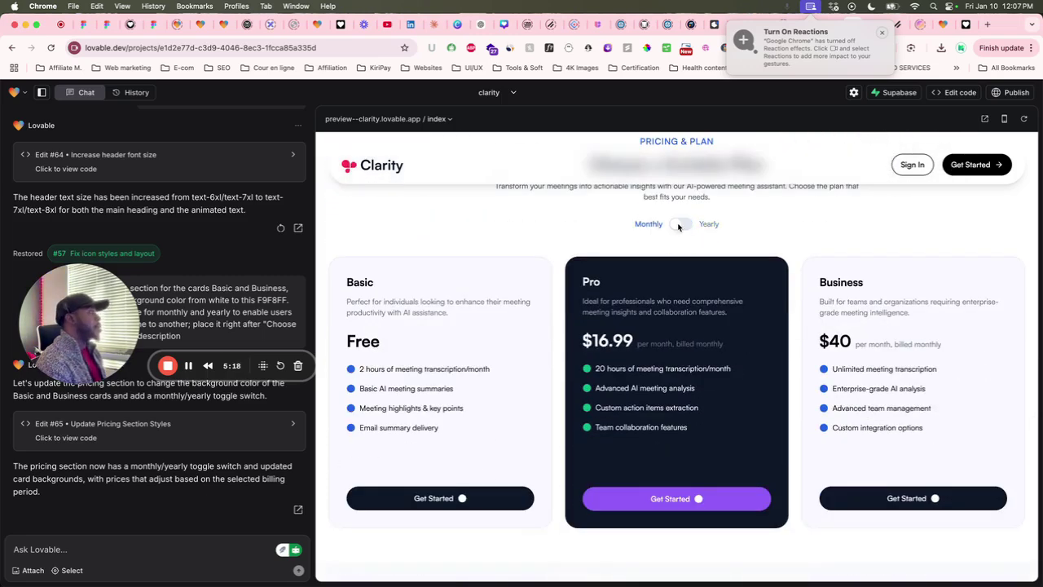
Start a Lovable prompt reading "onn the toggle chnage the color from the blue to use this one:"
left_click(82, 550)
type("onn the toggle chnage the col")
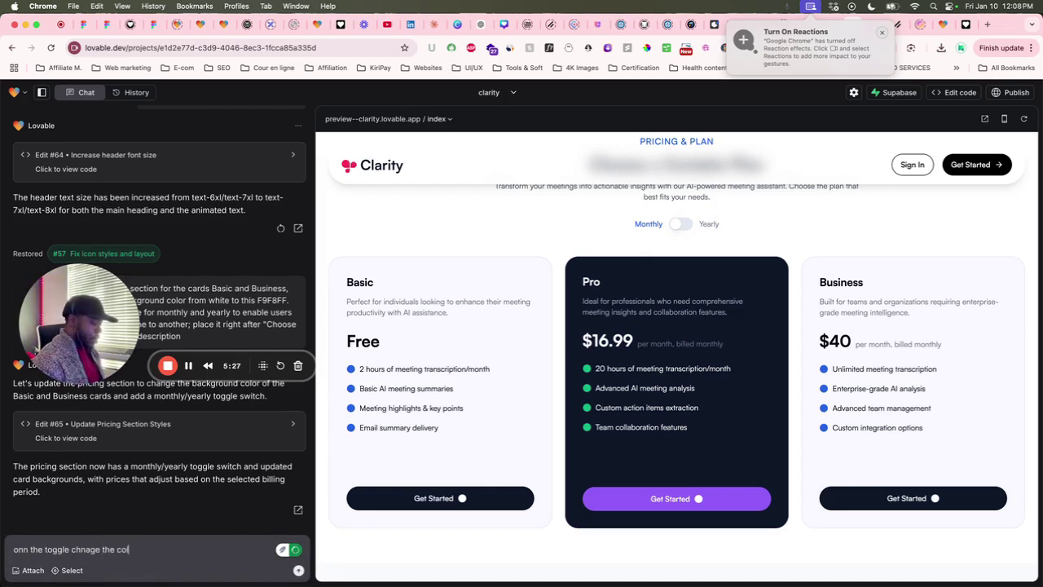
type("or from the")
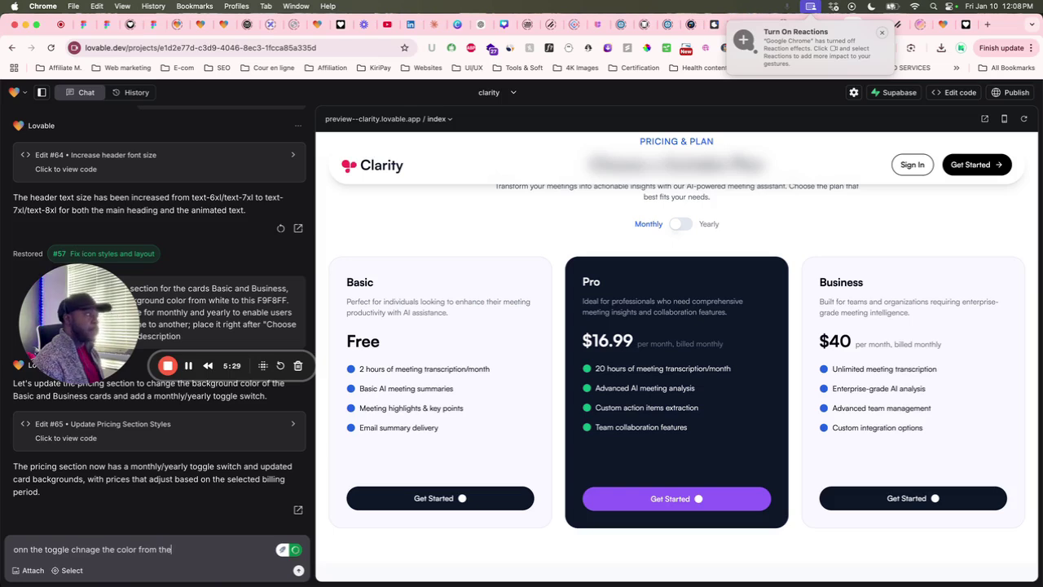
type(" blu")
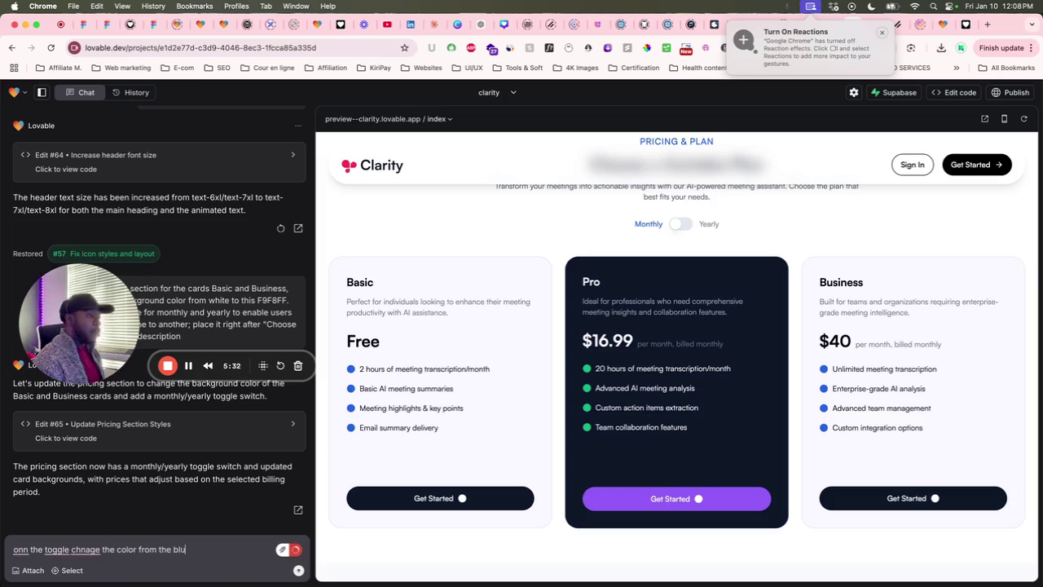
type("e to use this one:")
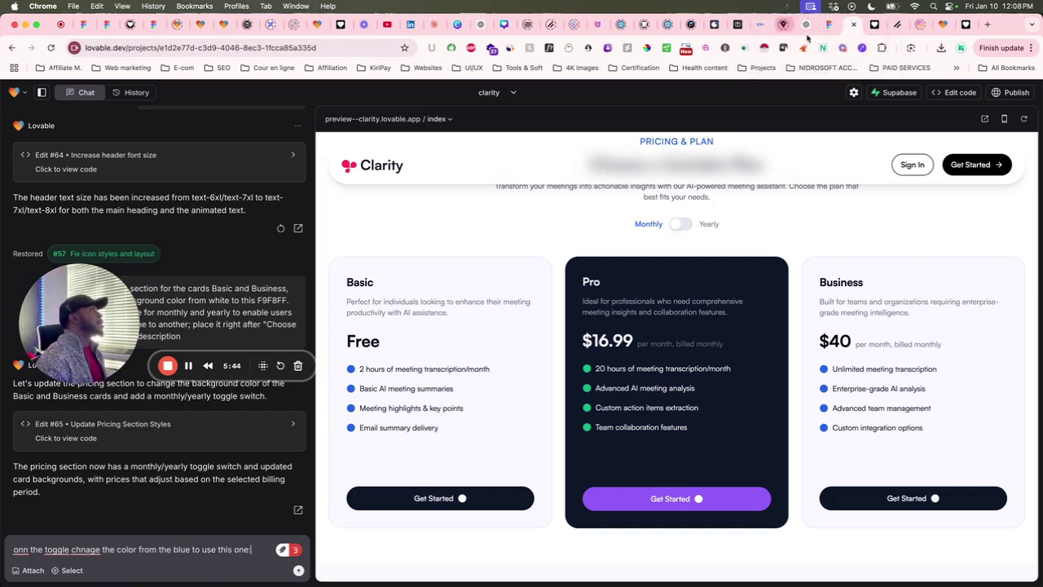
Switch to the Figma design and inspect the purple used on the Monthly/Yearly toggle among the selection colours
left_click(828, 24)
scroll(490, 326, "up", 5)
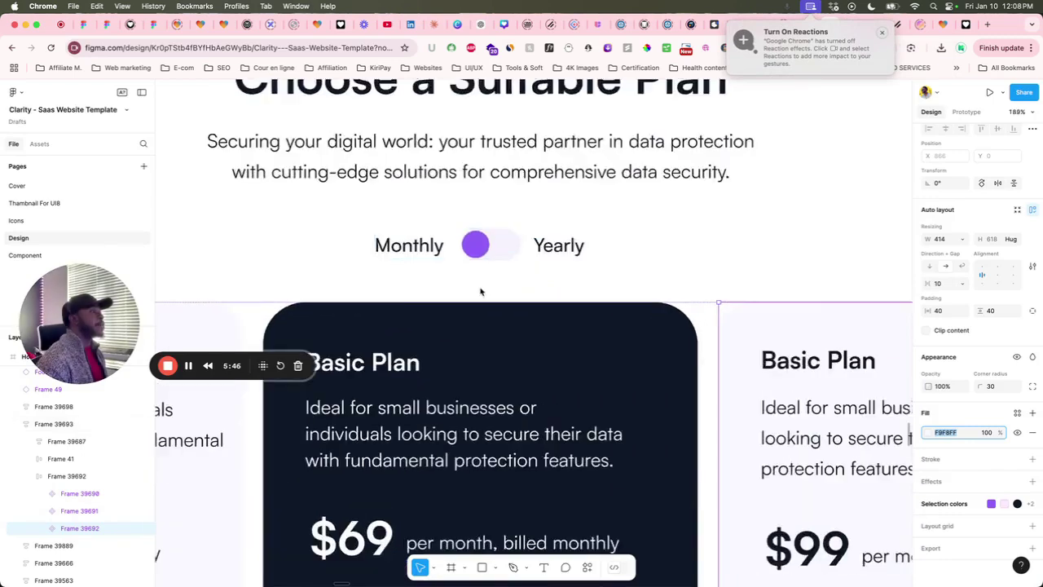
scroll(485, 289, "down", 3)
scroll(486, 288, "up", 5)
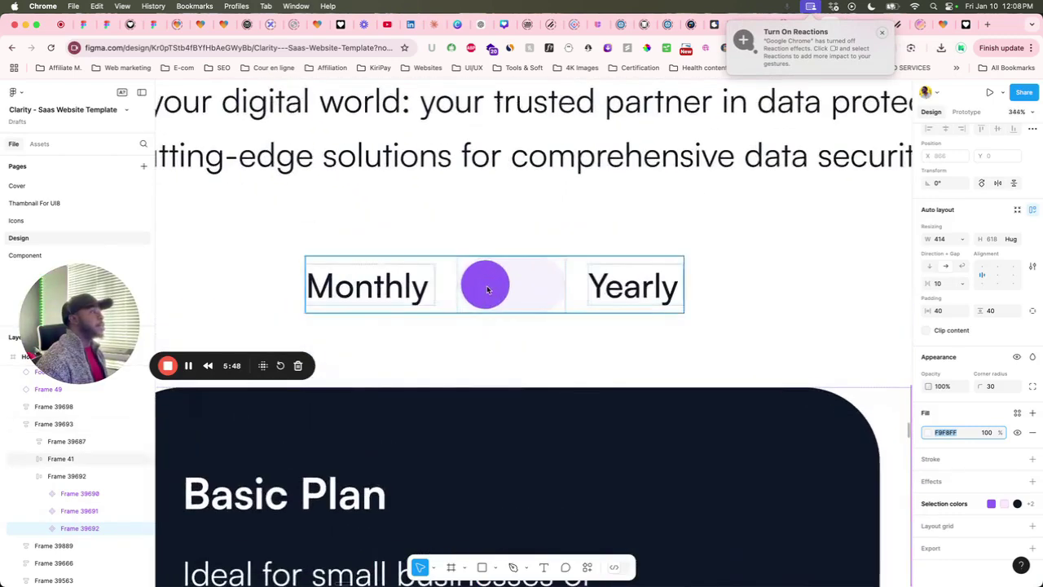
scroll(490, 293, "down", 2)
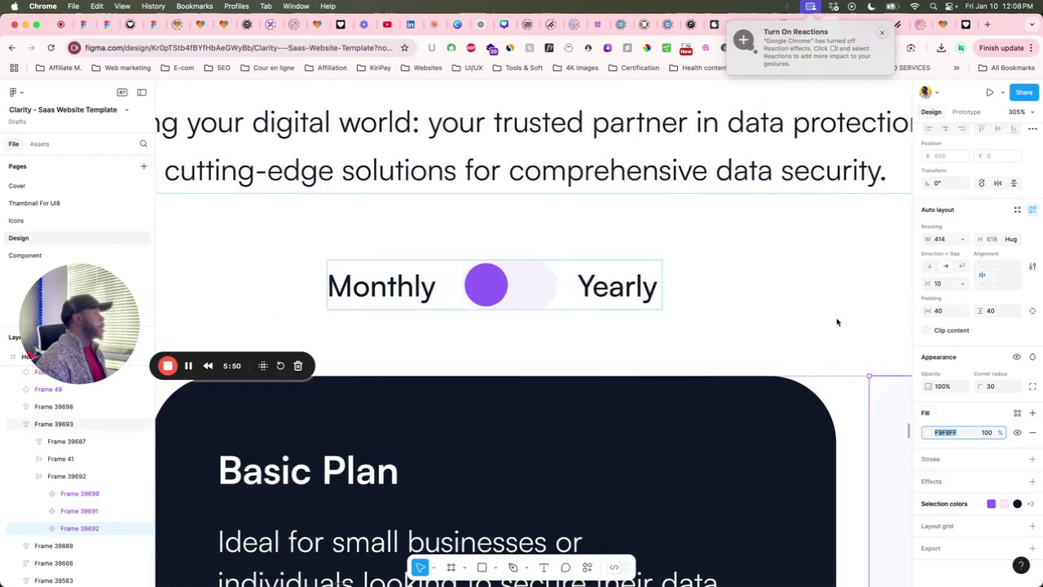
left_click(990, 504)
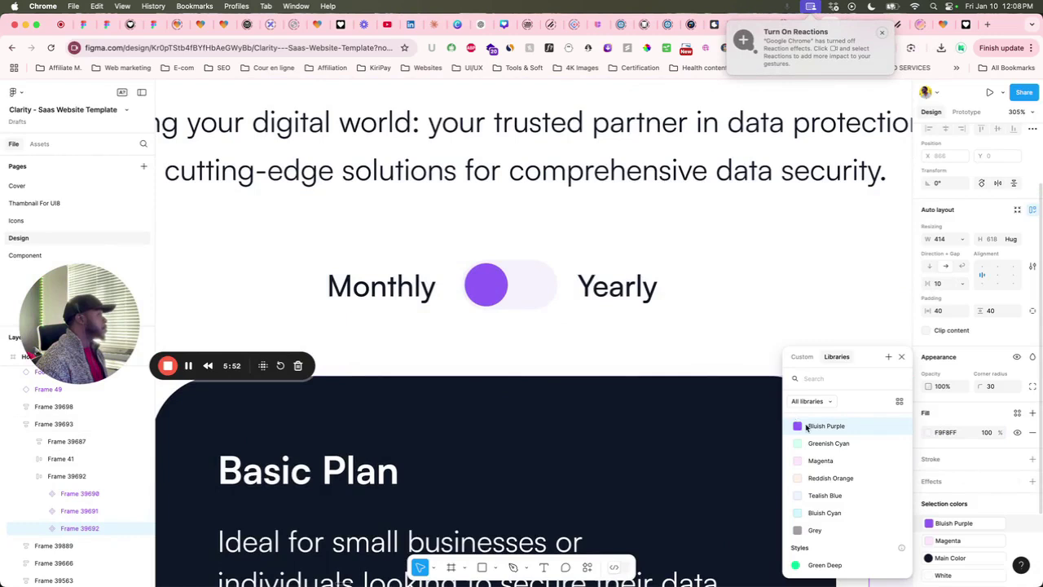
left_click(874, 300)
Fill the small swatch frame beside the home page with the toggle knob's sampled purple and copy its hex code, 925FFF
scroll(681, 359, "down", 4)
scroll(681, 359, "right", 3)
scroll(701, 326, "down", 1)
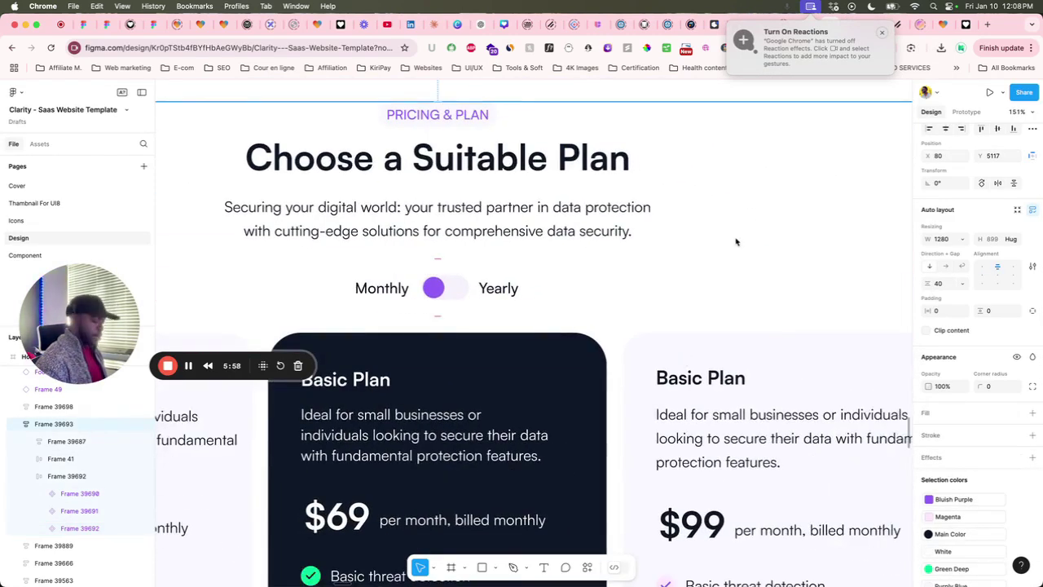
scroll(501, 303, "down", 5)
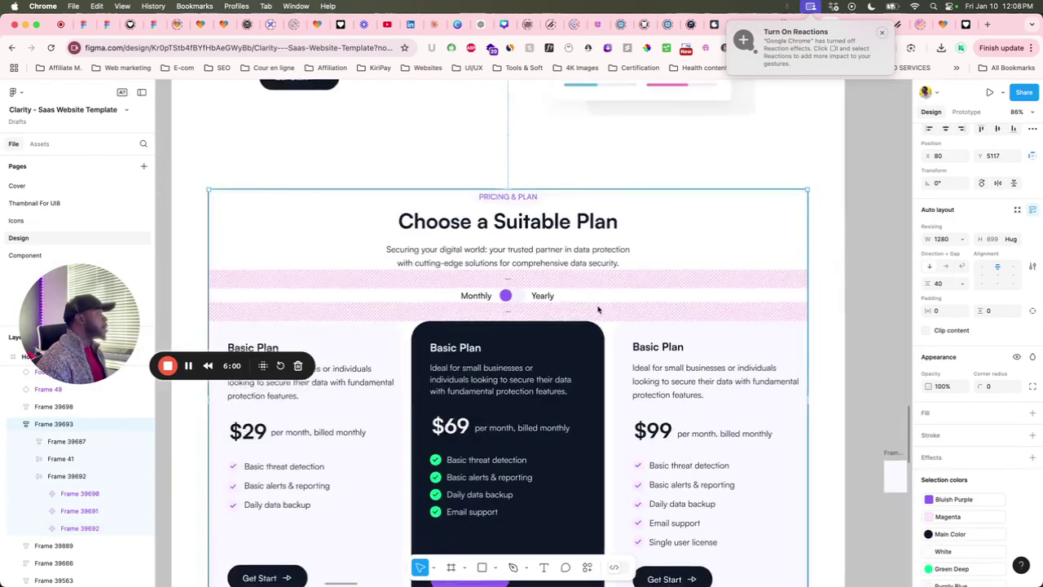
scroll(810, 361, "right", 3)
left_click_drag(719, 454, 699, 277)
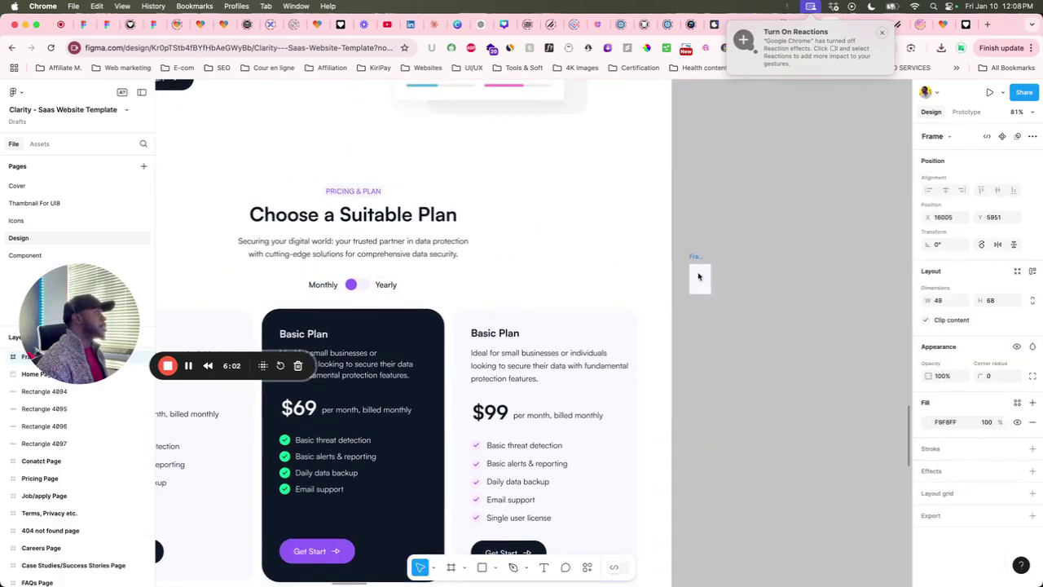
left_click(928, 421)
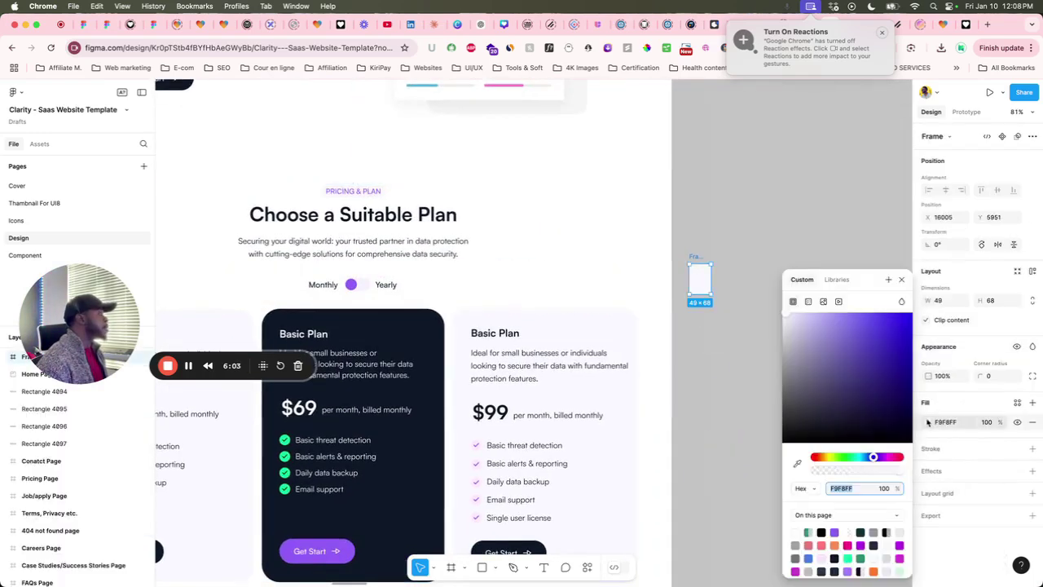
left_click(796, 464)
left_click(351, 285)
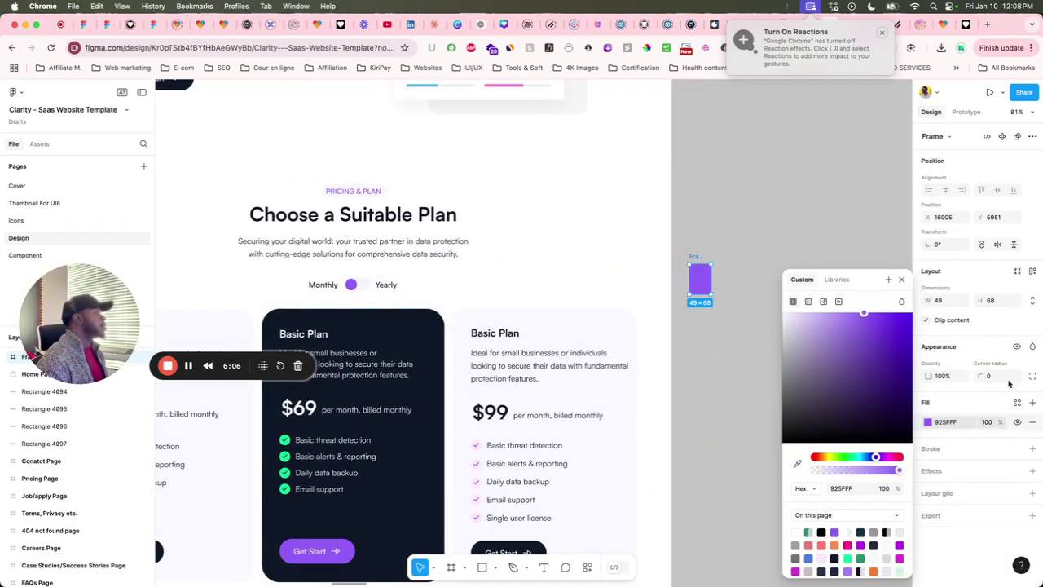
left_click(947, 423)
key("super+c")
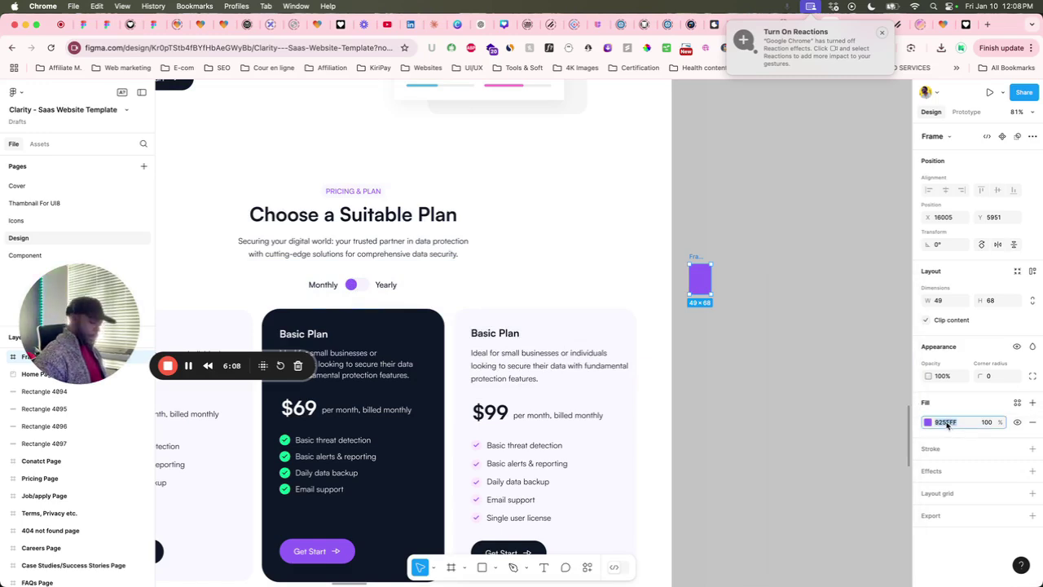
Look over the home, feature, pricing and contact page designs in the Figma file
scroll(563, 298, "down", 5)
scroll(563, 298, "up", 5)
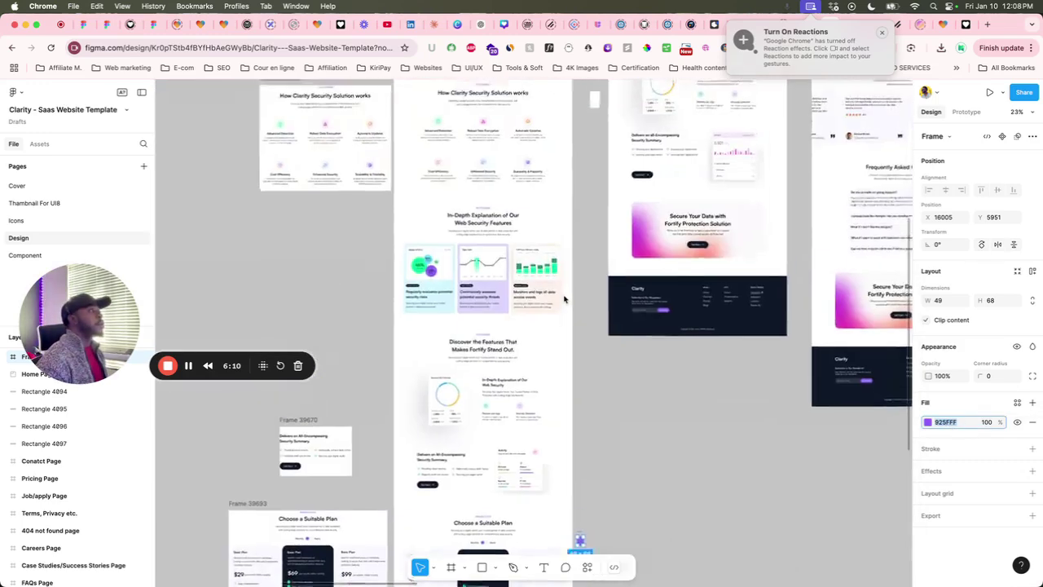
scroll(563, 299, "up", 5)
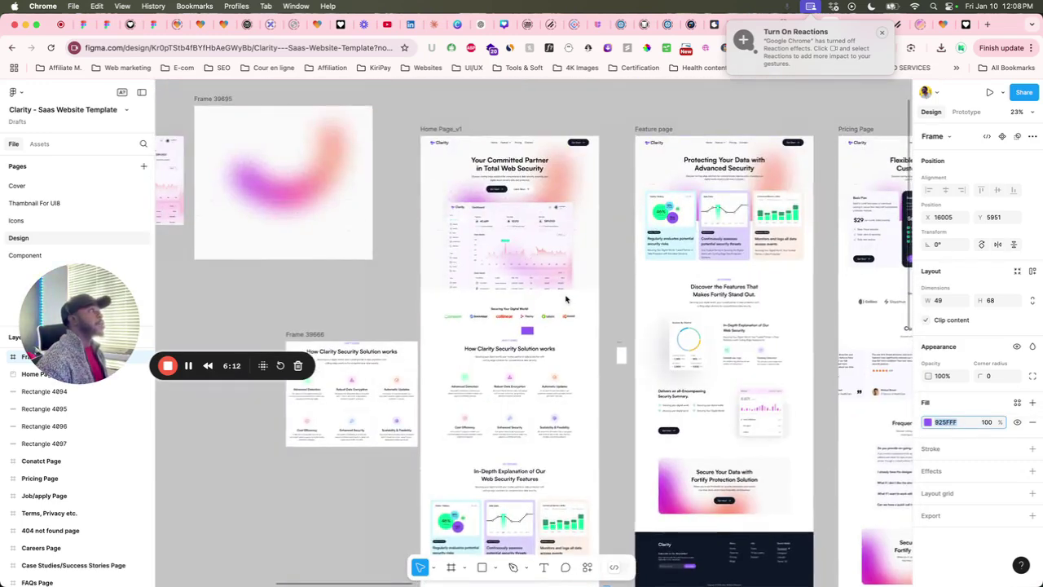
scroll(565, 299, "down", 5)
scroll(566, 299, "down", 5)
scroll(566, 299, "up", 8)
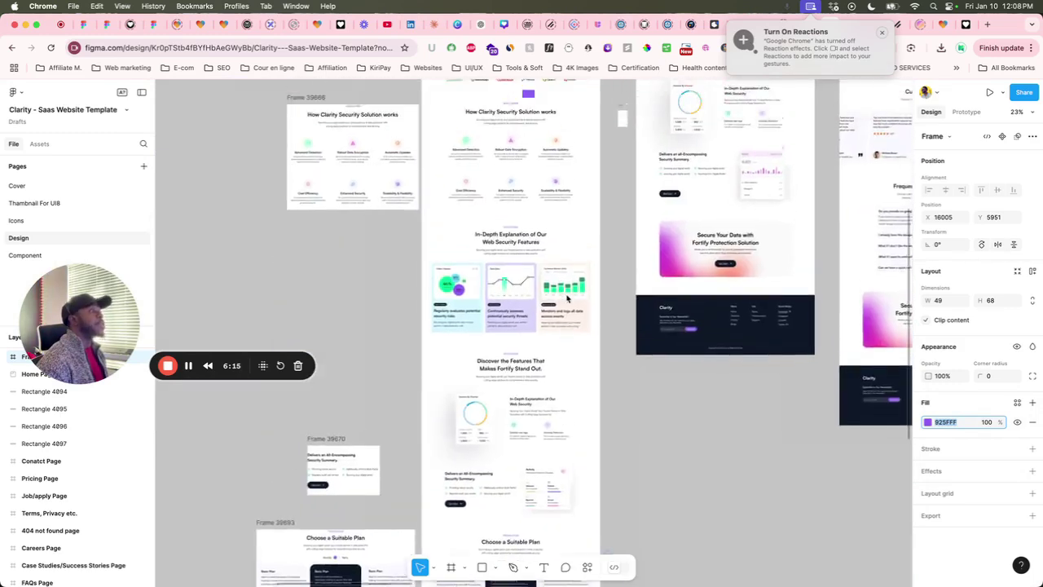
scroll(567, 298, "down", 3)
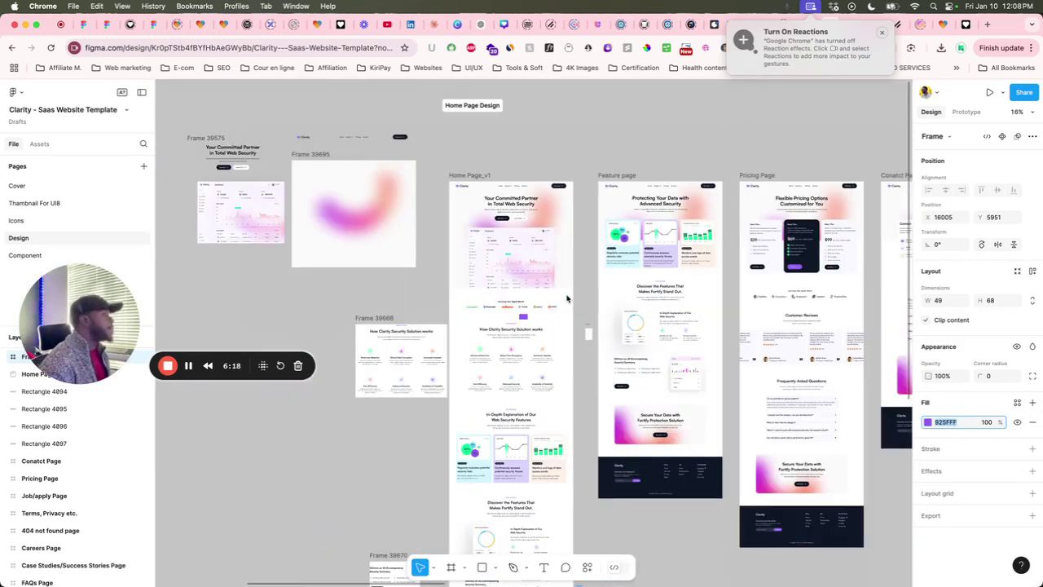
scroll(567, 298, "right", 3)
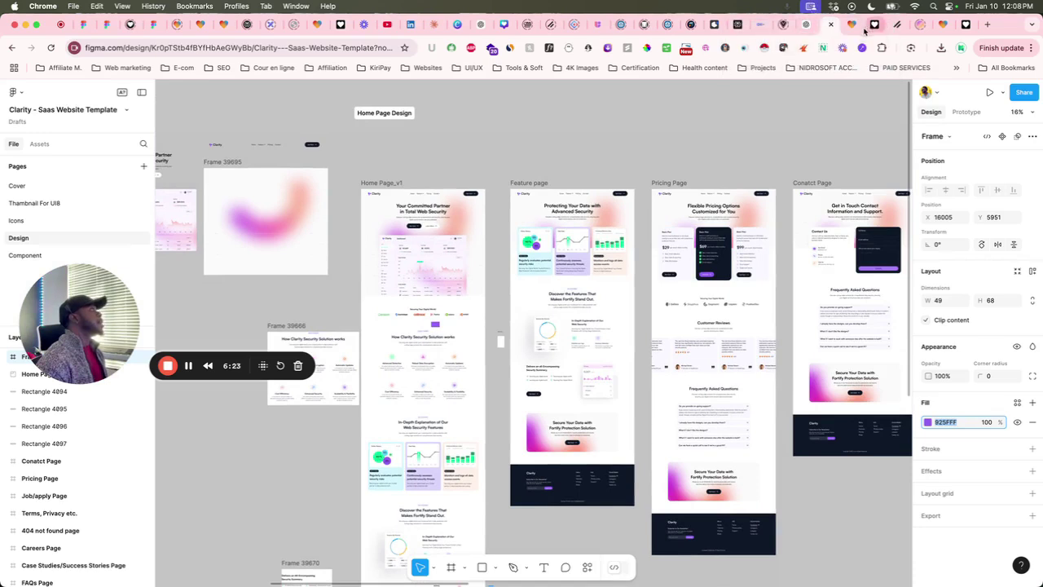
Return to Lovable, paste 925FFF at the end of the prompt, and pick up the F9F8FF code from the previous message
left_click(852, 27)
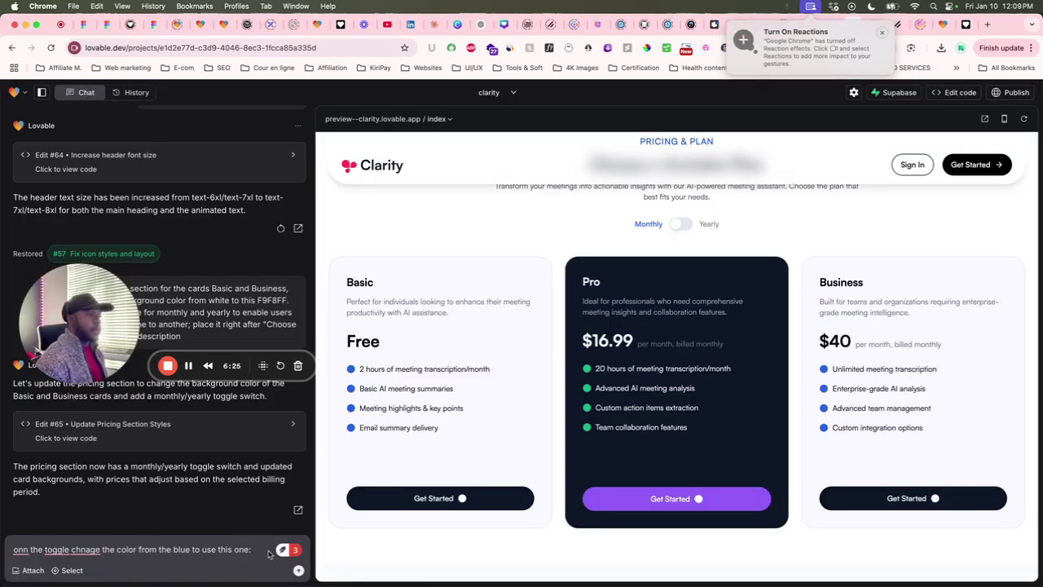
key("super+v")
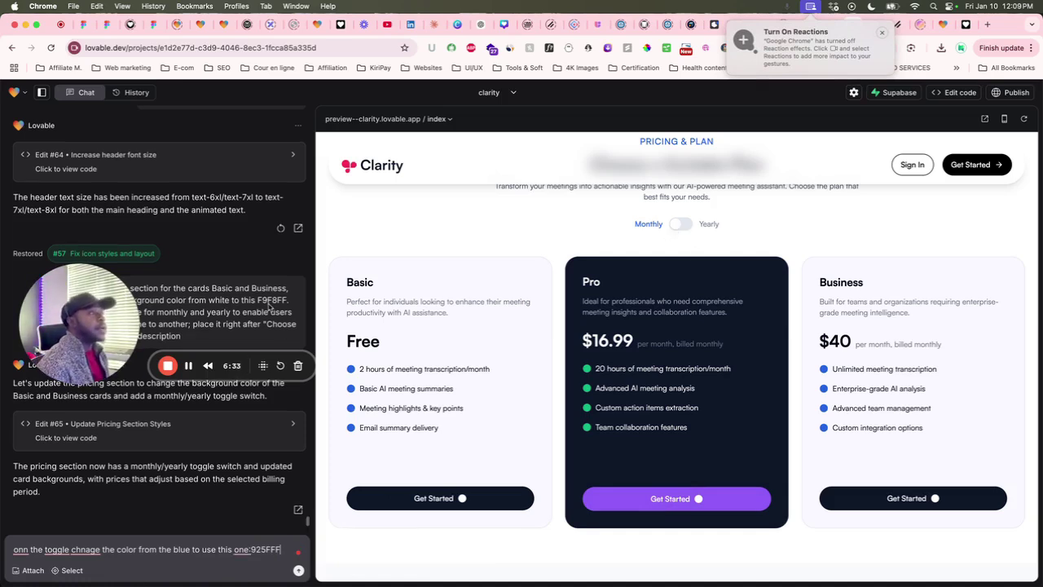
left_click_drag(256, 300, 288, 304)
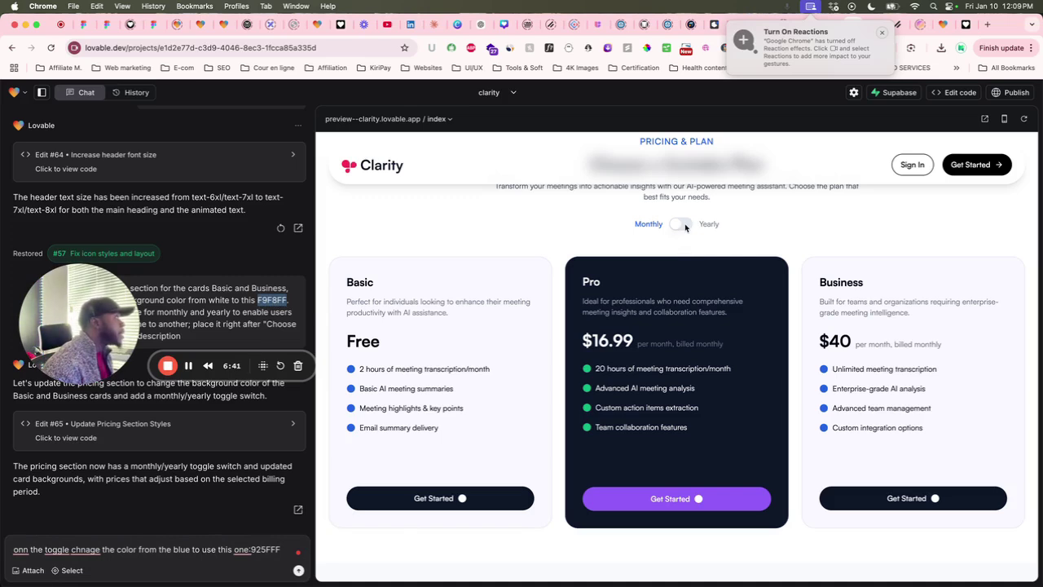
left_click(278, 554)
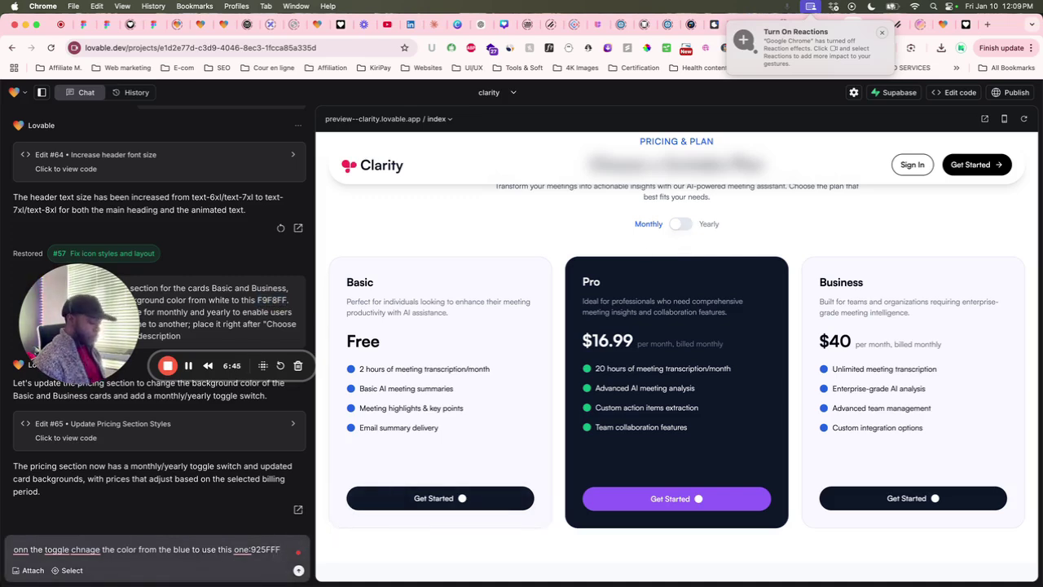
Extend the prompt to ask for the toggle background's grey to change to F9F8FF, and submit it to Lovable
type("and fro the")
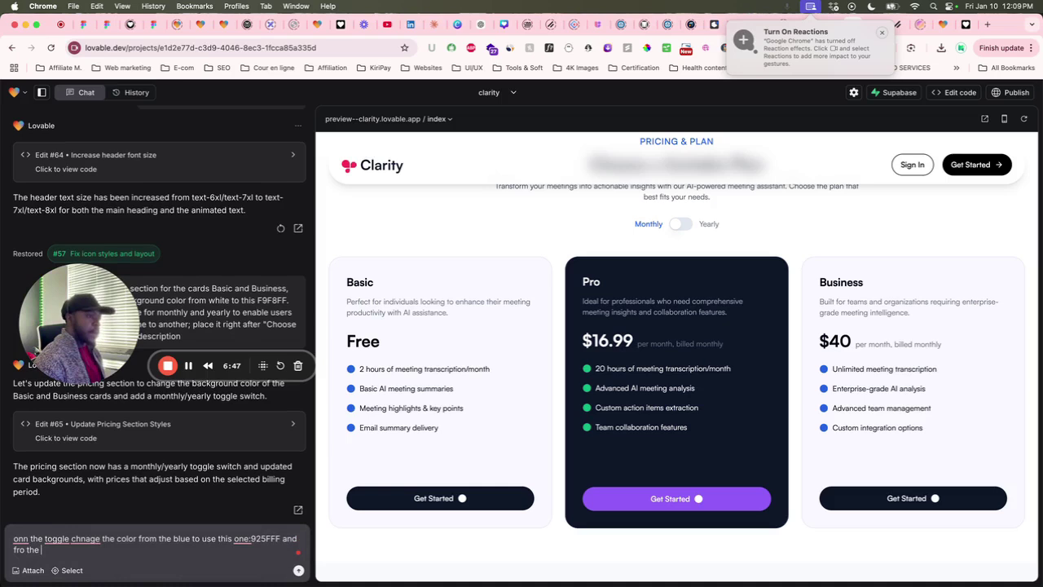
type(" bachrpund or")
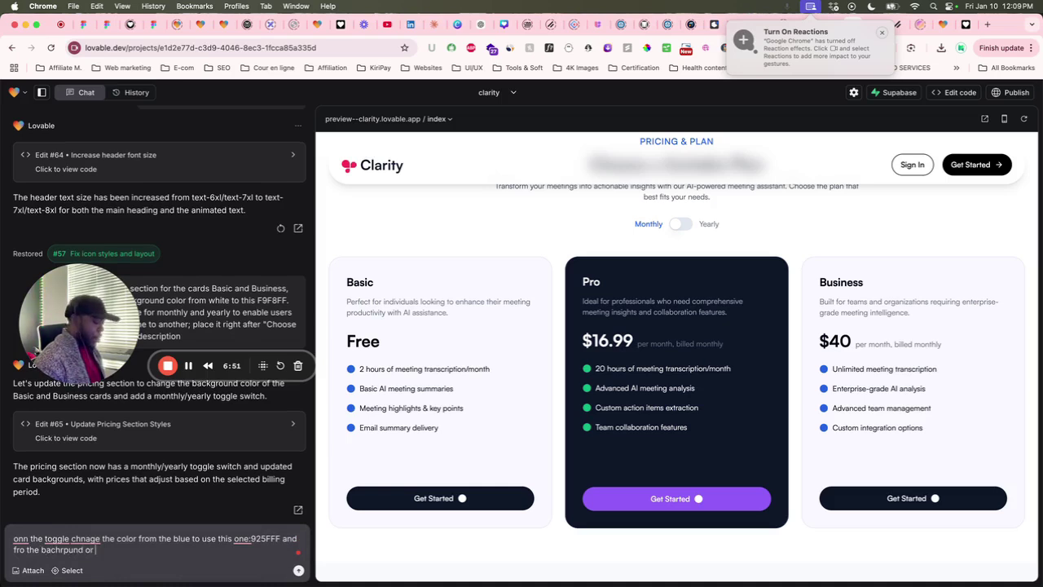
type(" the toggle ")
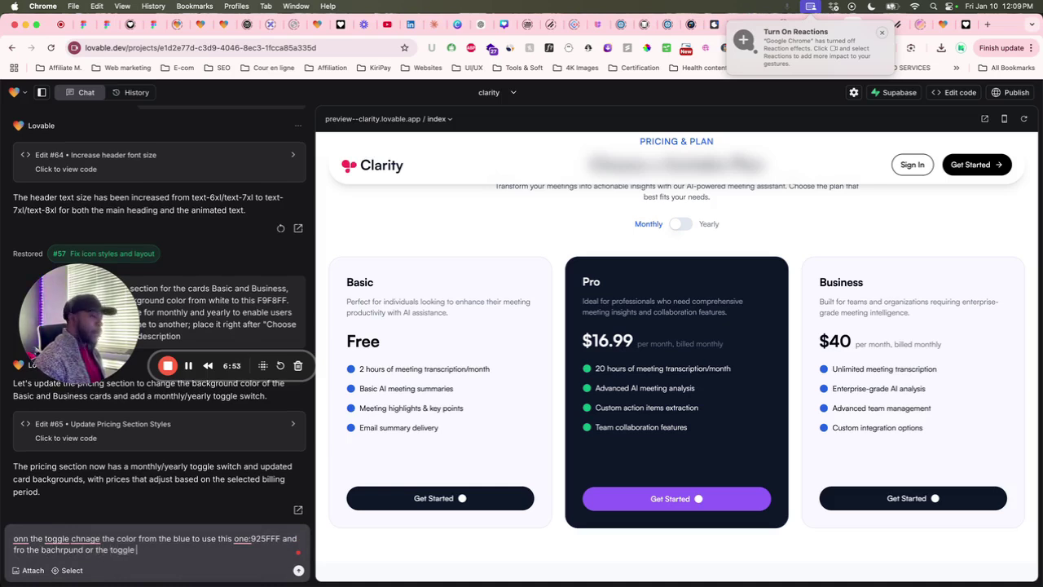
type("chnage ")
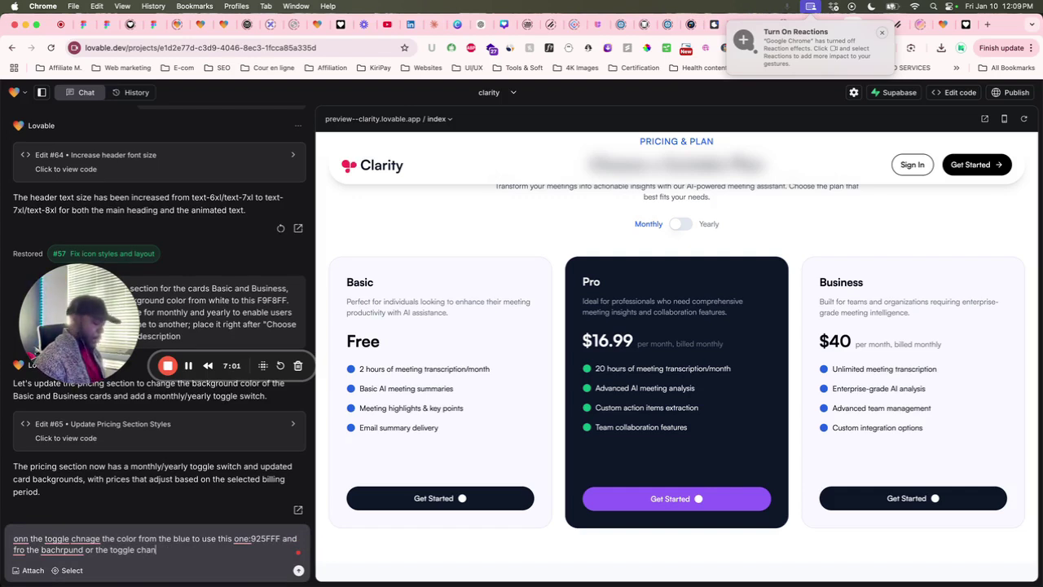
type("ge the grey color to this")
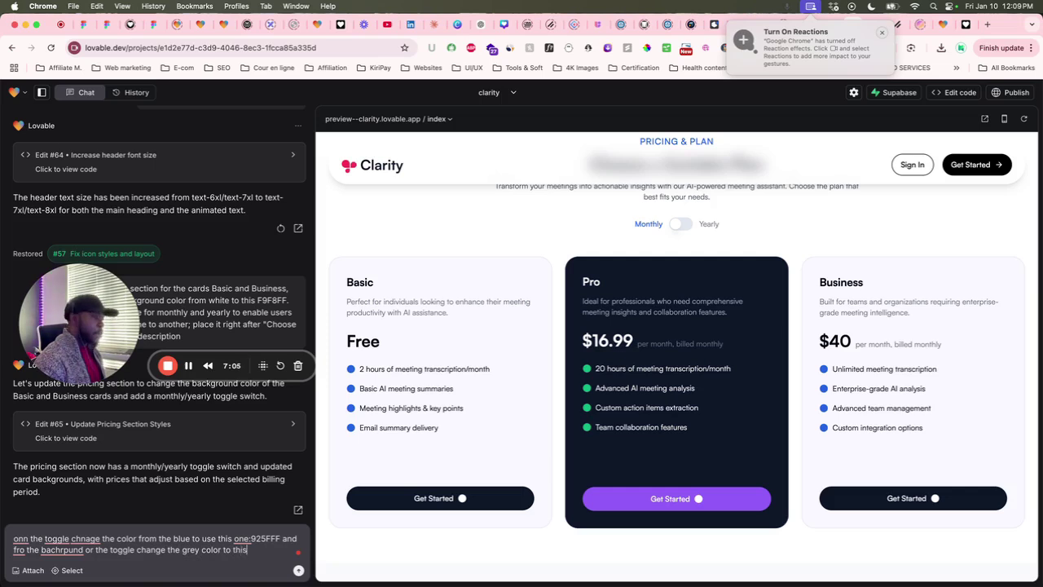
type(": F9F8FF")
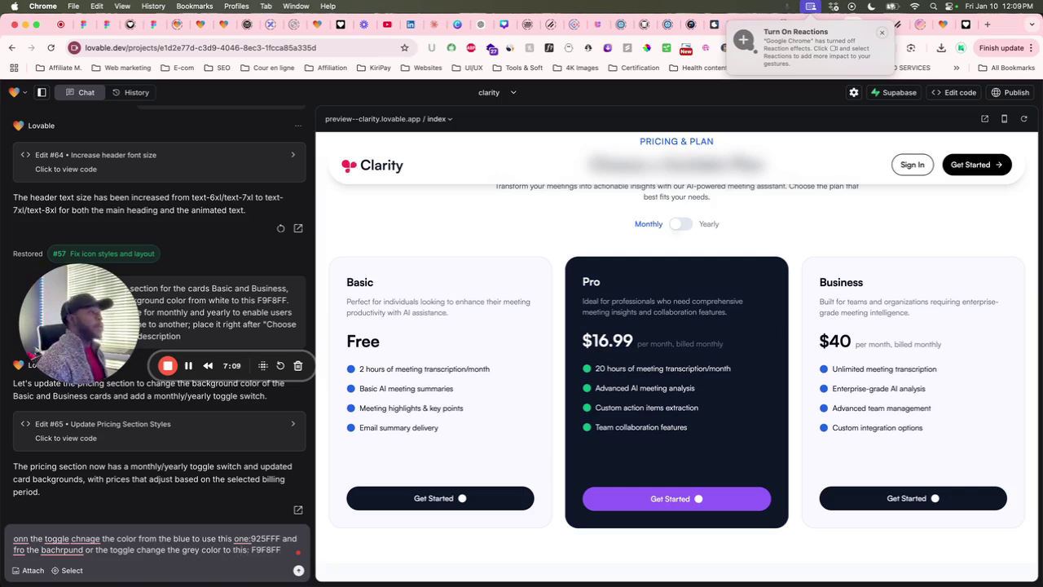
key("Return")
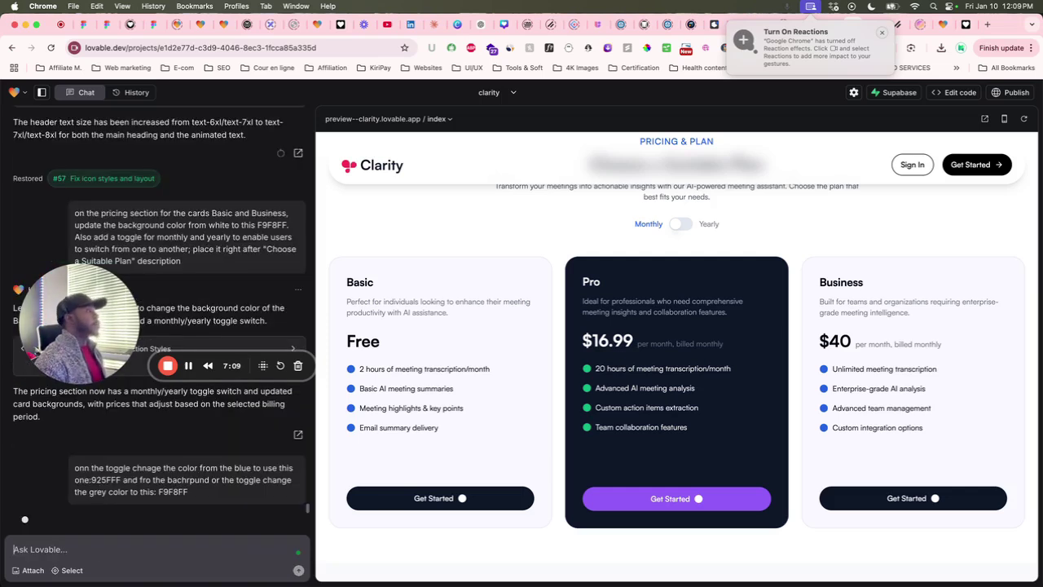
Switch the pricing preview's billing toggle to Yearly while Lovable processes the colour request
left_click(681, 228)
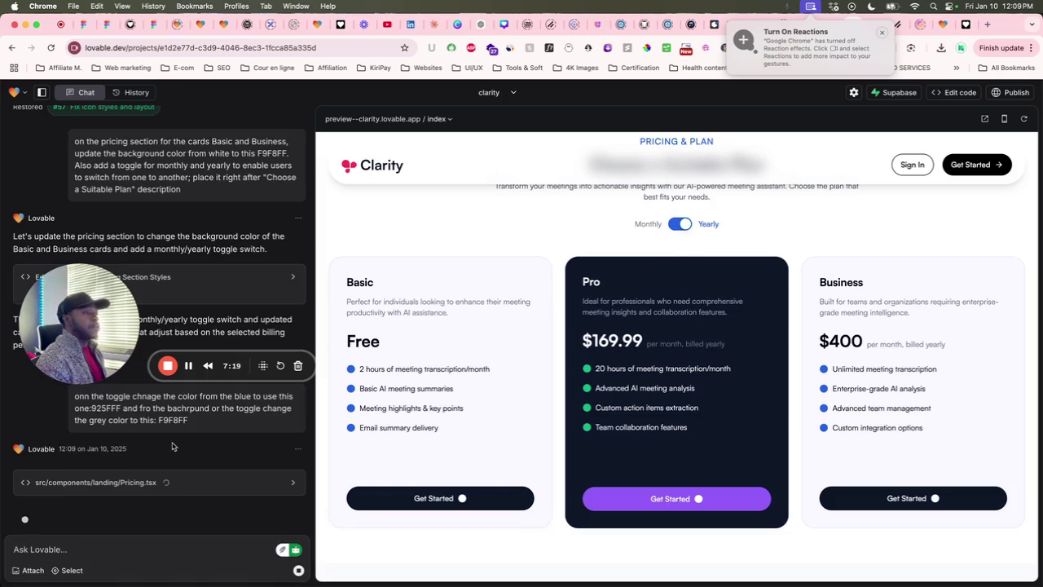
scroll(666, 355, "down", 3)
scroll(676, 326, "up", 4)
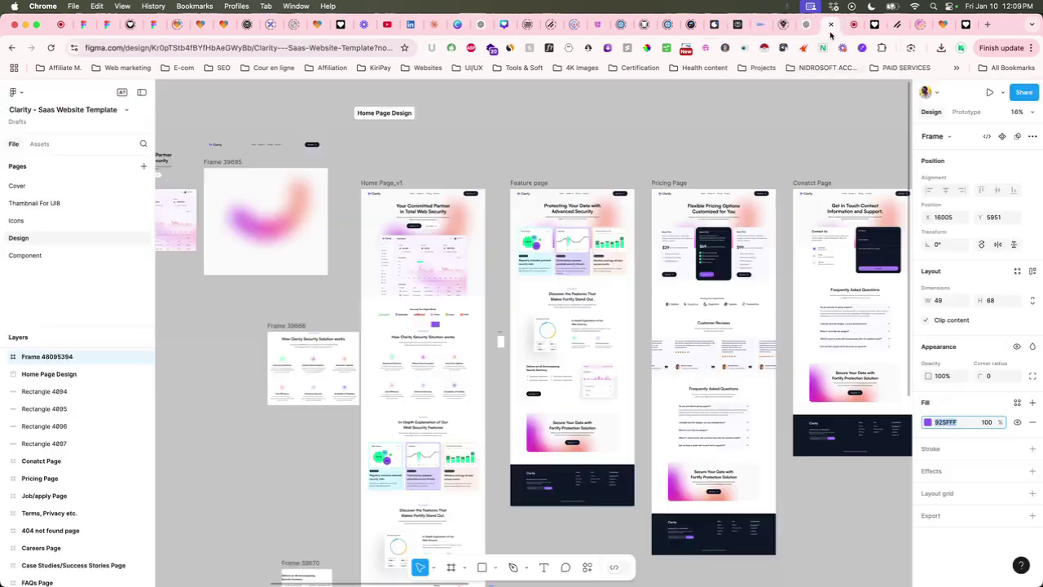
Go back to the Figma home page design and examine the pricing, Customer Reviews and lower sections
key("ctrl+Tab")
scroll(506, 301, "down", 3)
scroll(481, 309, "down", 5)
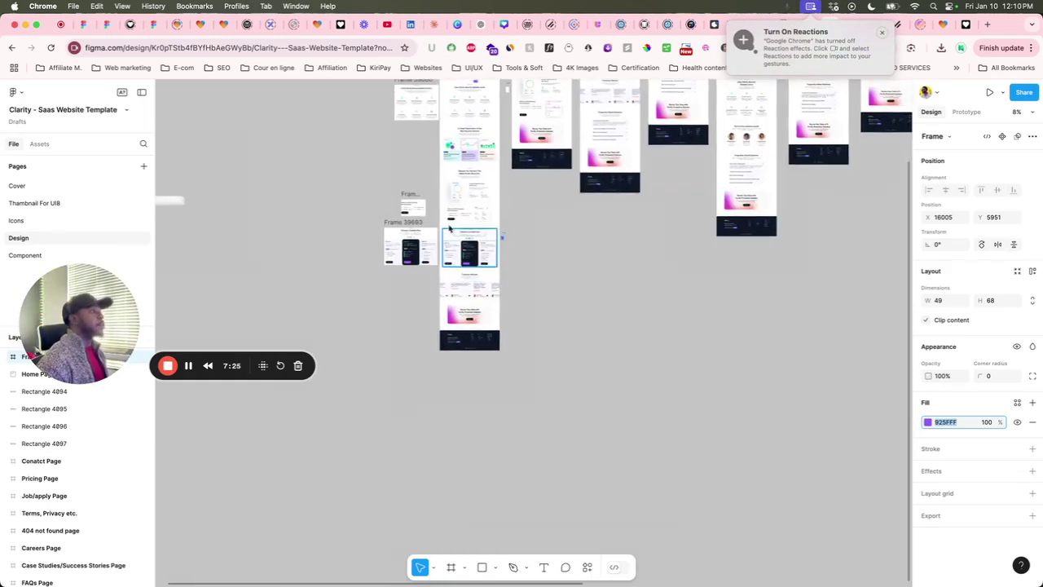
scroll(472, 310, "up", 5)
scroll(468, 312, "down", 3)
scroll(509, 285, "up", 5)
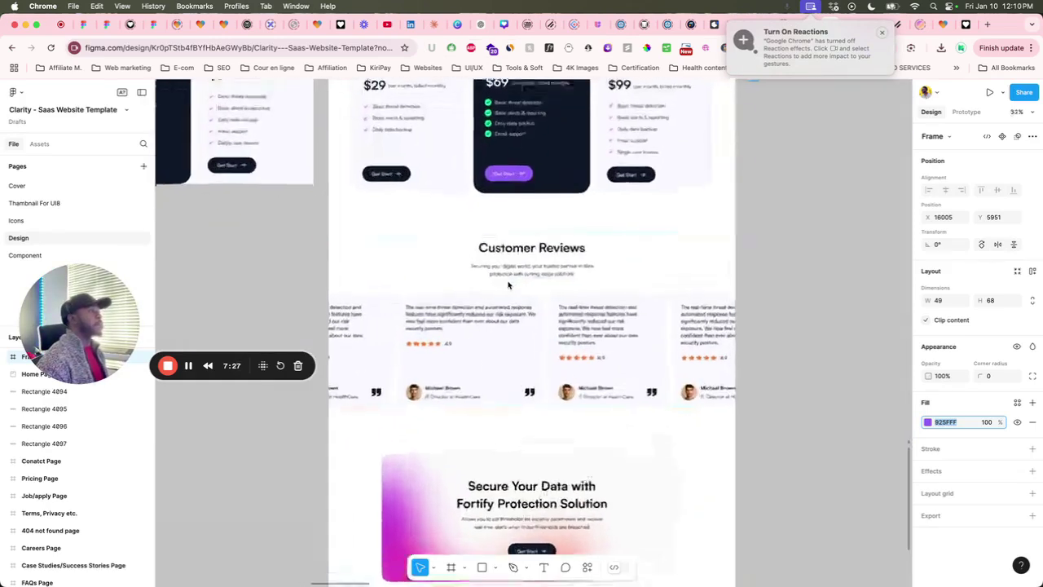
scroll(513, 293, "down", 2)
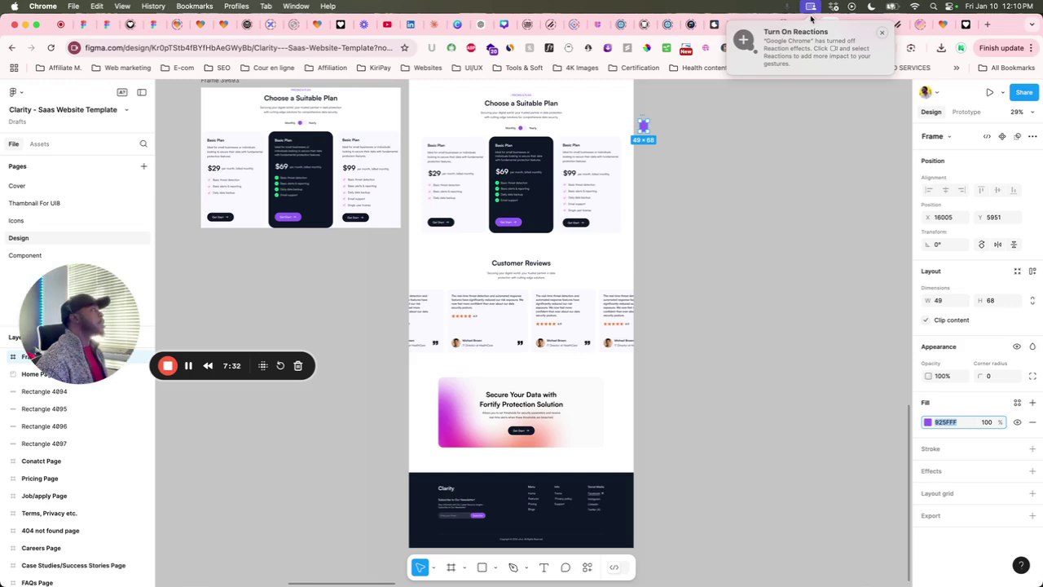
Open otter.ai in a new browser tab and open the Lovable-part-2 transcript
left_click(986, 27)
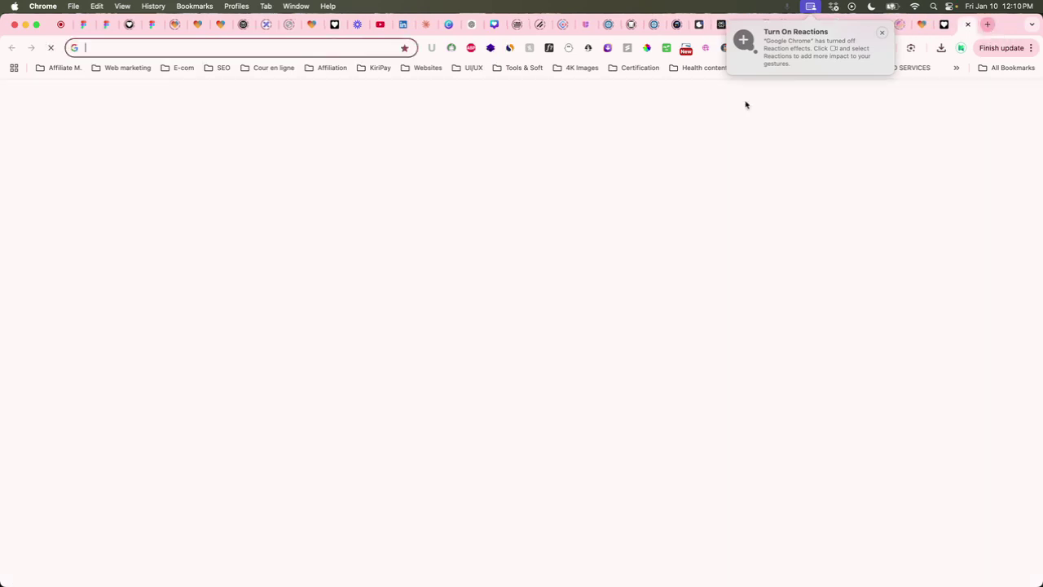
type("ot")
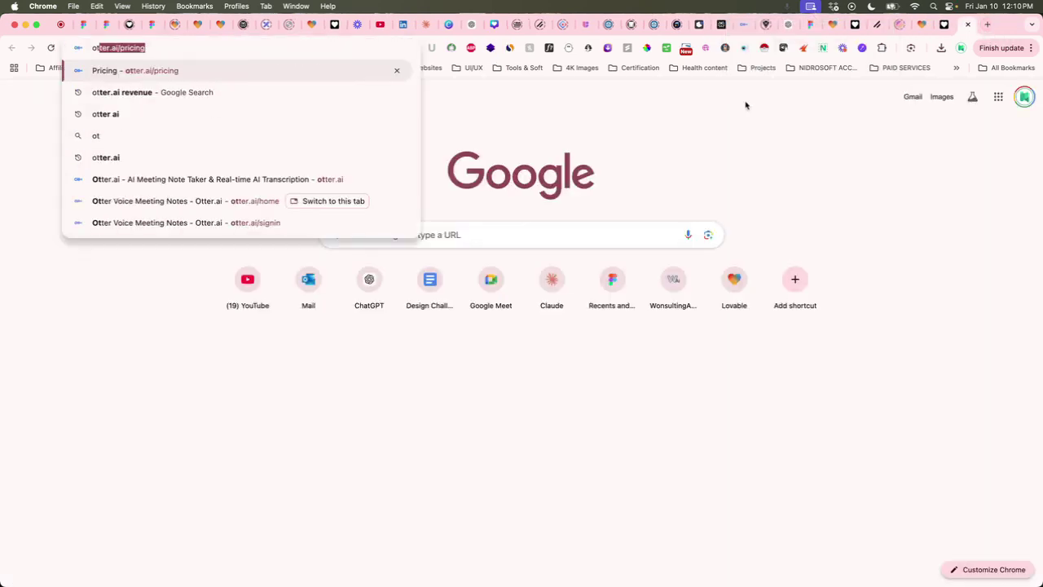
type("ter.ai/")
key("Return")
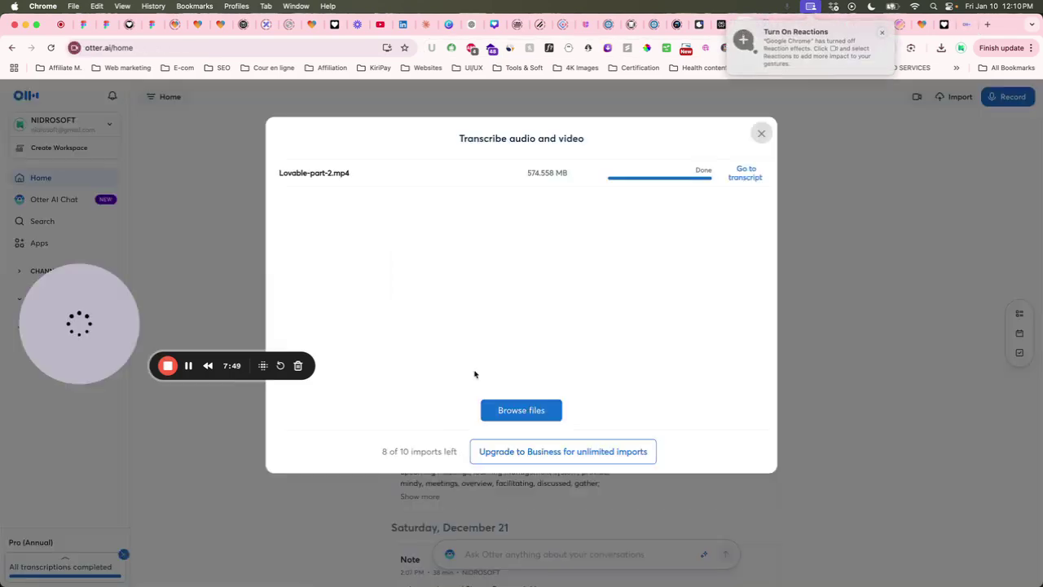
left_click(744, 173)
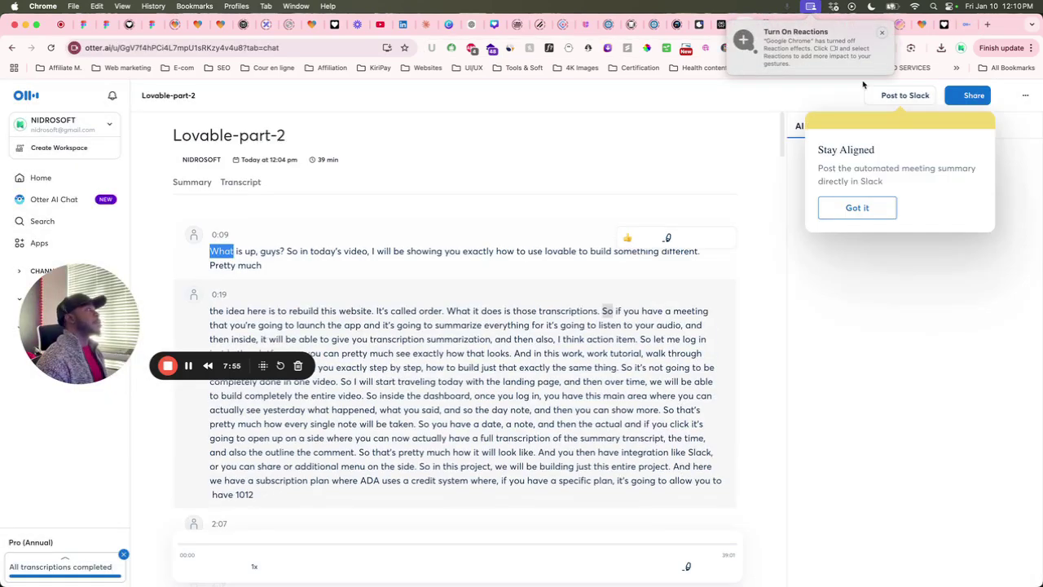
Pause the Lovable-part-2 transcript's audio playback and return to the Otter home page
left_click(966, 25)
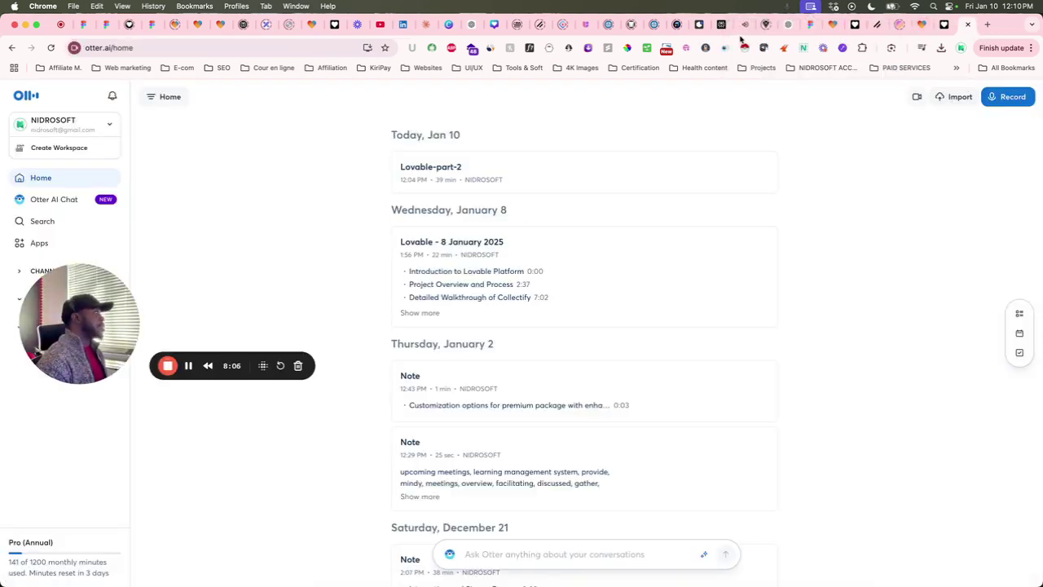
left_click(741, 34)
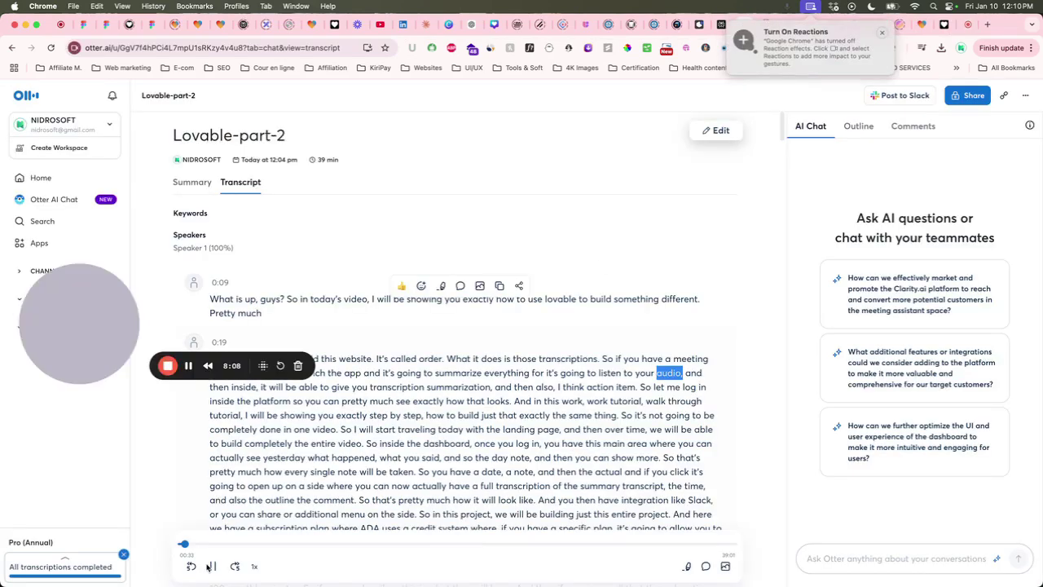
left_click(212, 567)
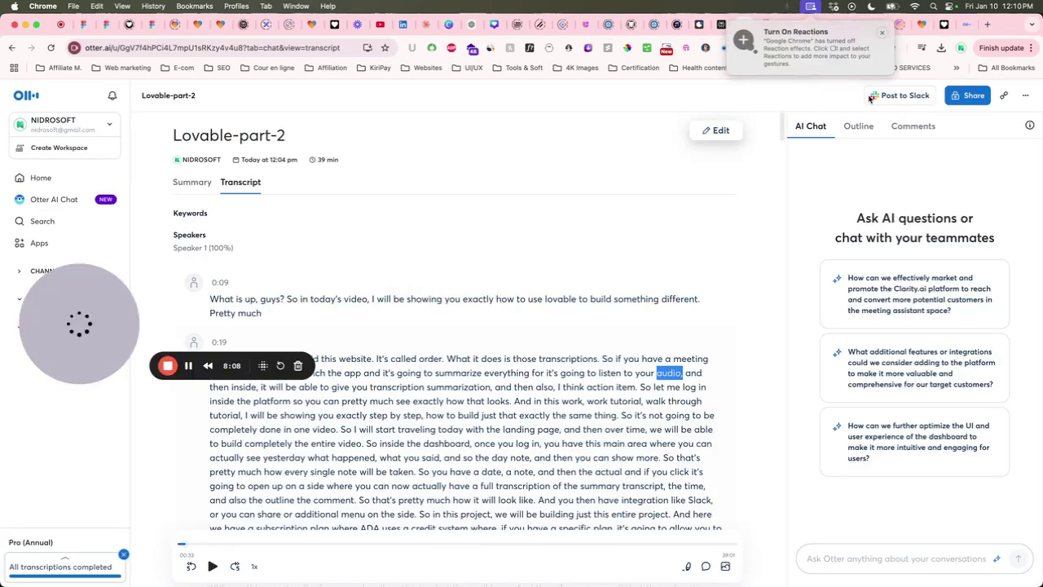
left_click(967, 29)
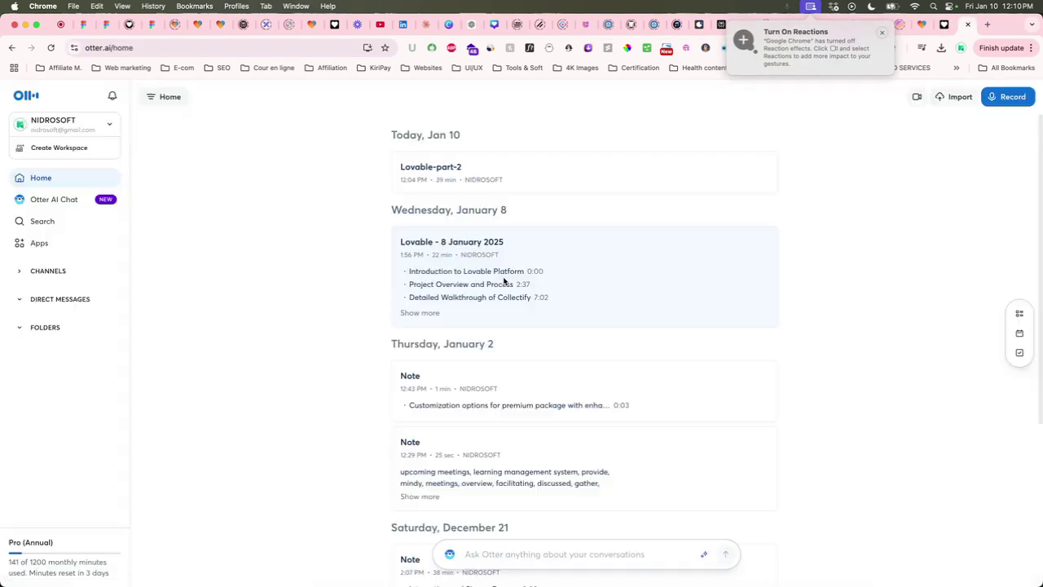
Log out of Otter, load the public otter.ai landing page, and examine its use-case and workflow sections
left_click(106, 126)
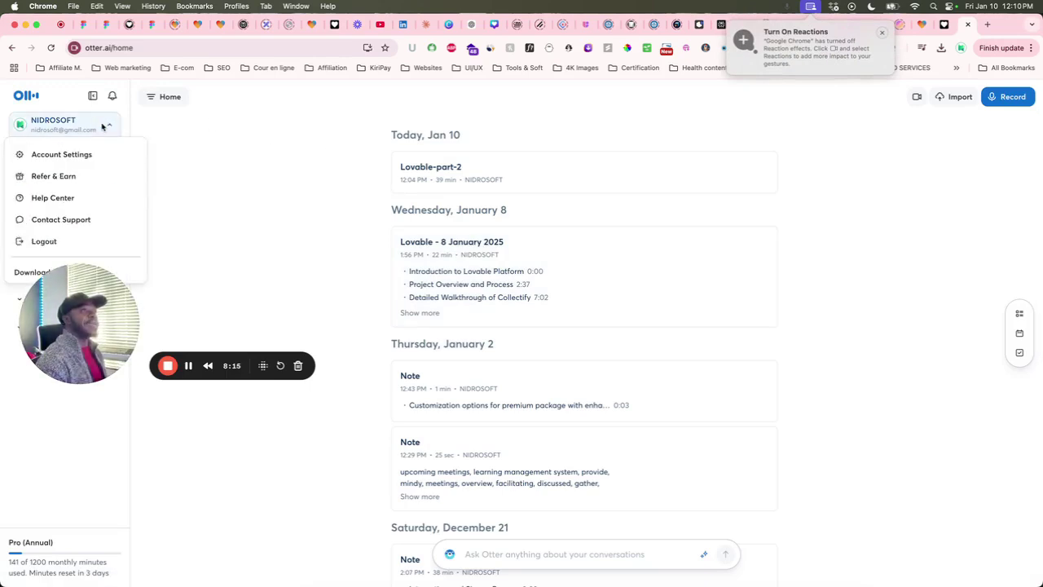
left_click(44, 243)
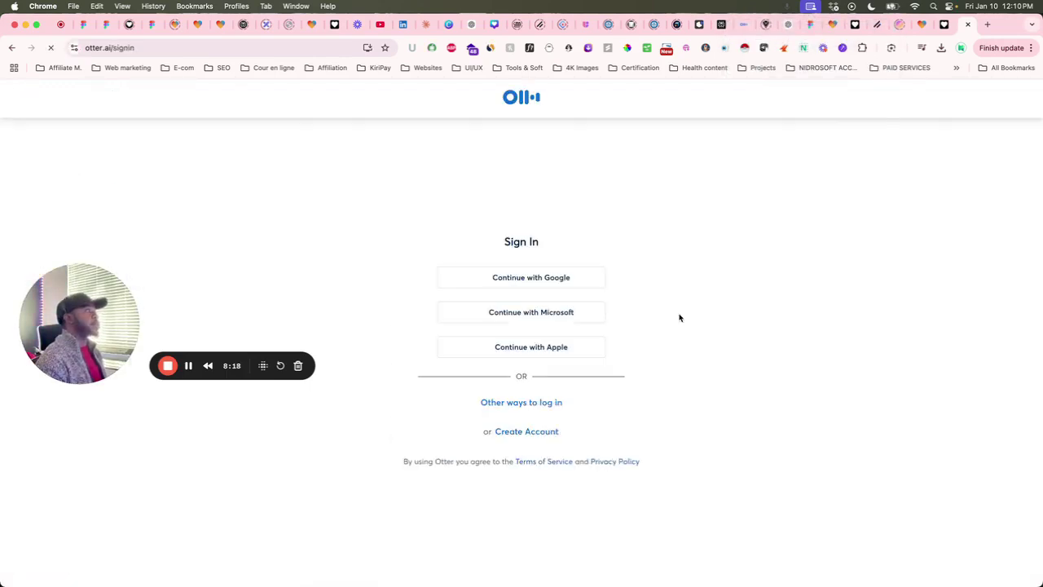
left_click(168, 47)
type("otter.ai")
key("Return")
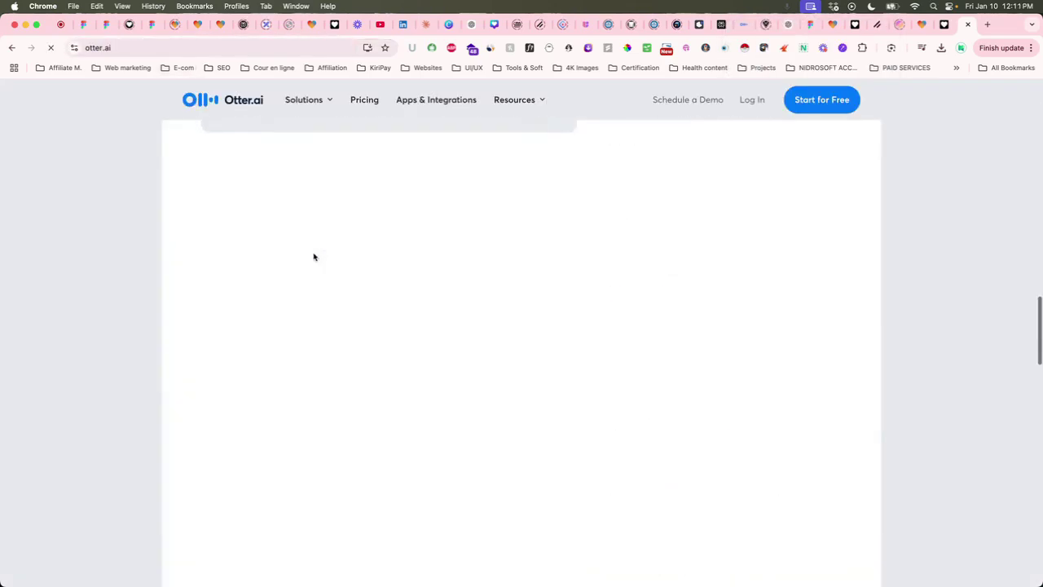
scroll(607, 342, "down", 15)
scroll(684, 367, "down", 5)
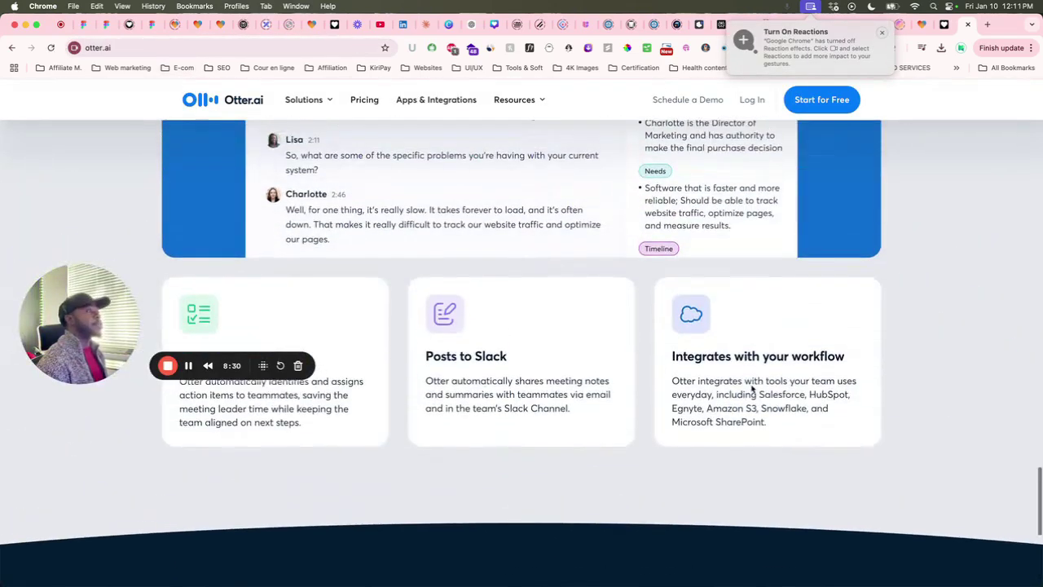
scroll(399, 224, "up", 10)
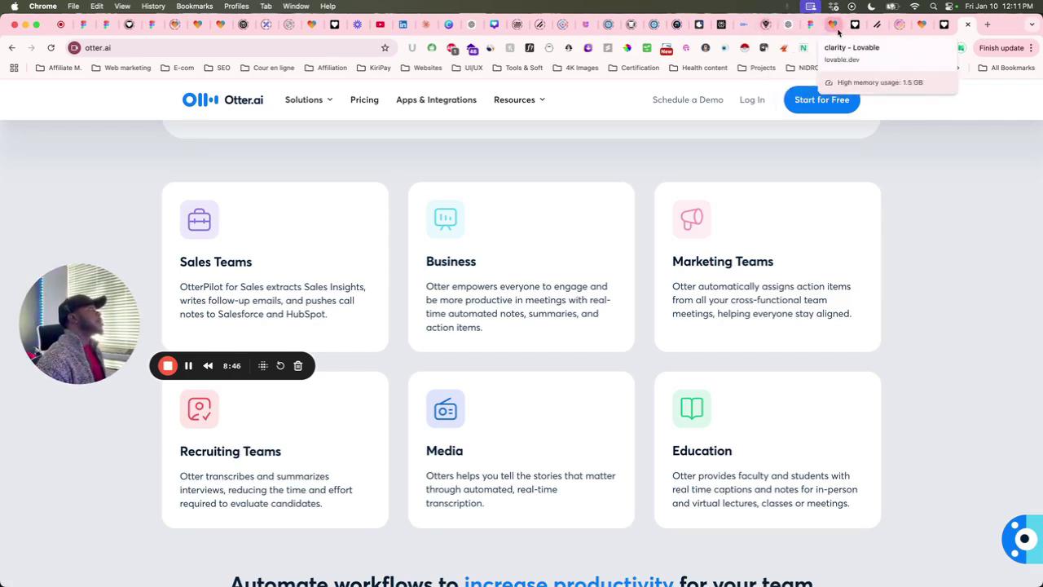
Switch to the clarity project in Lovable and review the preview from the education section up to the features and partners
left_click(838, 31)
scroll(786, 265, "up", 10)
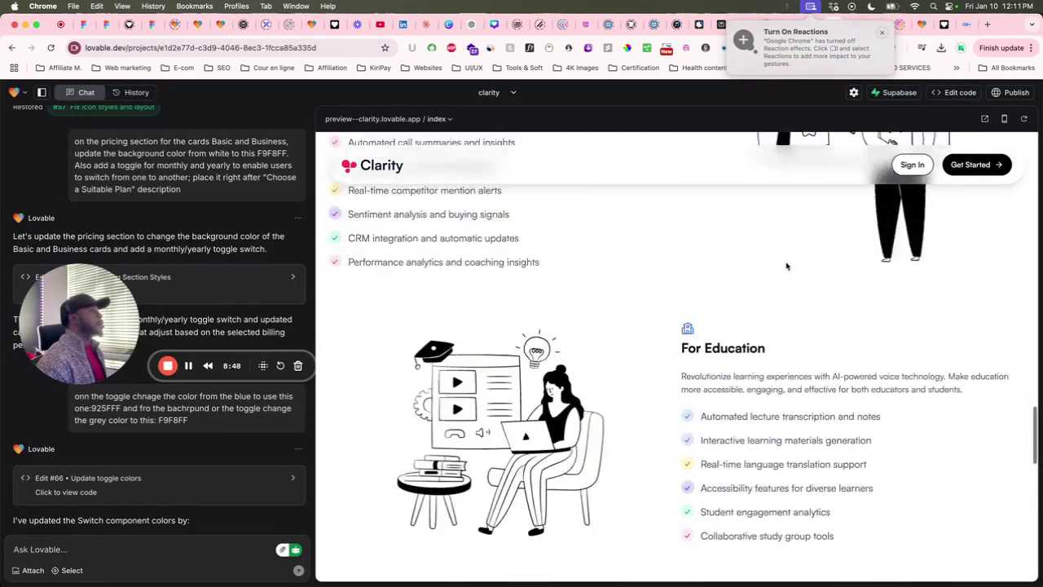
scroll(787, 265, "up", 3)
scroll(768, 311, "down", 2)
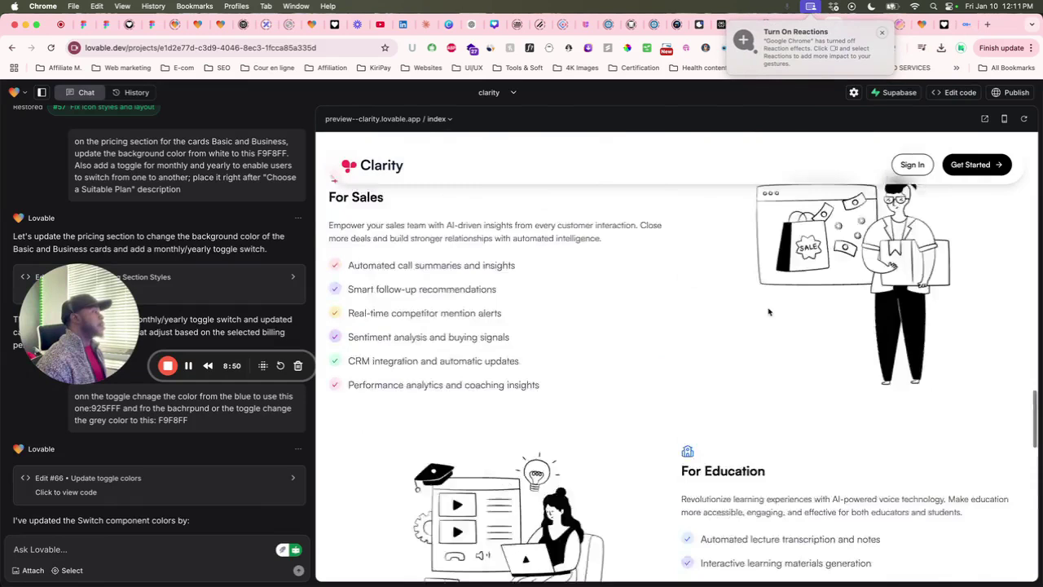
scroll(767, 312, "up", 10)
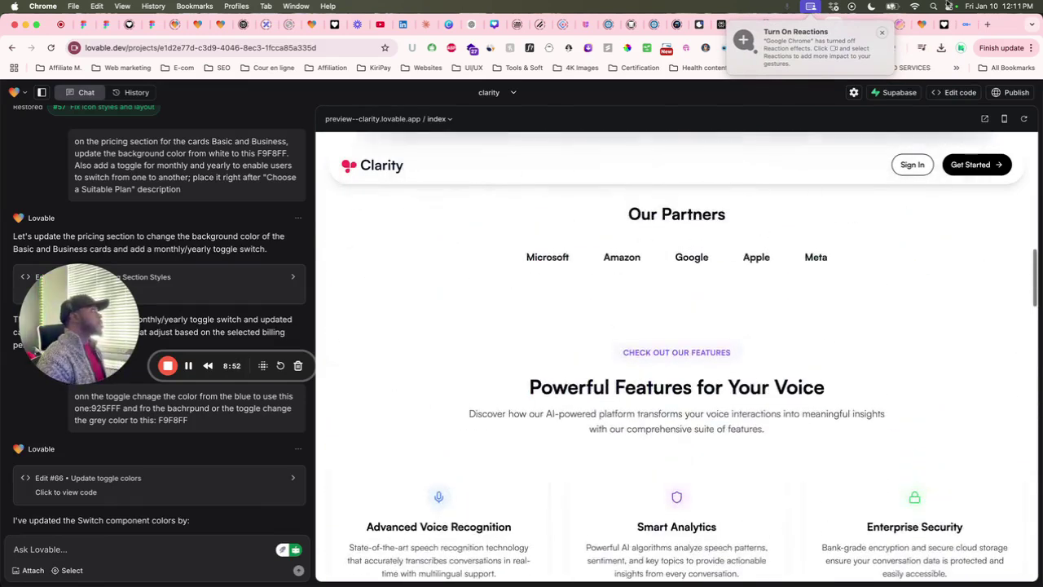
Return to the otter.ai landing page and compare its sections, from the footer up to the meeting summary feature
left_click(962, 24)
scroll(641, 334, "down", 15)
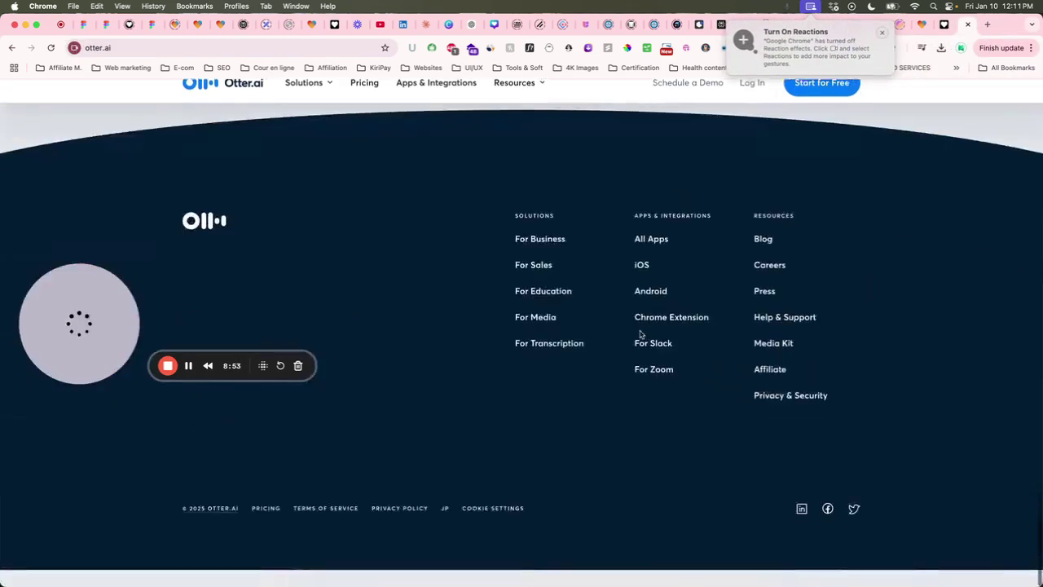
scroll(640, 334, "up", 10)
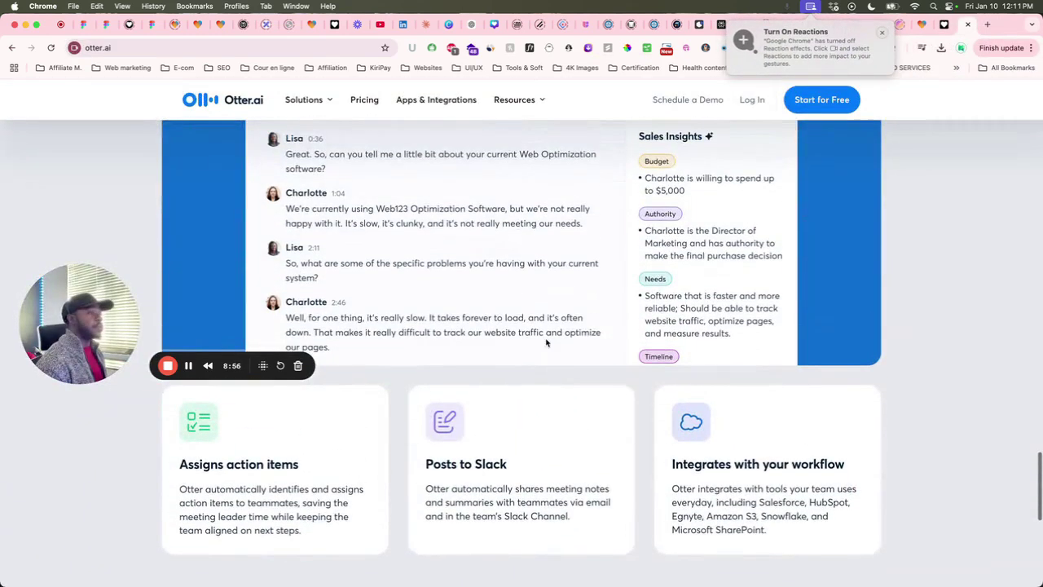
scroll(531, 478, "up", 4)
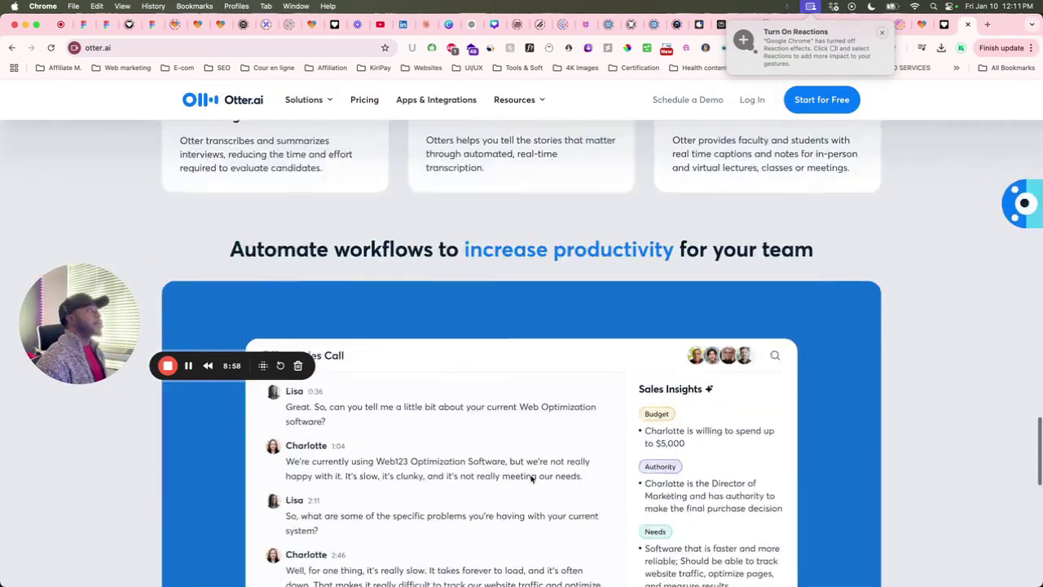
scroll(531, 478, "up", 5)
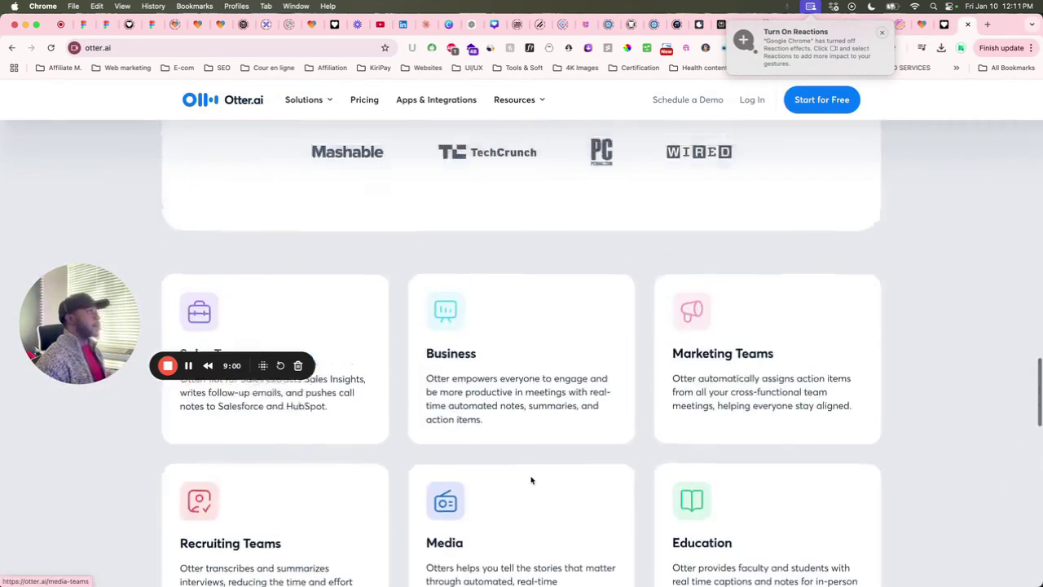
scroll(531, 478, "up", 8)
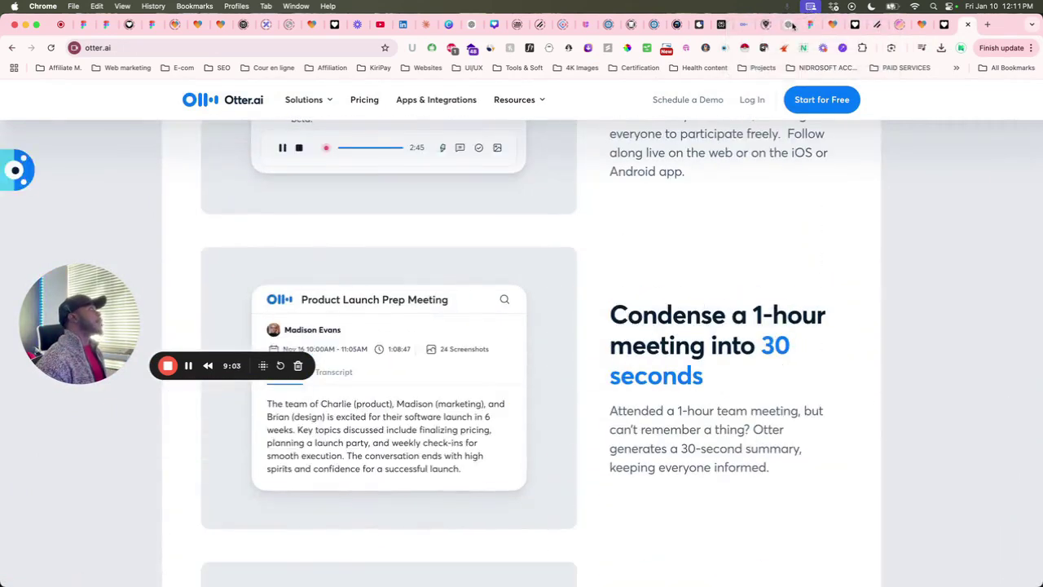
Switch to the Figma design and duplicate the Customer Reviews section onto the empty canvas beside the home page
left_click(811, 25)
scroll(529, 286, "down", 4)
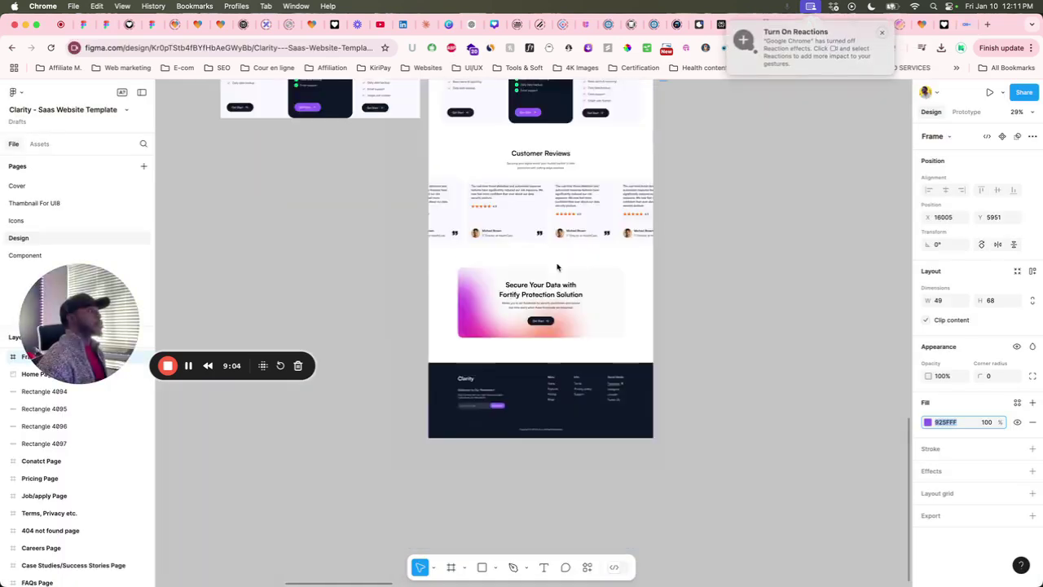
scroll(557, 267, "up", 2)
scroll(554, 273, "up", 5, "ctrl")
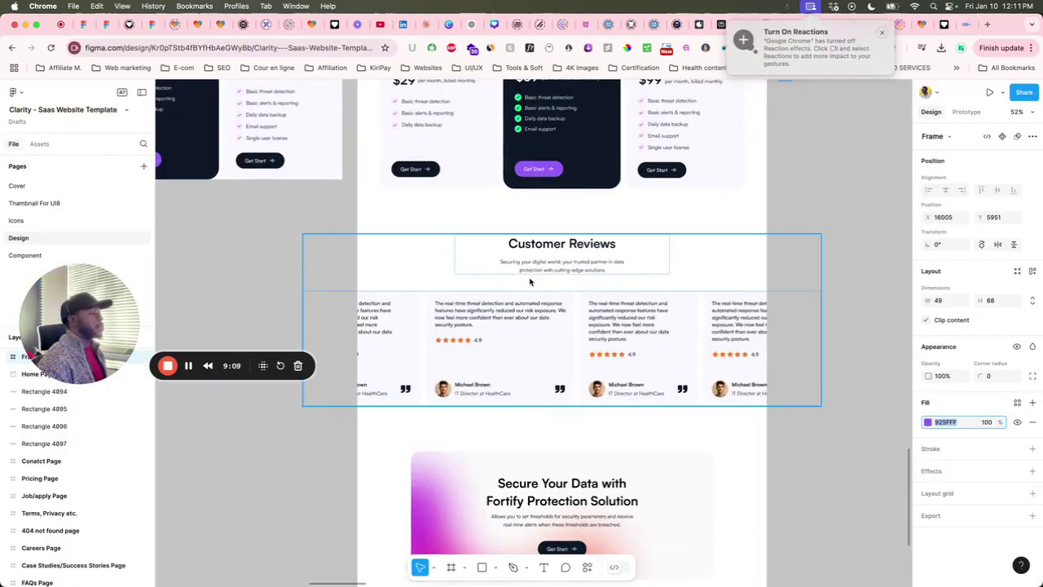
scroll(532, 281, "down", 5, "ctrl")
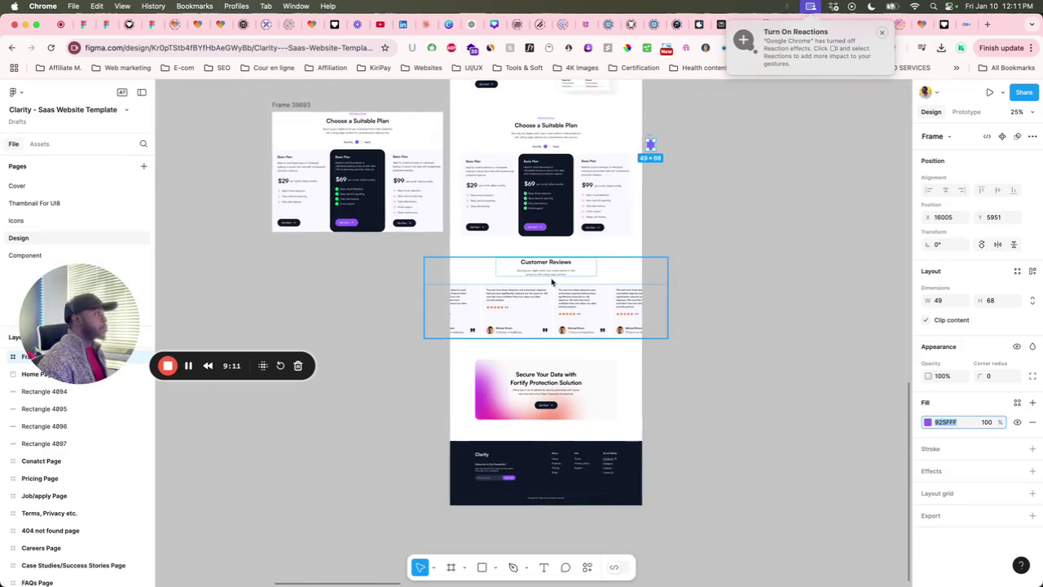
scroll(559, 281, "down", 1, "ctrl")
left_click_drag(558, 280, 766, 251)
scroll(705, 219, "right", 4)
scroll(704, 219, "down", 1)
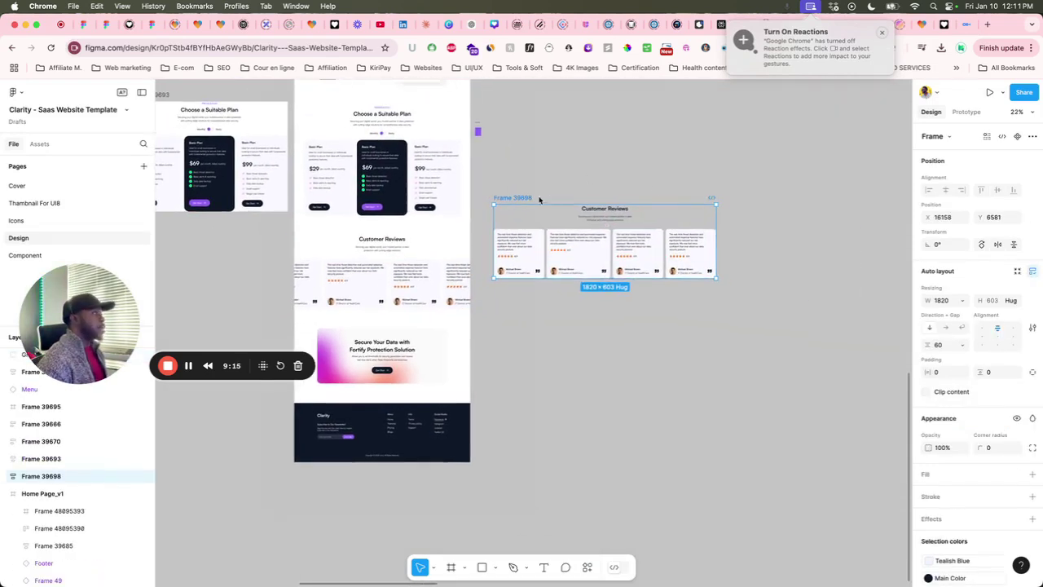
left_click_drag(610, 200, 693, 192)
Add a white FFFFFF fill to the duplicated Customer Reviews frame and check its heading and review cards
scroll(705, 279, "up", 5, "ctrl")
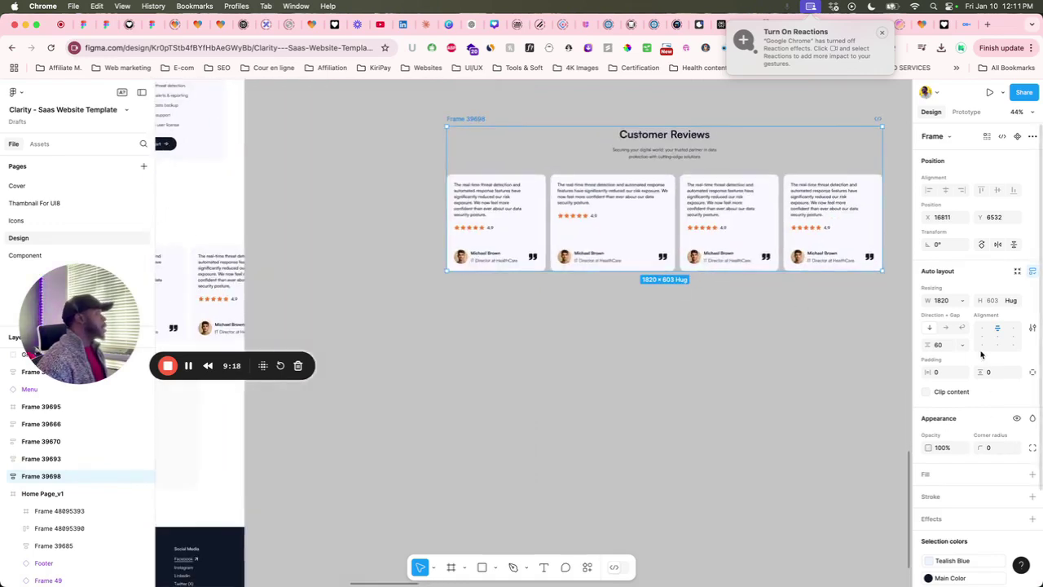
scroll(982, 354, "down", 3)
left_click(1032, 362)
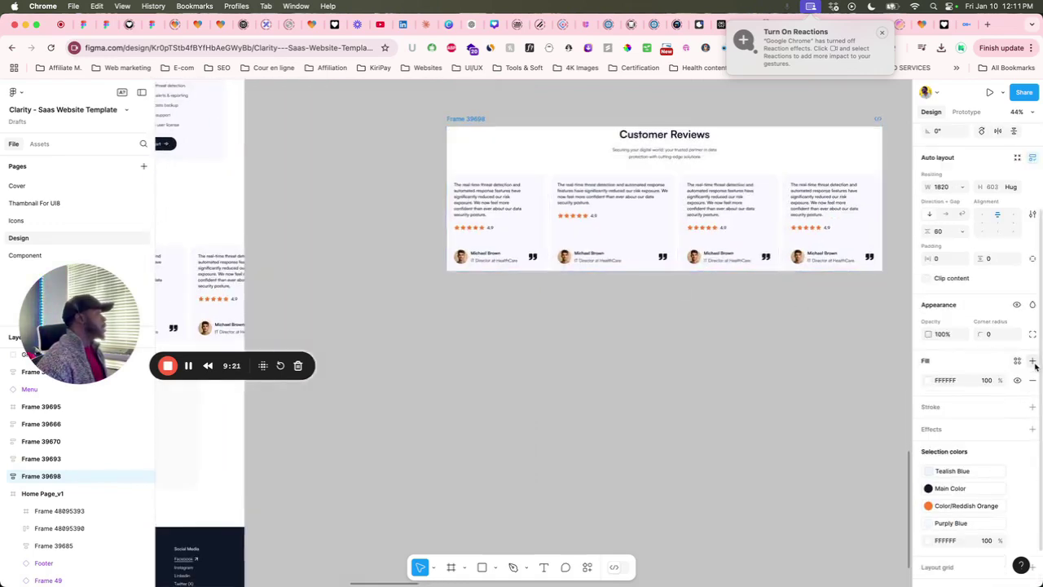
scroll(848, 139, "up", 3, "ctrl")
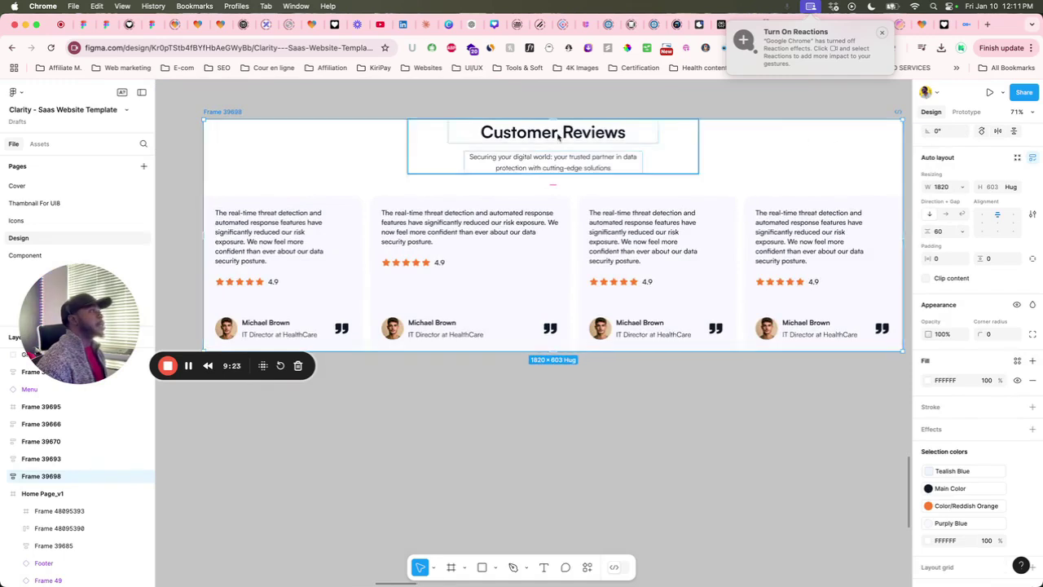
scroll(538, 142, "down", 2)
scroll(522, 145, "down", 2, "ctrl")
scroll(299, 144, "up", 3)
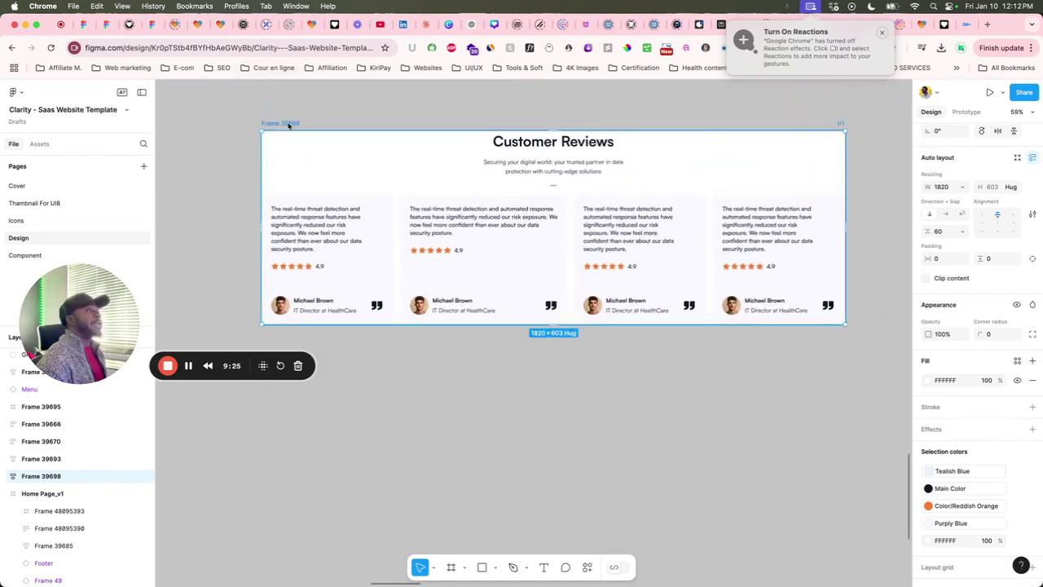
Export the duplicated Customer Reviews frame as a JPG at 3x
scroll(962, 282, "down", 1)
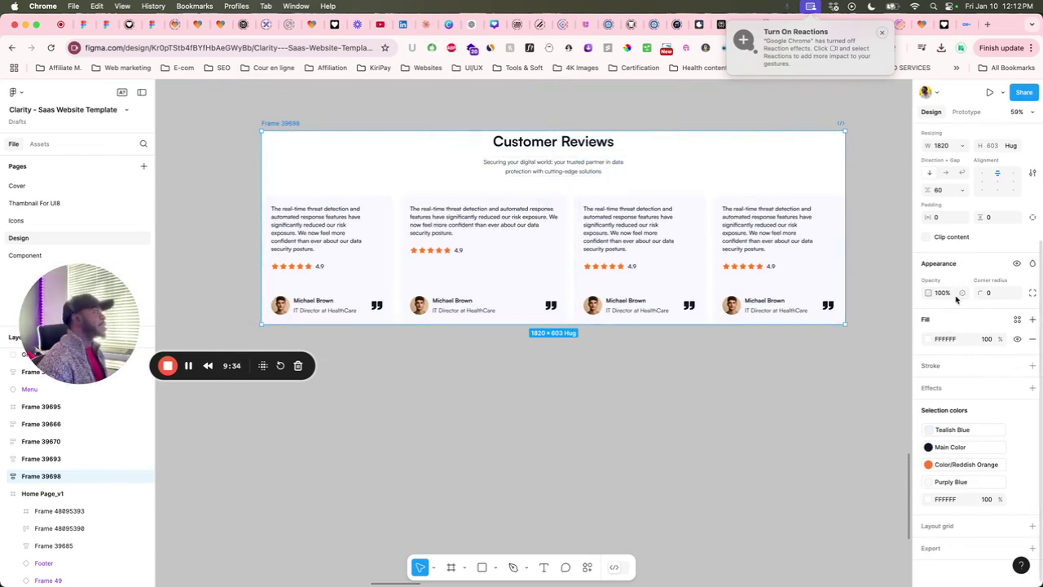
left_click(1032, 548)
scroll(988, 505, "down", 2)
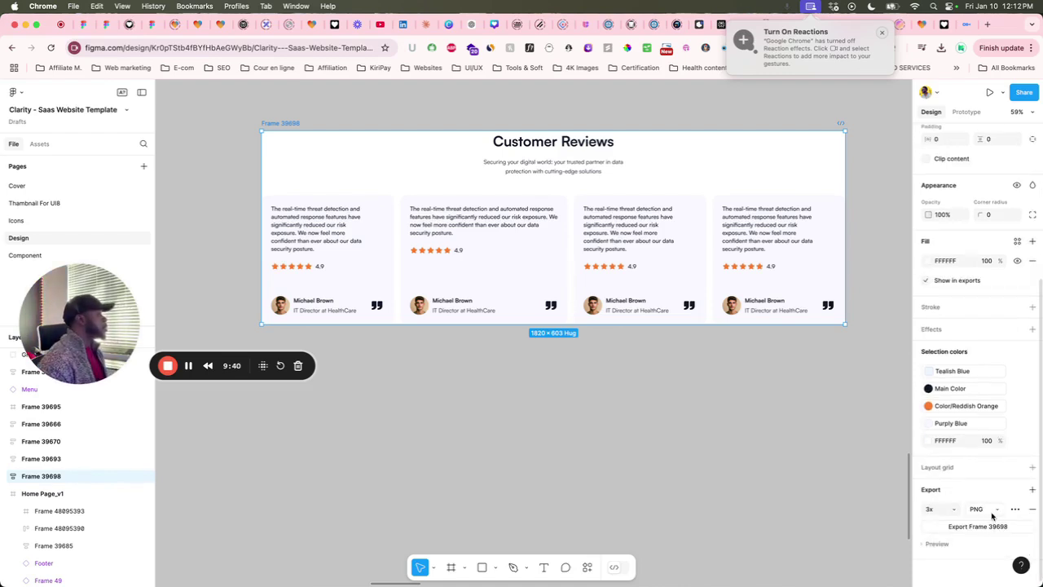
left_click(986, 510)
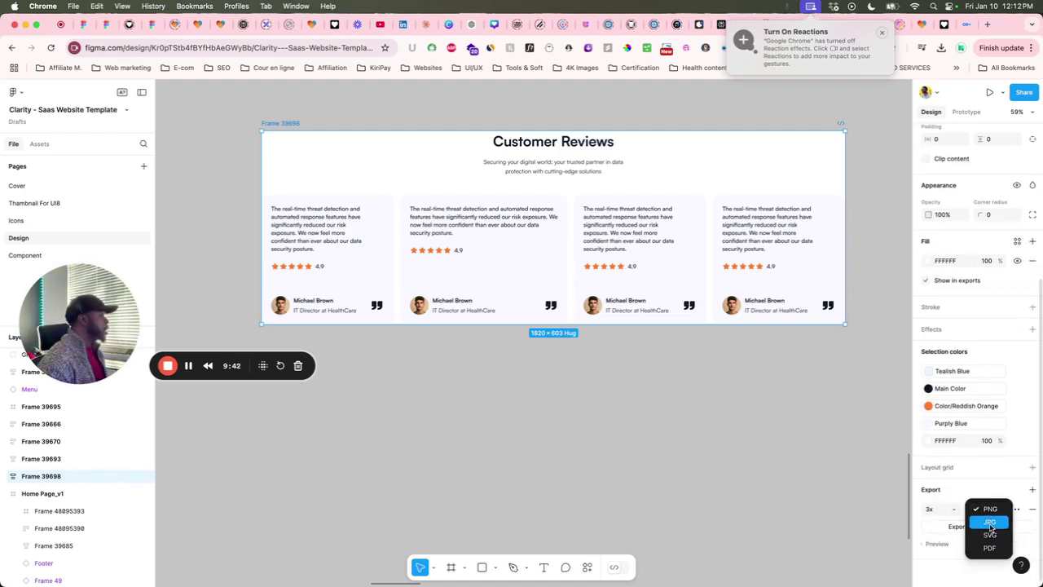
left_click(990, 526)
left_click(982, 529)
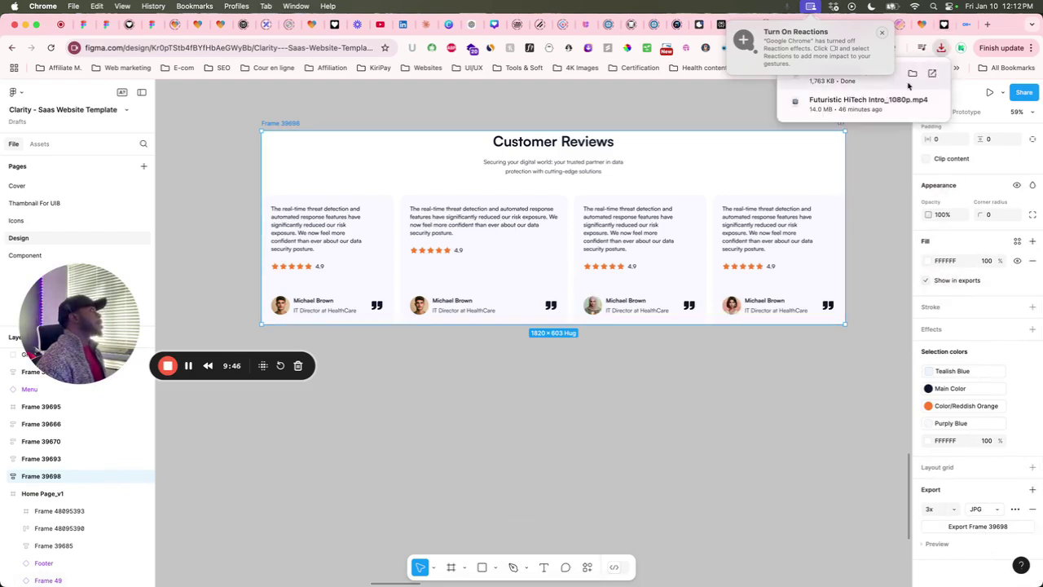
Locate the exported Customer Reviews image in its folder and attach a copy to the prompt in Lovable
left_click(912, 74)
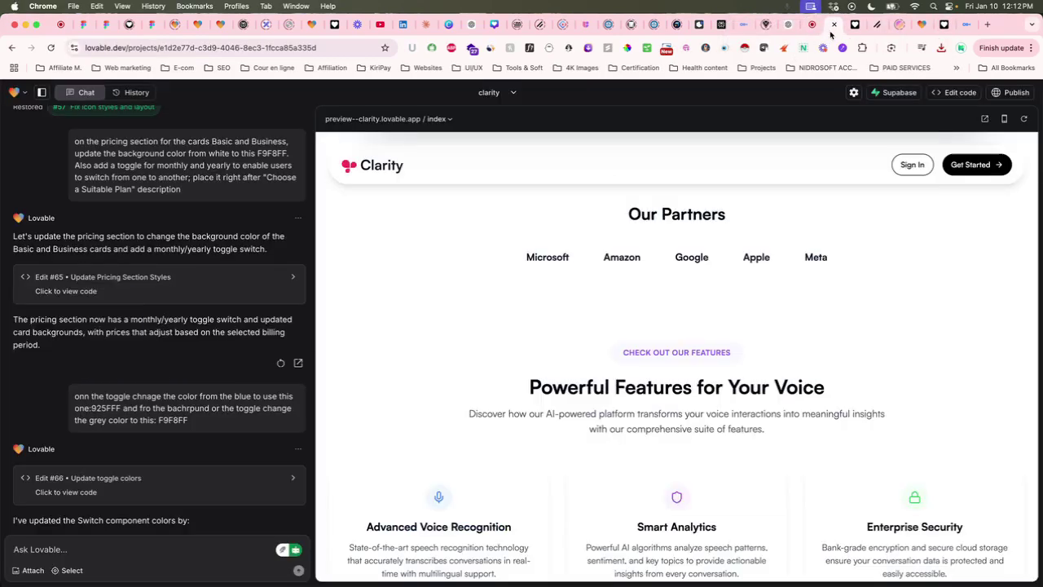
key("super+v")
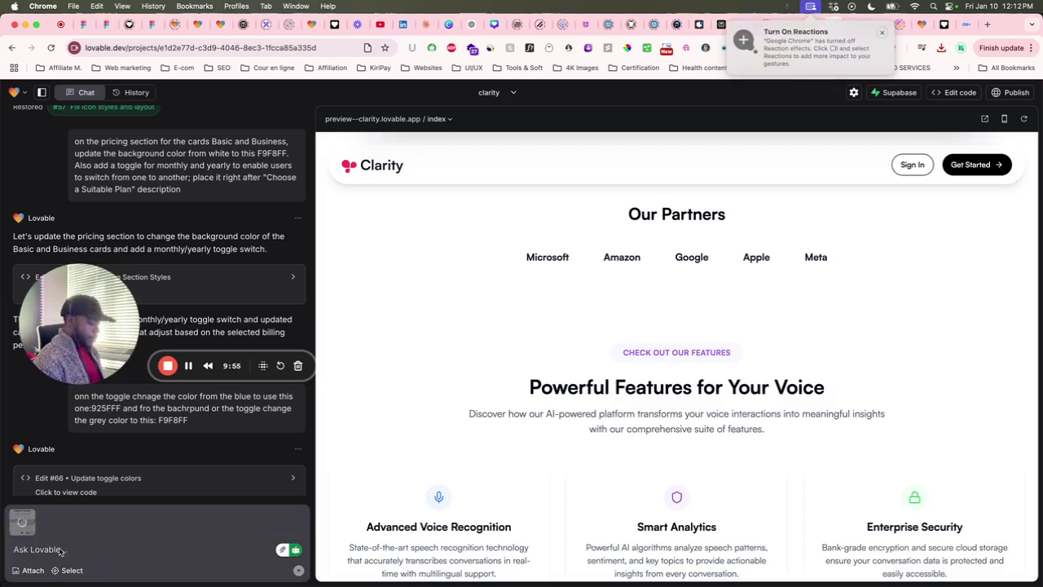
Write a prompt asking to create a testimonials section that looks just like the attached screenshot, right after the pricing section
type("great now lets cr")
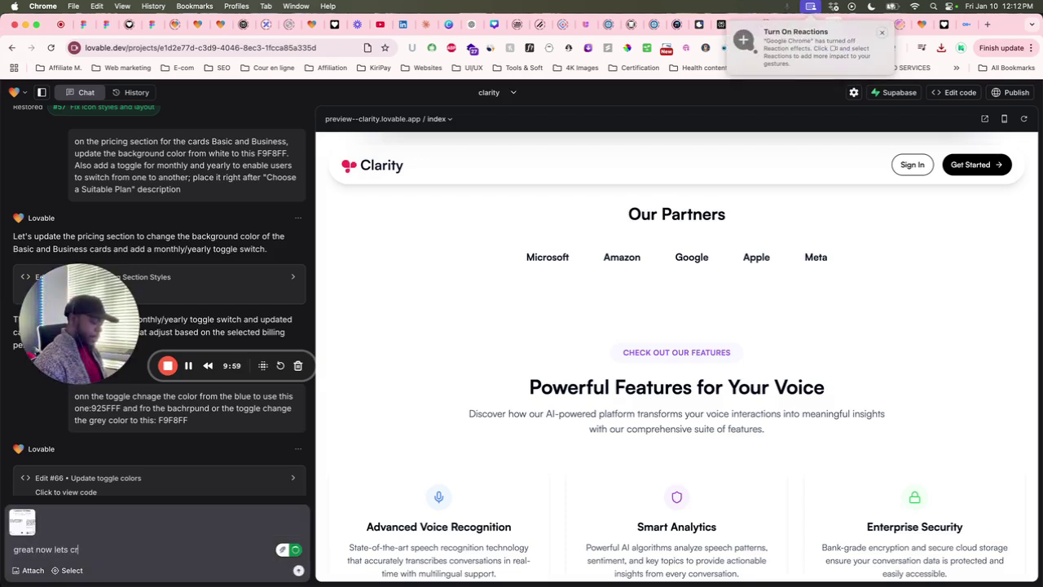
type("eate a section for test")
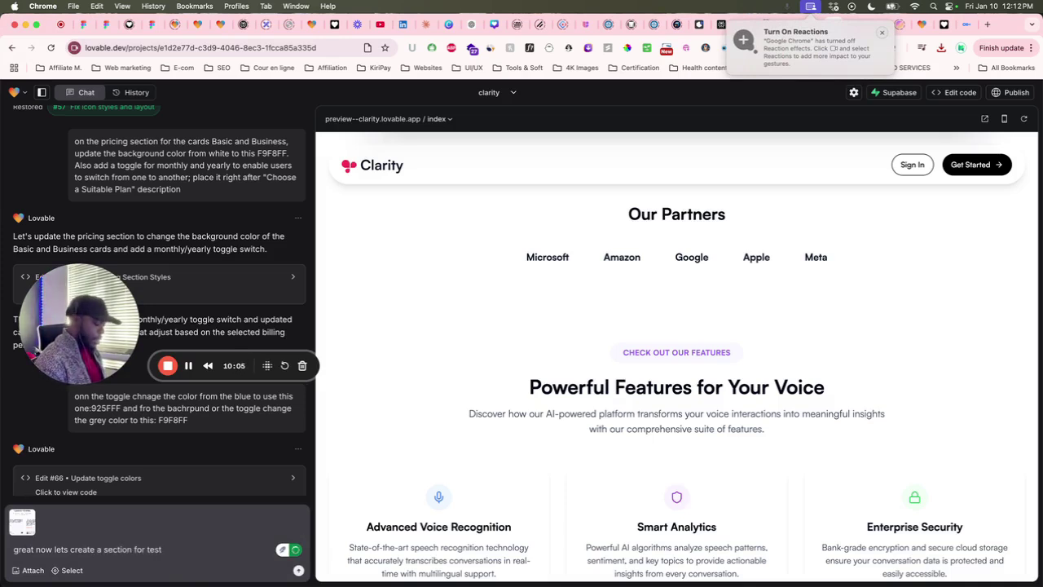
type("als")
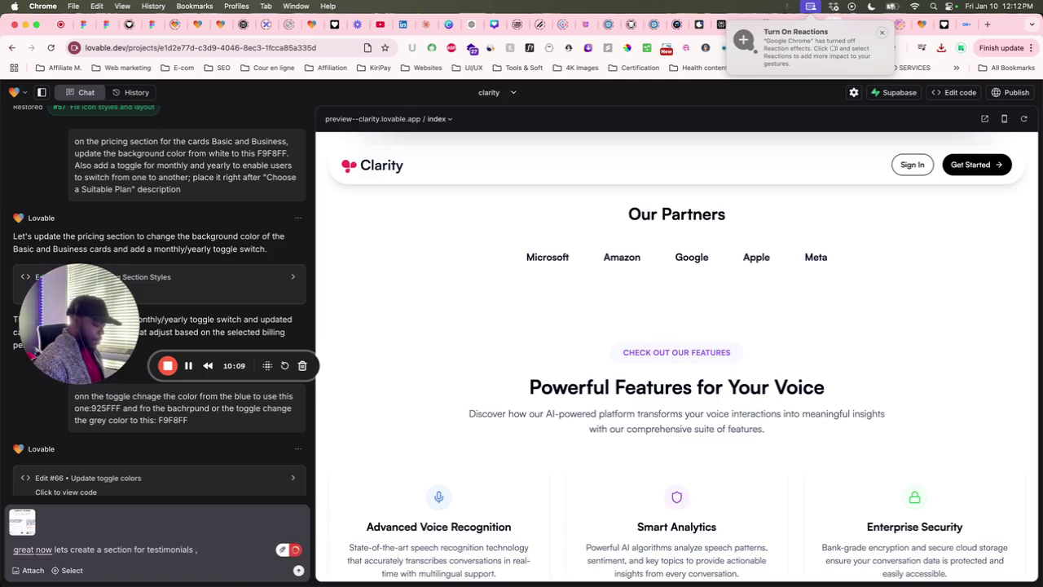
type(" , create one")
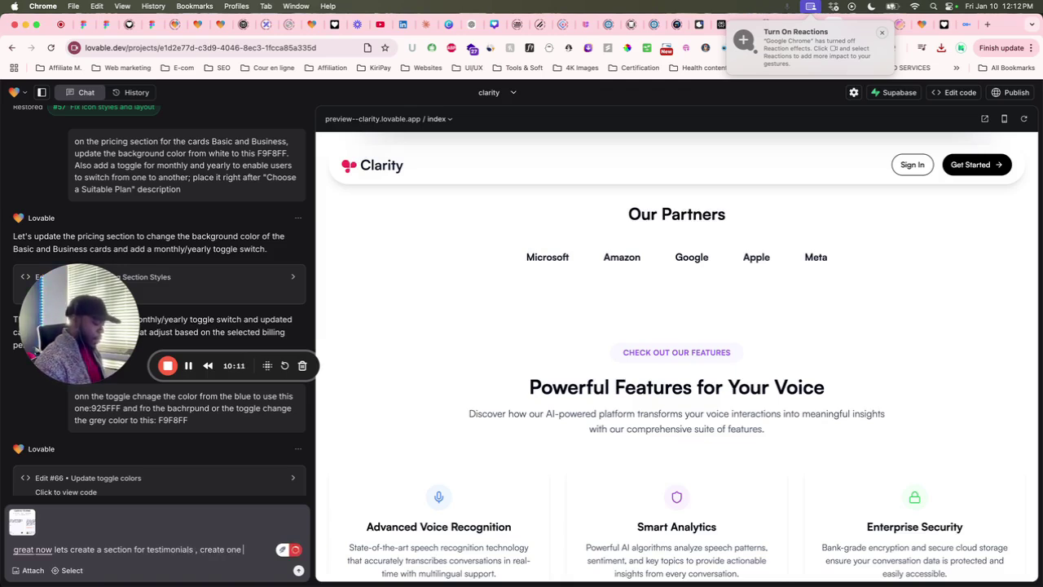
type(" that looks ")
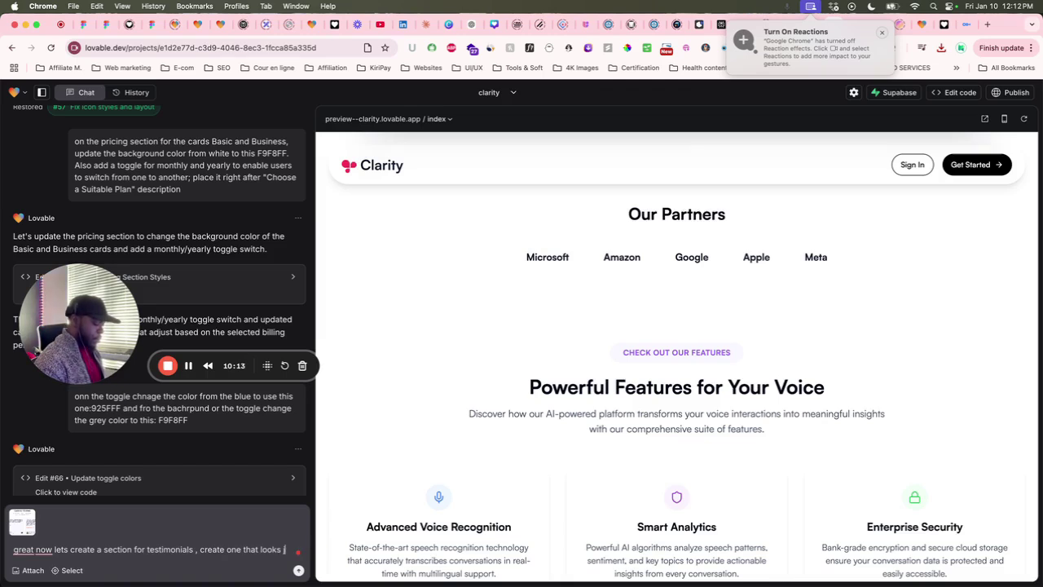
type("just (")
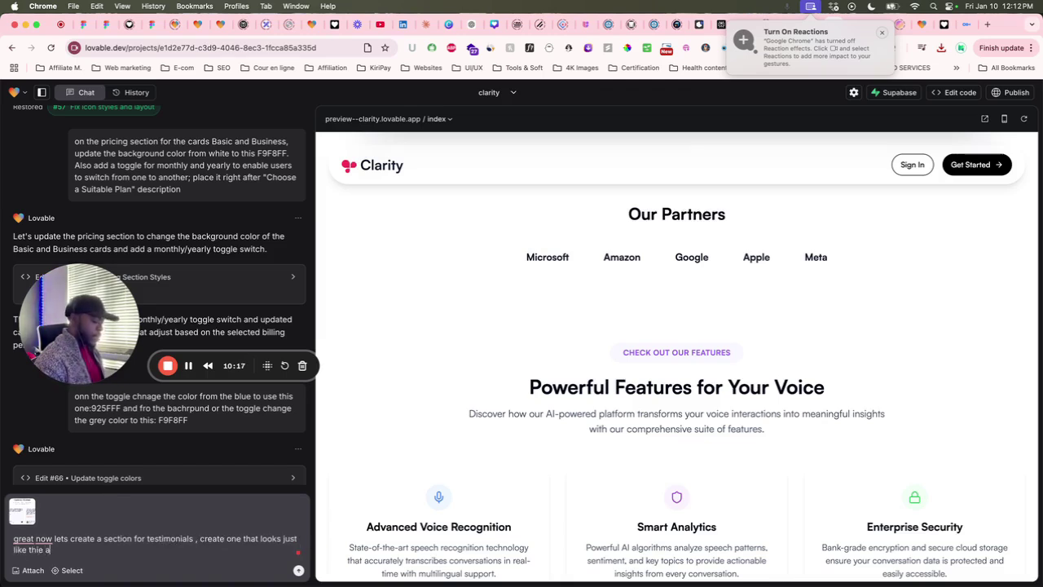
type("ike thie atached screenshot")
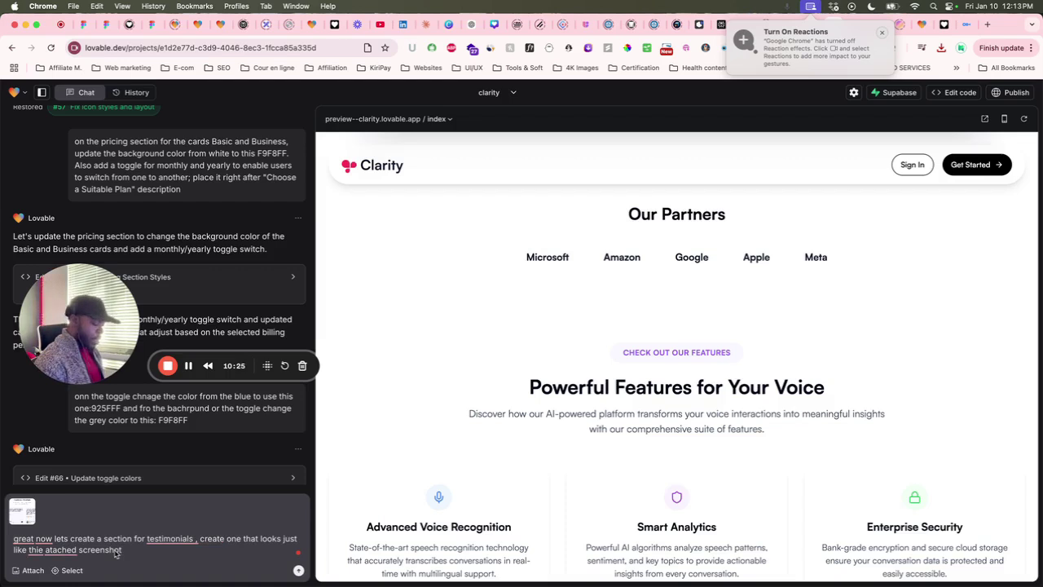
type("right after the pricing section")
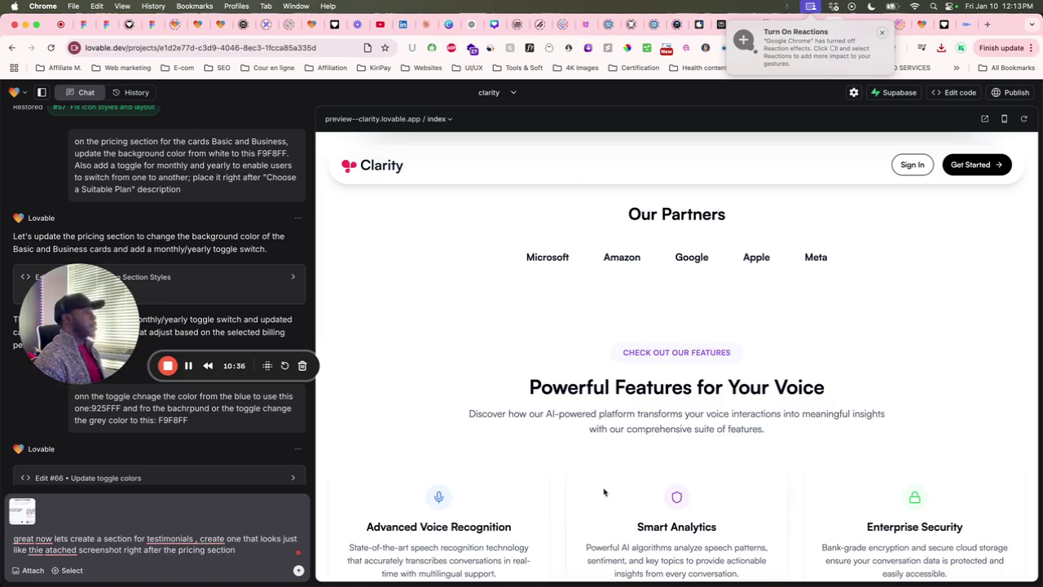
Test the monthly/yearly toggle in the previewed pricing section and examine the plan cards
scroll(675, 432, "down", 15)
scroll(674, 426, "up", 2)
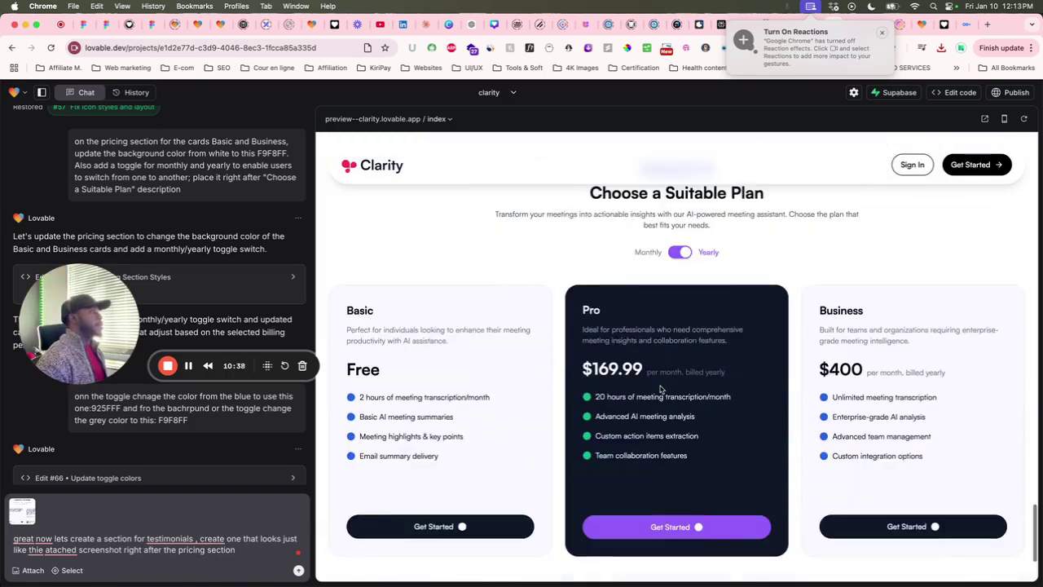
left_click(681, 255)
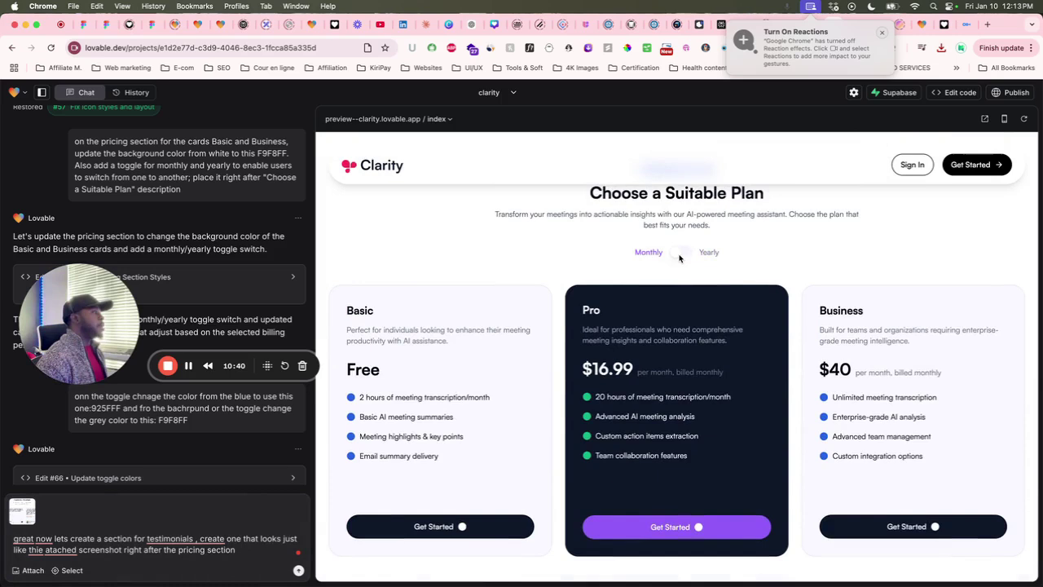
left_click(679, 257)
left_click(681, 256)
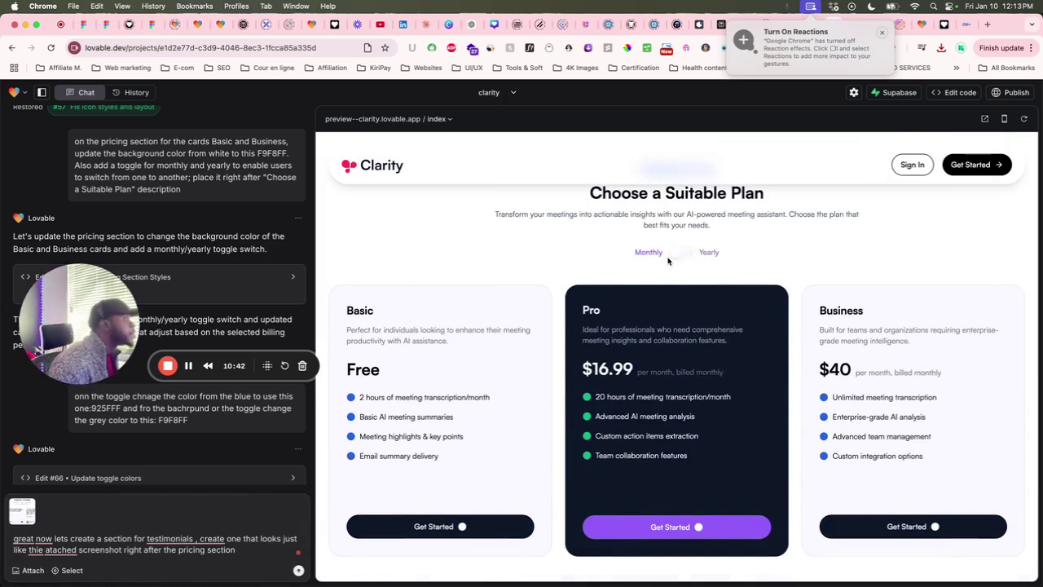
left_click(672, 258)
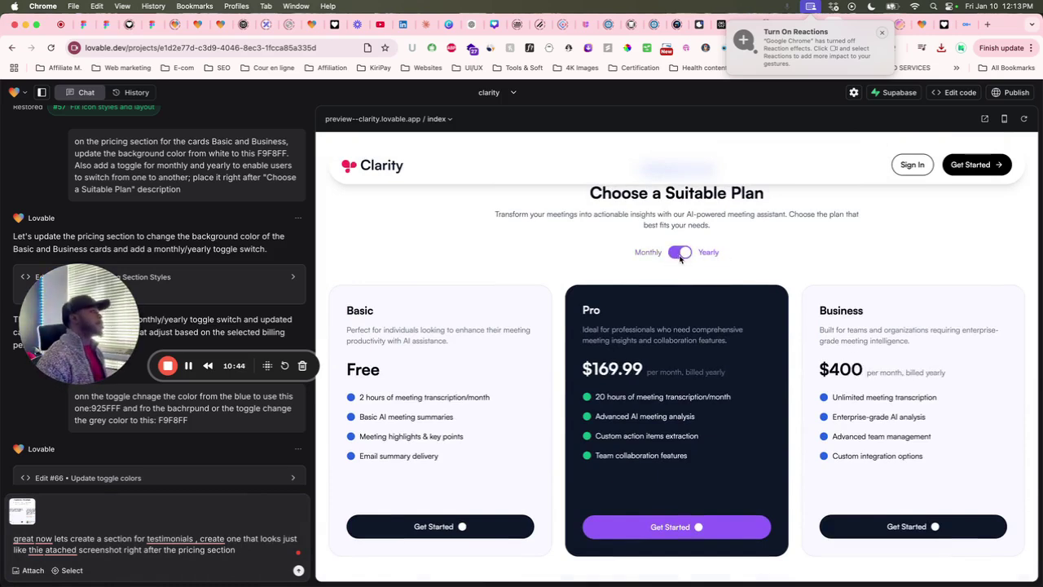
scroll(663, 348, "up", 1)
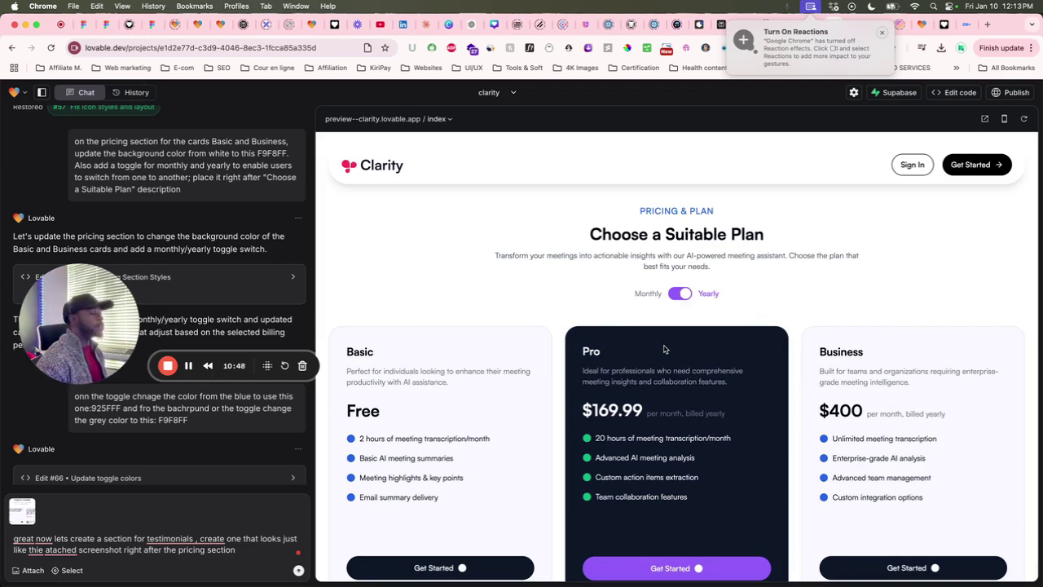
scroll(440, 421, "down", 2)
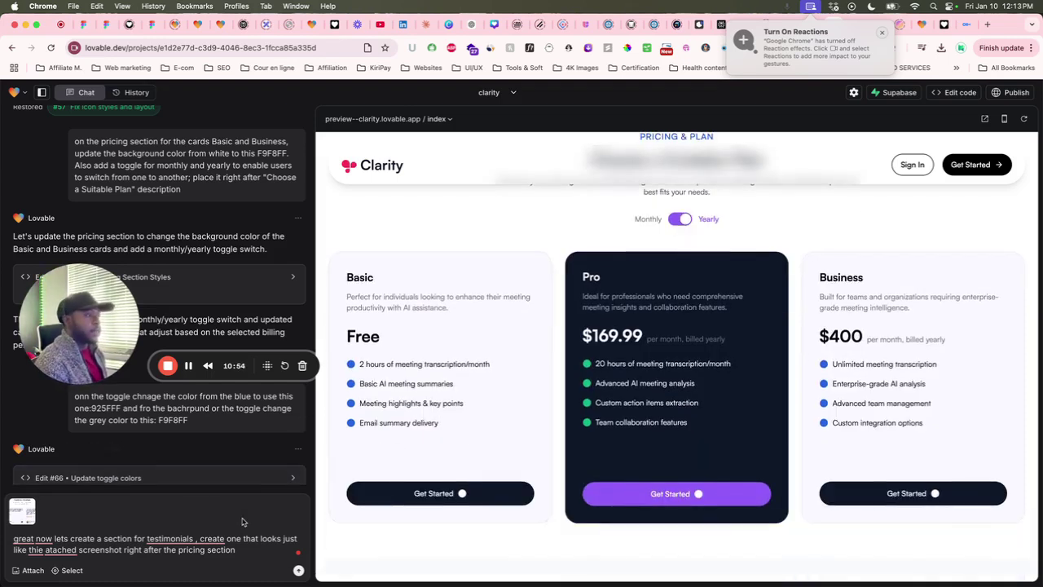
Submit the testimonials prompt and set the previewed pricing toggle to Monthly
left_click(298, 570)
scroll(576, 416, "down", 1)
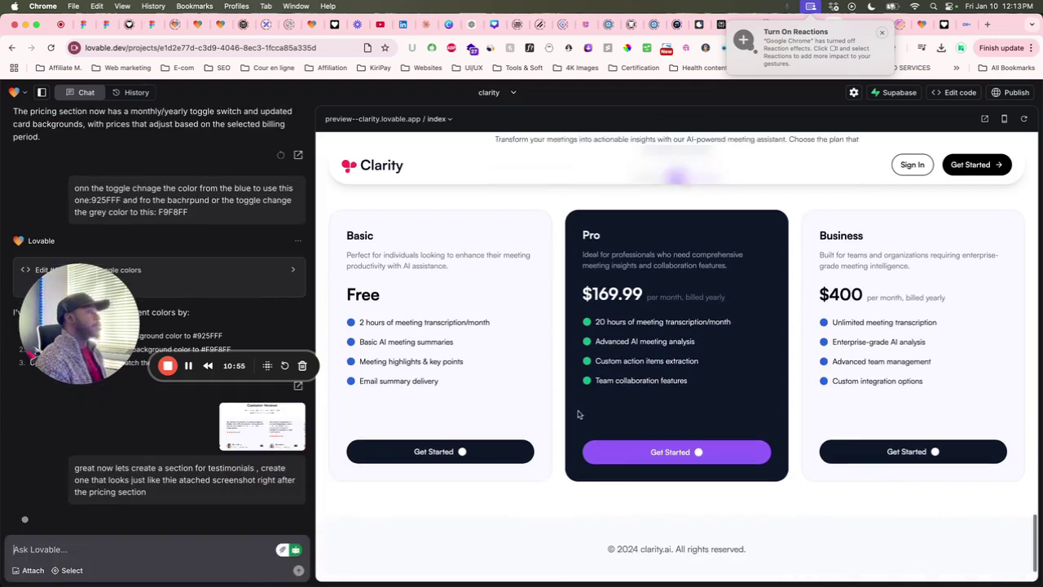
scroll(576, 419, "up", 3)
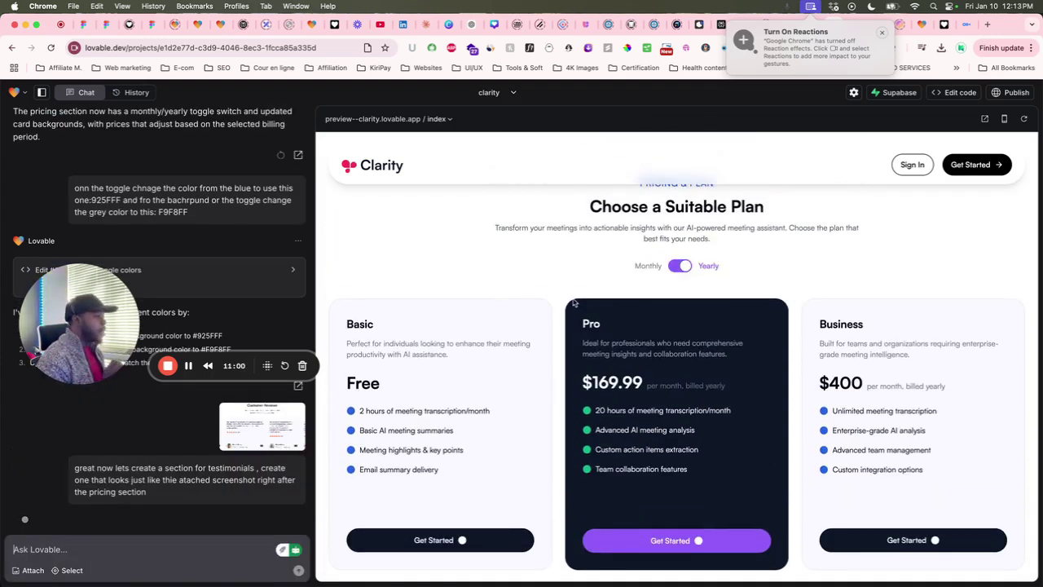
left_click(649, 267)
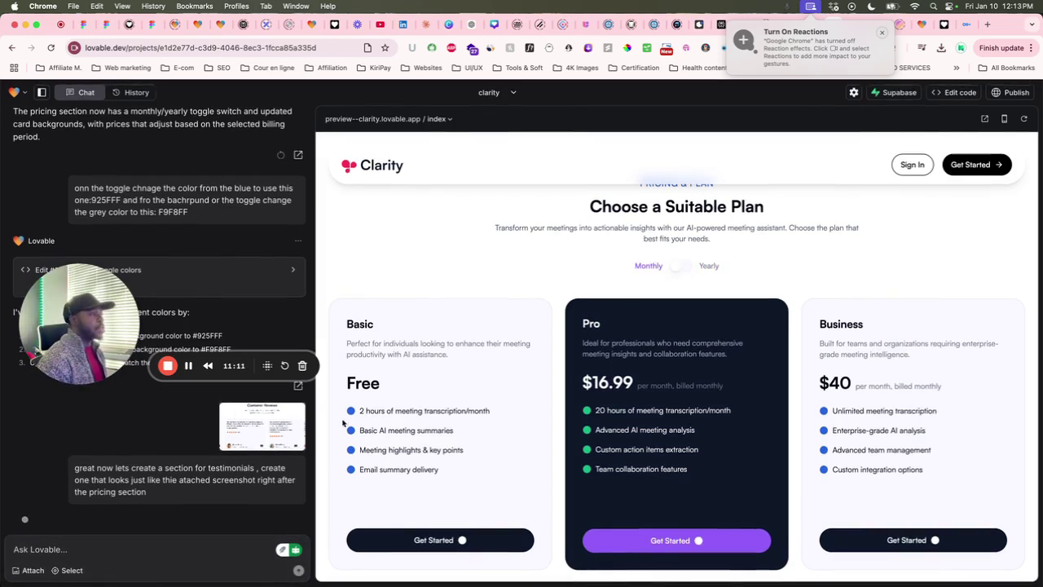
View the attached Customer Reviews image at full size and examine the generated Customer Reviews section in the preview
left_click(251, 432)
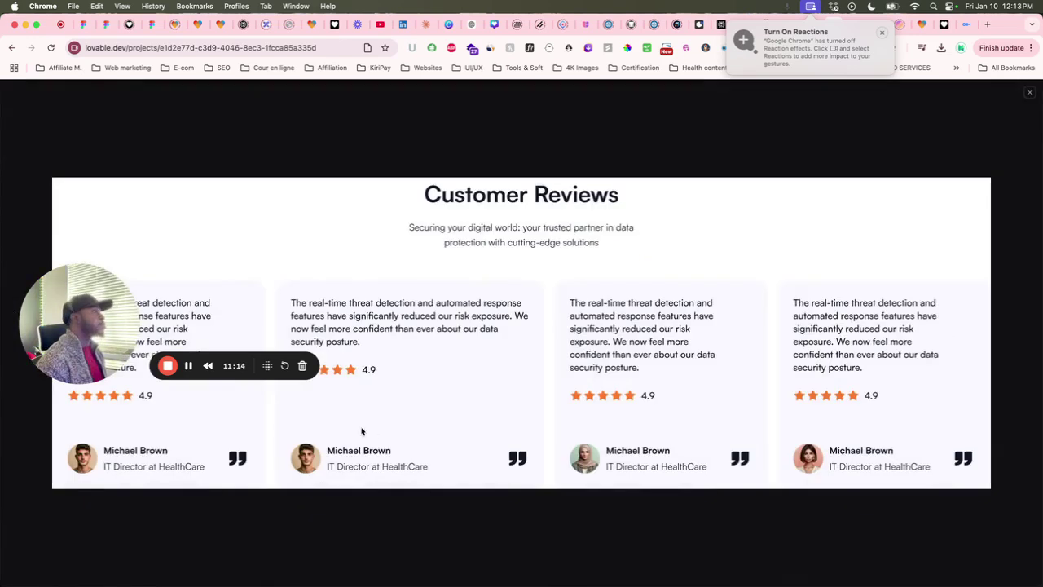
left_click(397, 153)
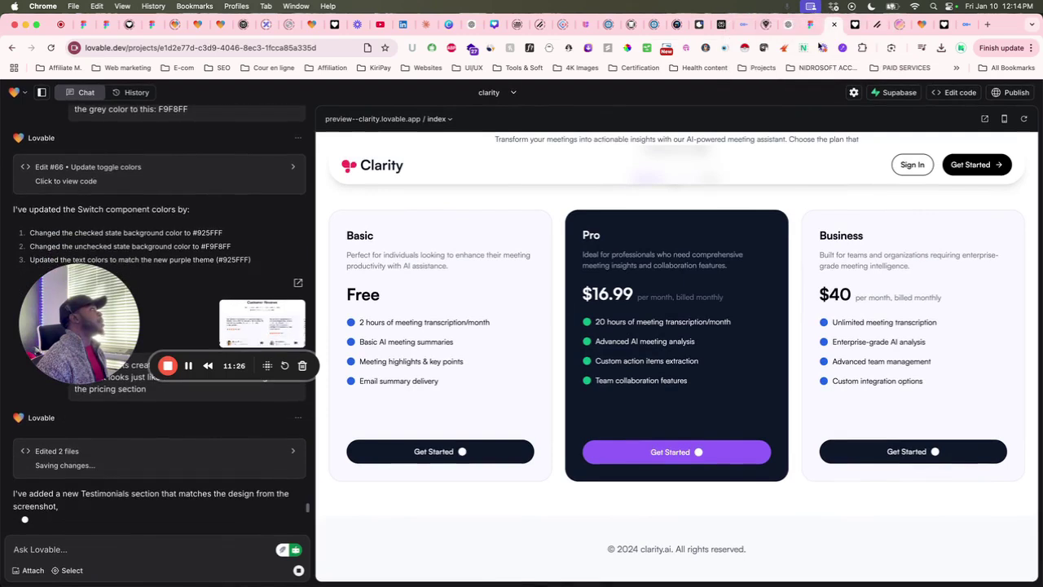
scroll(747, 298, "down", 5)
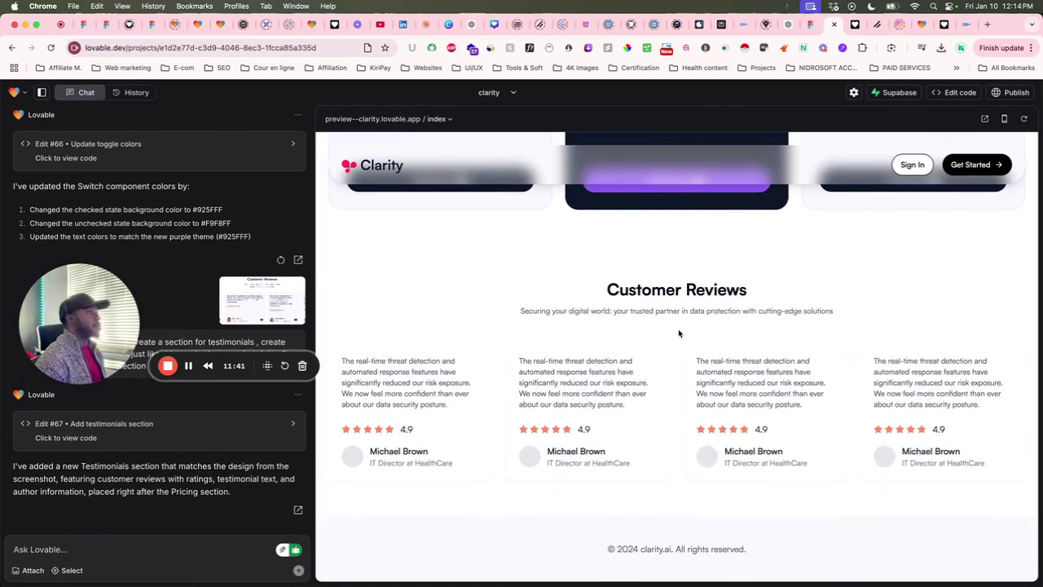
Switch to the Figma design and inspect the Customer Reviews section and its last review card's colors
left_click(809, 25)
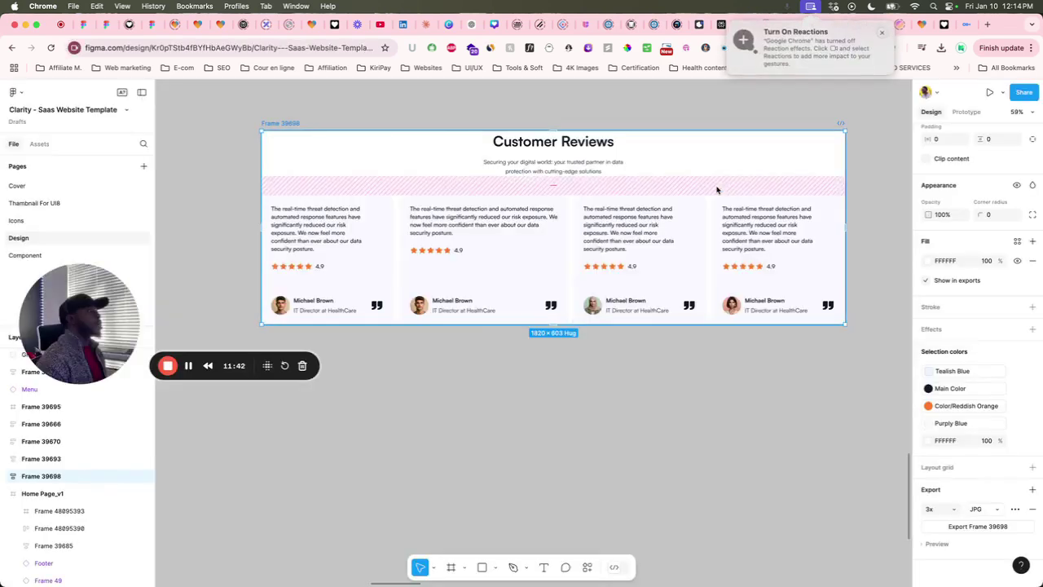
scroll(717, 189, "up", 3)
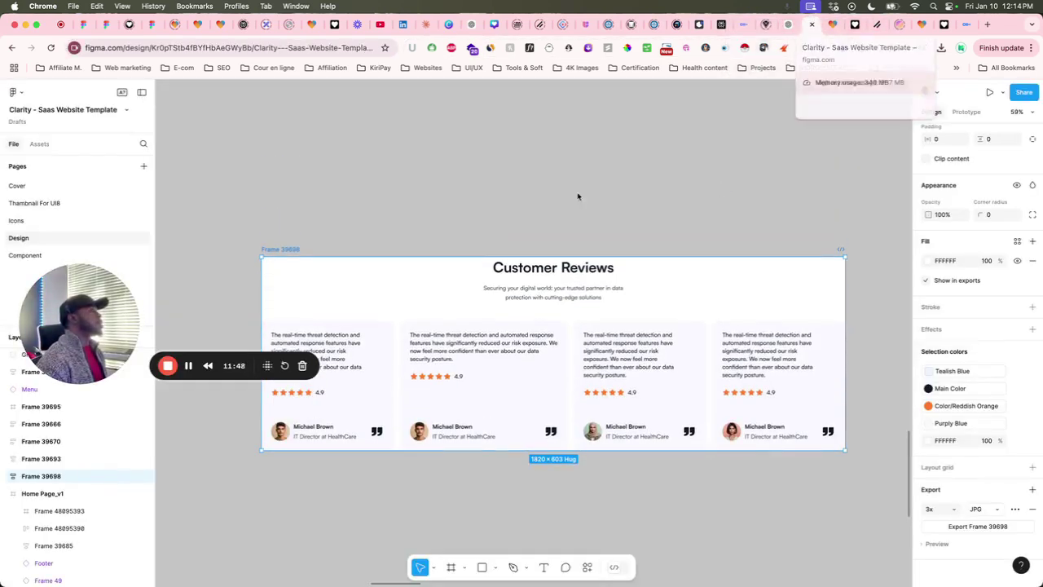
scroll(570, 204, "down", 5)
scroll(408, 272, "up", 2)
key("shift+2")
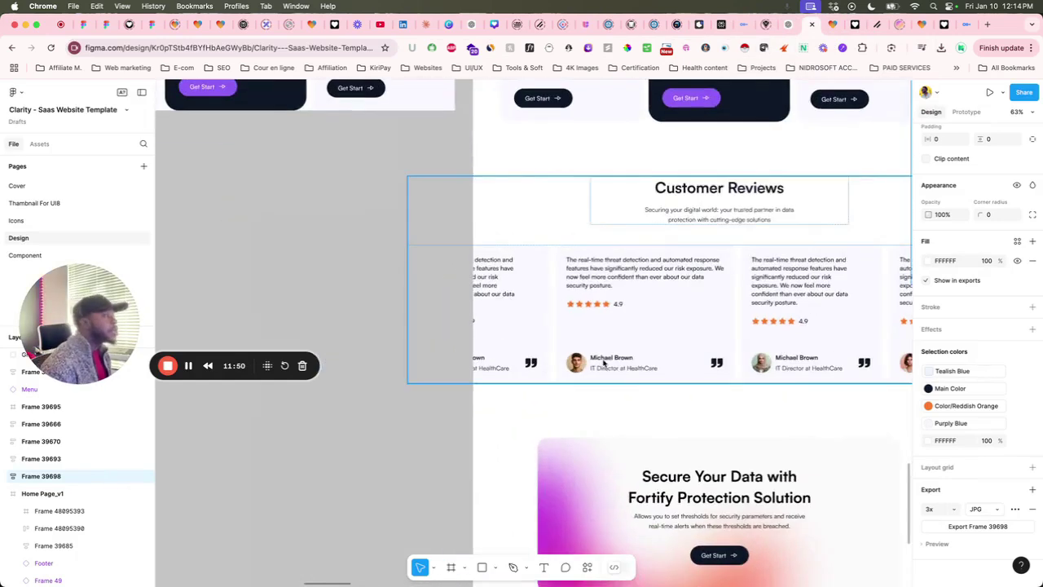
scroll(643, 271, "up", 3)
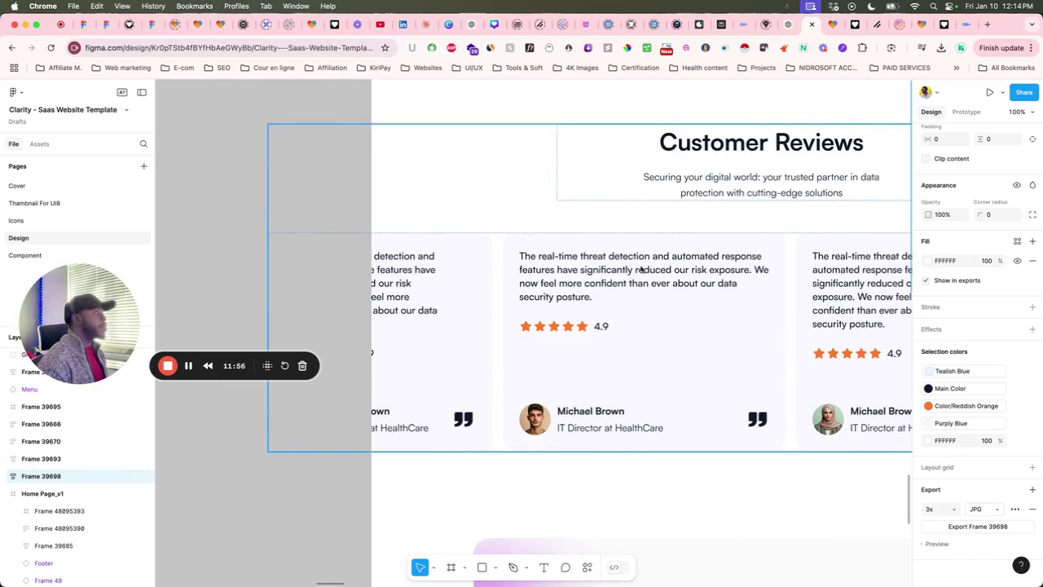
scroll(641, 269, "right", 5)
scroll(642, 269, "down", 1)
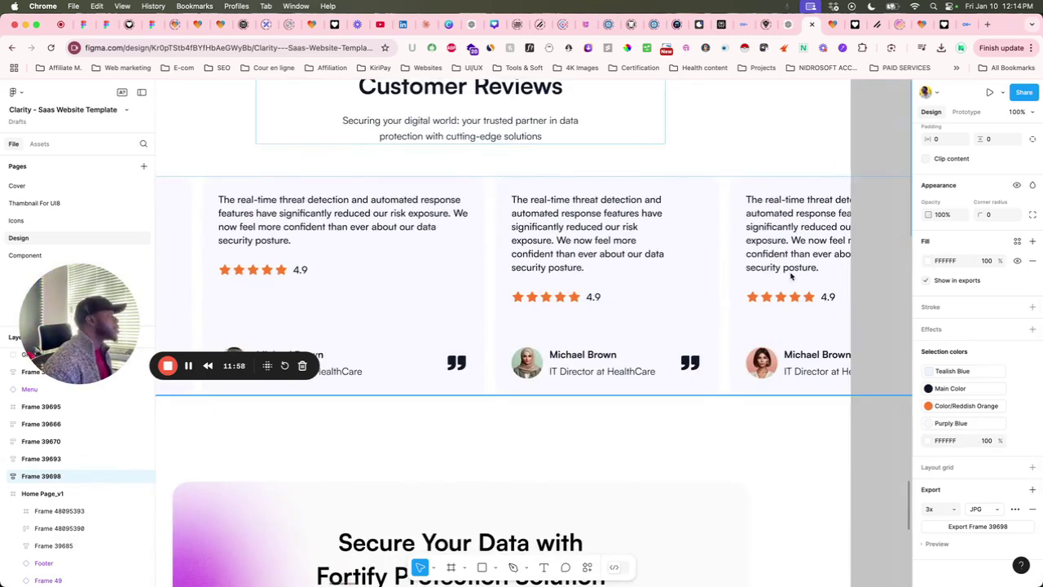
left_click(746, 311, "super")
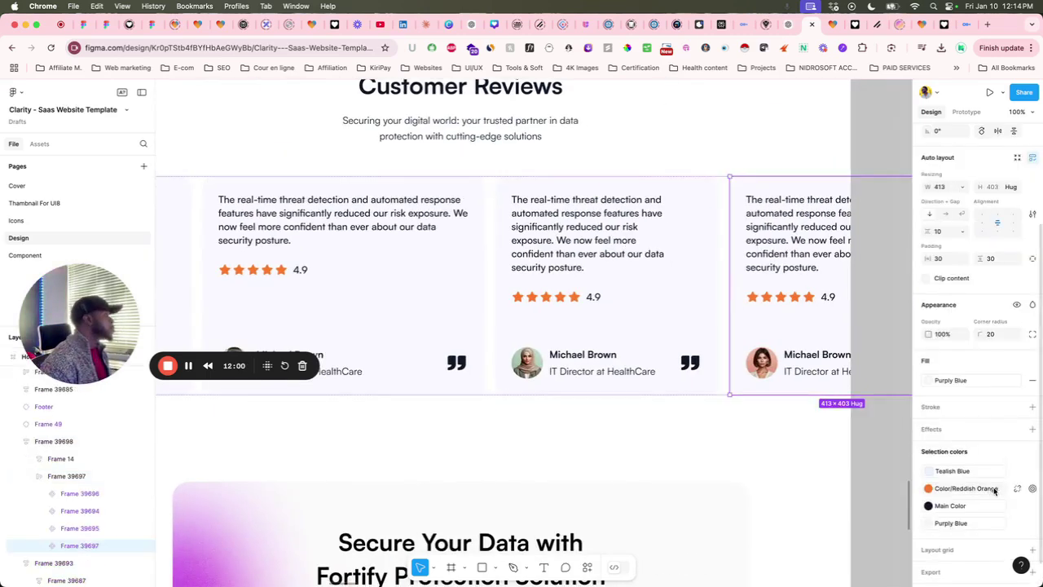
scroll(987, 477, "down", 1)
scroll(829, 317, "down", 5)
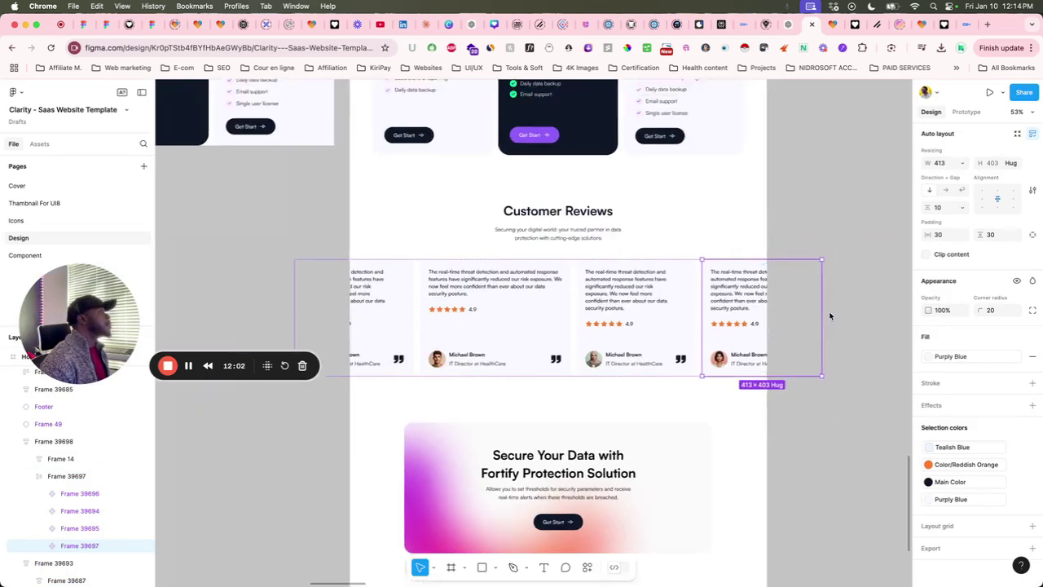
Fill the small purple swatch frame with the review card background color F9F8FF using the eyedropper, and copy its hex code
scroll(826, 315, "up", 5)
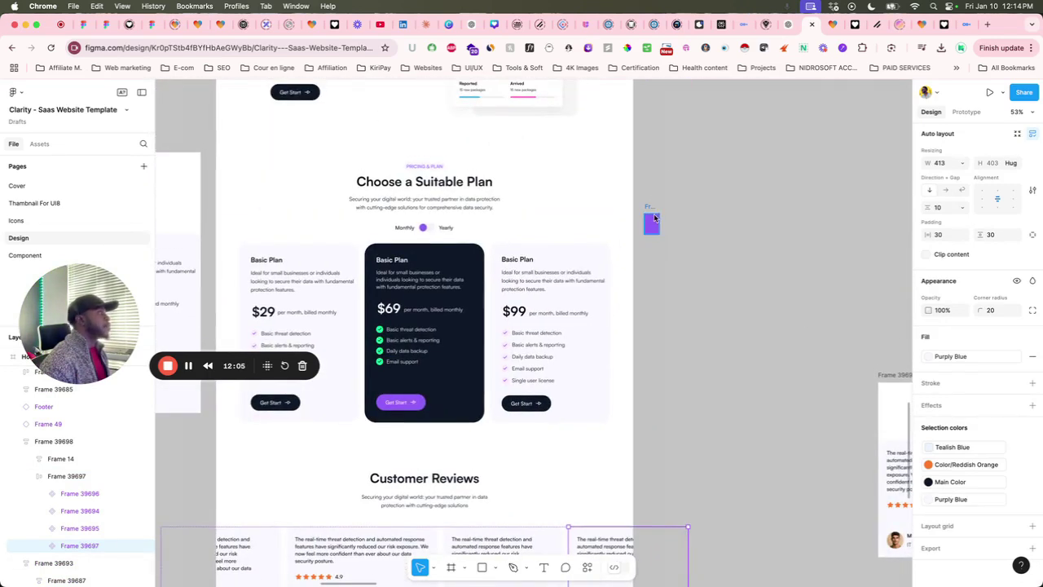
left_click(652, 225)
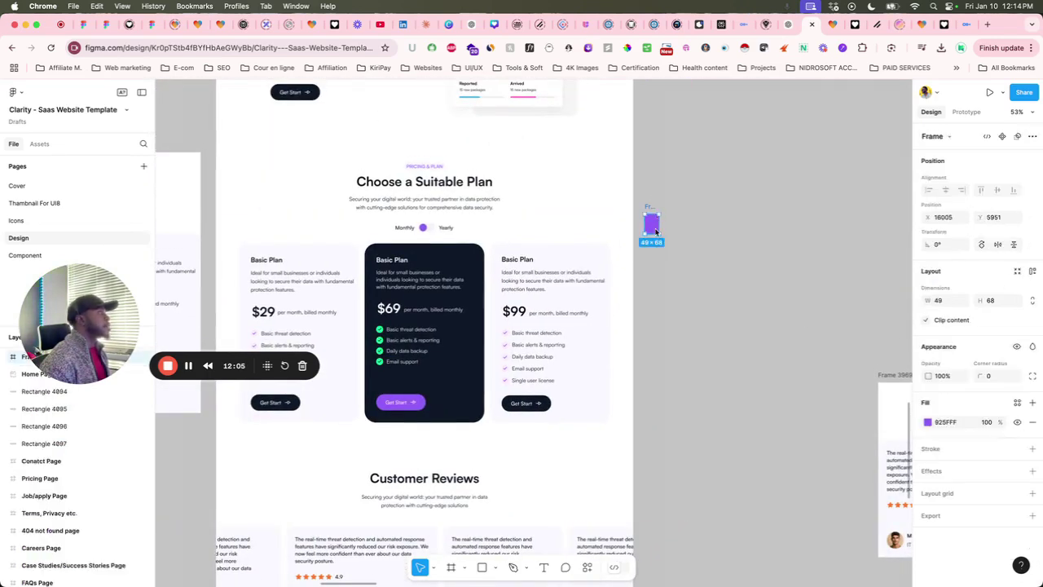
left_click(927, 422)
left_click(797, 463)
scroll(642, 458, "down", 4)
scroll(642, 458, "down", 3)
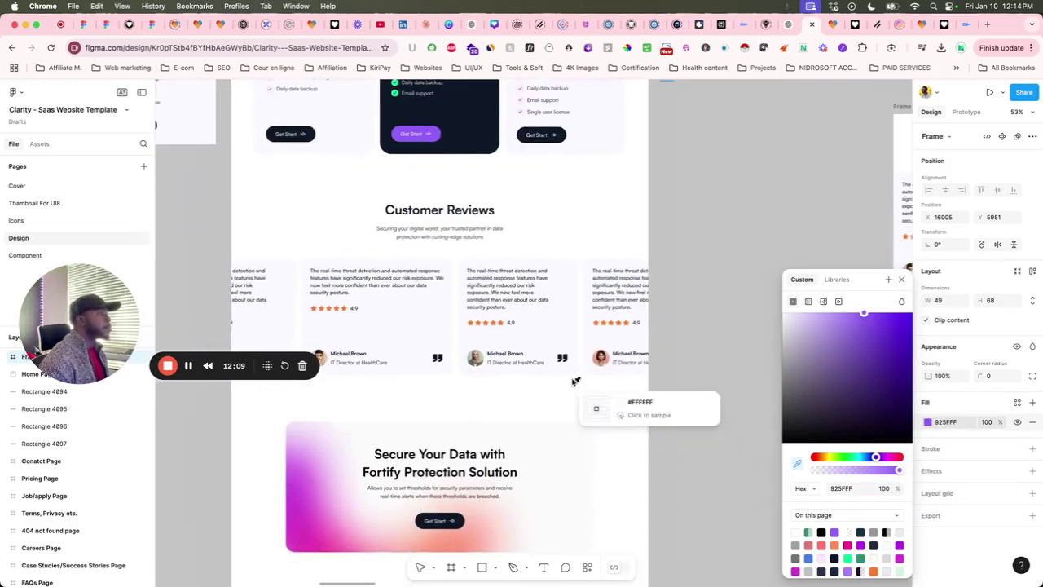
left_click(562, 326)
left_click(946, 423)
key("super+c")
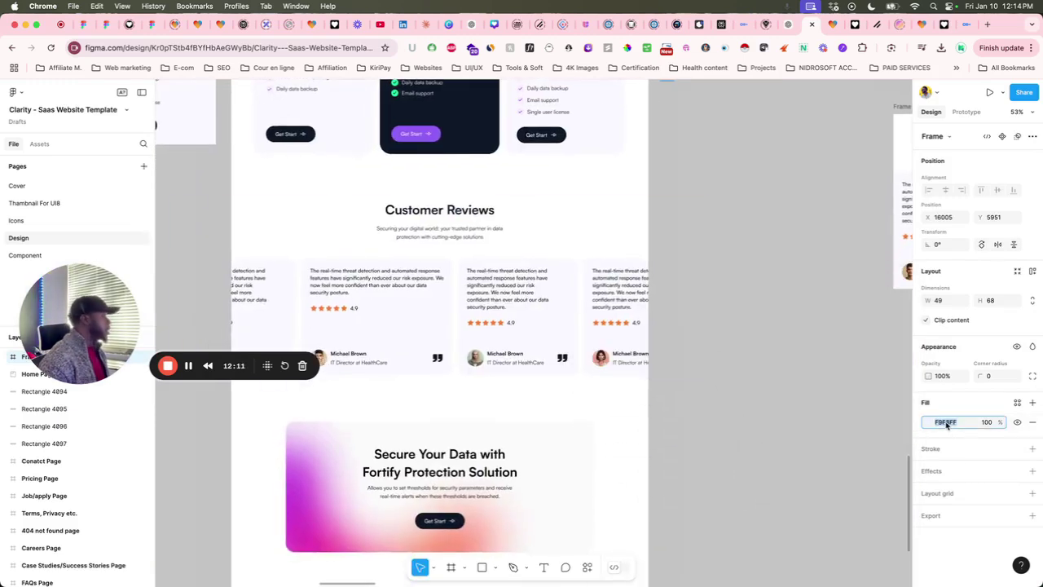
Switch to Lovable and write the prompt "update thebackground color of the testimonials card to use this one:F9F8FF"
left_click(832, 24)
left_click(119, 548)
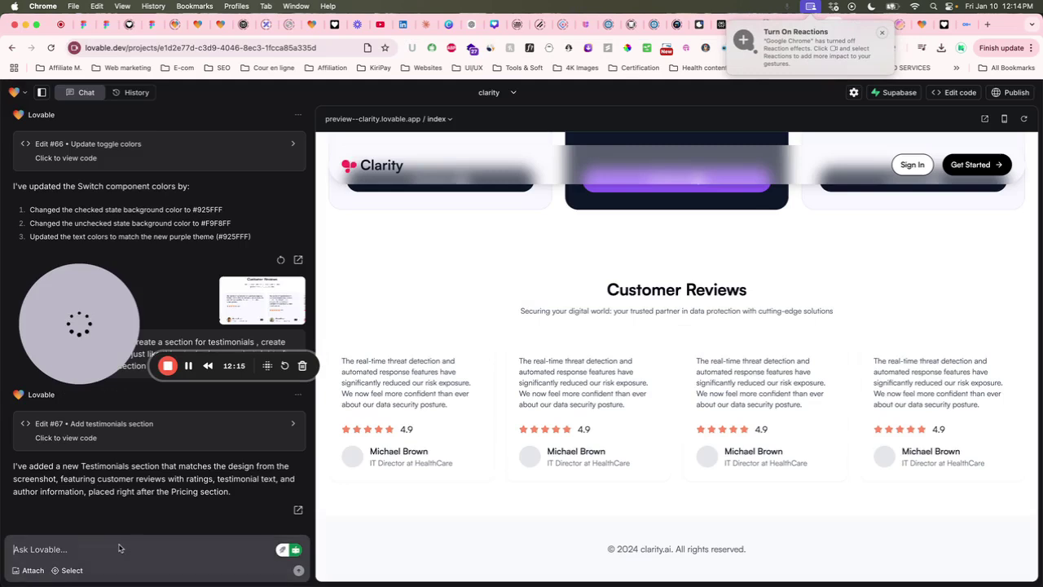
type("add")
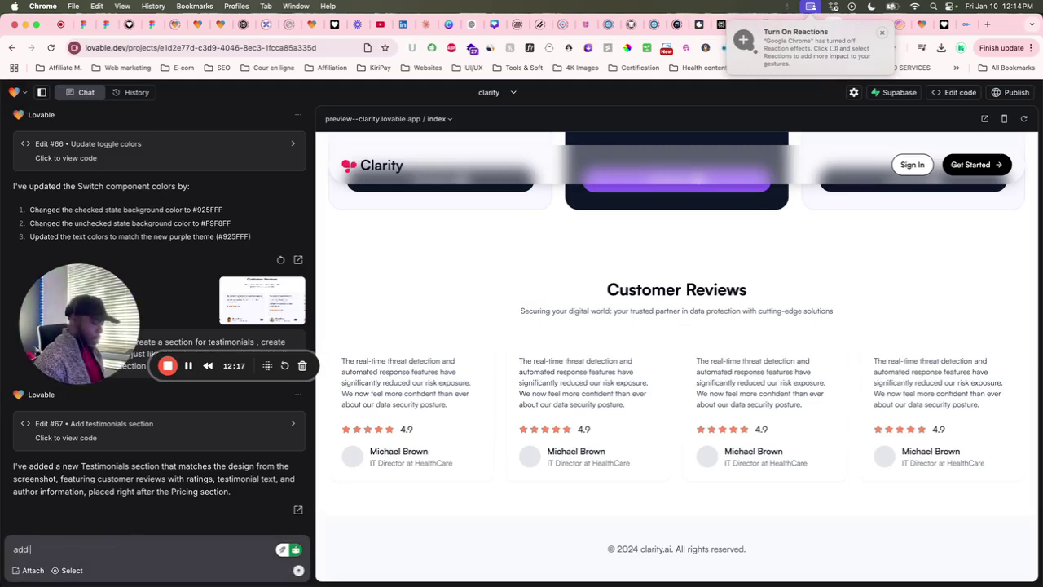
key("BackSpace")
key("BackSpace")
key("BackSpace")
key("BackSpace")
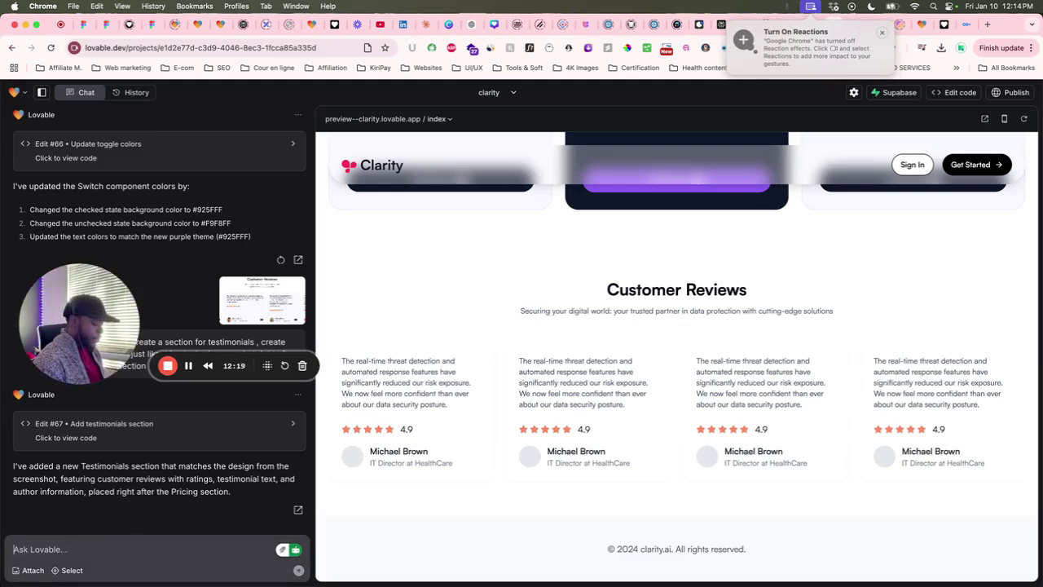
type("update thebackground color of the tes")
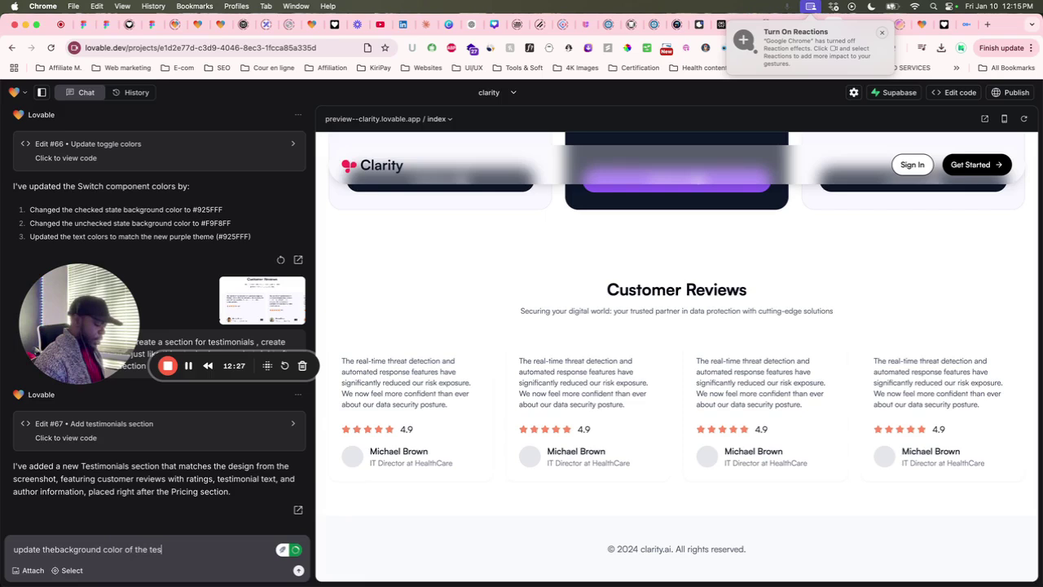
type("timonials card to use this")
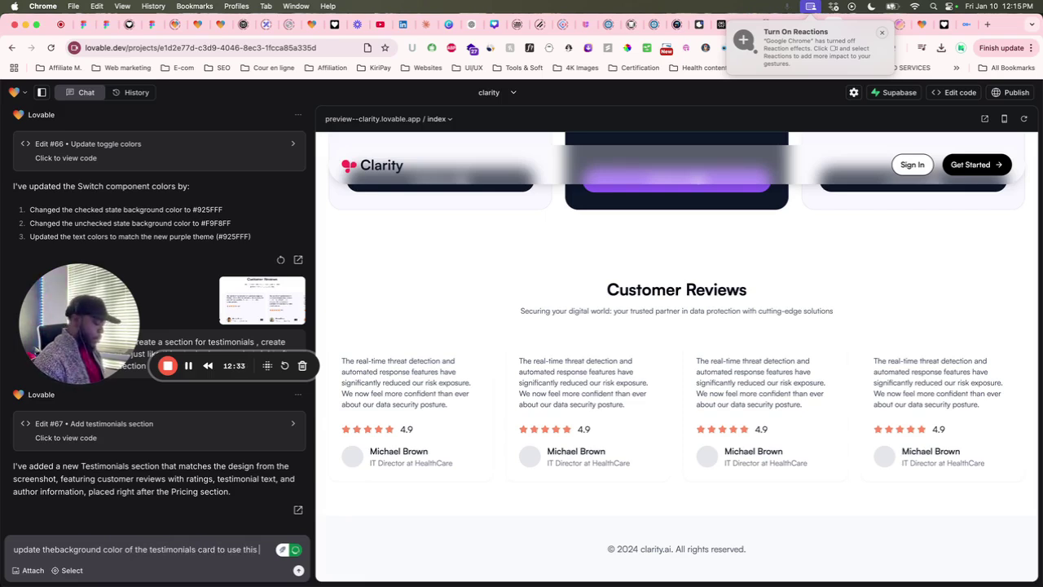
type(" one:")
key("super+v")
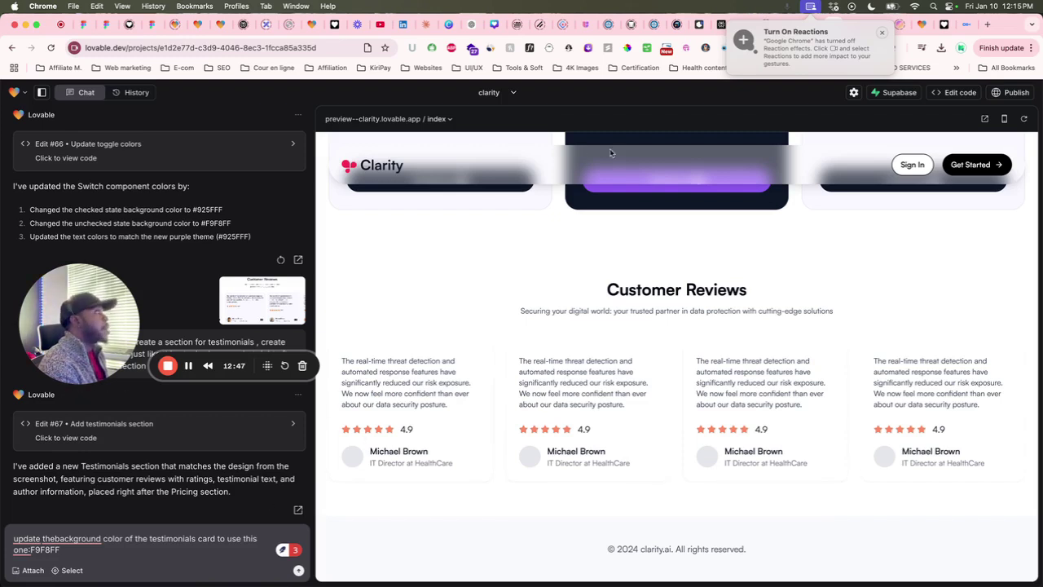
Submit the card background prompt and check the Customer Reviews cards in the preview
scroll(552, 269, "up", 2)
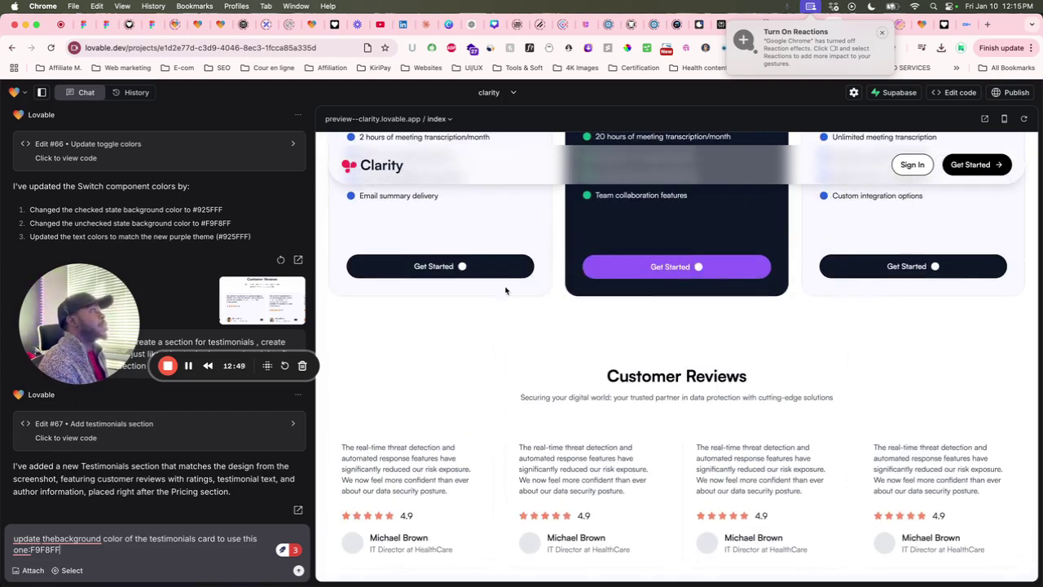
scroll(493, 342, "down", 1)
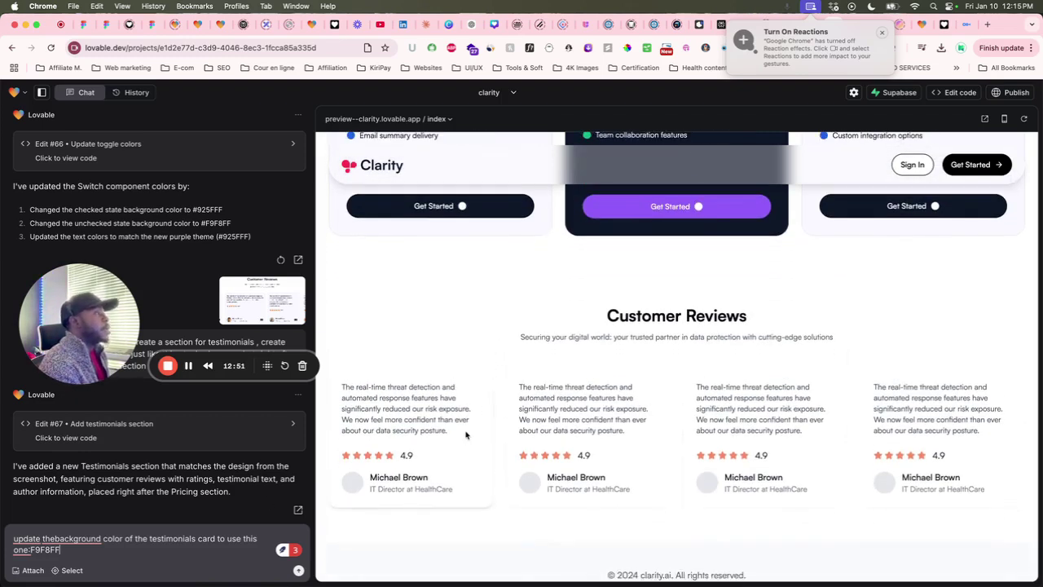
scroll(465, 435, "up", 1)
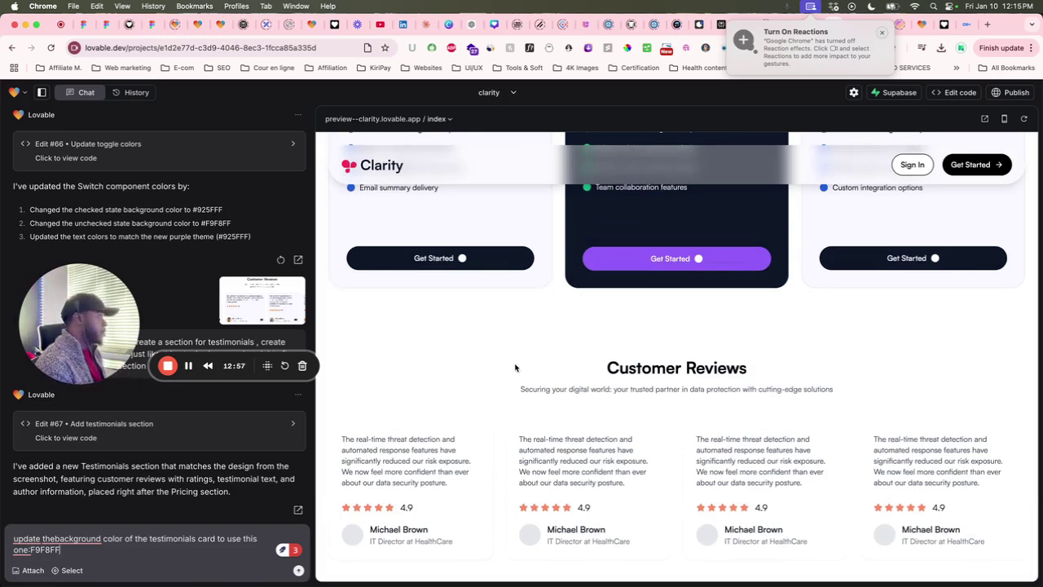
scroll(514, 368, "down", 2)
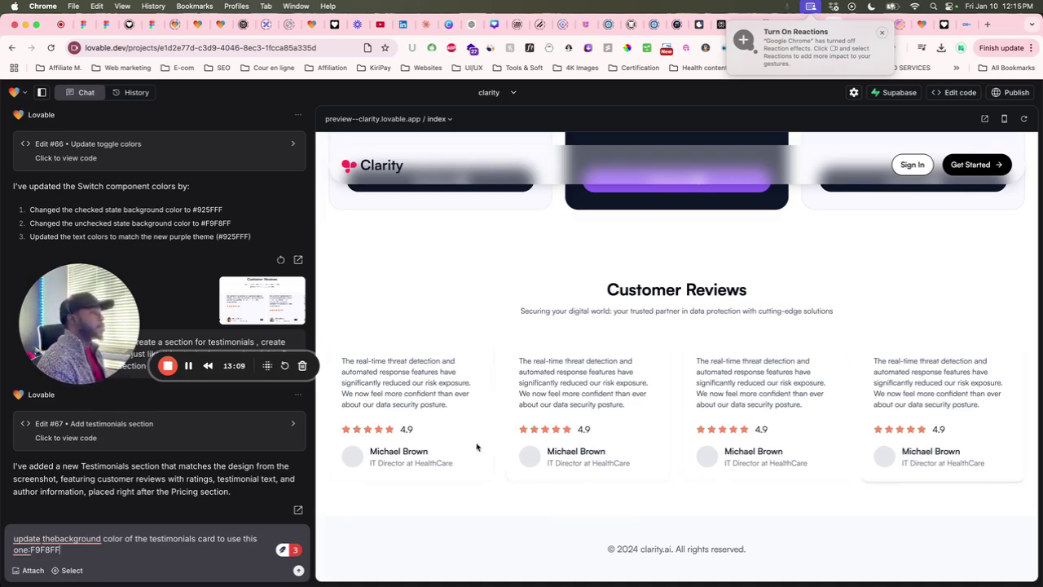
left_click(299, 571)
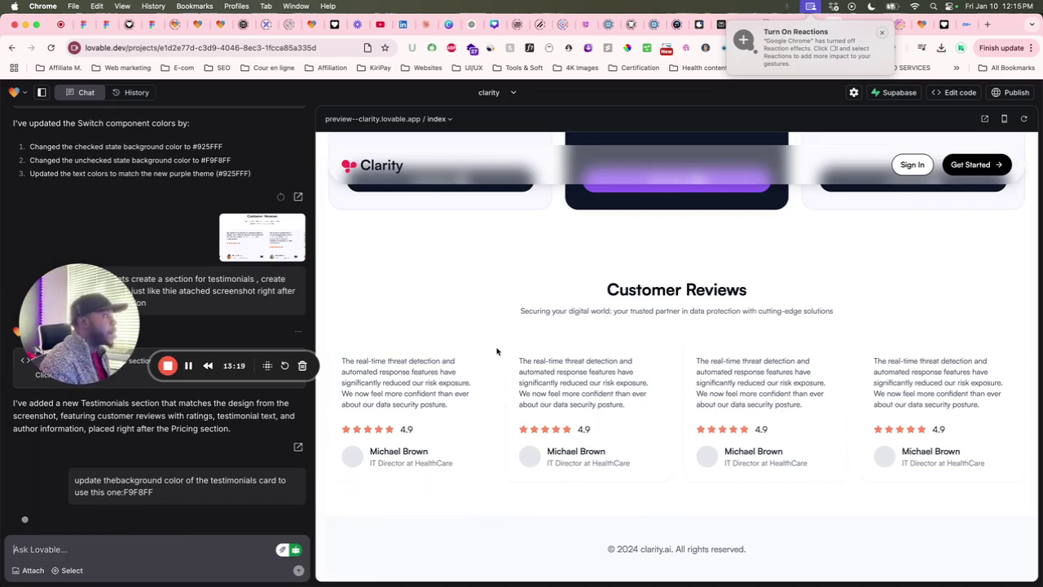
scroll(484, 396, "up", 3)
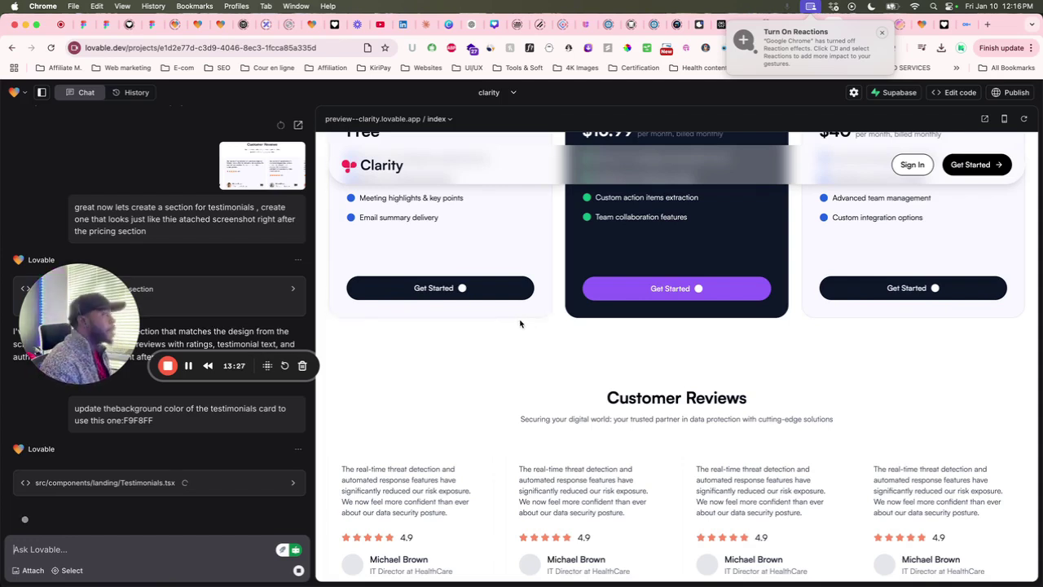
scroll(505, 418, "down", 2)
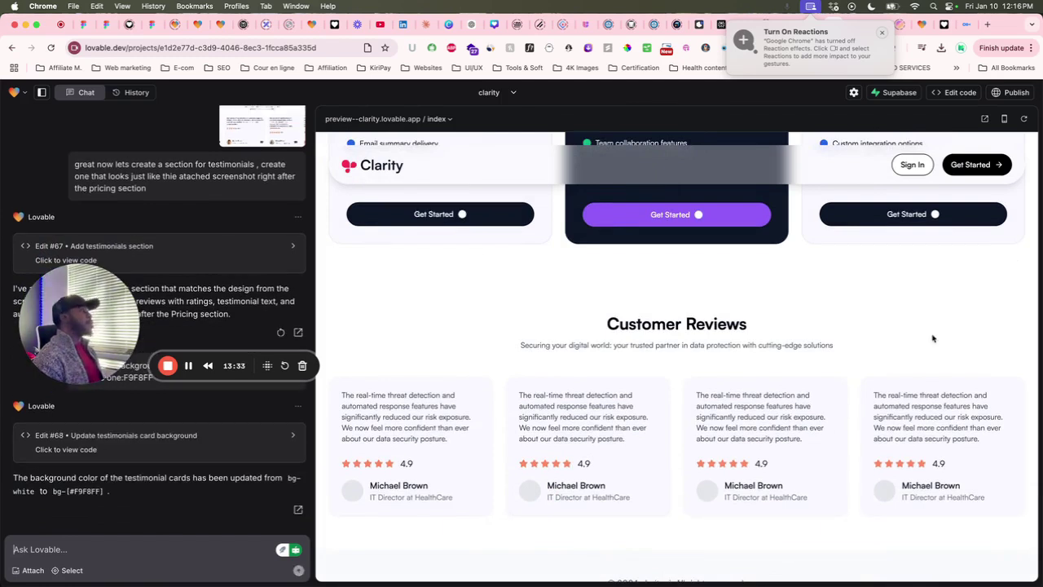
scroll(851, 488, "down", 1)
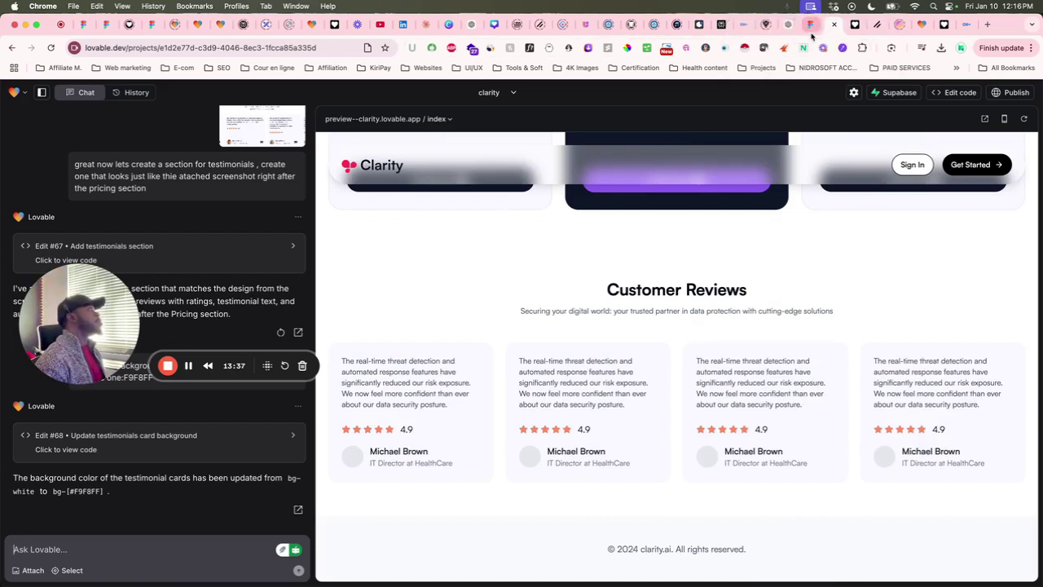
Compare the generated Customer Reviews section with the Figma design and examine the banner and footer below it there
left_click(803, 24)
scroll(654, 195, "left", 2)
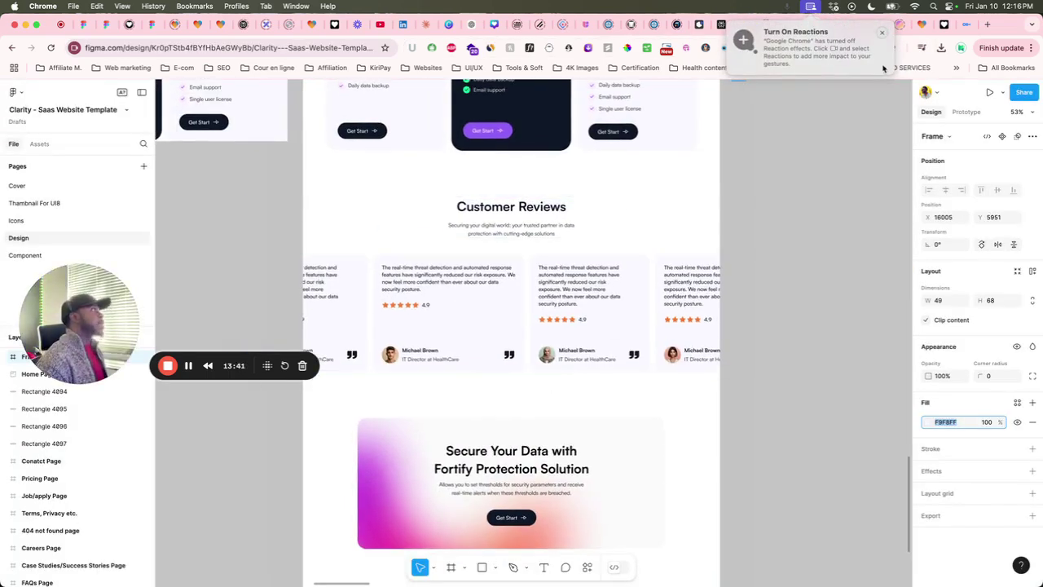
left_click(829, 24)
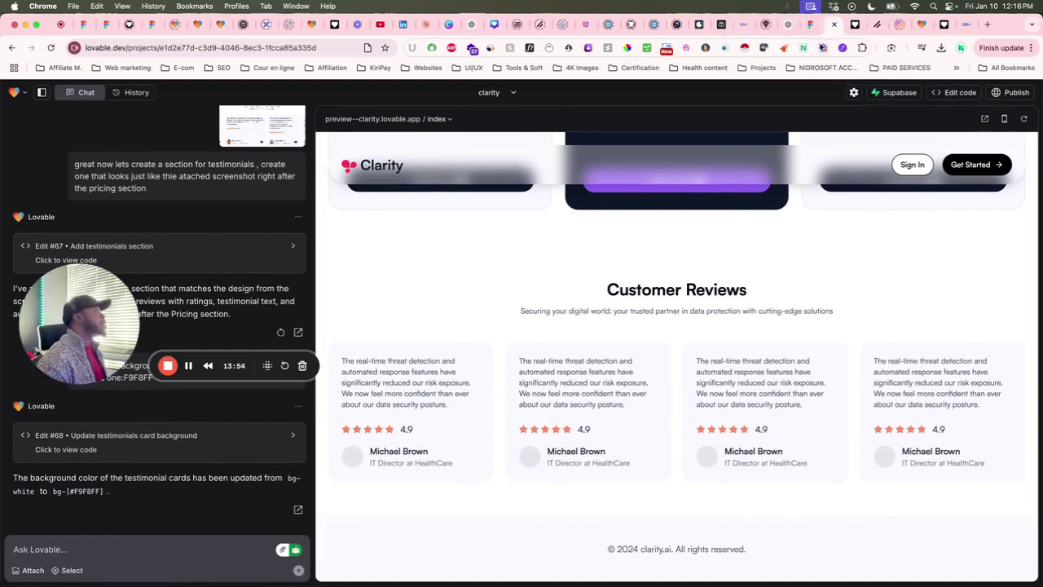
left_click(810, 24)
scroll(693, 274, "down", 5)
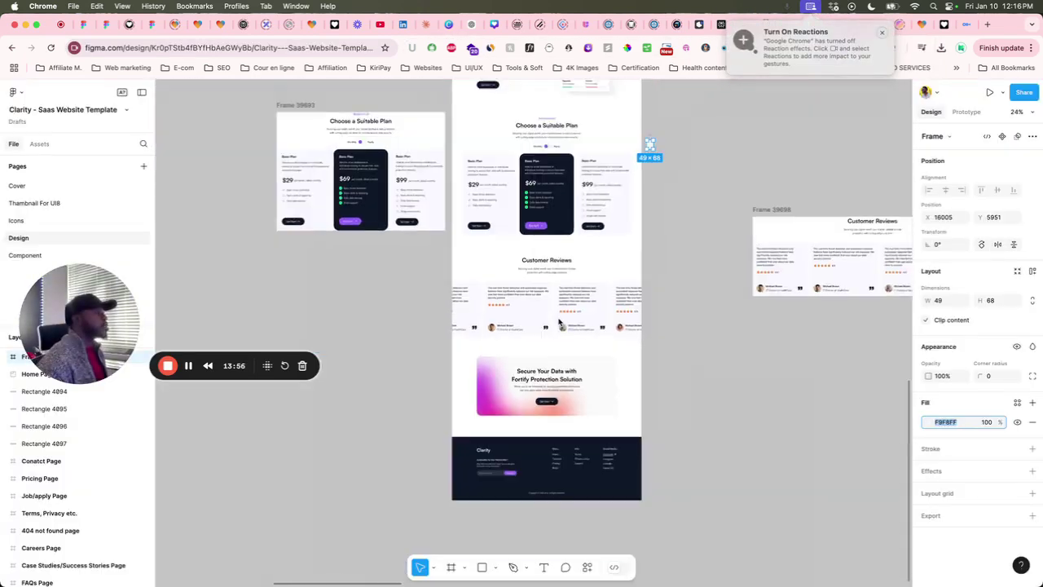
scroll(558, 321, "up", 6)
scroll(558, 322, "up", 3)
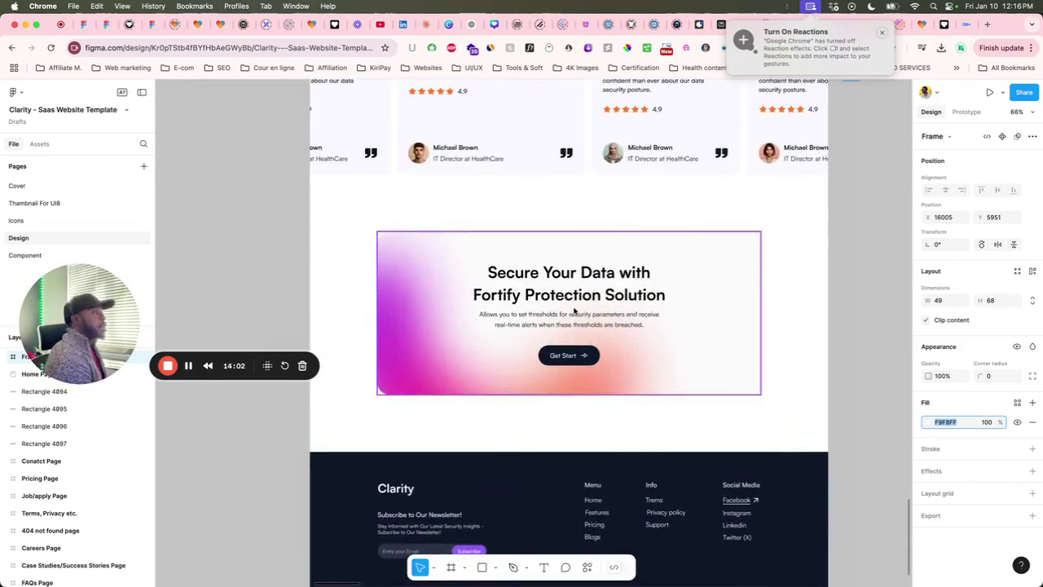
scroll(515, 291, "down", 7)
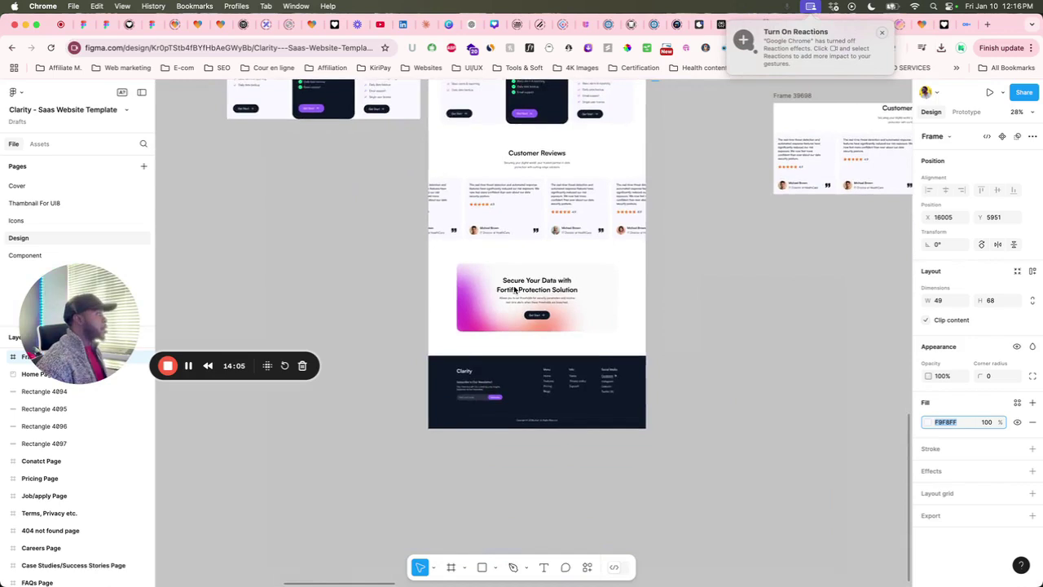
Place a copy of the "Secure Your Data with Fortify Protection Solution" banner on the empty canvas beside the home page
left_click(531, 263)
left_click_drag(531, 263, 757, 268)
scroll(685, 260, "right", 5)
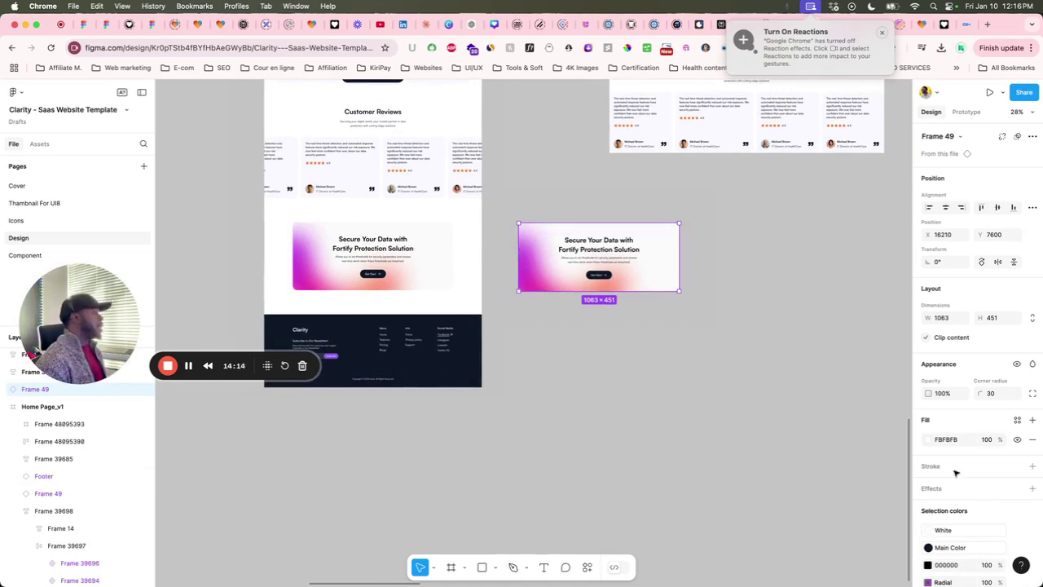
Export the copied banner frame as a JPG at 2x
scroll(988, 460, "down", 5)
left_click(1031, 548)
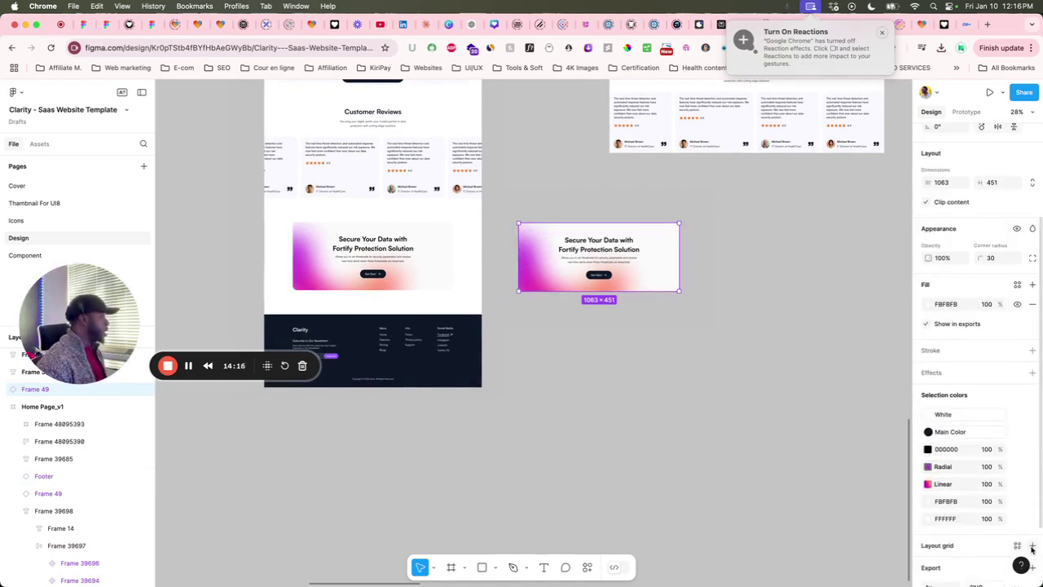
scroll(976, 525, "down", 2)
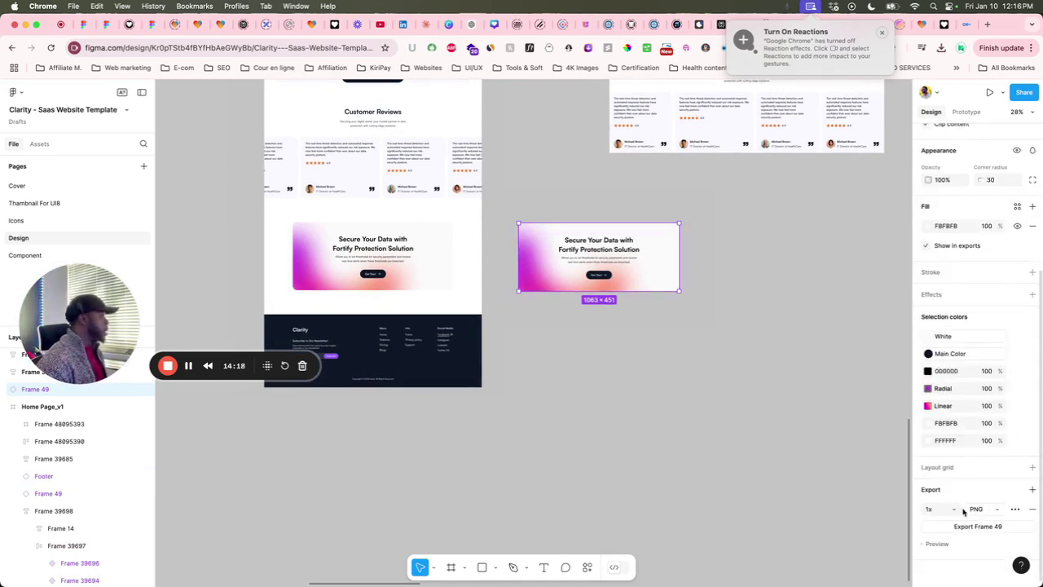
left_click(995, 510)
left_click(993, 526)
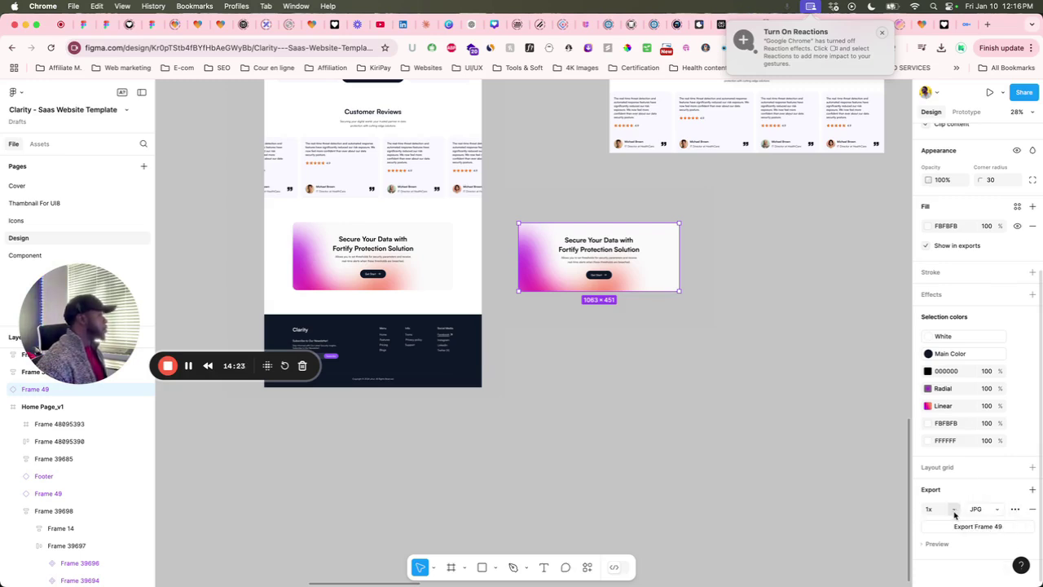
left_click(953, 512)
left_click(956, 539)
left_click(1004, 528)
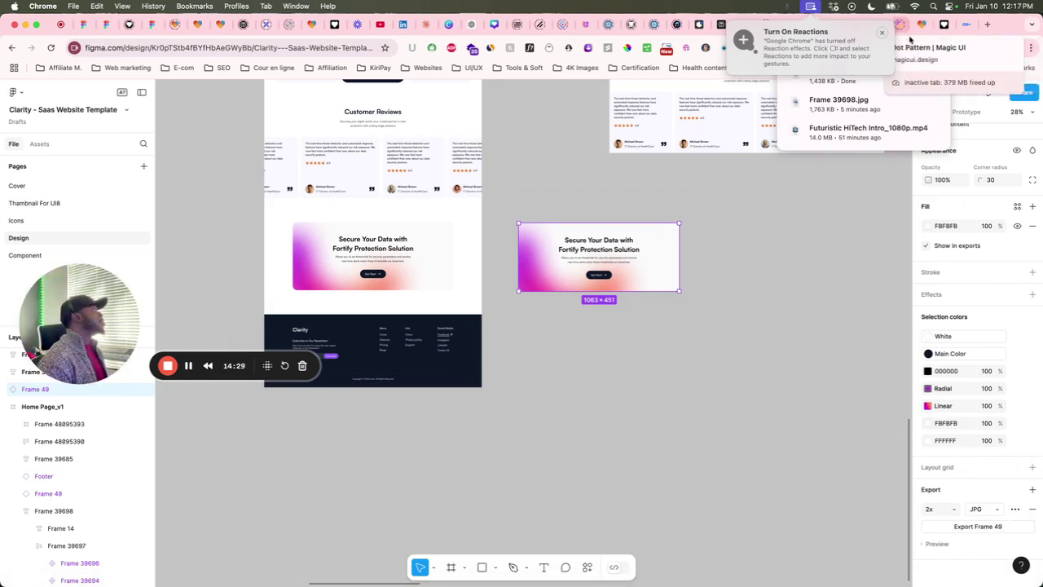
left_click(913, 74)
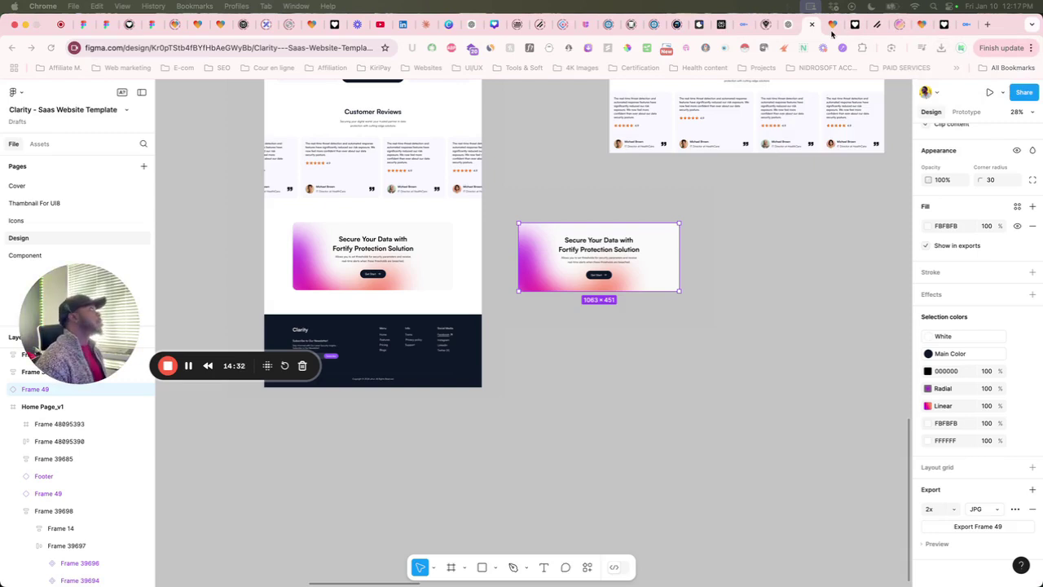
Switch to Lovable and start the prompt "add the attached banner"
left_click(833, 26)
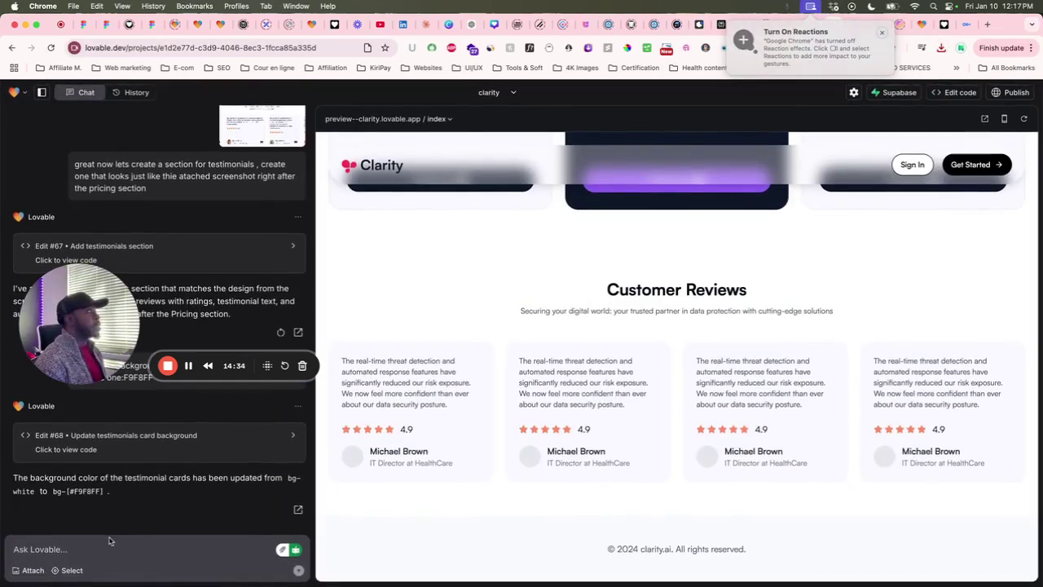
type("add")
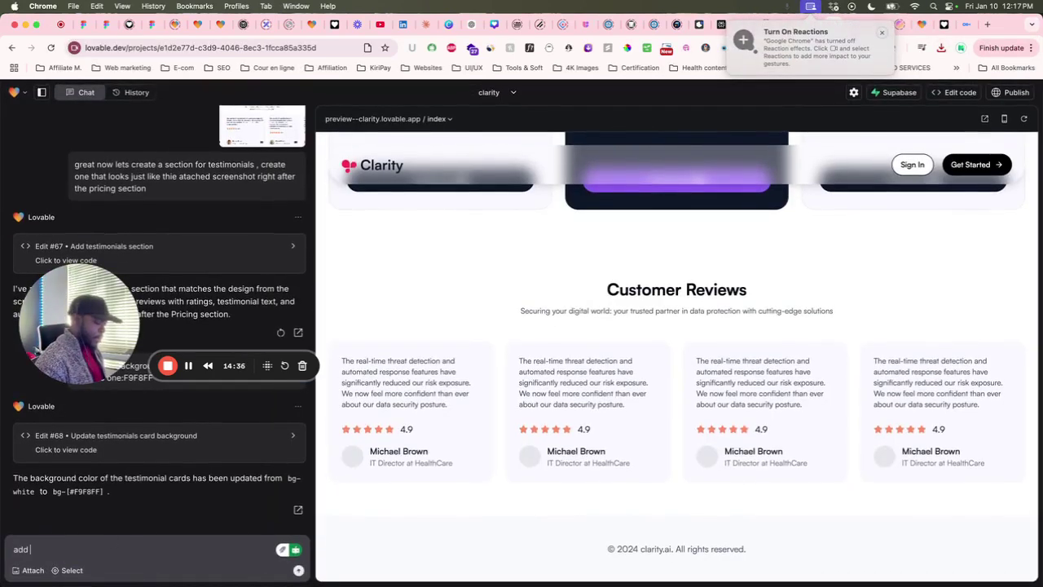
type(" the atta")
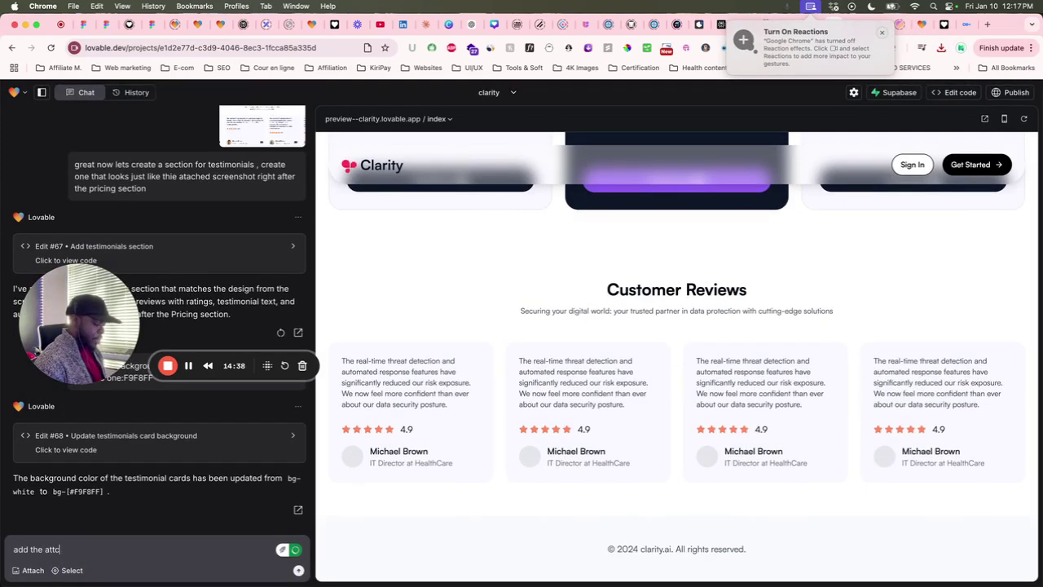
type("ched ba")
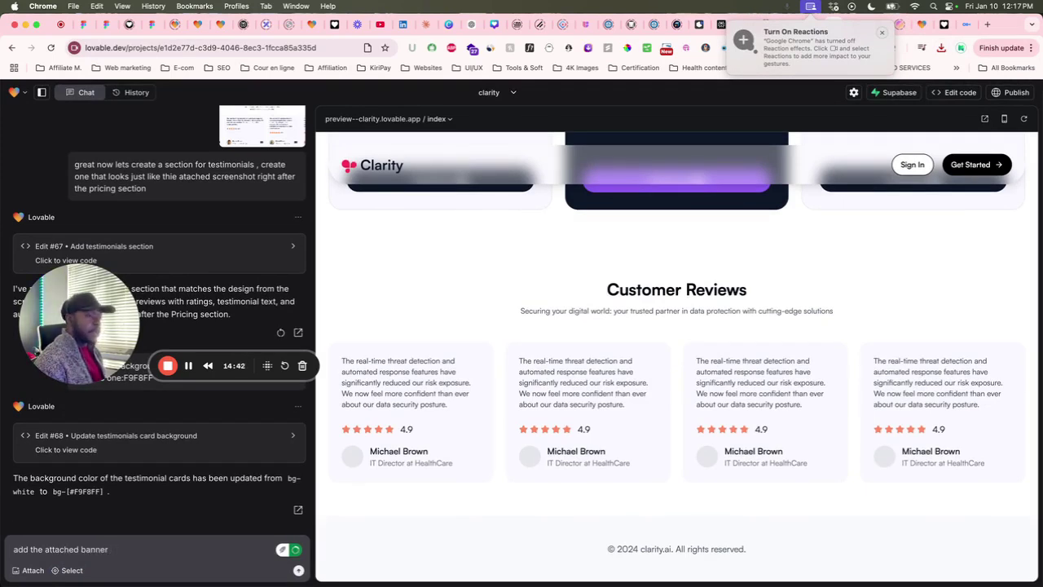
type("nner")
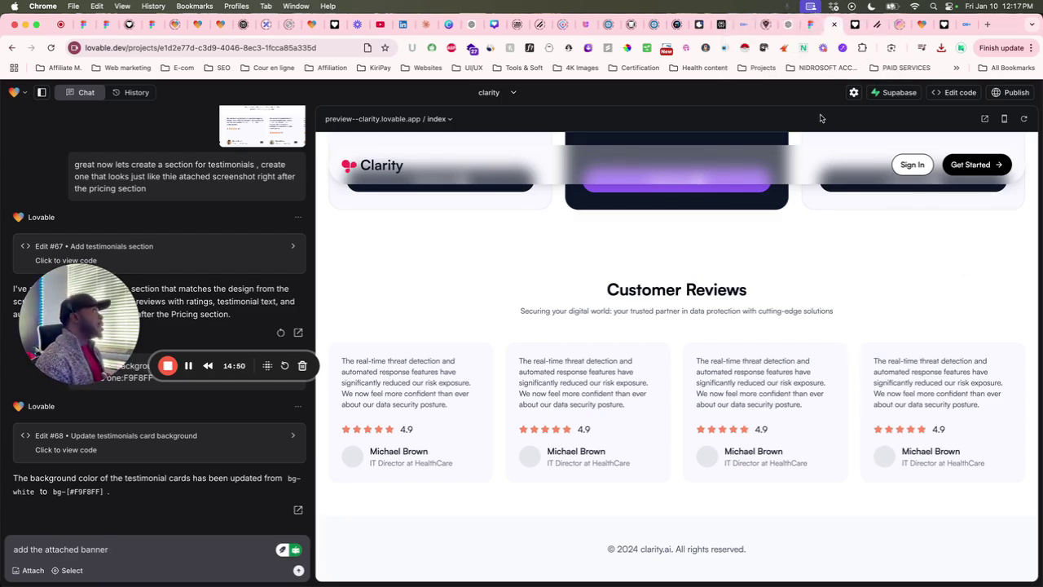
Return to the Figma design and duplicate the standalone "Secure Your Data" banner directly below itself
left_click(811, 23)
scroll(627, 255, "up", 2)
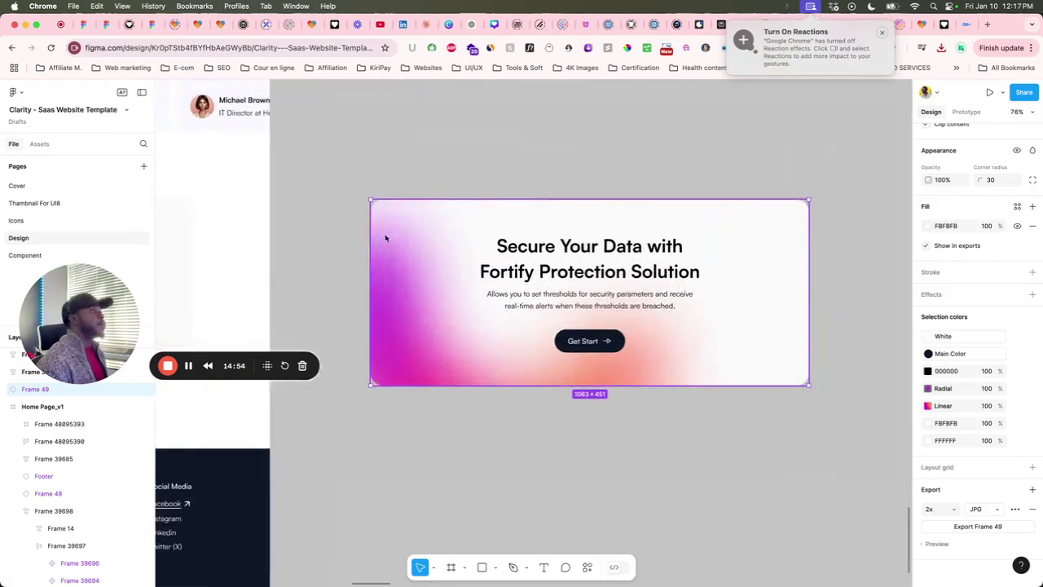
scroll(542, 275, "down", 4)
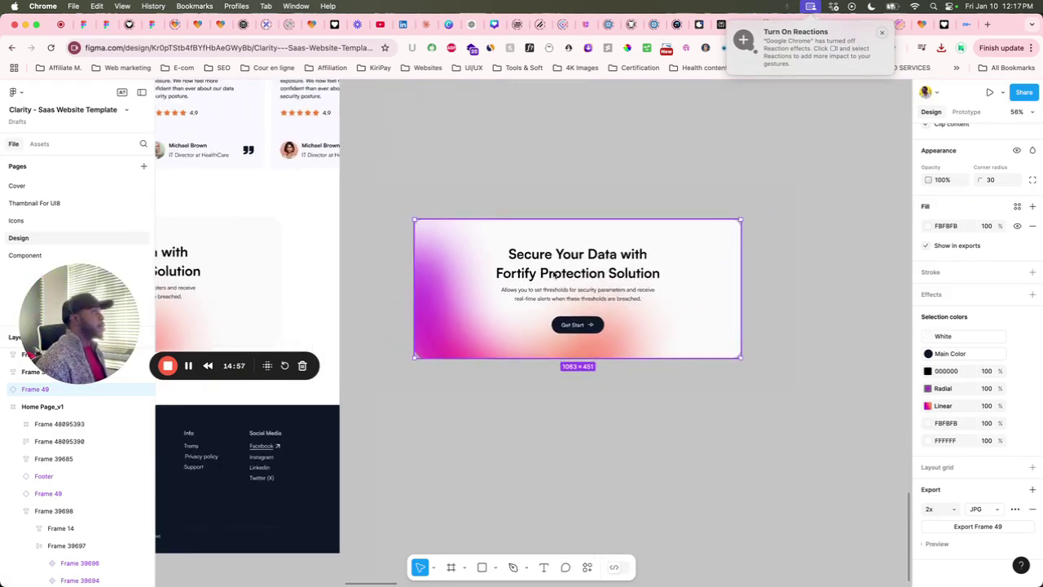
scroll(568, 263, "down", 3)
left_click_drag(630, 310, 631, 462)
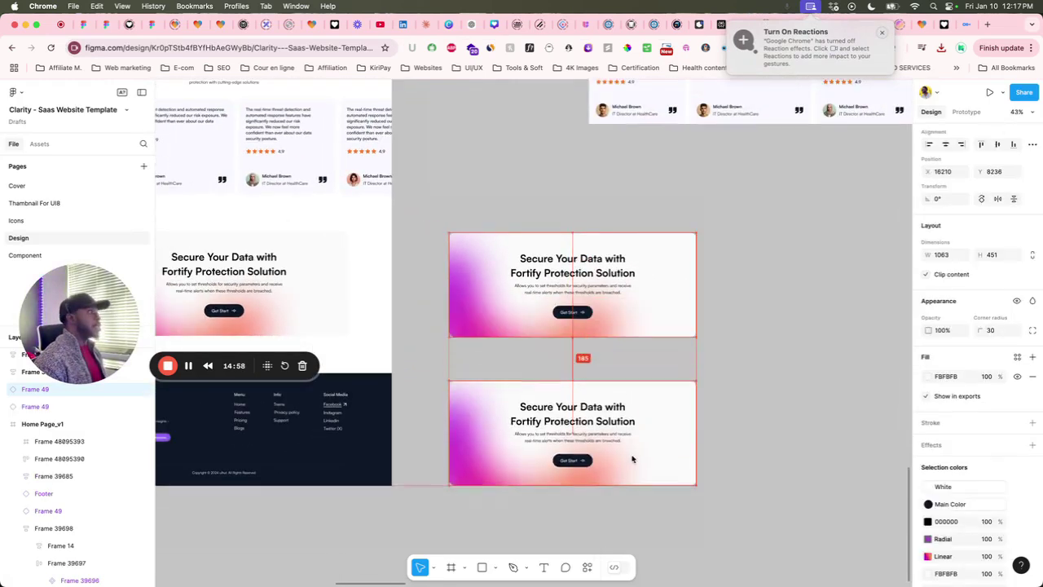
Hide the text and button group in the upper standalone banner, leaving only its gradient background
left_click(574, 269)
double_click(571, 263)
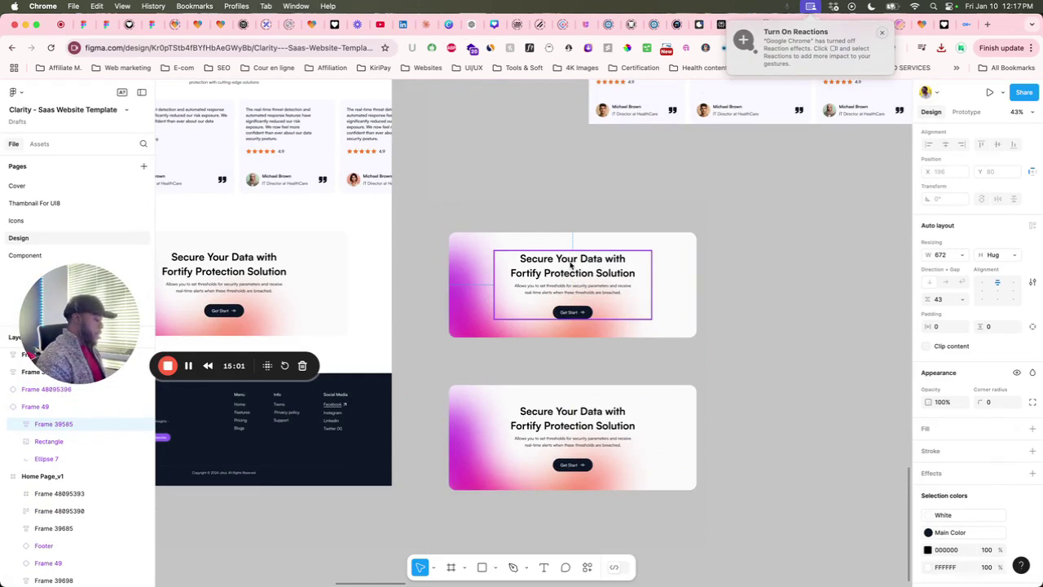
key("super+shift+h")
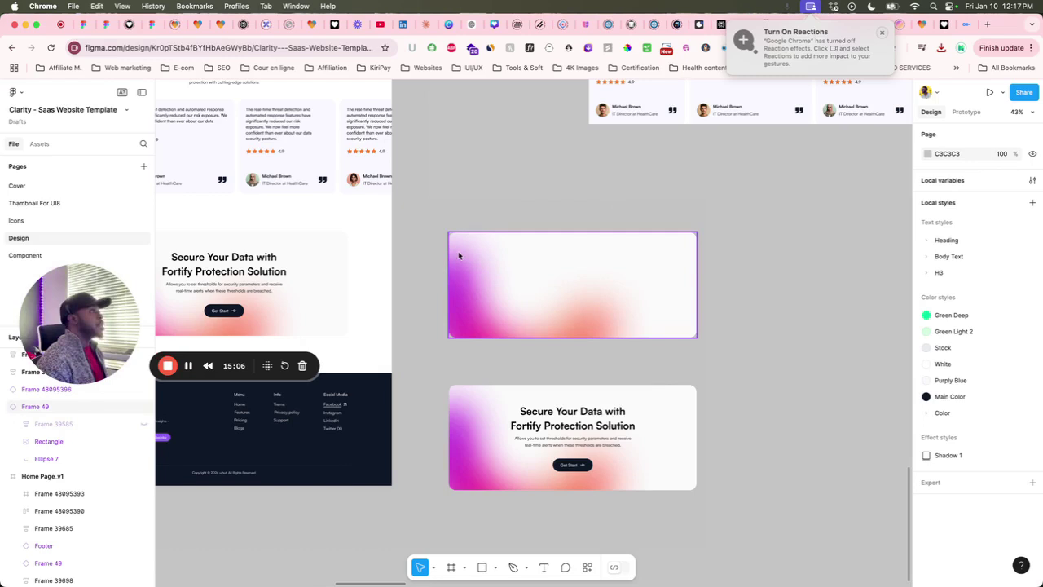
Export the upper standalone banner, with only its gradient background showing, as a JPG at 2x
scroll(464, 248, "up", 5)
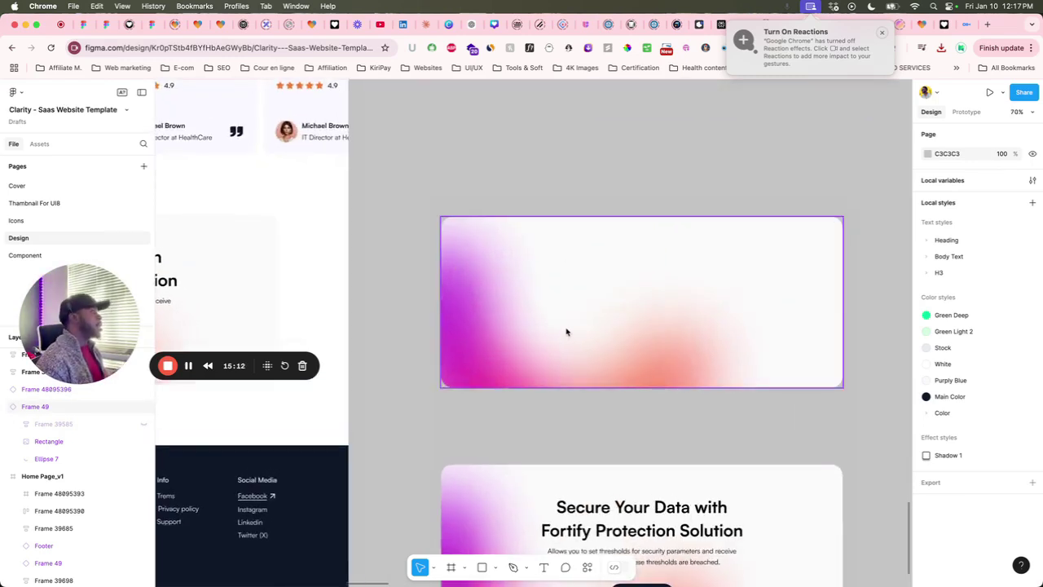
scroll(571, 330, "down", 3)
left_click(595, 270)
scroll(1019, 421, "down", 4)
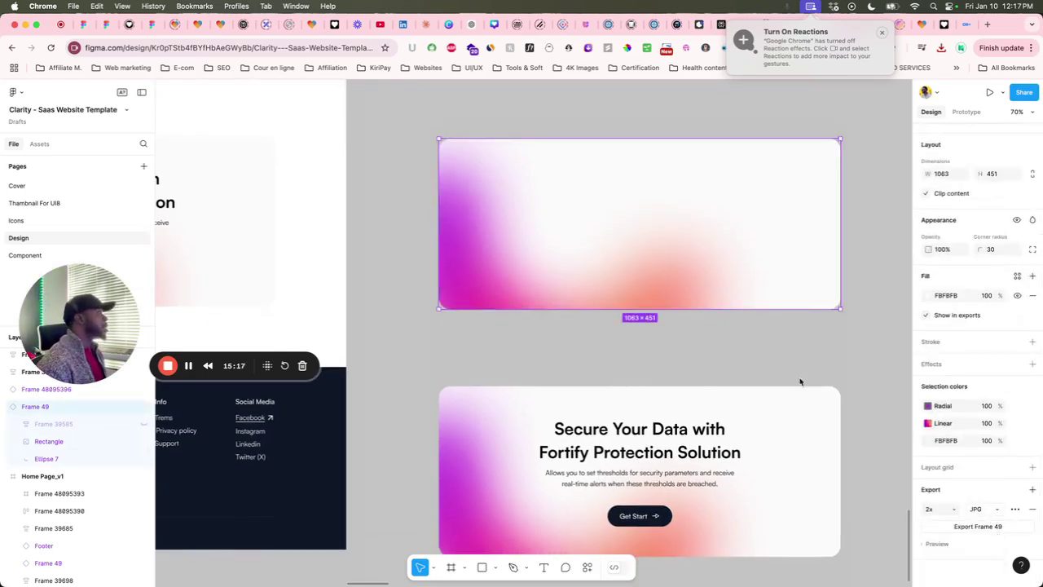
left_click(986, 526)
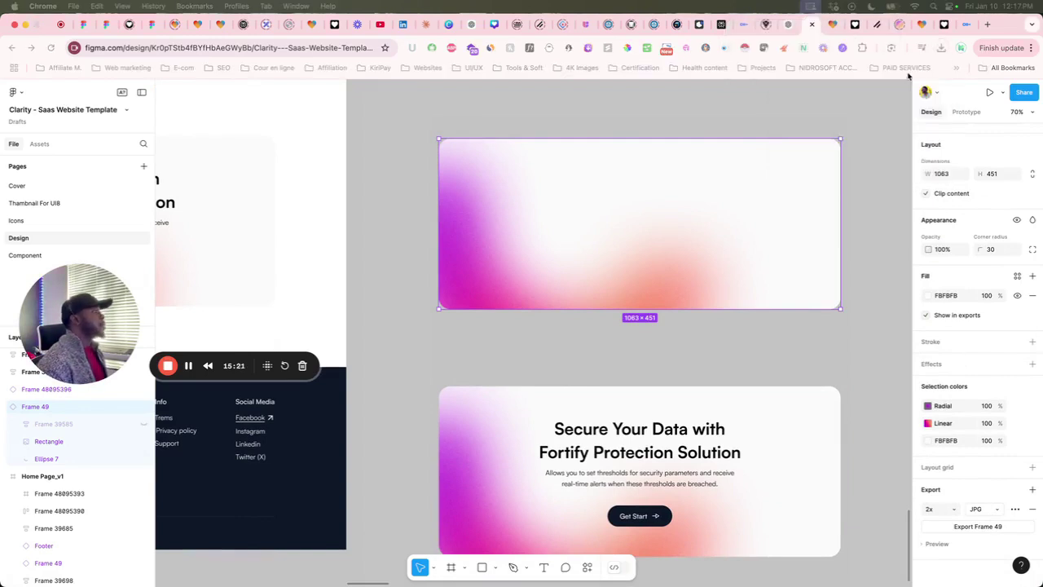
Switch to Lovable, attach the exported gradient image, and extend the prompt with "right after the reviews/testimonials section"
left_click(832, 25)
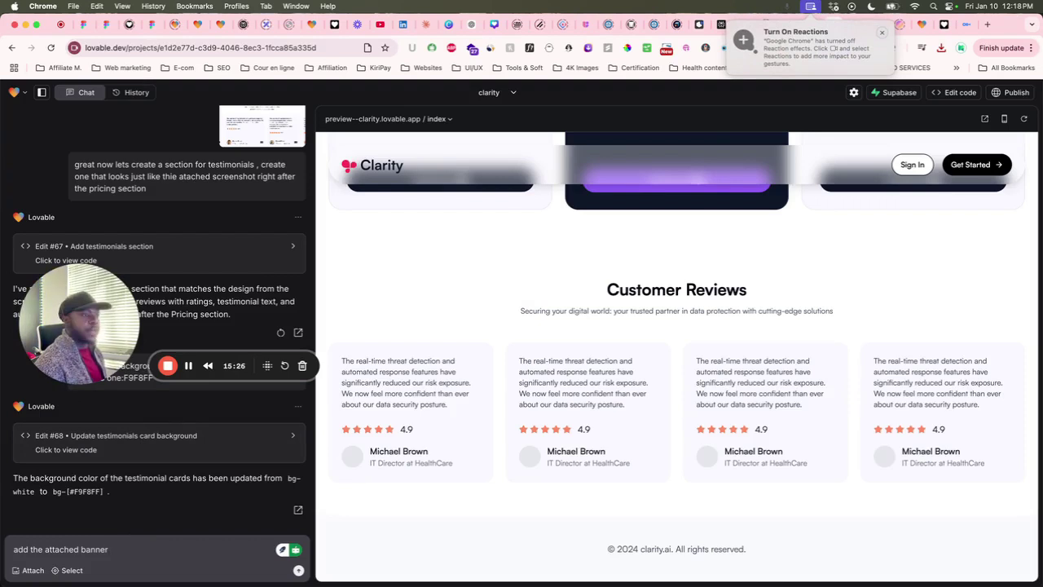
left_click_drag(171, 367, 140, 544)
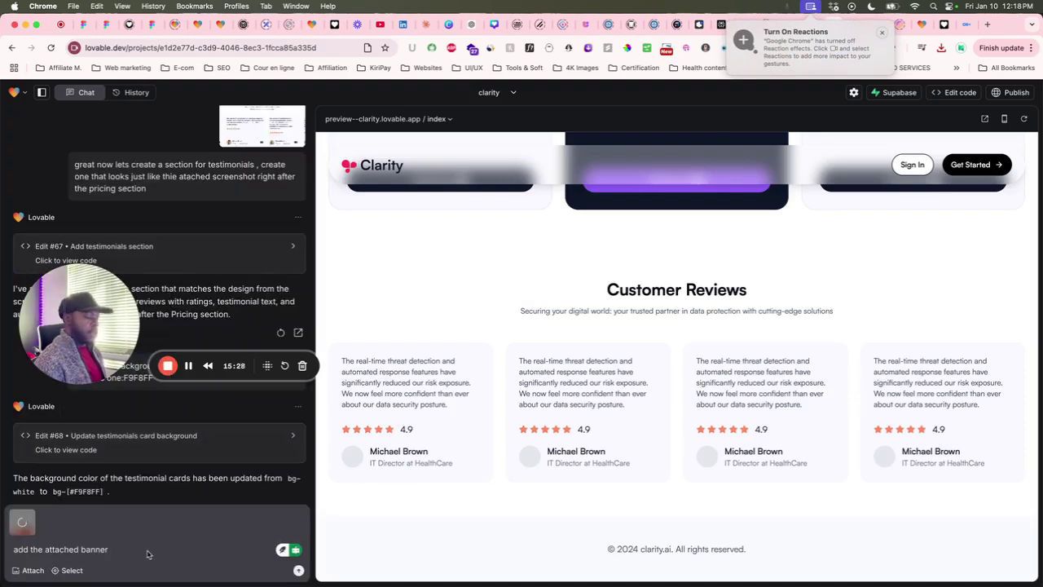
type("right af")
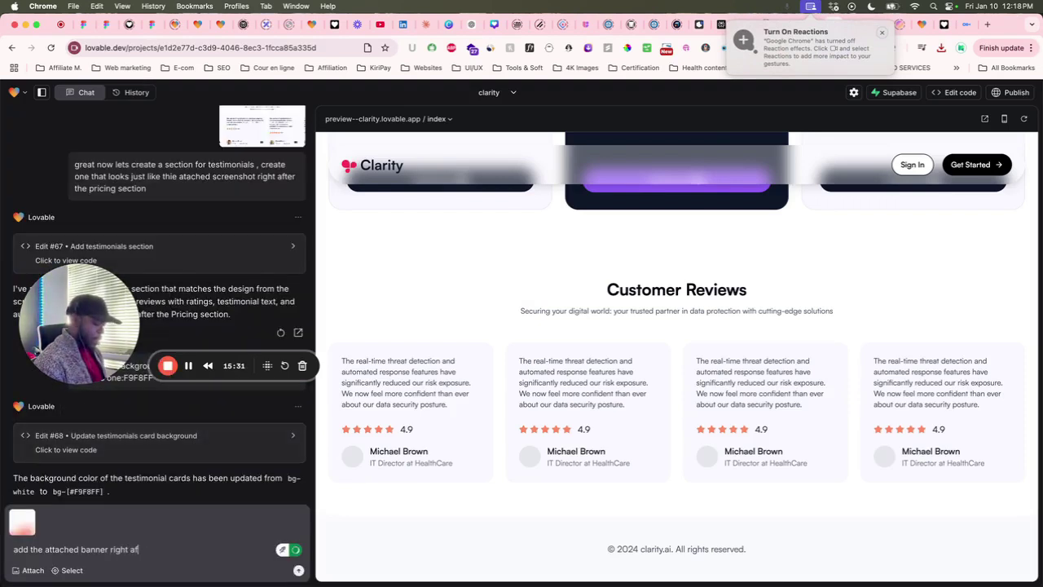
type("ter the reviews/testimonial")
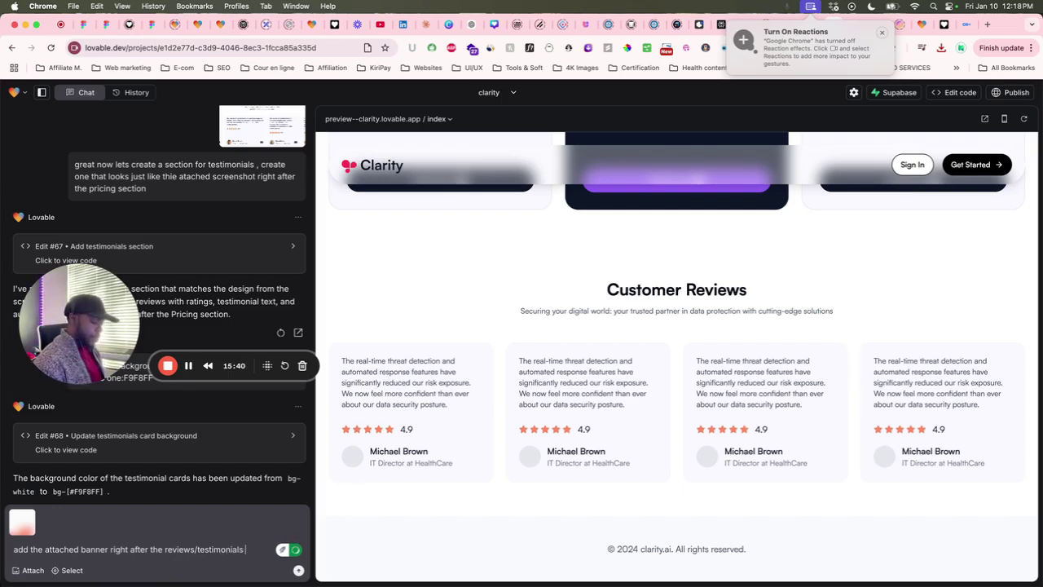
type("sectionan")
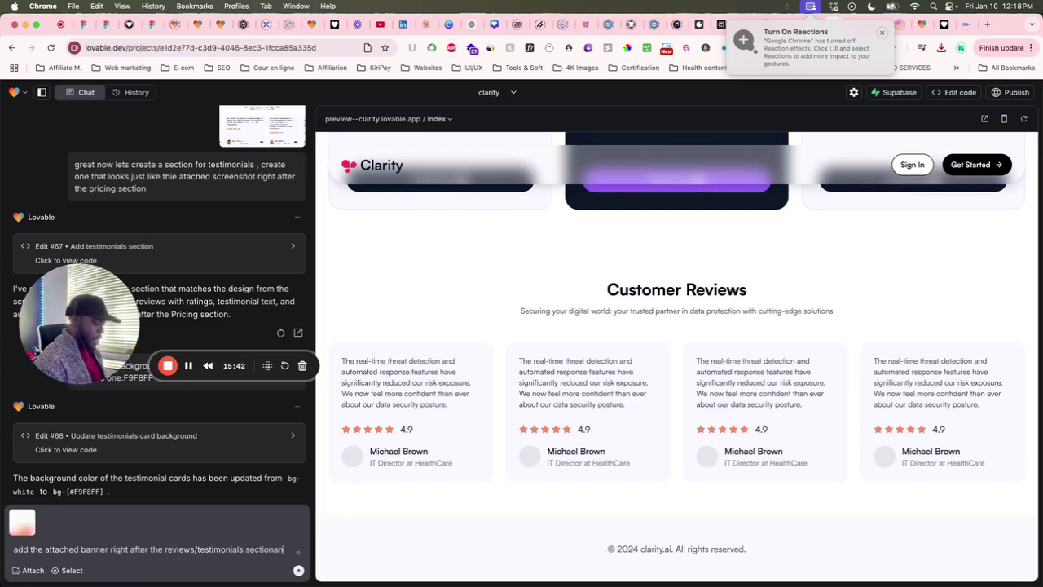
Continue the prompt by asking to create a great copy with a header and a description in the banner
type("d create")
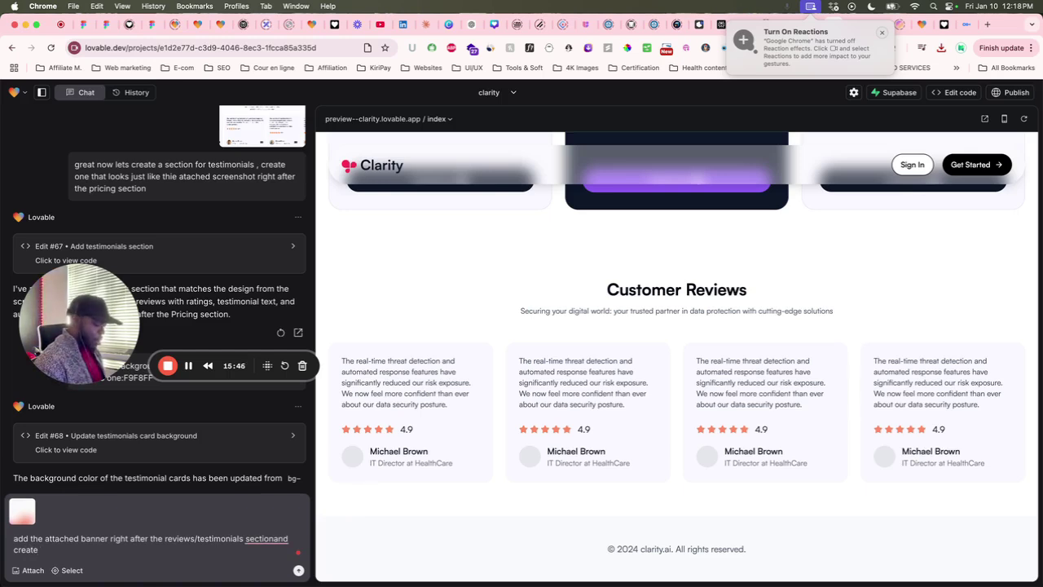
type(" a great")
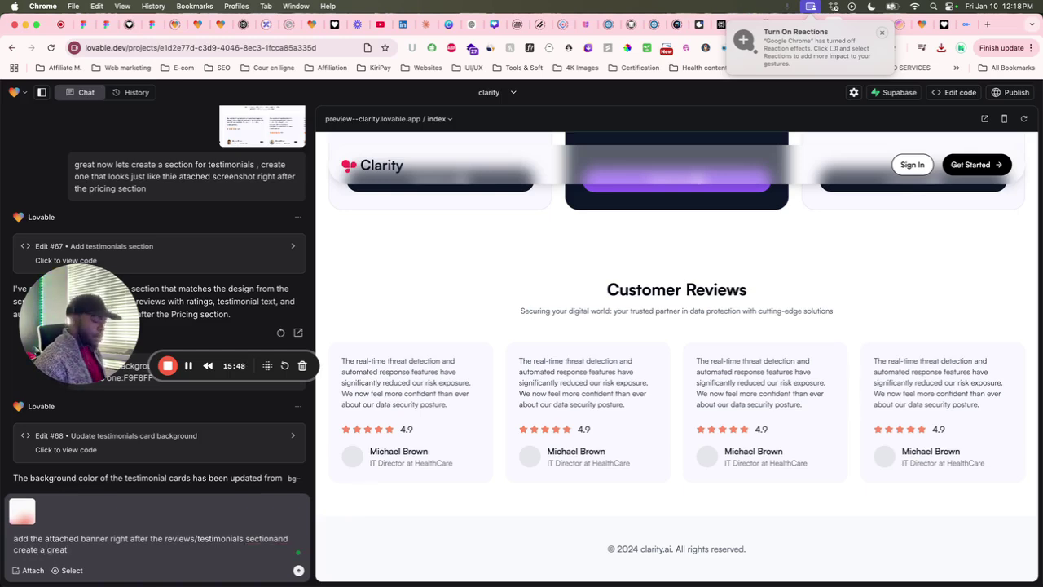
type(" copy")
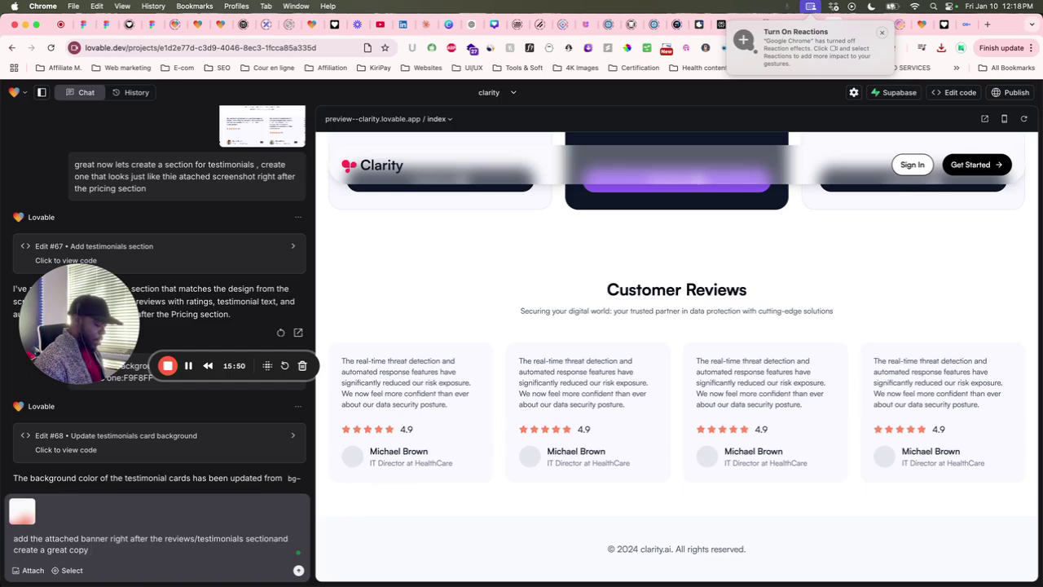
type(" wi")
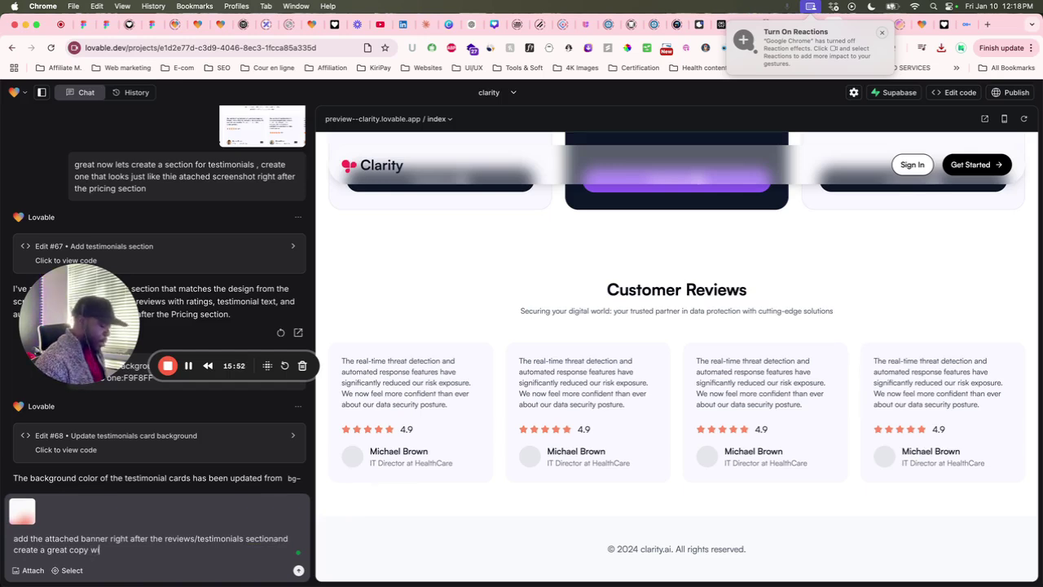
type("th a header and")
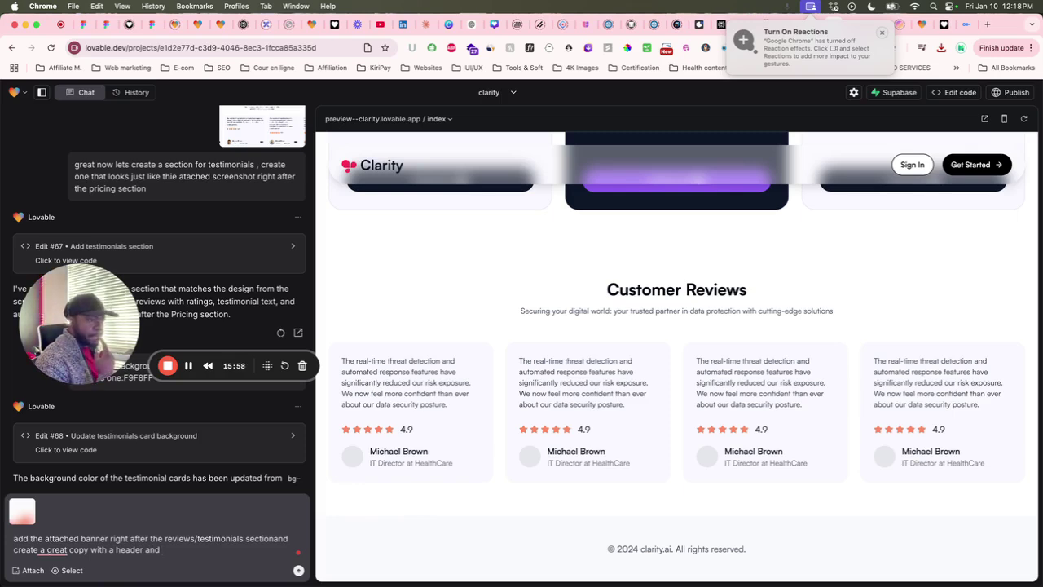
type("des")
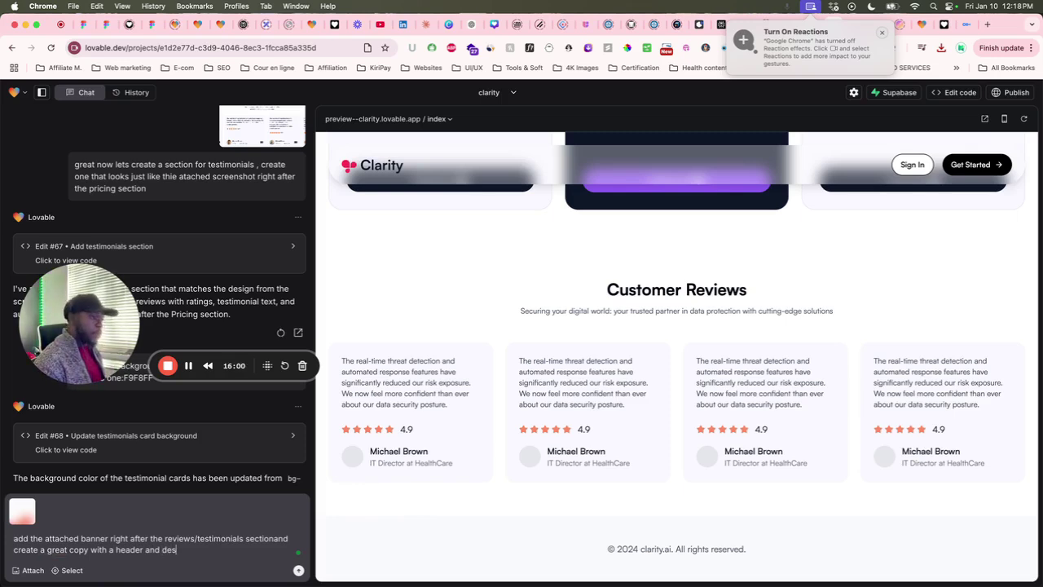
type("descr")
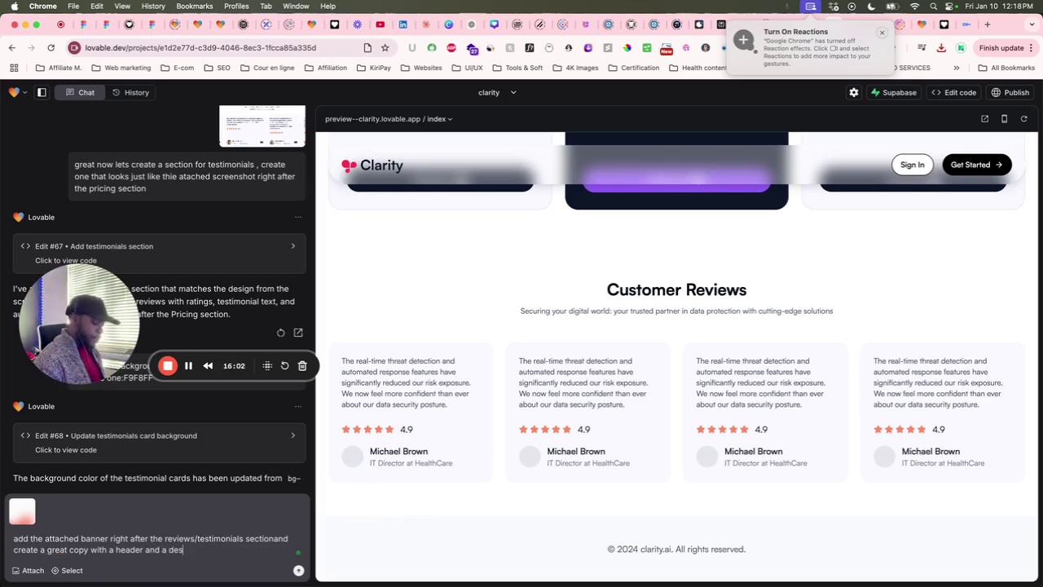
type("iption ")
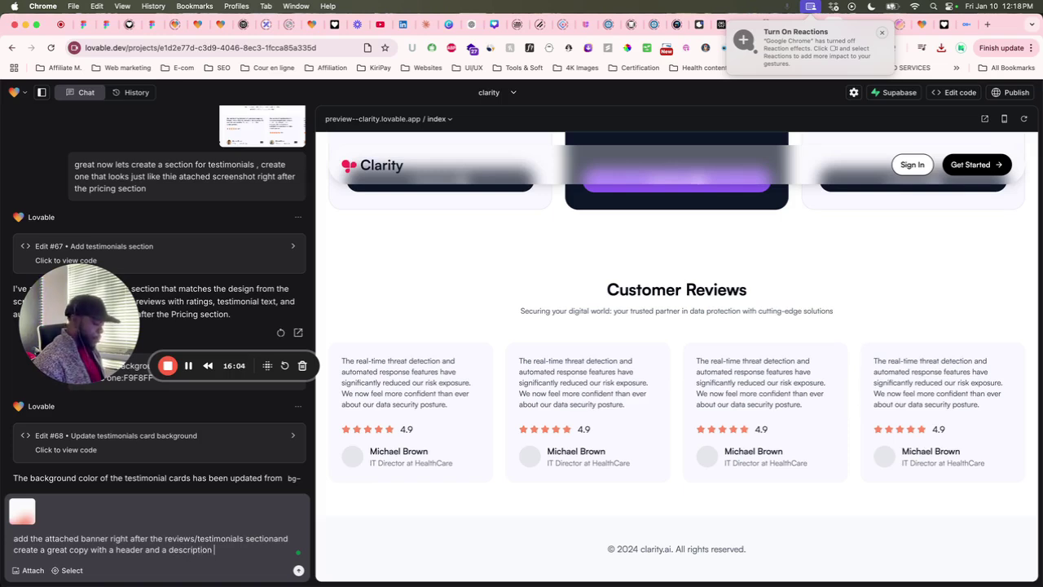
type("int")
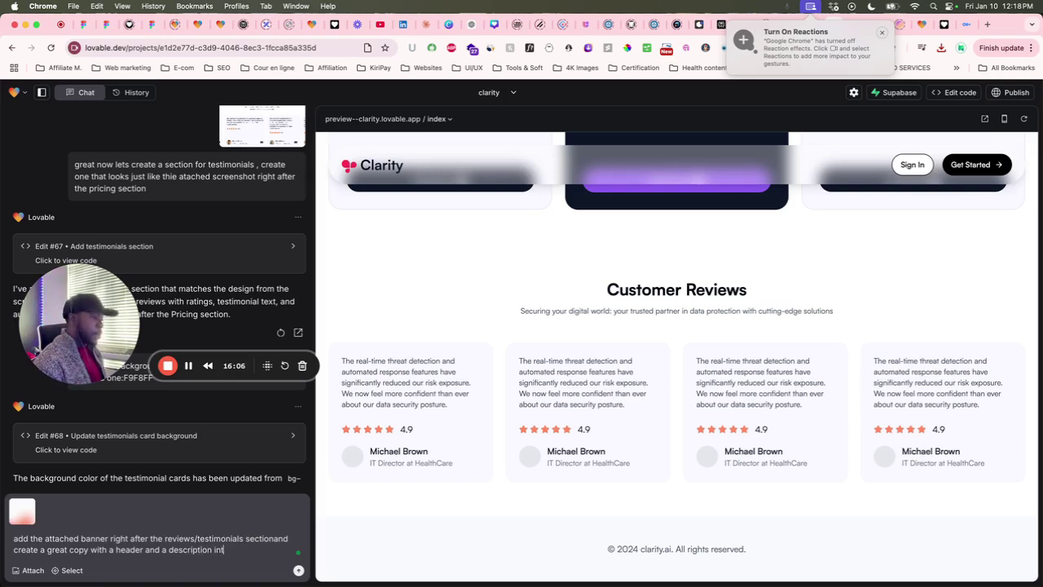
type("he banne")
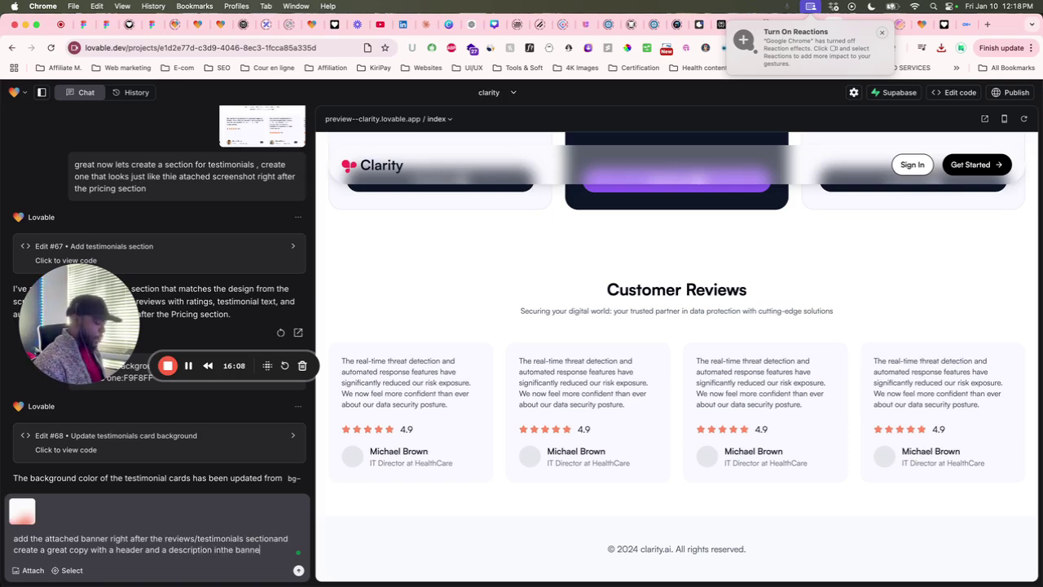
type("r with")
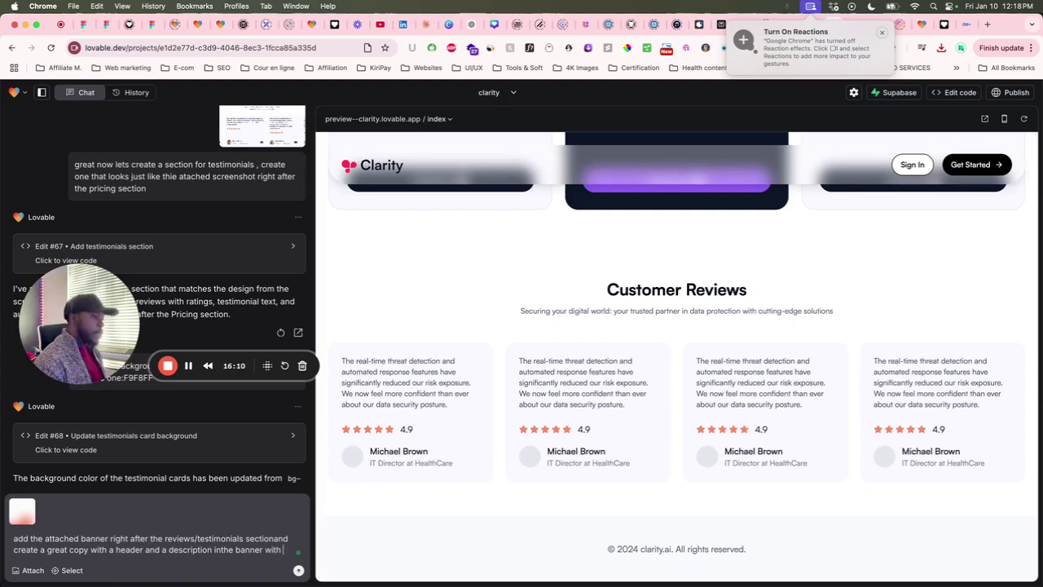
Add to the prompt that the banner has "a CTA in black with a chevron right arrow"
type(" a CTA in black sayo")
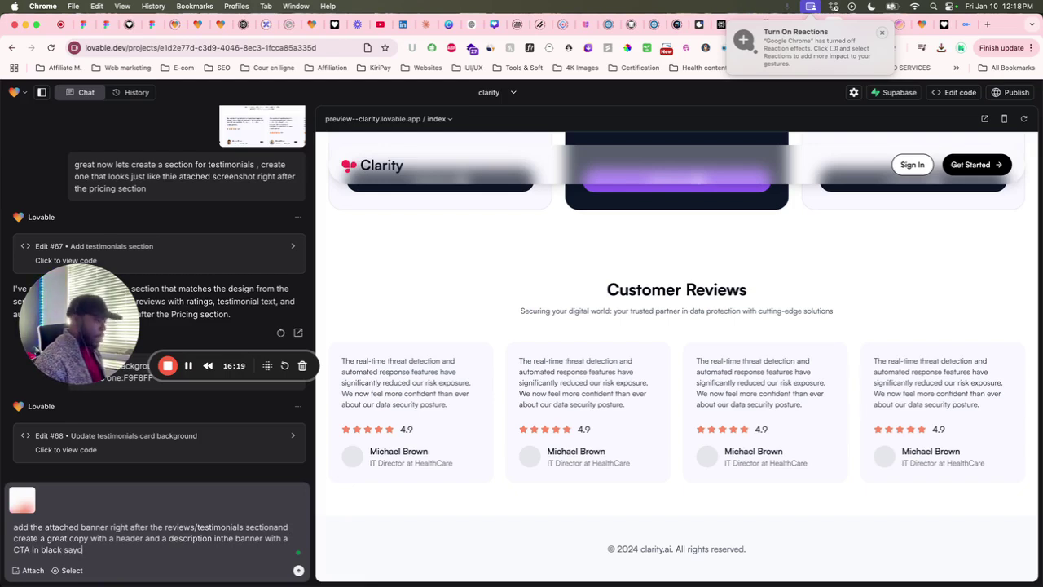
key("BackSpace")
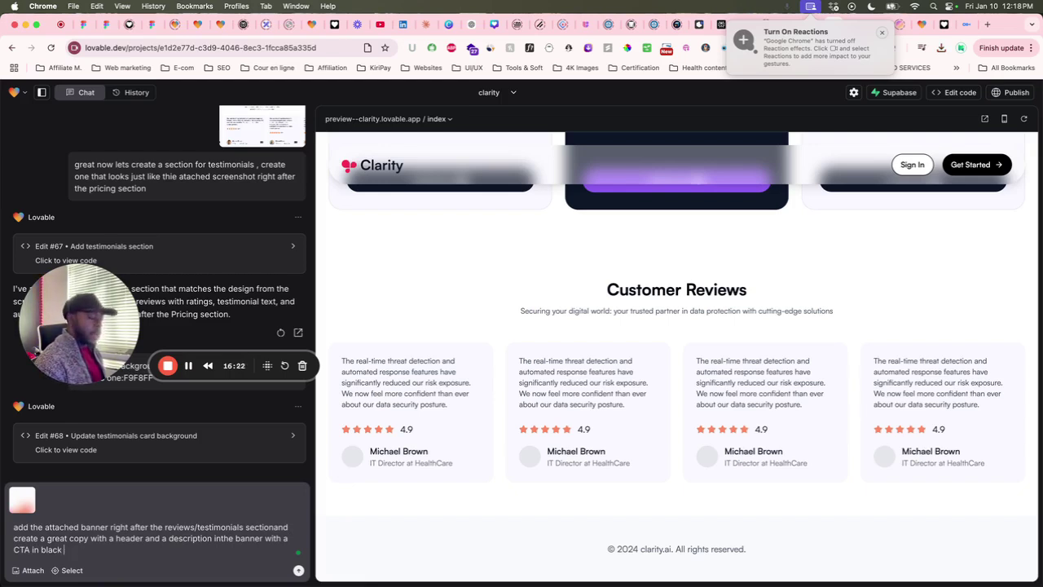
type("with a che")
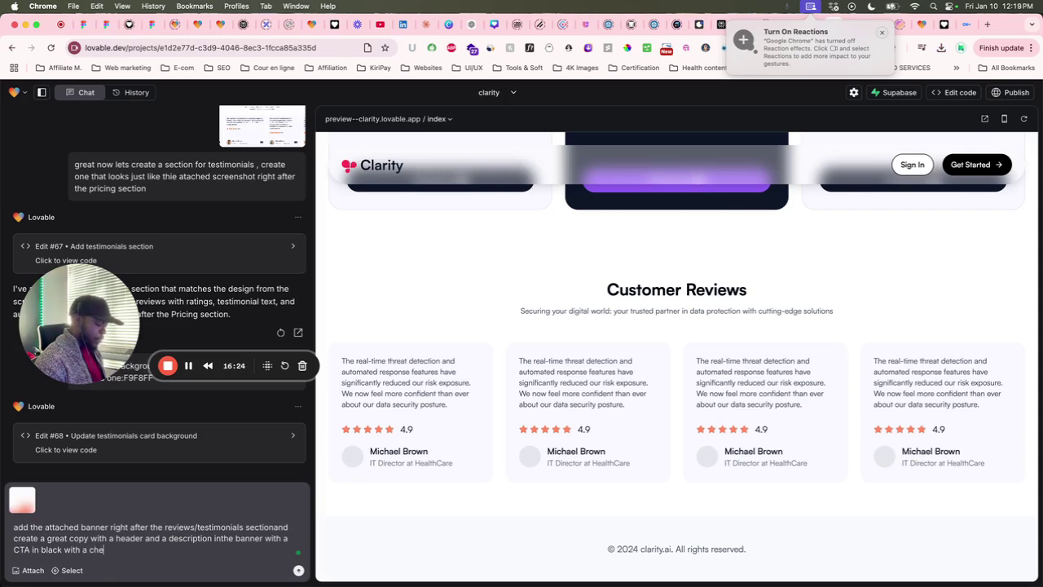
type("vron")
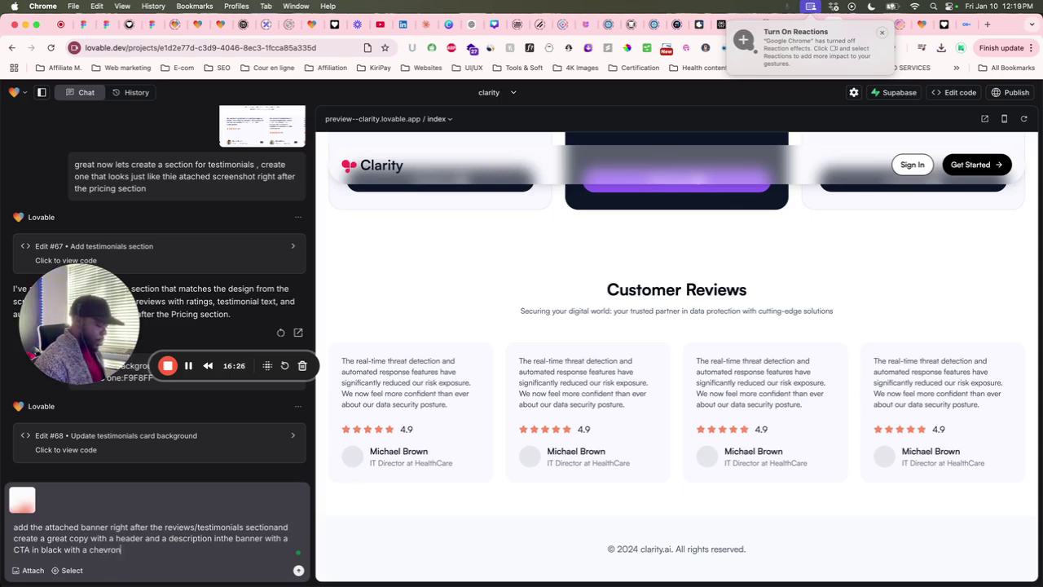
type(" right arro")
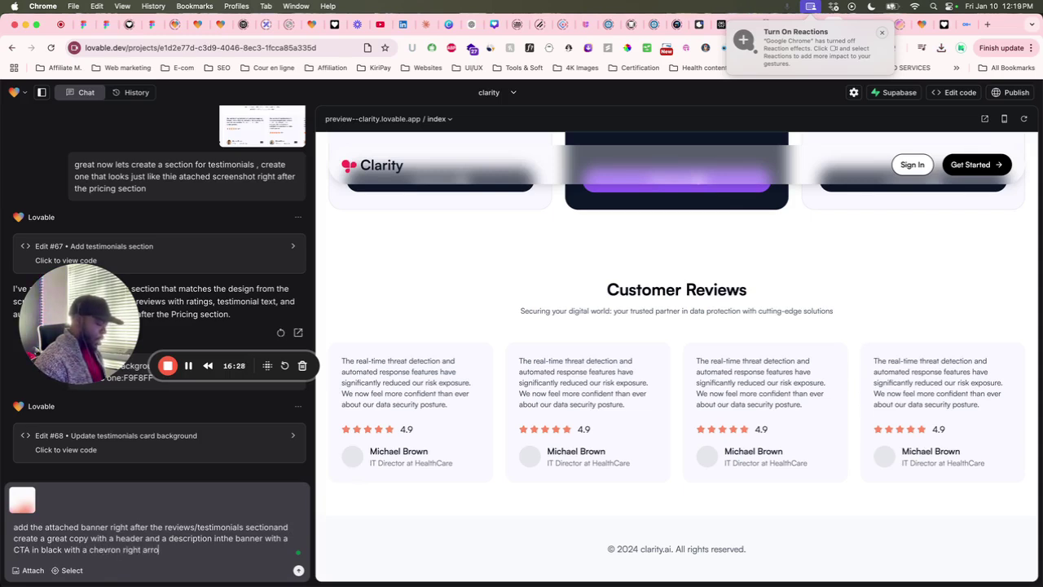
type("w")
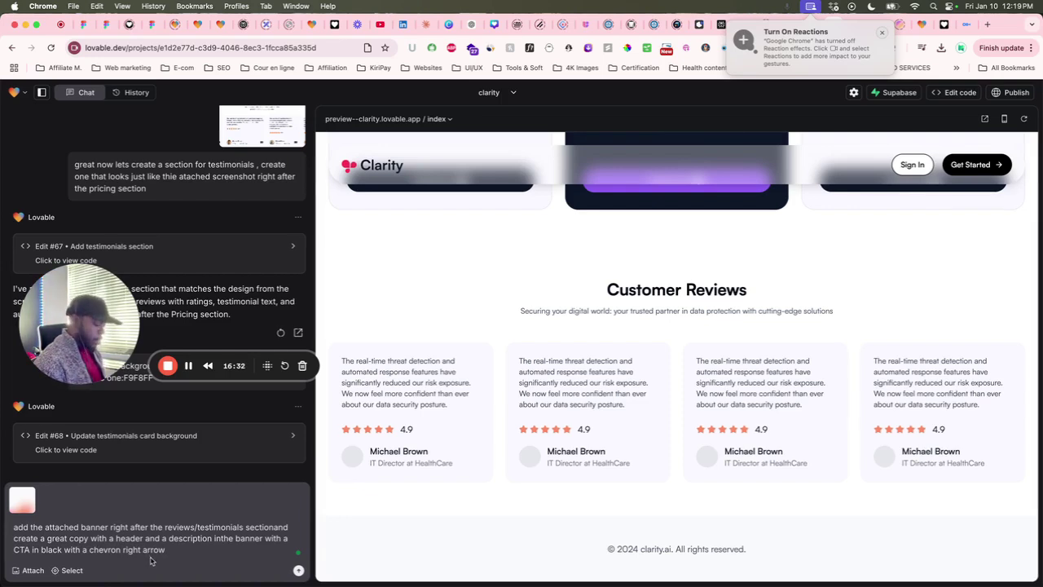
Finish the prompt with the instruction "the CTA must say "Get started""
type(" sa")
key("BackSpace")
key("BackSpace")
key("BackSpace")
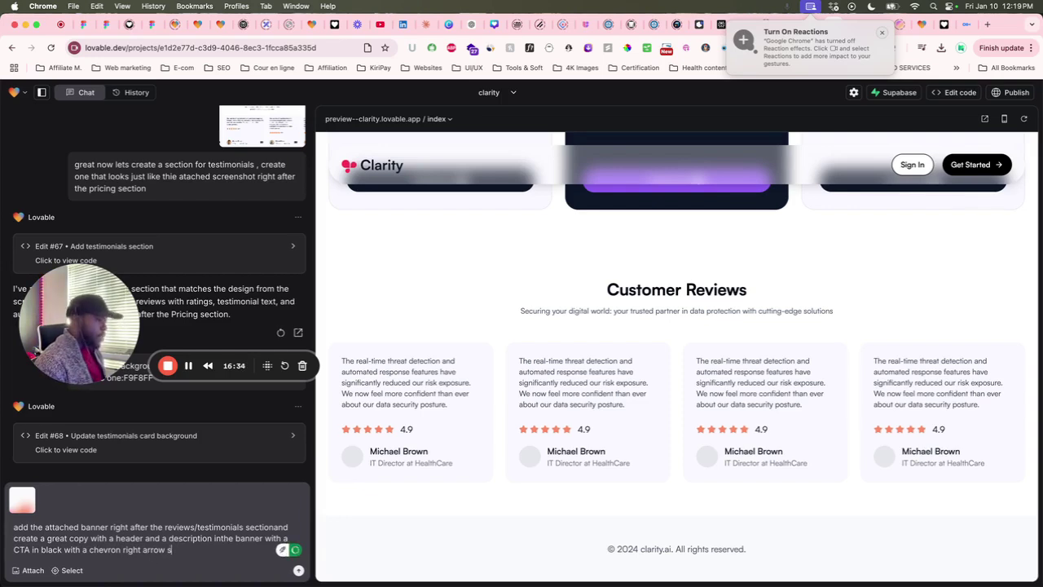
type("the CT")
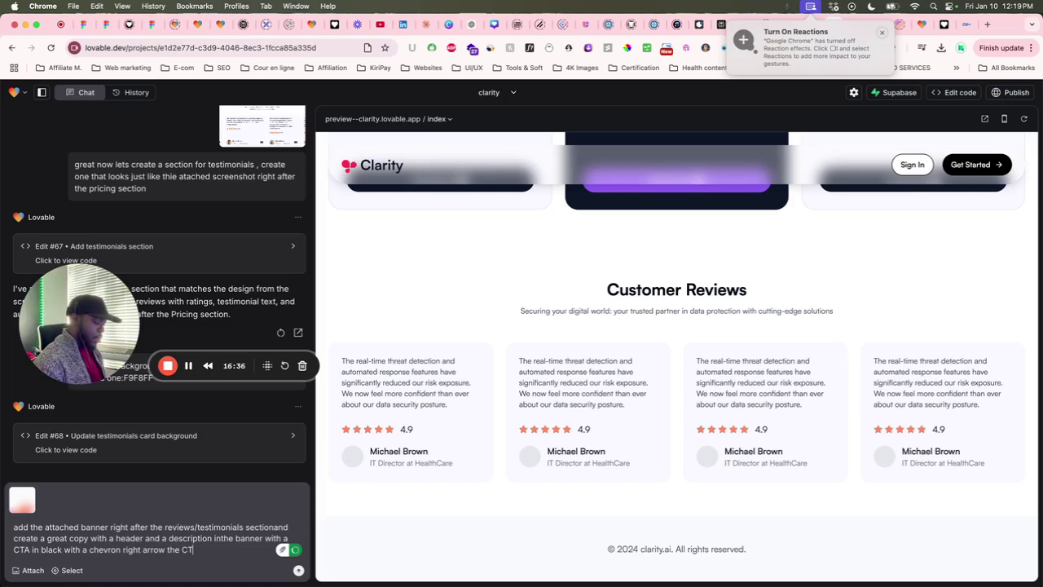
type("A must sa")
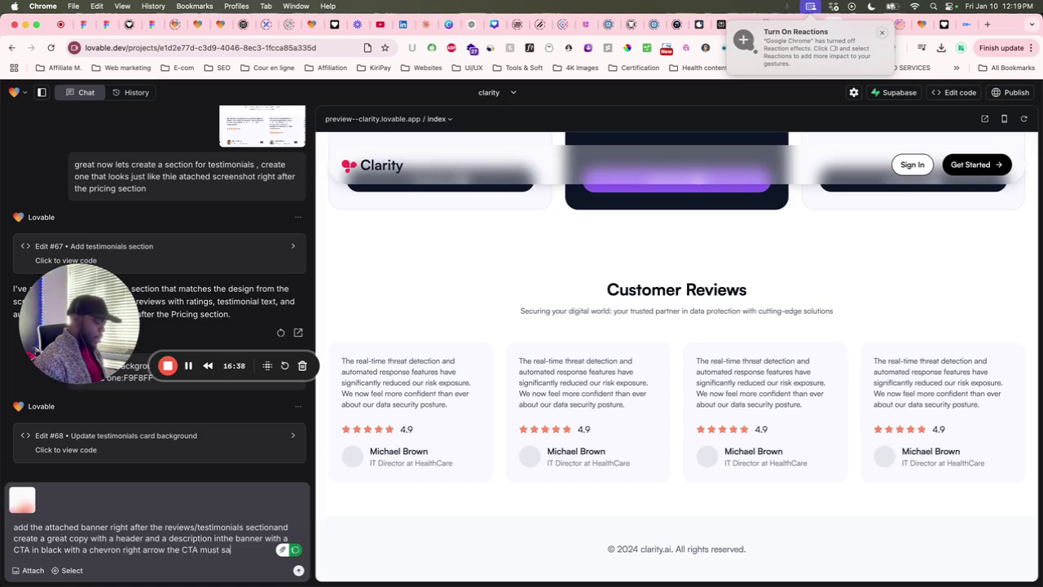
type("y \"Get started")
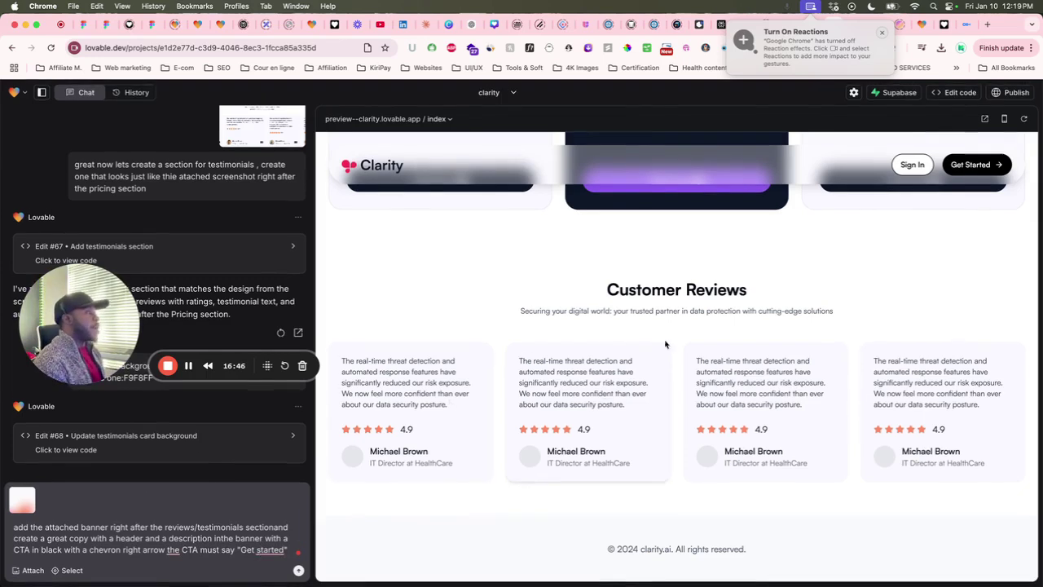
Return to the Figma design and examine the "Secure Your Data" banner on the home page above the footer
left_click(810, 24)
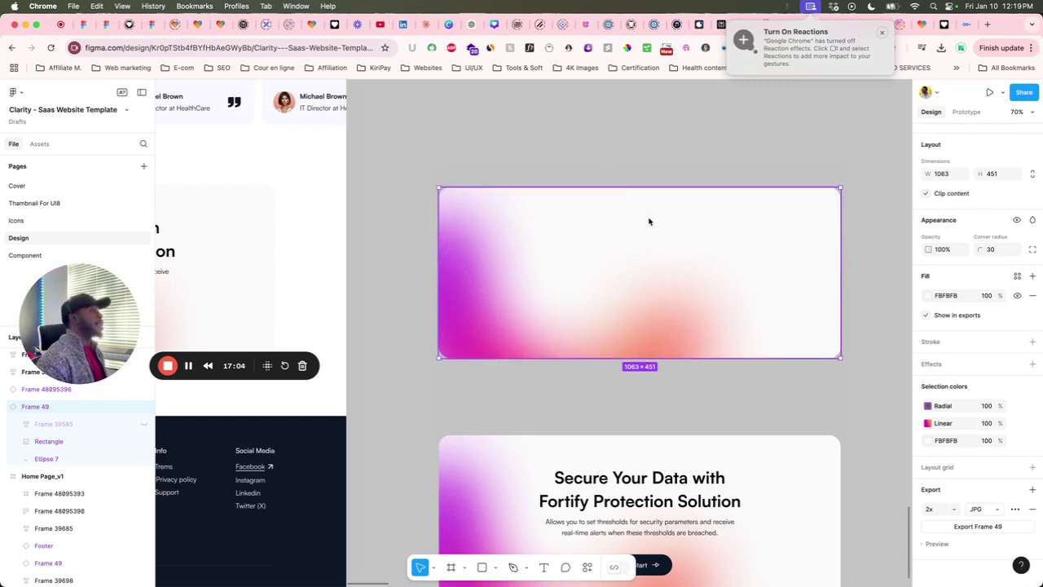
scroll(648, 221, "down", 5)
scroll(619, 240, "left", 5)
scroll(601, 259, "up", 5)
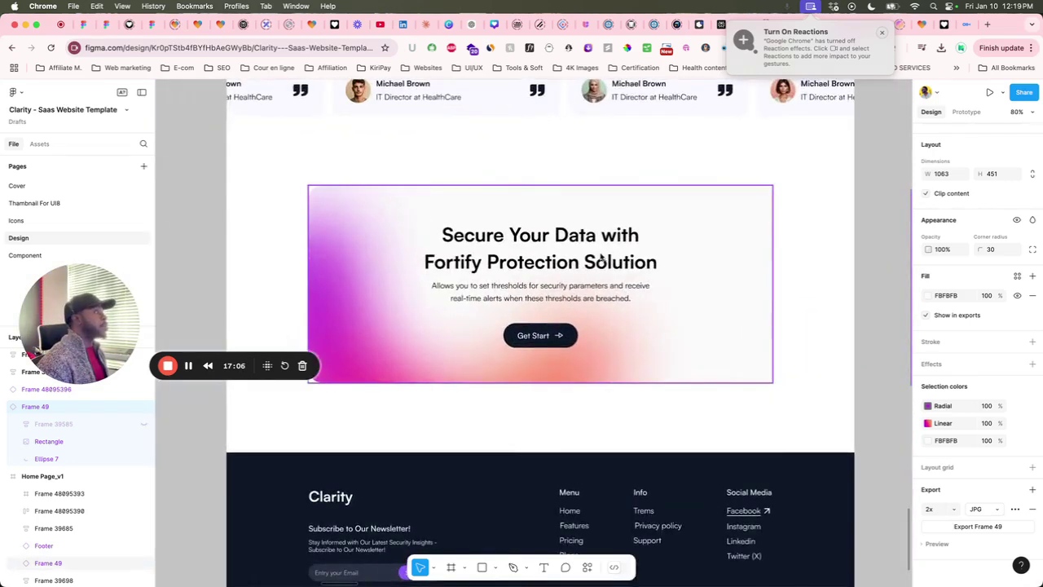
Switch to Lovable and send the prepared prompt to add the attached banner with a black "Get started" CTA after the testimonials
scroll(601, 259, "down", 1)
scroll(545, 248, "down", 2)
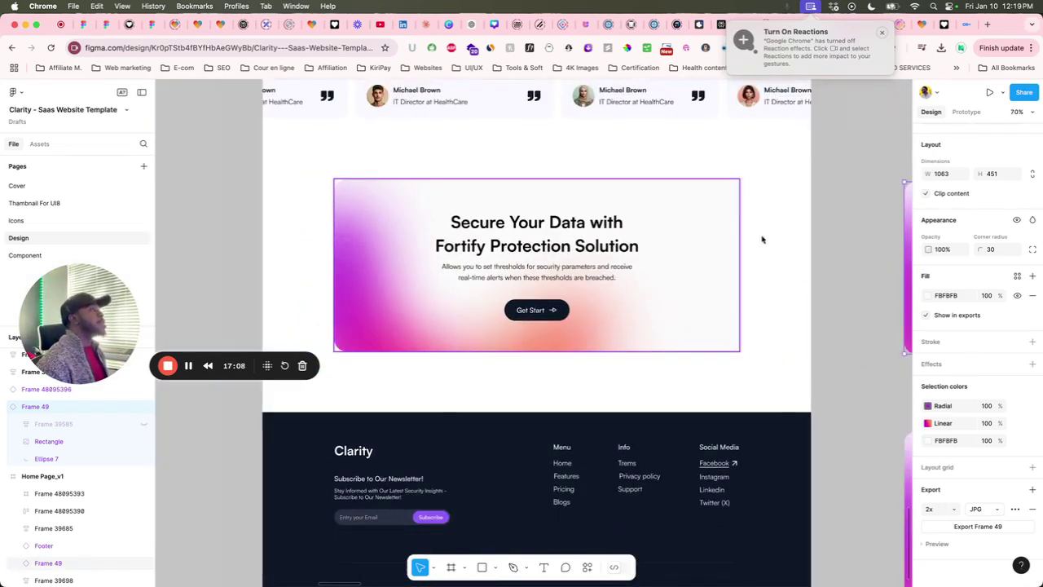
scroll(423, 249, "down", 3)
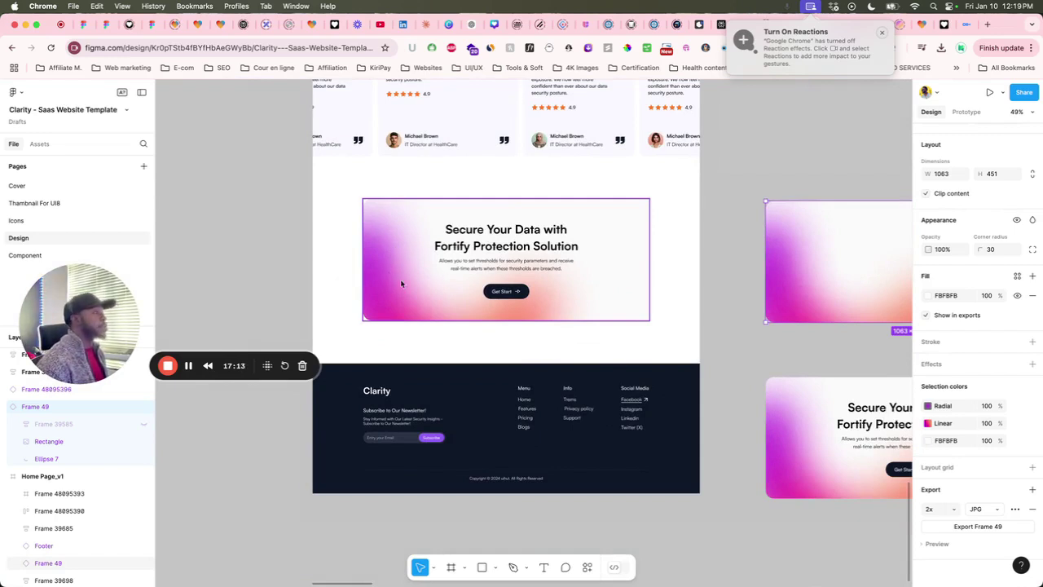
scroll(416, 267, "right", 3)
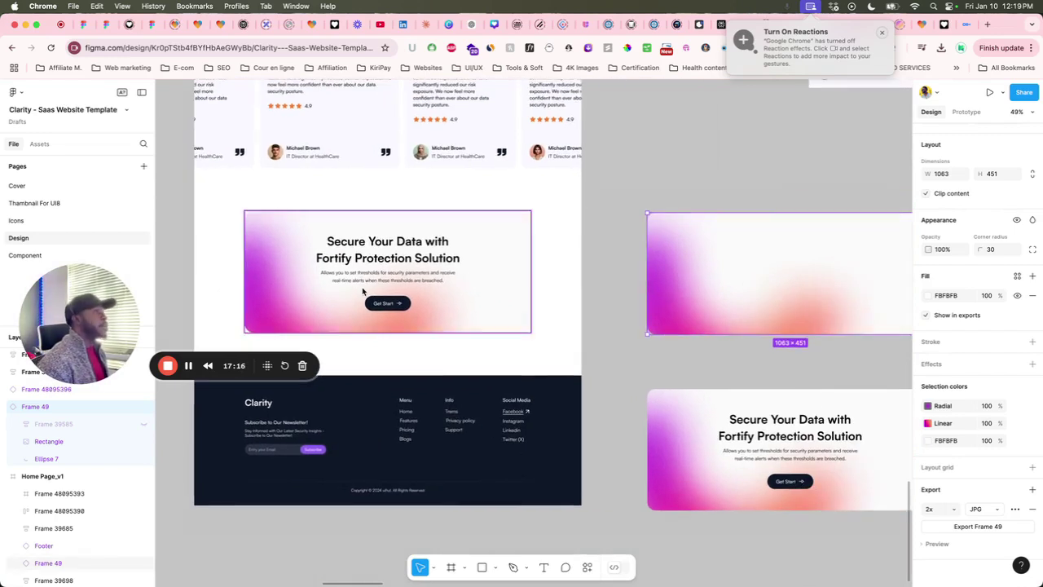
left_click(830, 24)
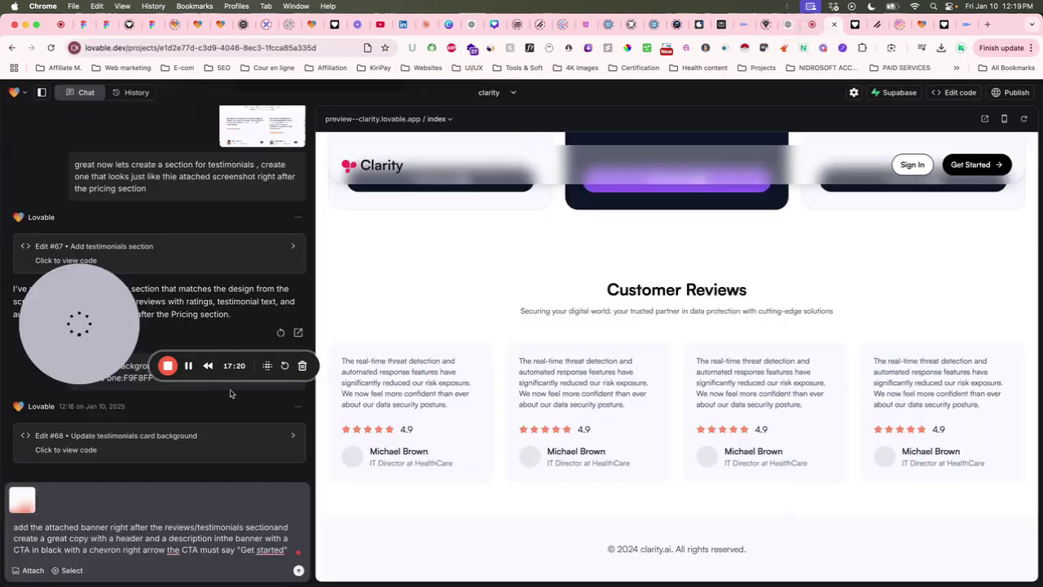
key("Return")
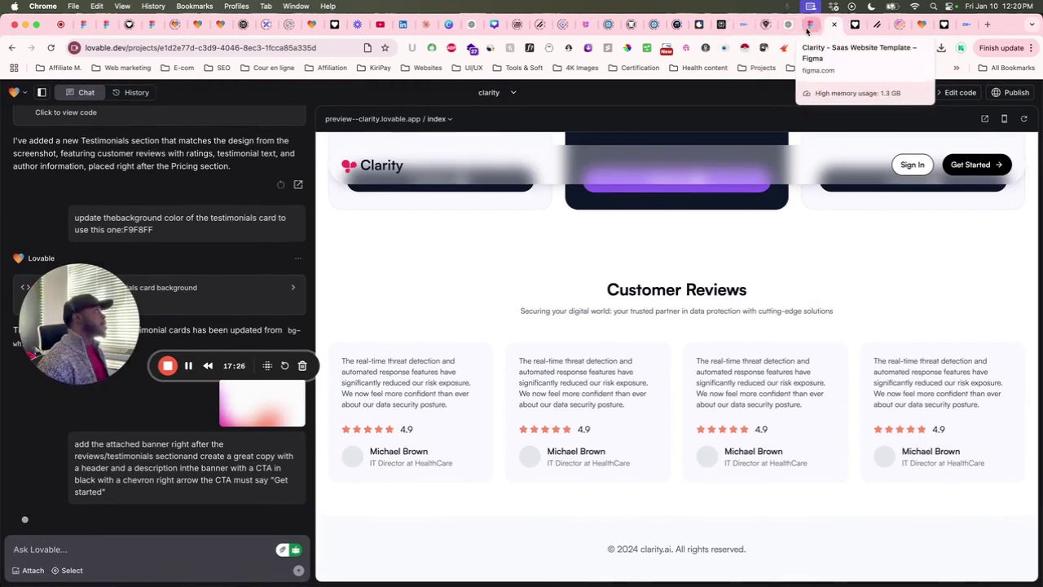
Switch to the Figma design and duplicate the home page's Footer frame onto the empty canvas below the page
left_click(806, 30)
scroll(374, 356, "down", 5)
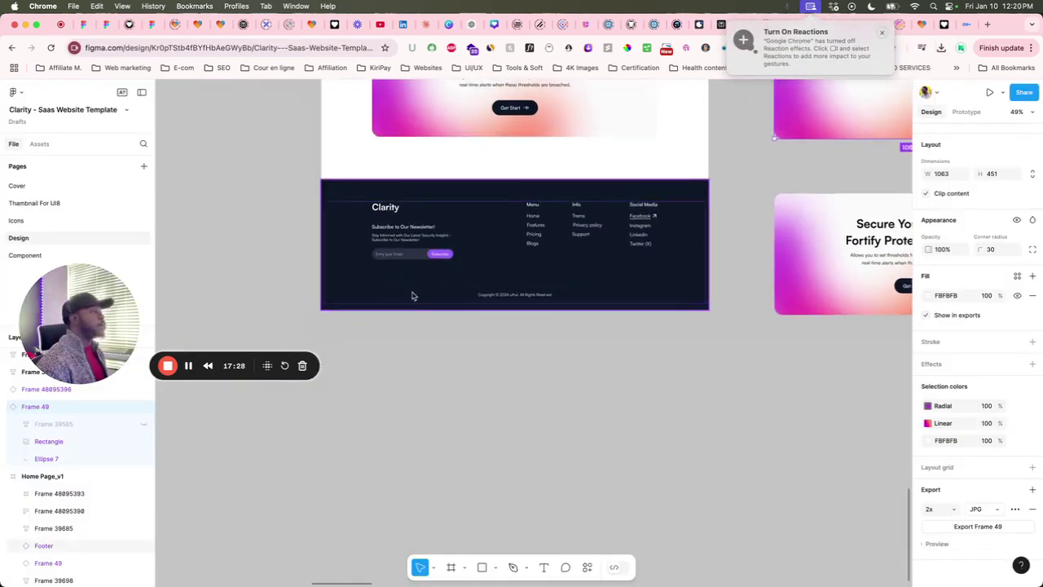
left_click(472, 189)
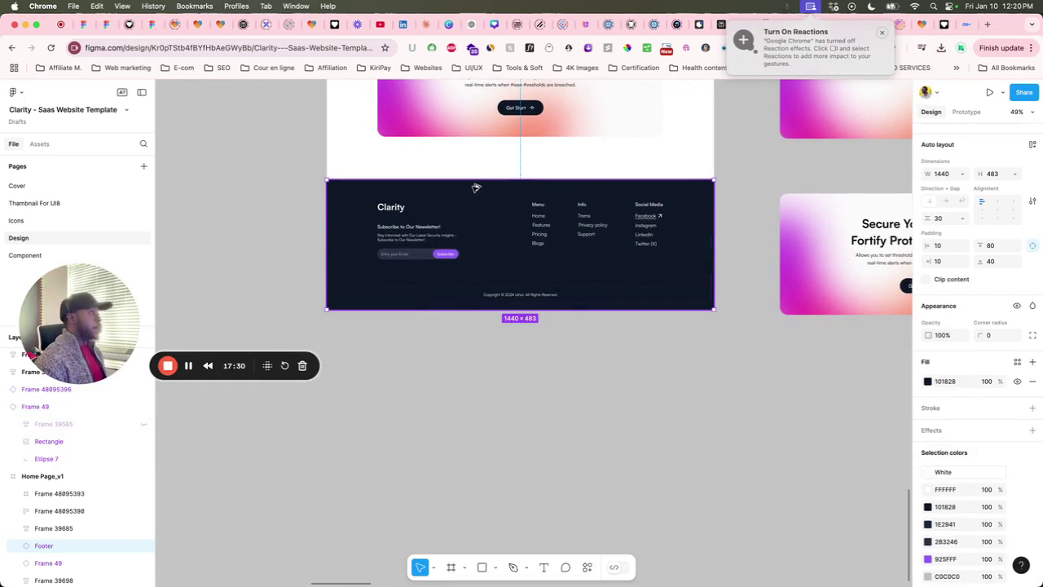
left_click_drag(475, 188, 487, 415, "alt")
scroll(484, 416, "down", 3)
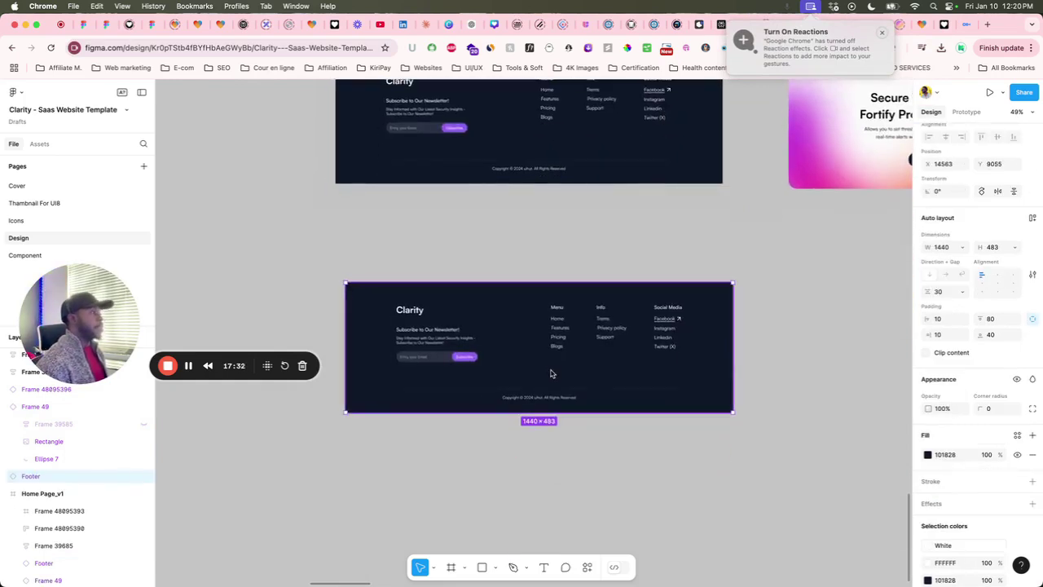
Try to edit the copyright line's text in the duplicated footer
scroll(535, 404, "up", 6)
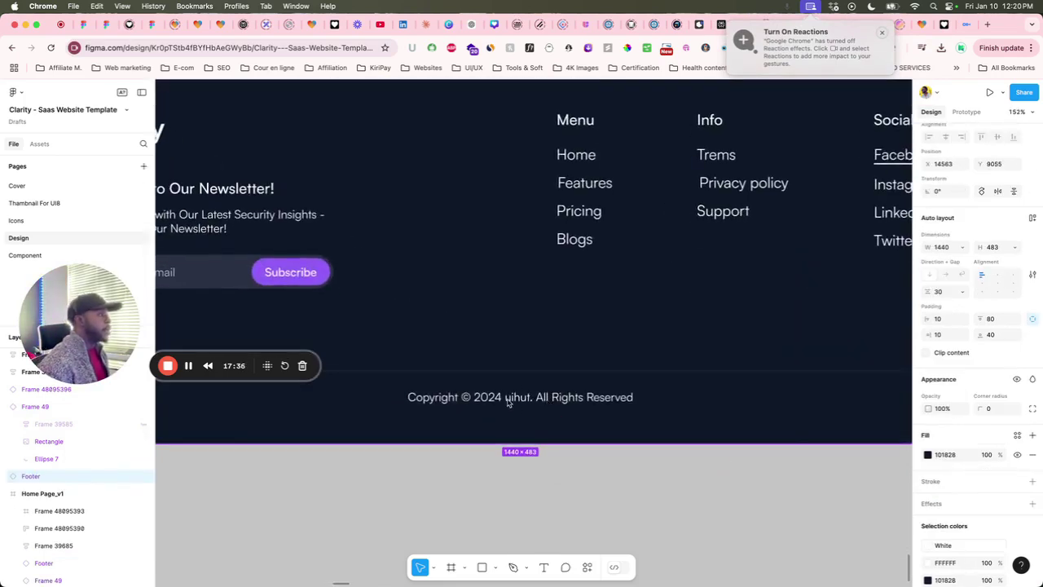
double_click(510, 399)
double_click(513, 399)
double_click(512, 400)
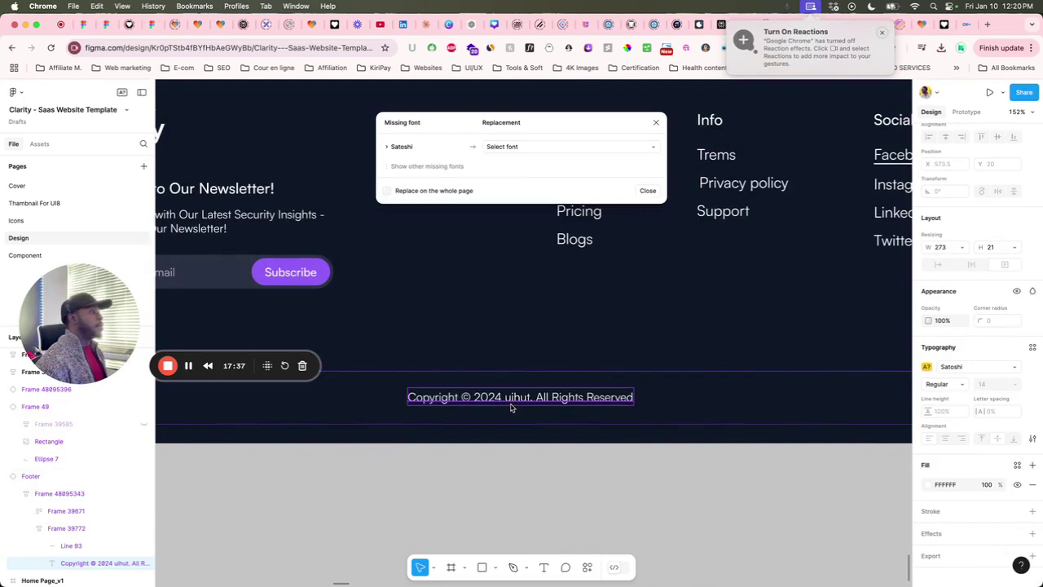
left_click(656, 122)
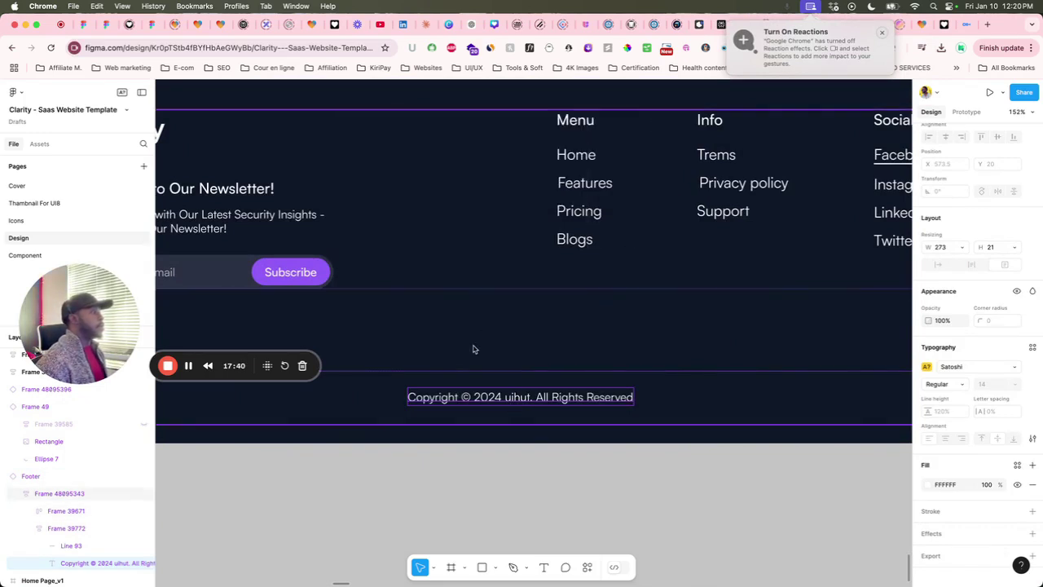
Export the whole duplicated Footer frame as a JPG at 3x scale
scroll(473, 349, "down", 5)
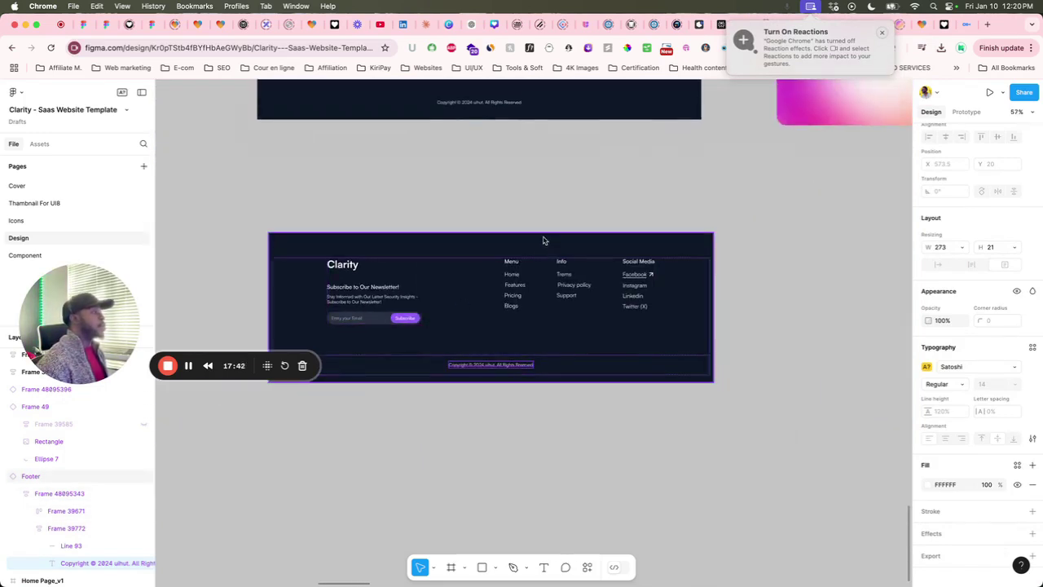
left_click(545, 237)
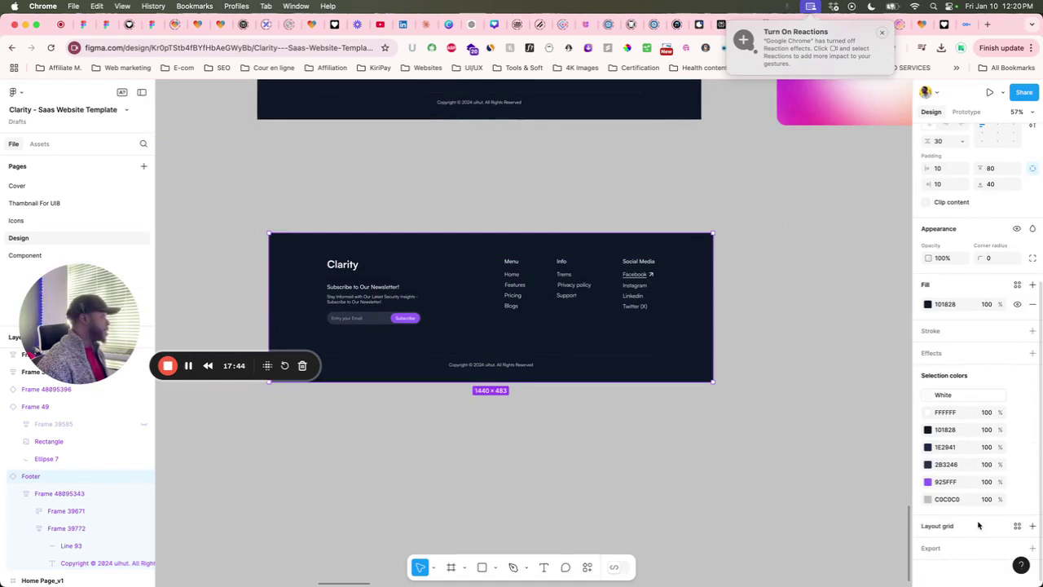
left_click(1031, 549)
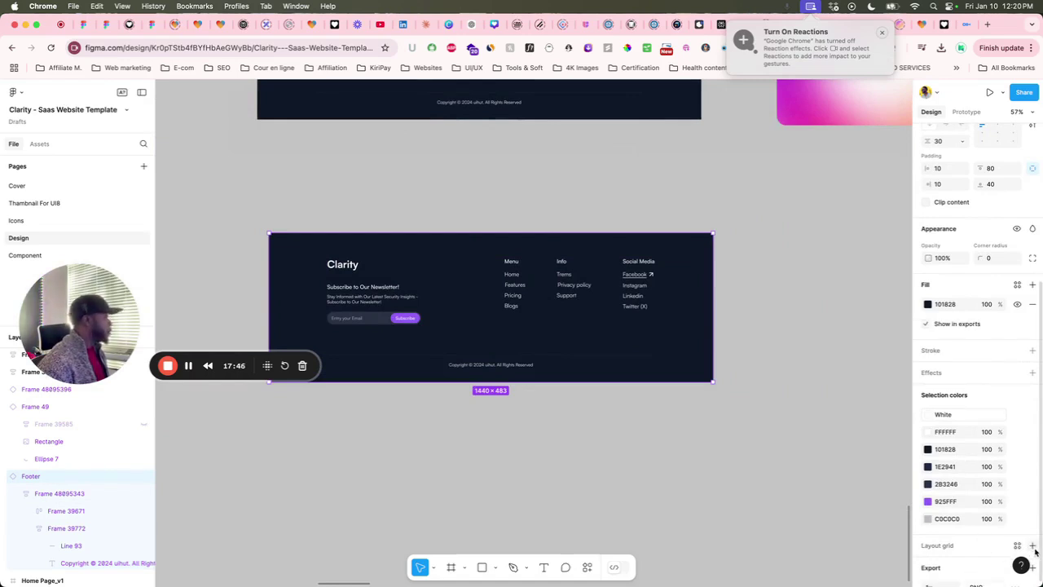
scroll(1002, 472, "down", 2)
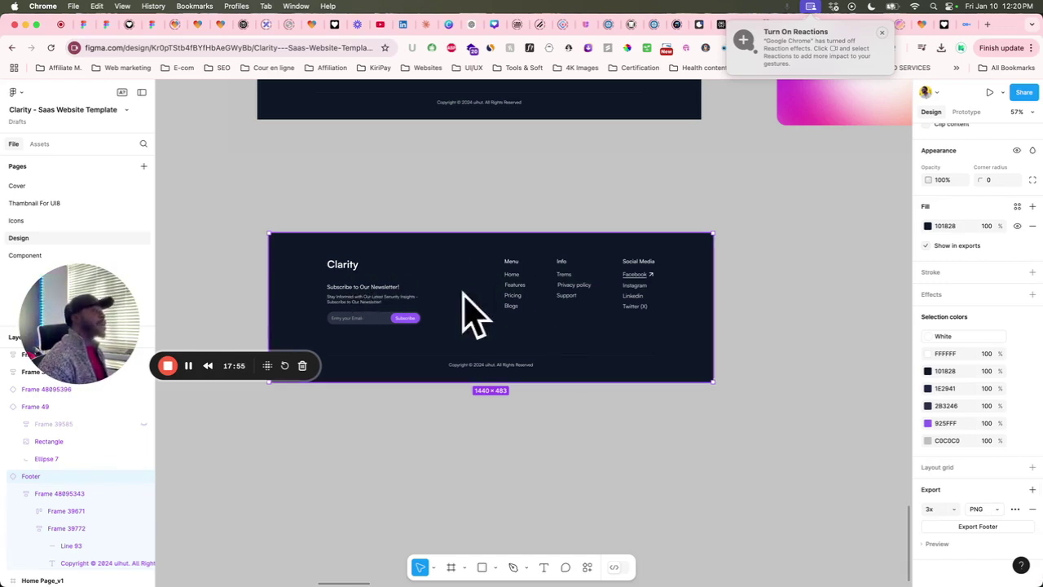
left_click(994, 509)
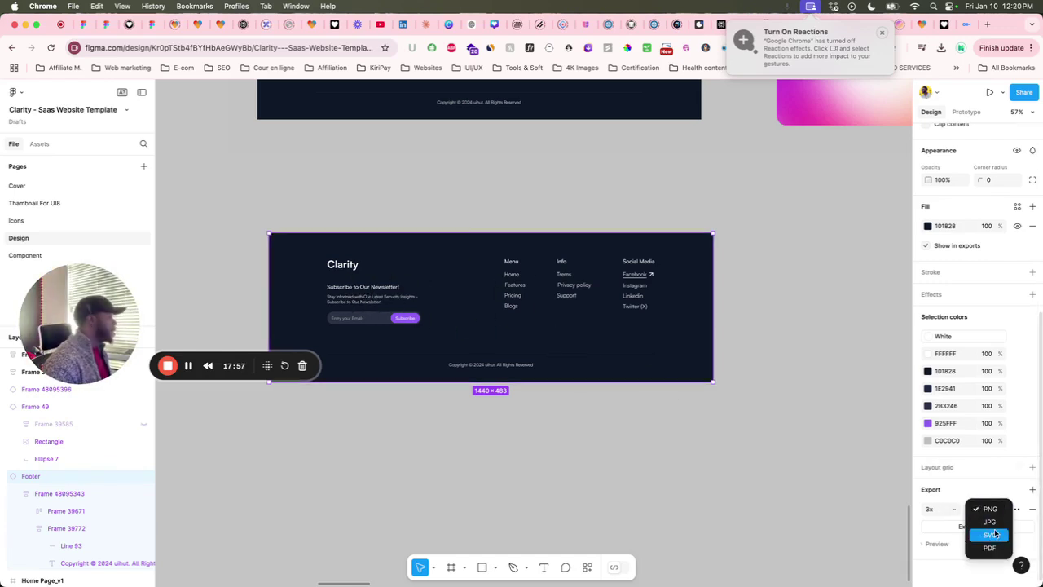
left_click(992, 522)
left_click(969, 527)
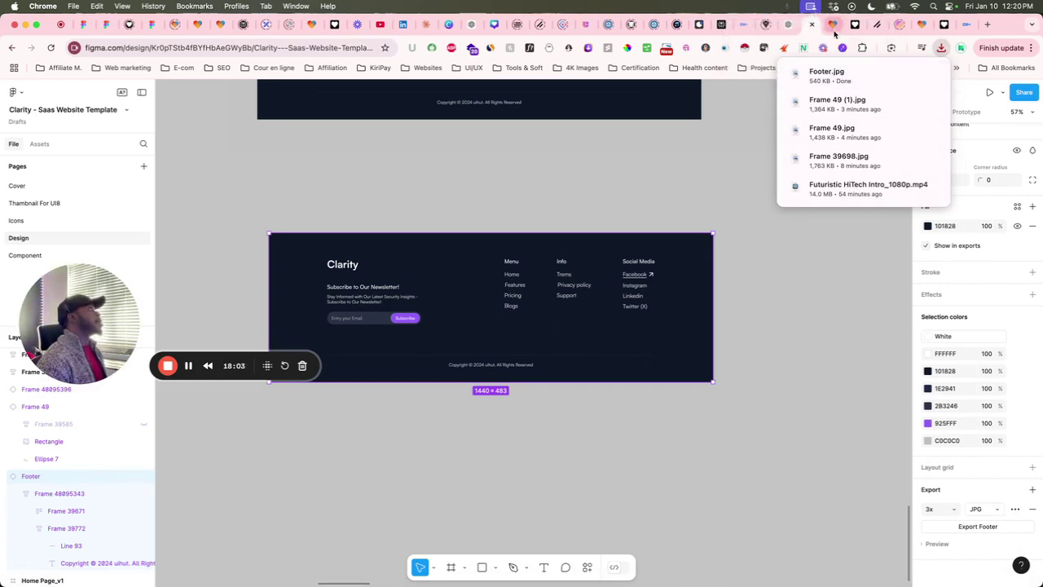
Switch to Lovable, check the new banner and draft the prompt "center the text , keep it in black and round corner the button"
left_click(832, 24)
scroll(656, 284, "down", 3)
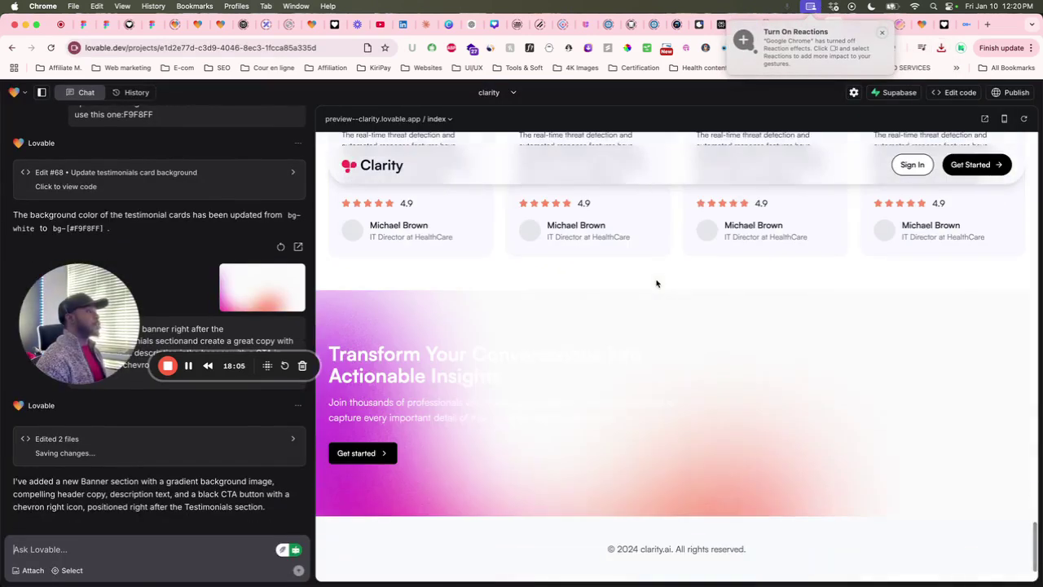
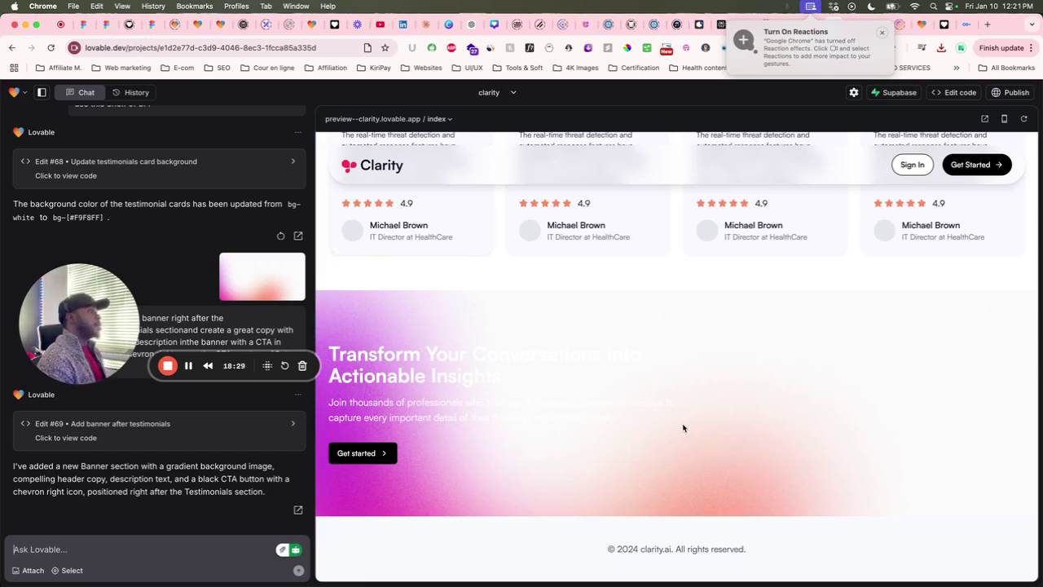
type("center t")
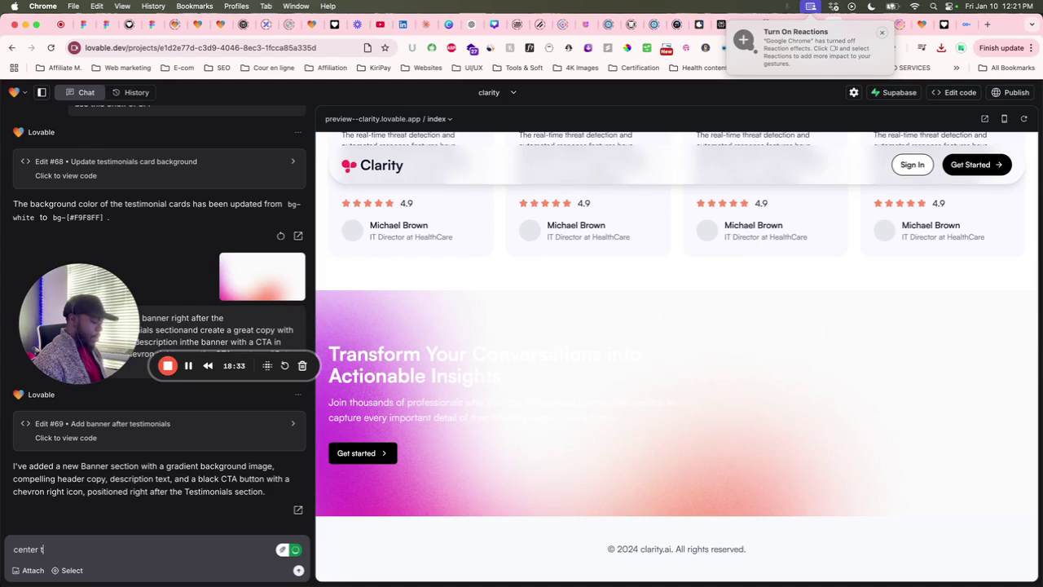
type("he text , kee")
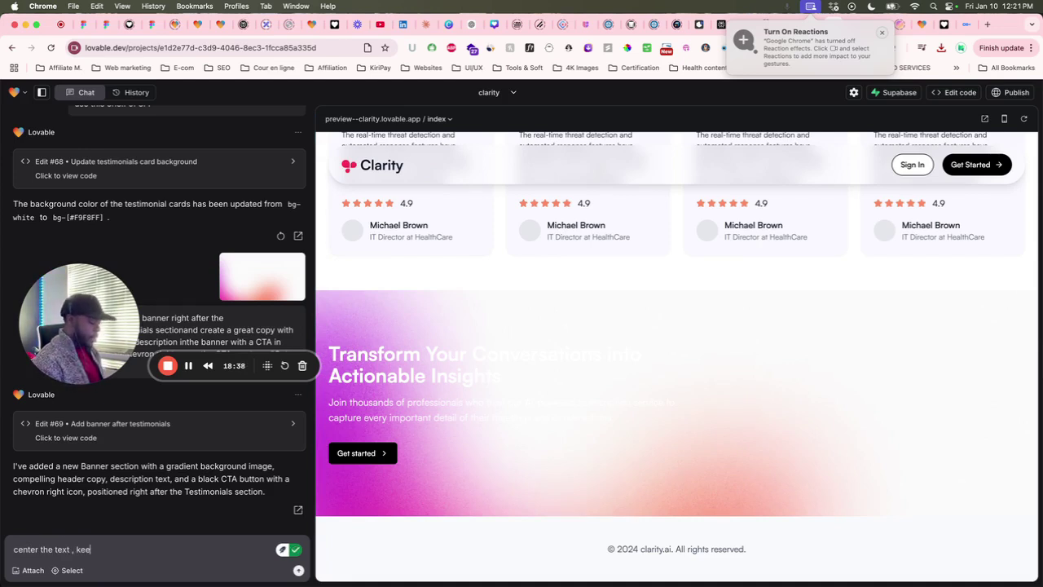
type("p it in black")
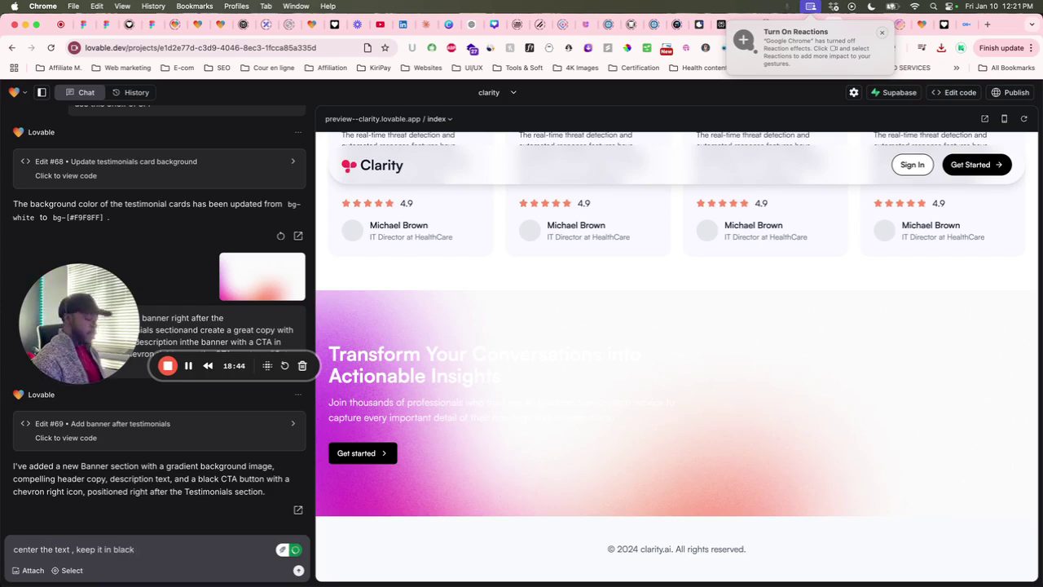
type(" and round ")
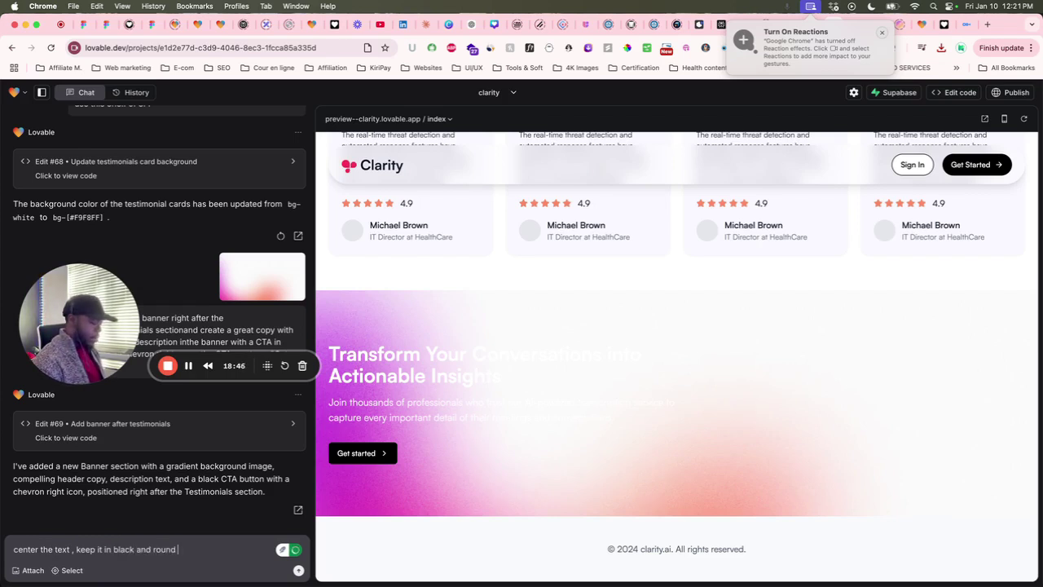
type("c")
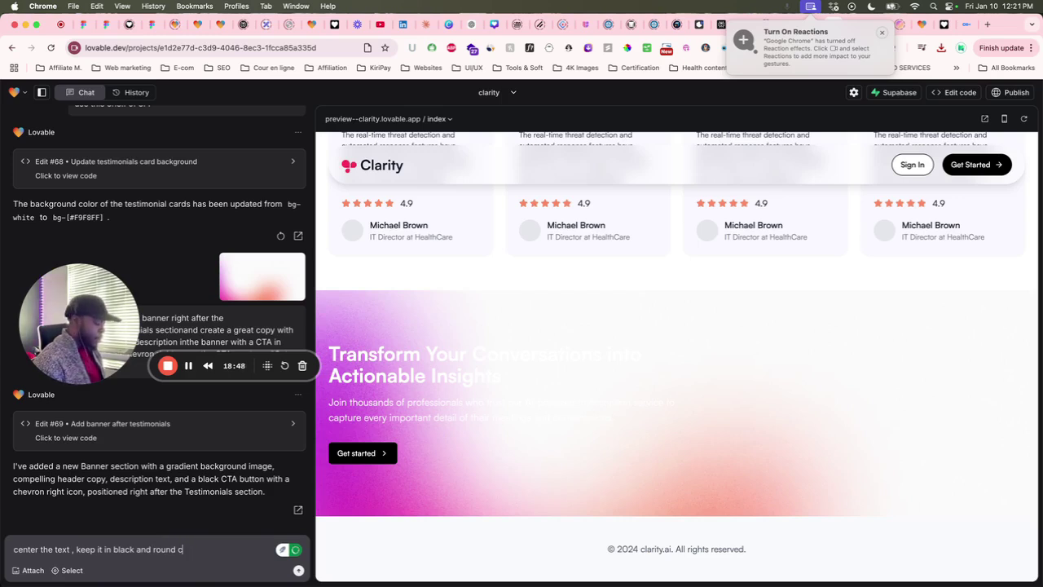
type("ornet the ")
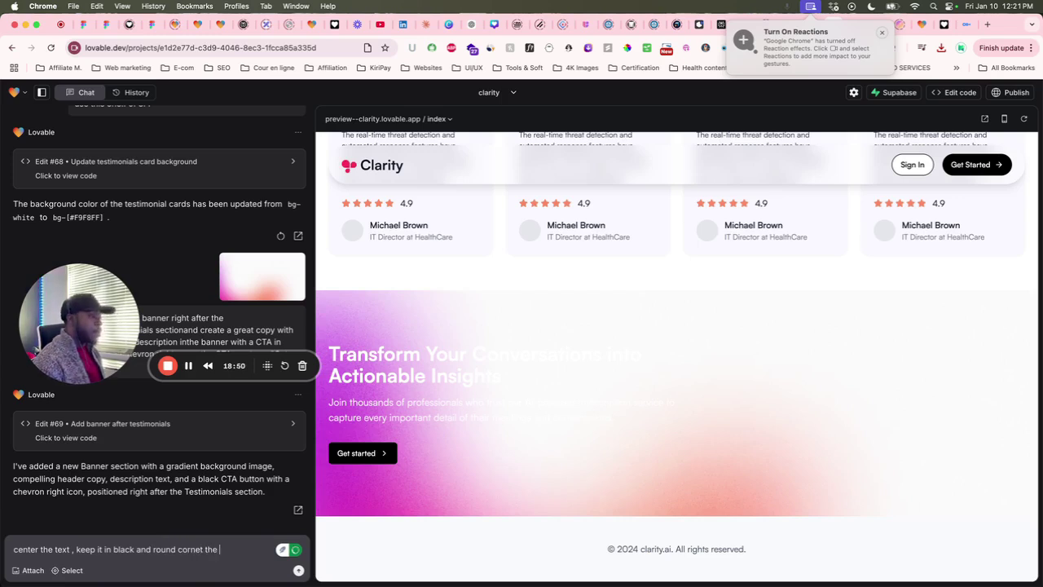
type("button")
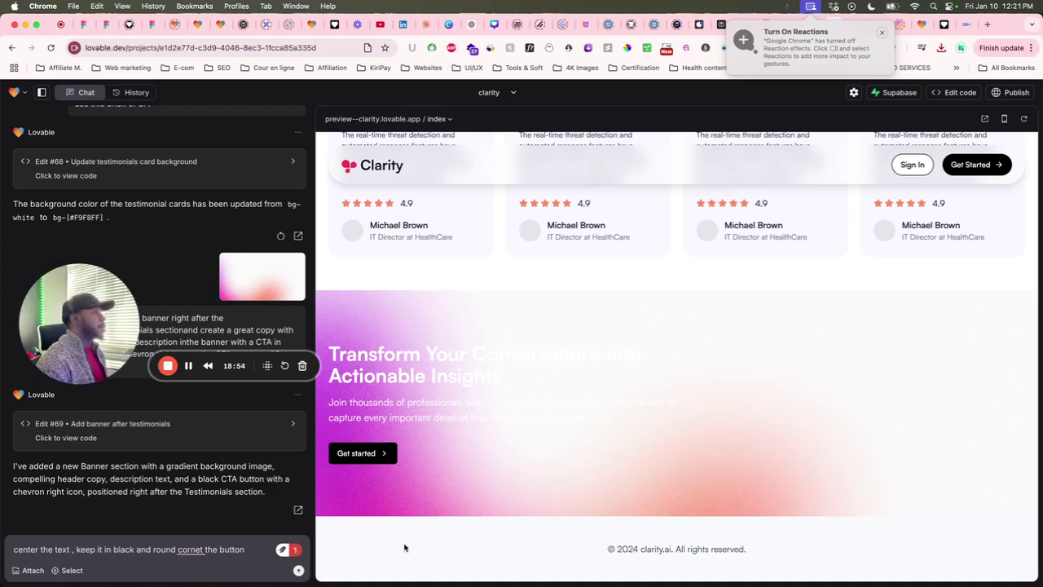
left_click(201, 553)
key("BackSpace")
type("r")
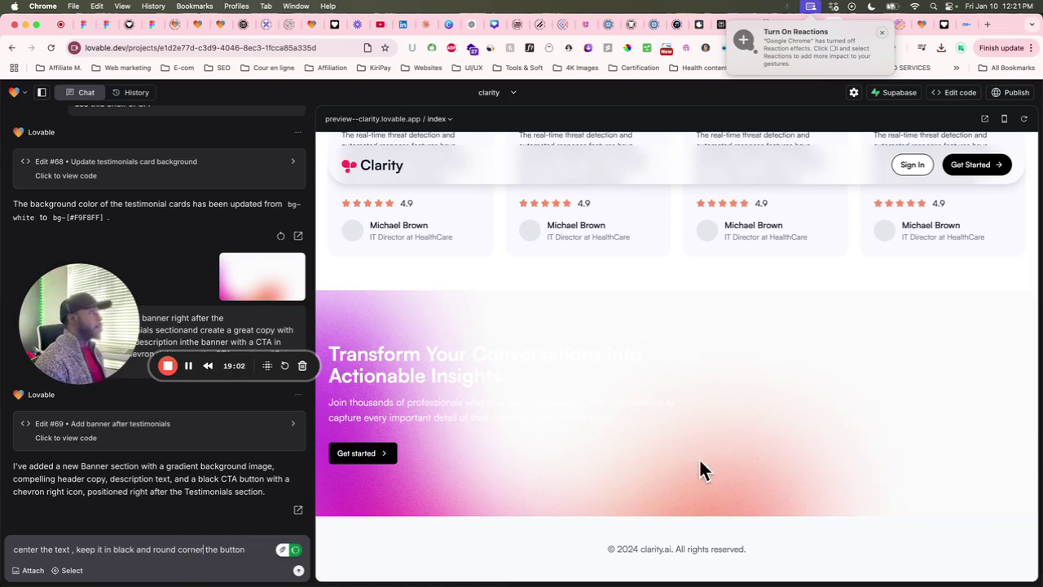
Extend the prompt with "and lastly create a margin on bot sides on the banner" and look over the preview page's earlier sections
left_click(255, 554)
type("and last")
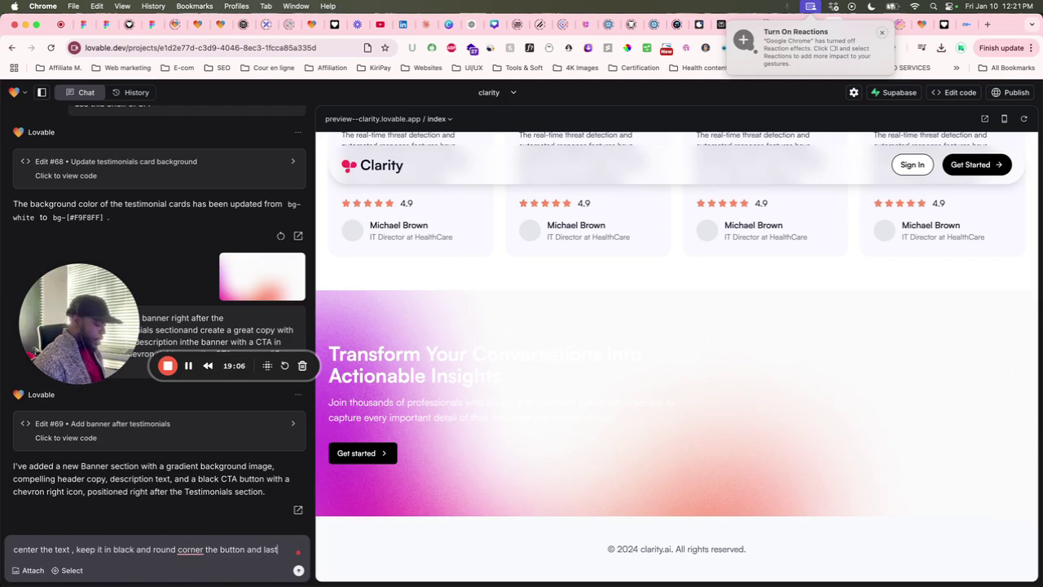
type("ly crea")
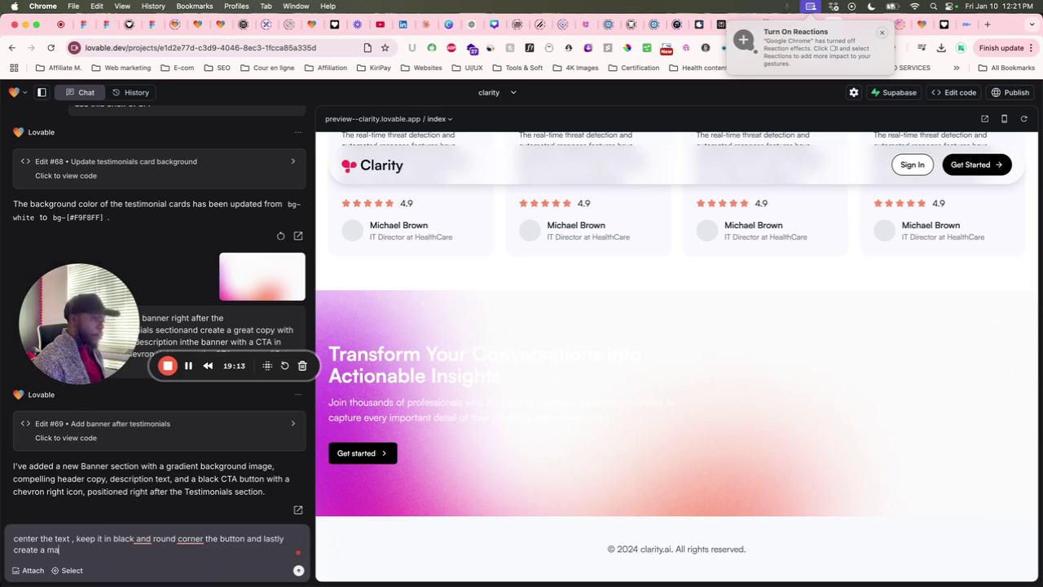
type("te a margin ")
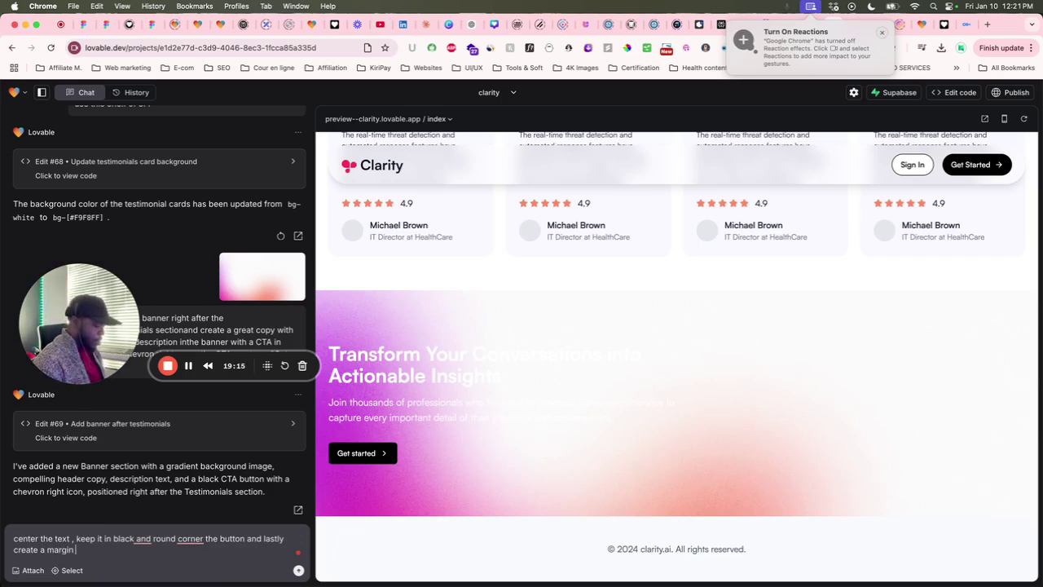
type("o")
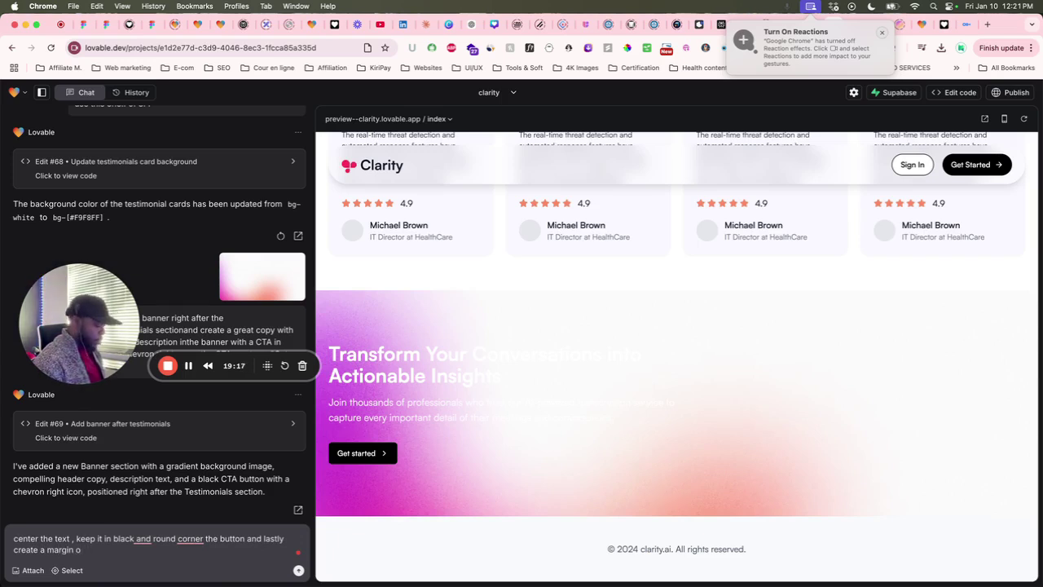
type("m bot sid")
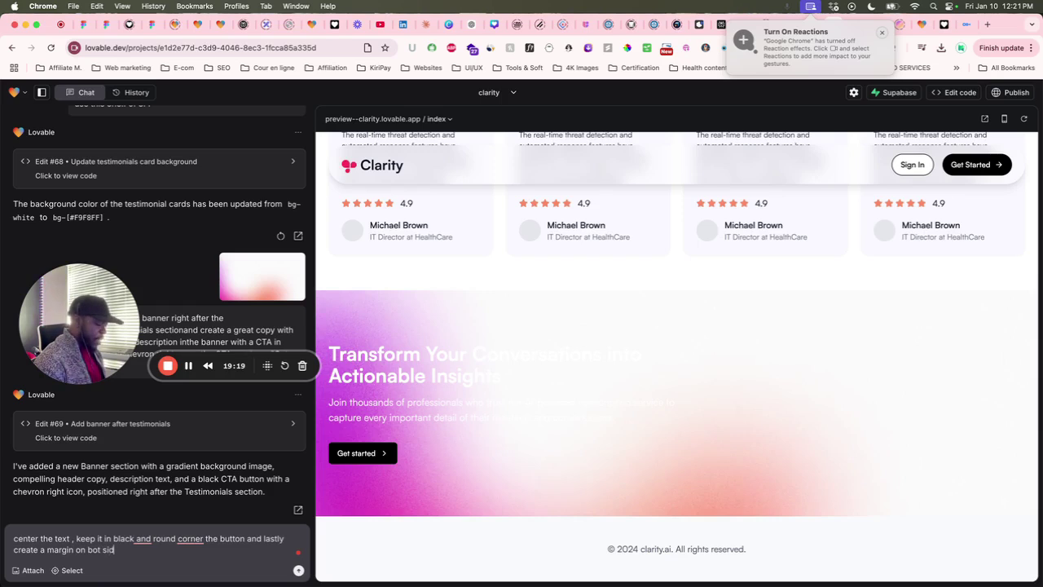
type("es on the ")
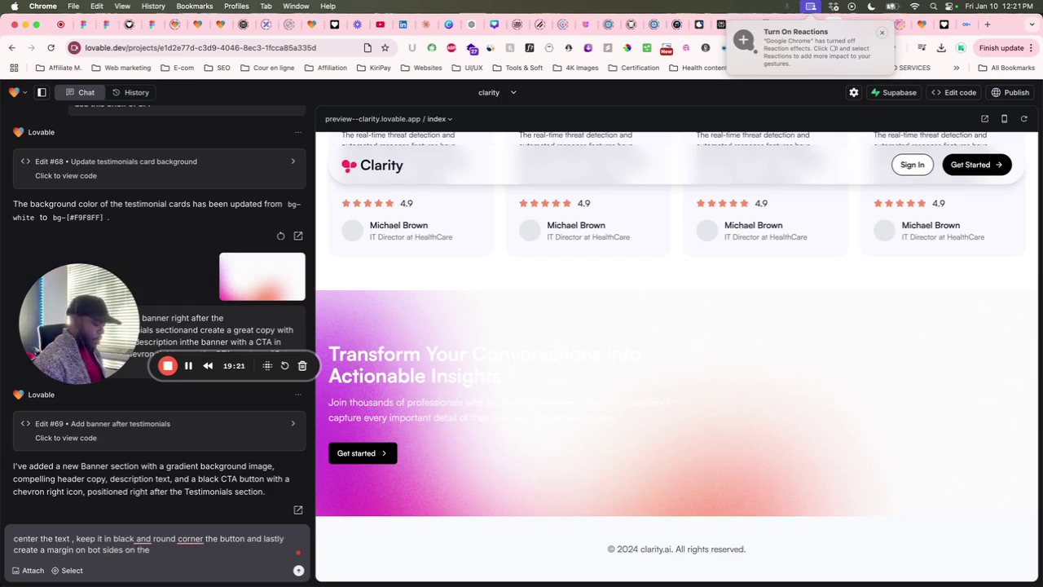
type("banner")
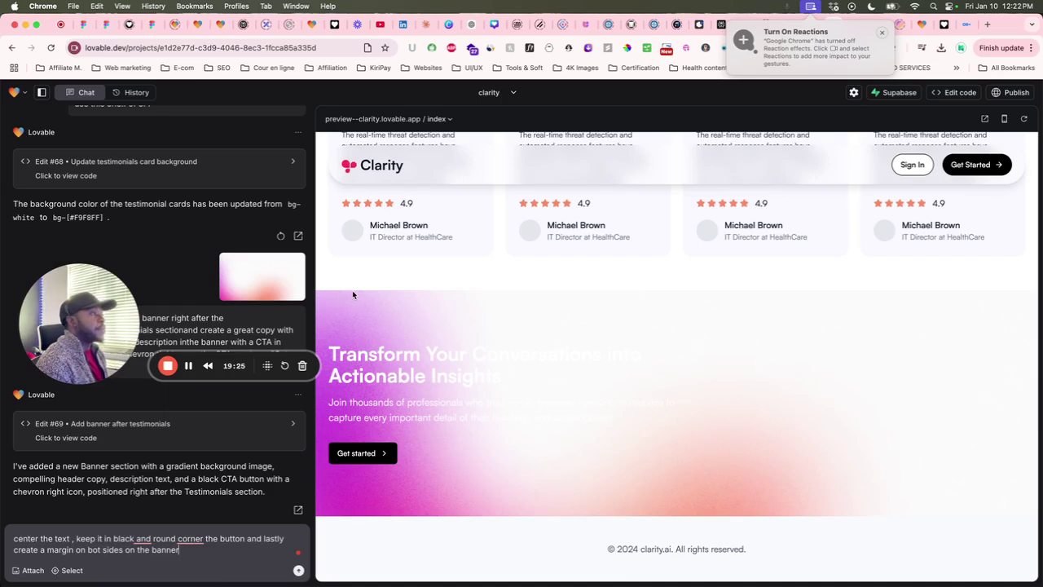
scroll(551, 334, "up", 15)
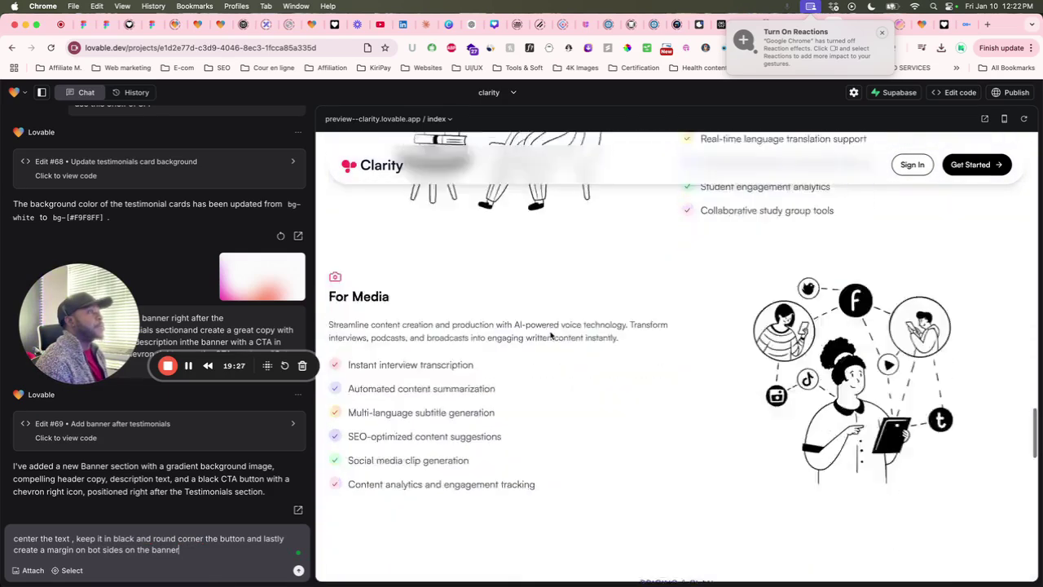
Examine the preview page's sections, especially the hero dashboard image's side margins, for comparison with the call-to-action banner
scroll(551, 334, "down", 15)
scroll(340, 328, "up", 6)
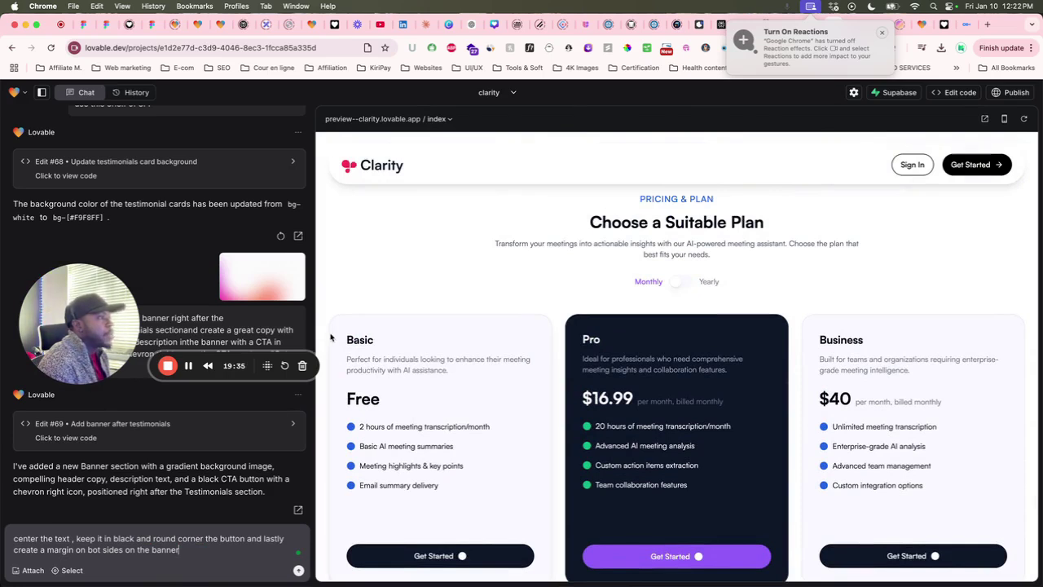
scroll(334, 334, "up", 20)
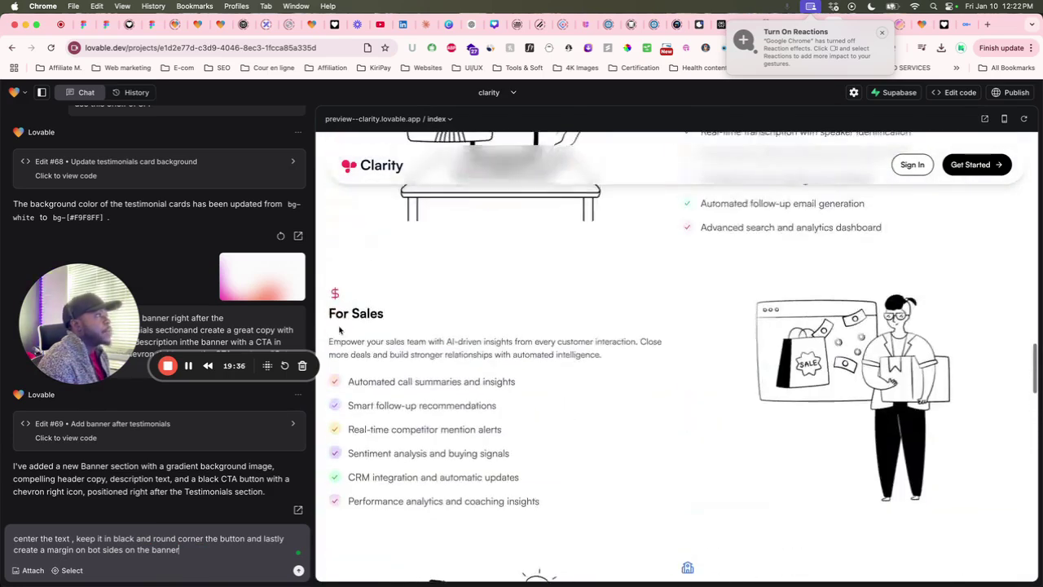
scroll(354, 299, "up", 20)
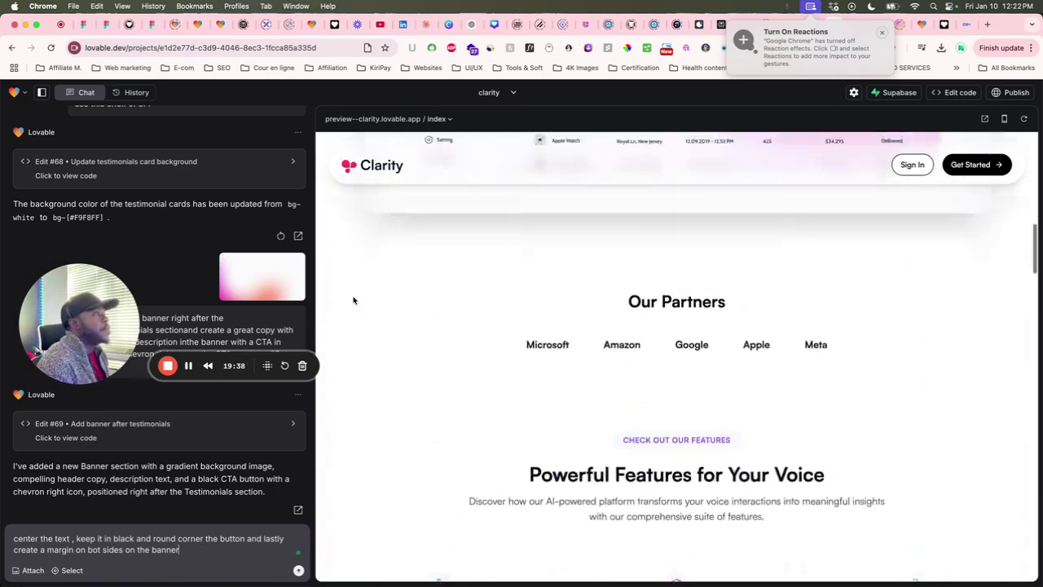
scroll(354, 300, "up", 5)
scroll(353, 299, "down", 12)
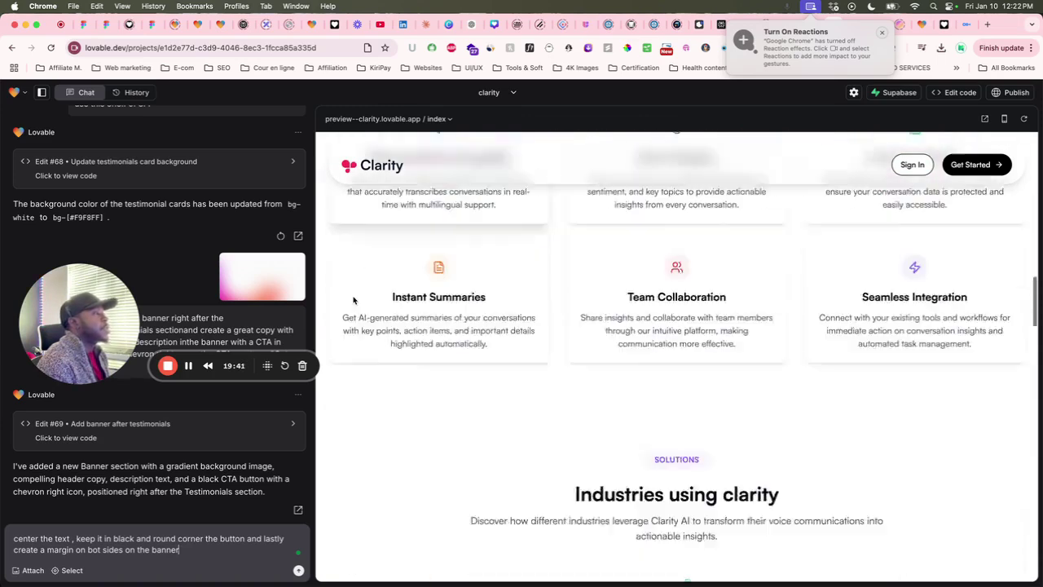
scroll(353, 300, "down", 4)
scroll(354, 300, "up", 15)
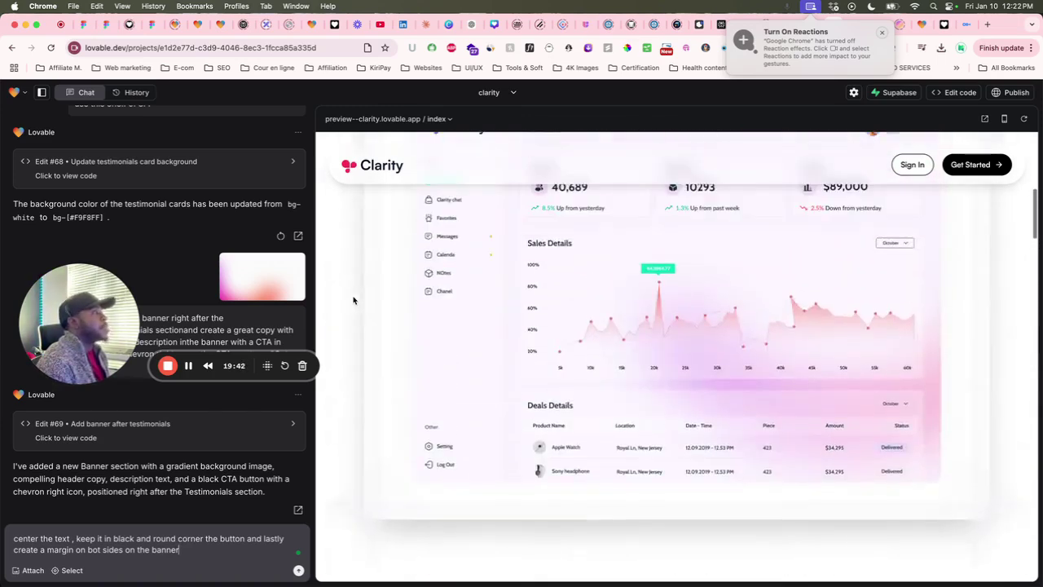
scroll(395, 350, "up", 3)
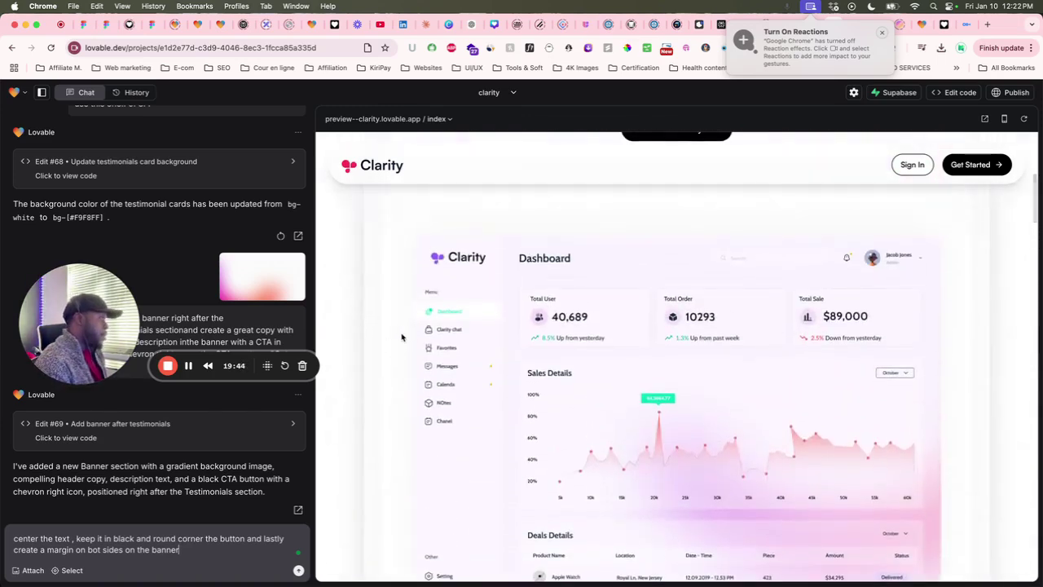
scroll(405, 342, "down", 8)
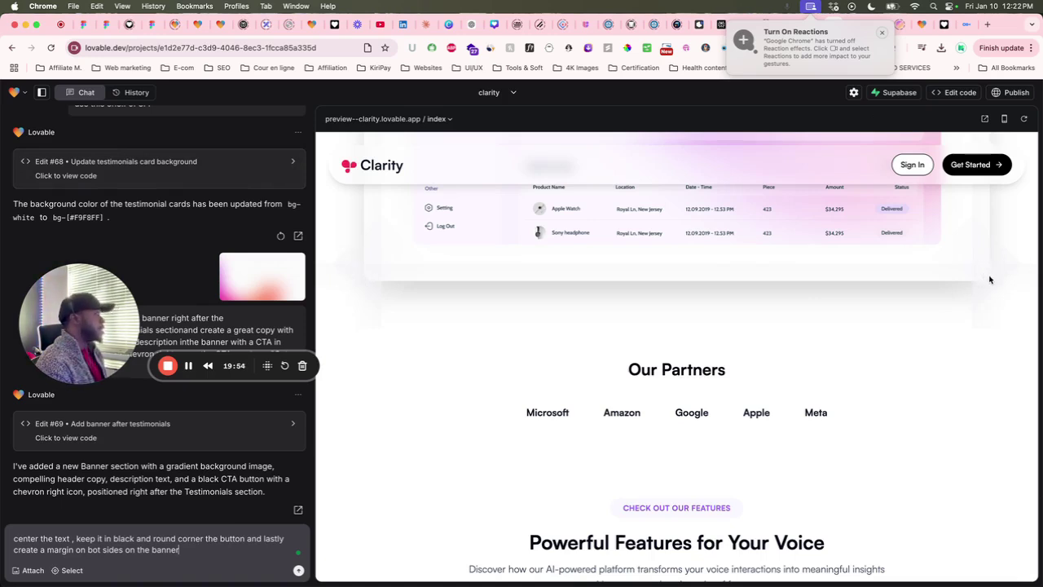
scroll(481, 261, "up", 3)
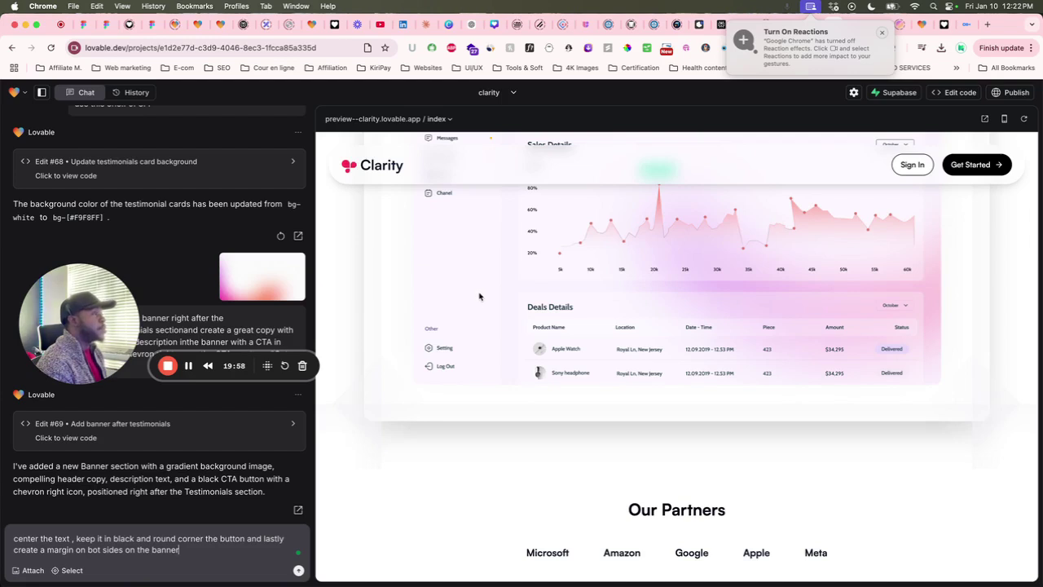
scroll(544, 334, "down", 15)
scroll(545, 334, "down", 3)
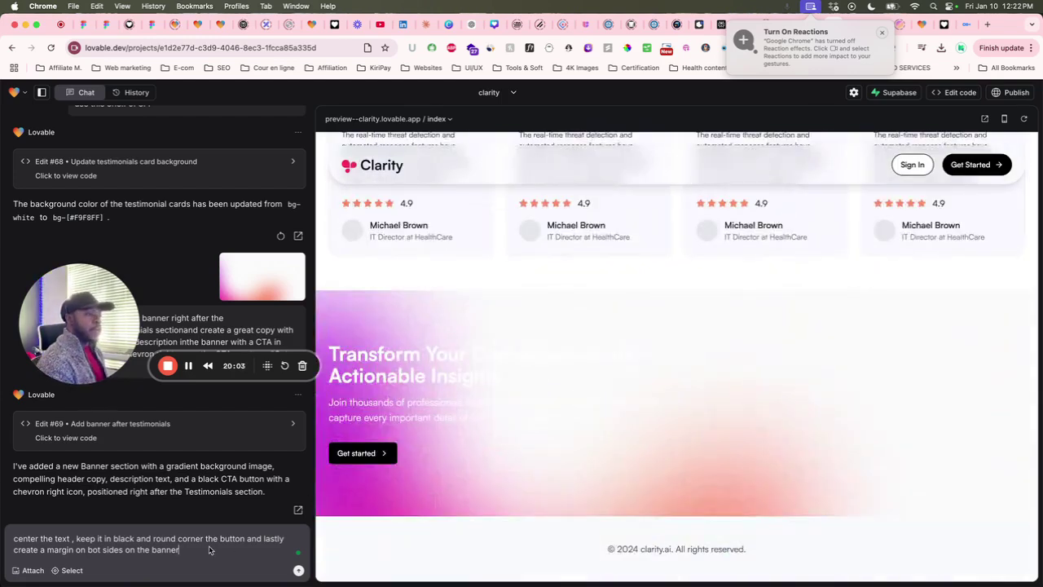
Extend the drafted banner prompt with ", use the same margin used on the hero image"
type(", use ")
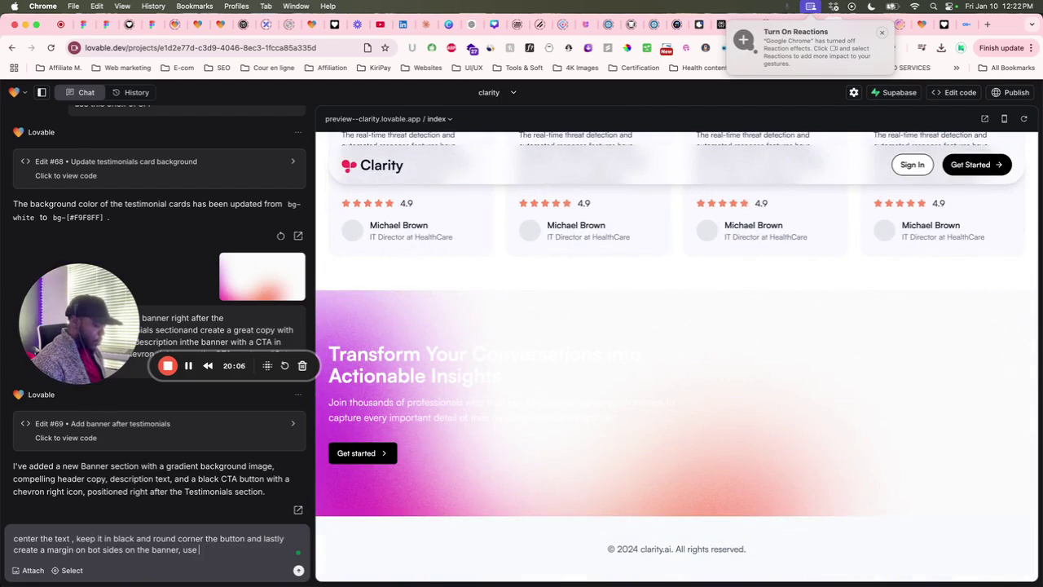
type("the same mar")
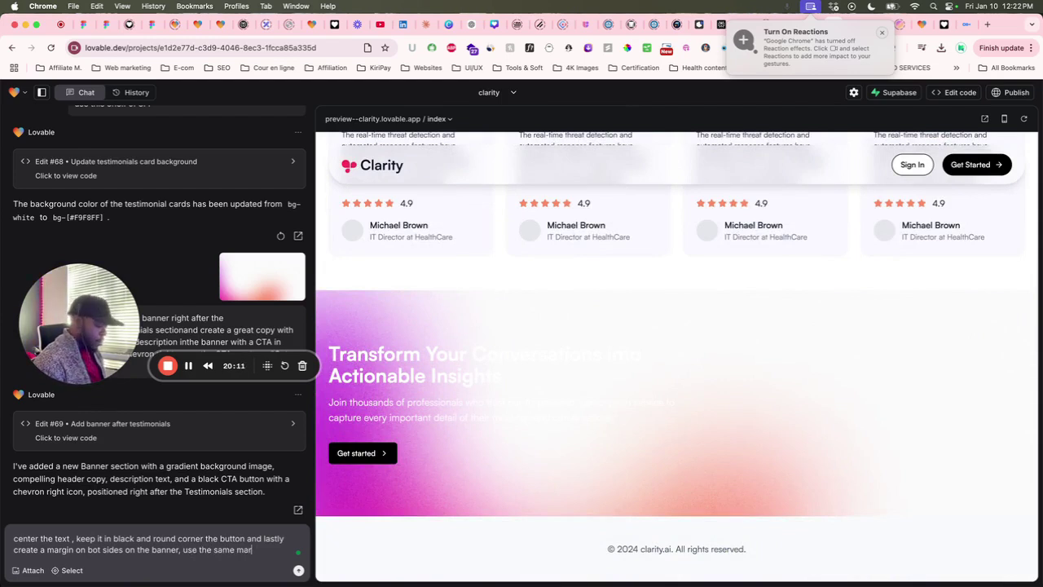
type("gin")
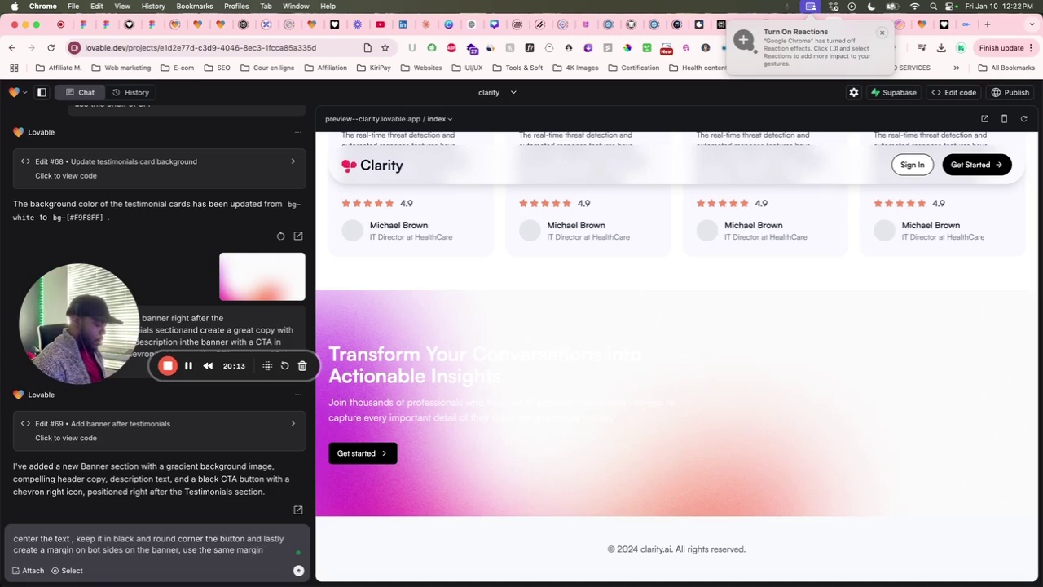
type(" used o")
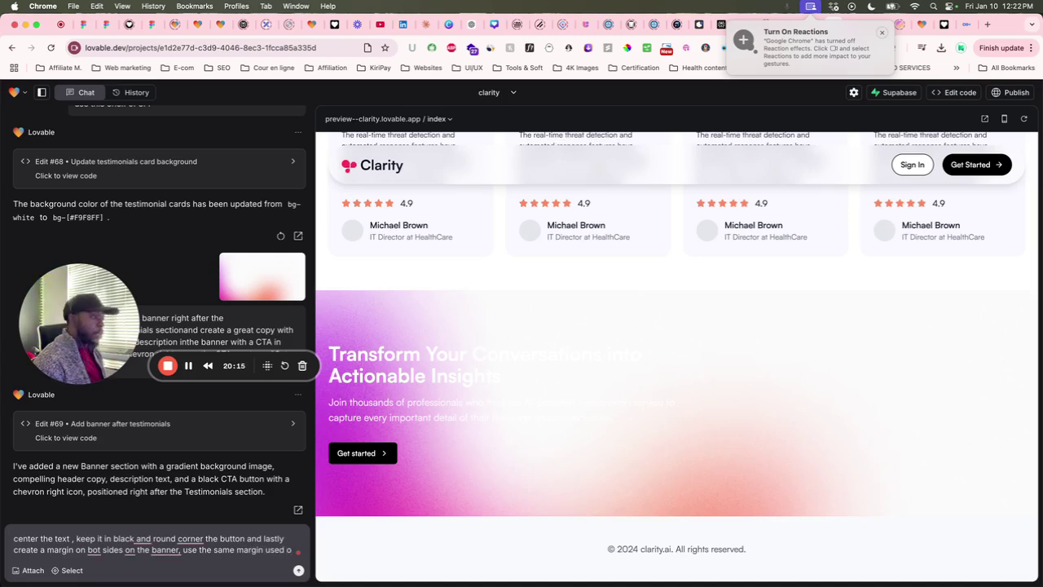
type("n the")
type(" her")
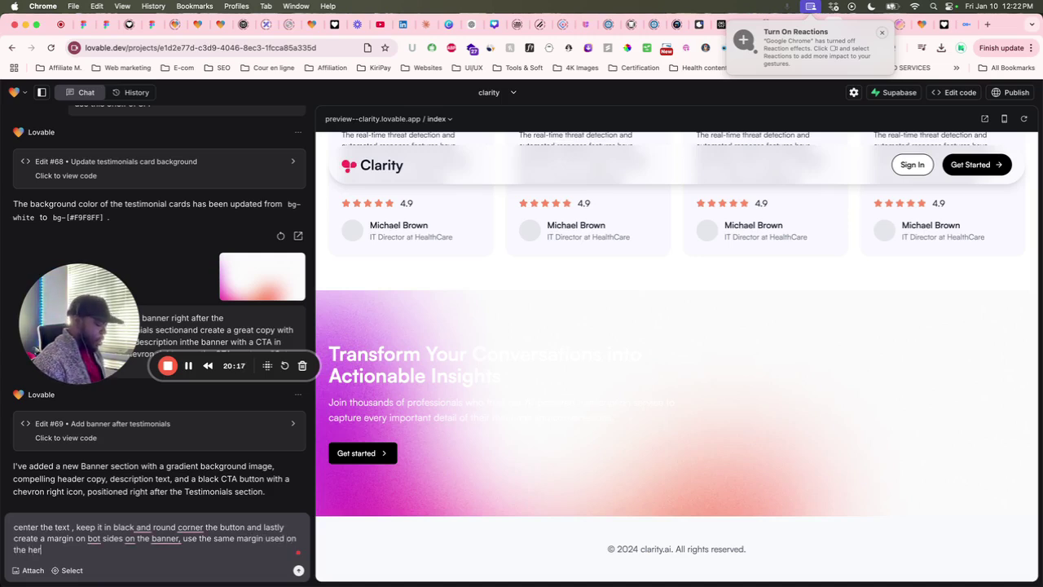
type("o ")
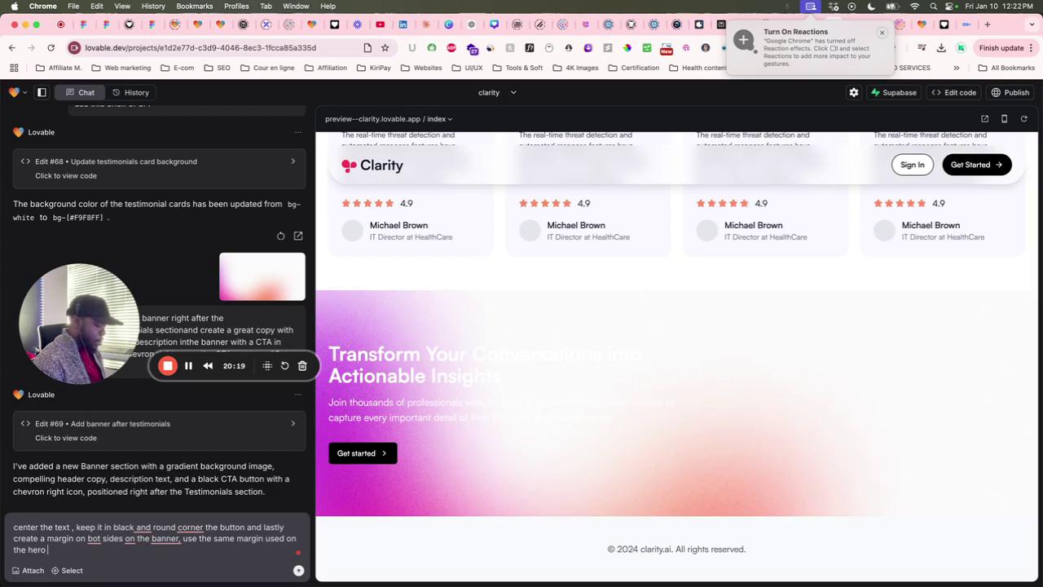
type("image")
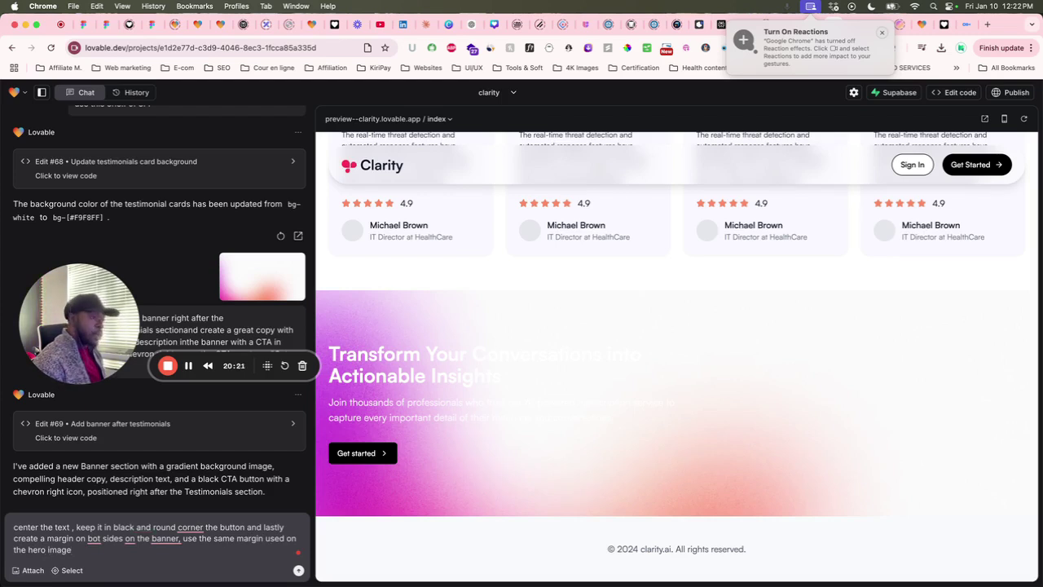
type(" compa")
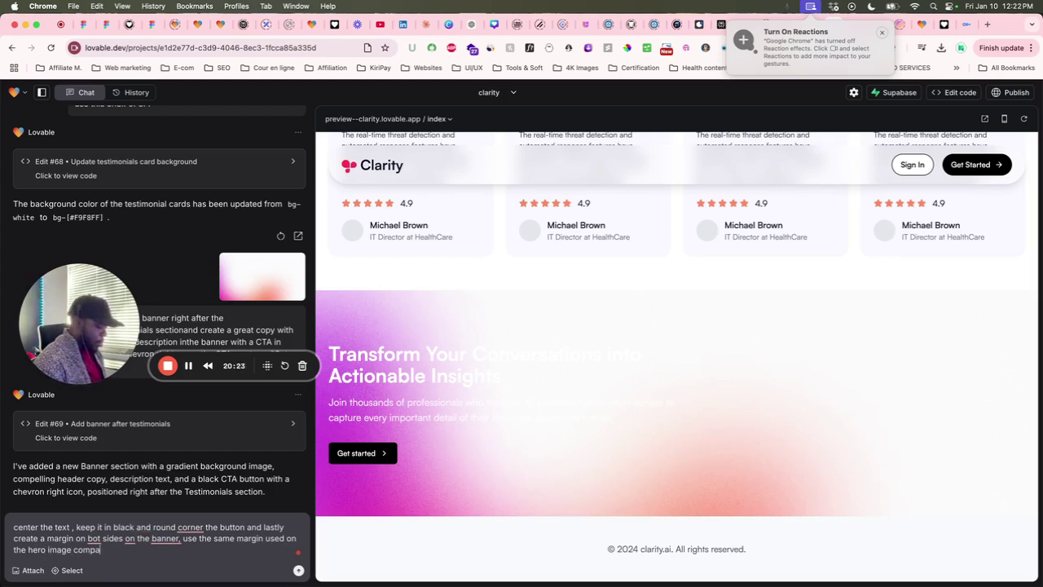
type("red to the")
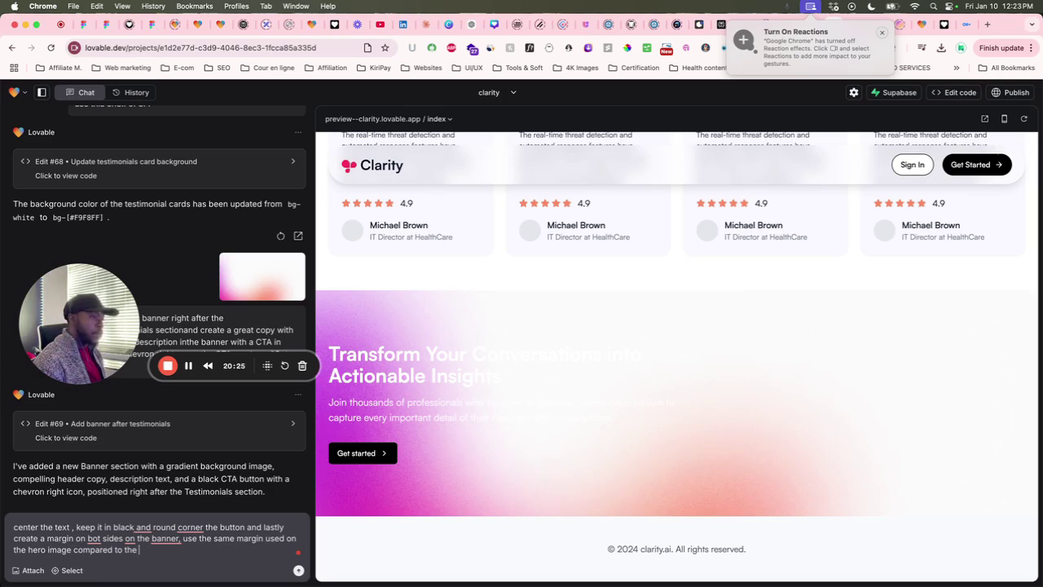
key("BackSpace")
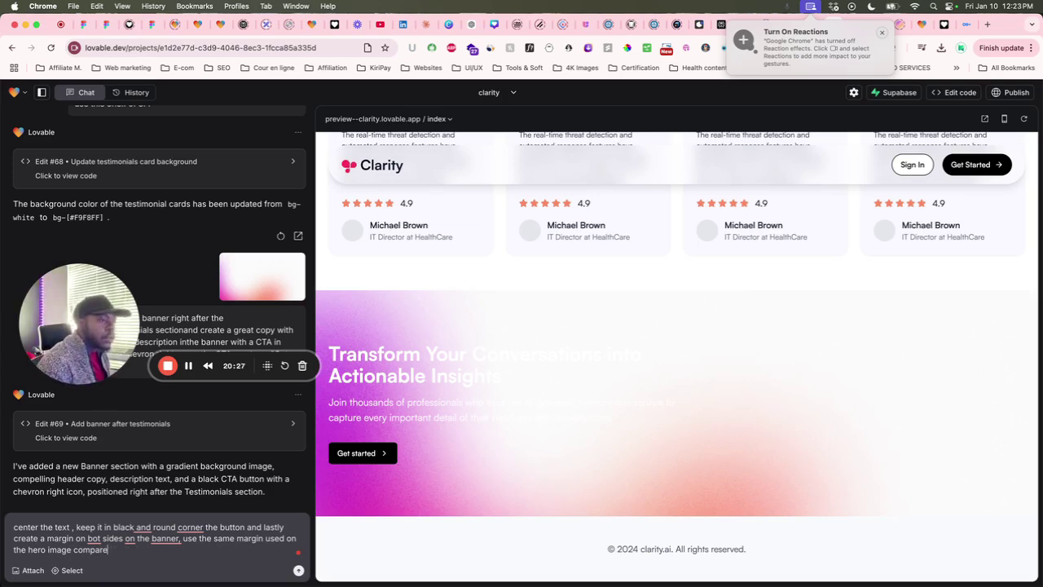
key("BackSpace")
key("BackSpace")
key("BackSpace")
key("BackSpace")
key("BackSpace")
key("BackSpace")
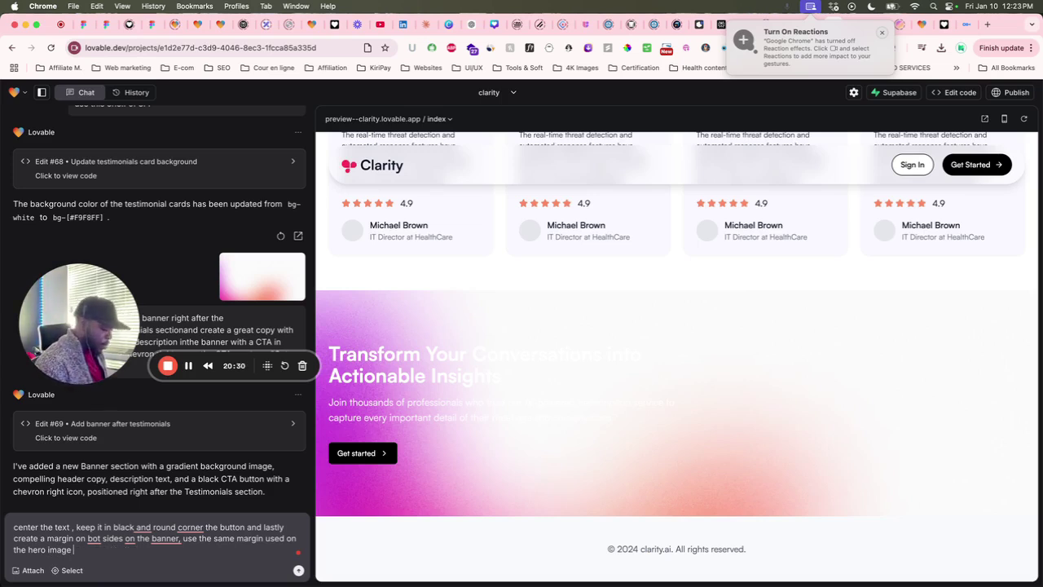
type("com")
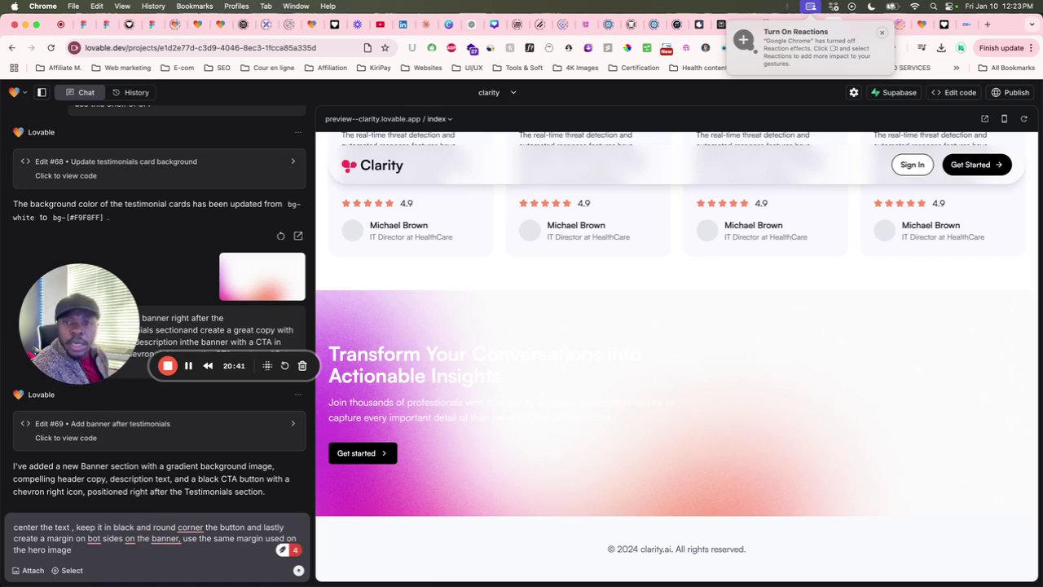
Submit the banner refinement prompt and look back over the preview sections above the banner
left_click(298, 570)
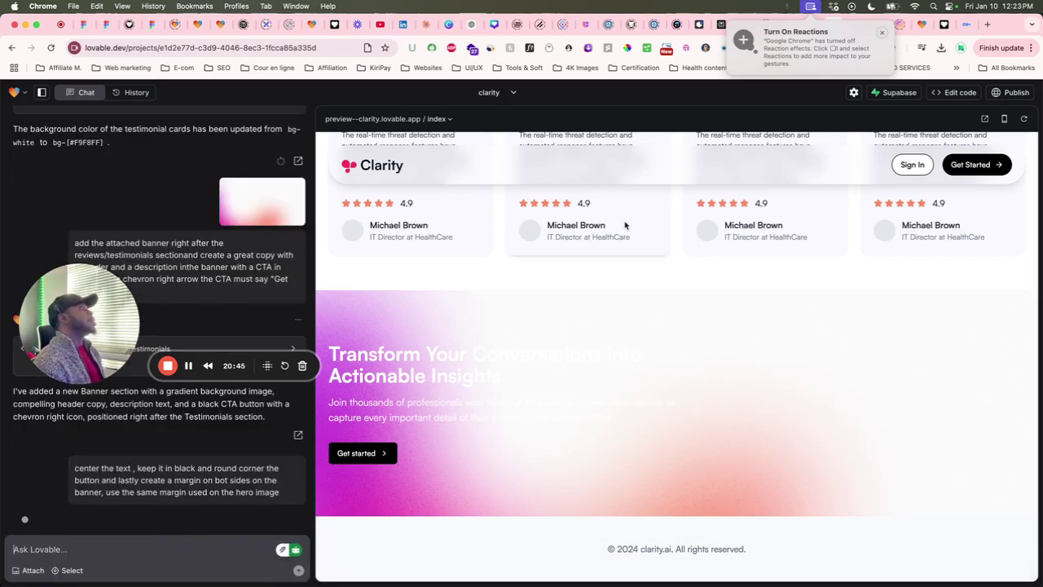
scroll(654, 266, "up", 2)
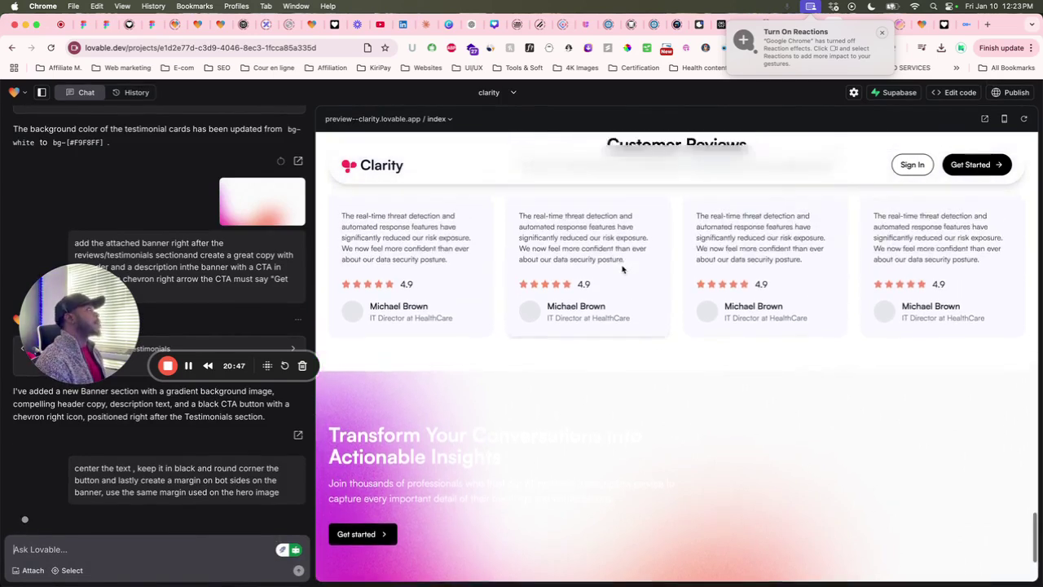
scroll(624, 269, "up", 10)
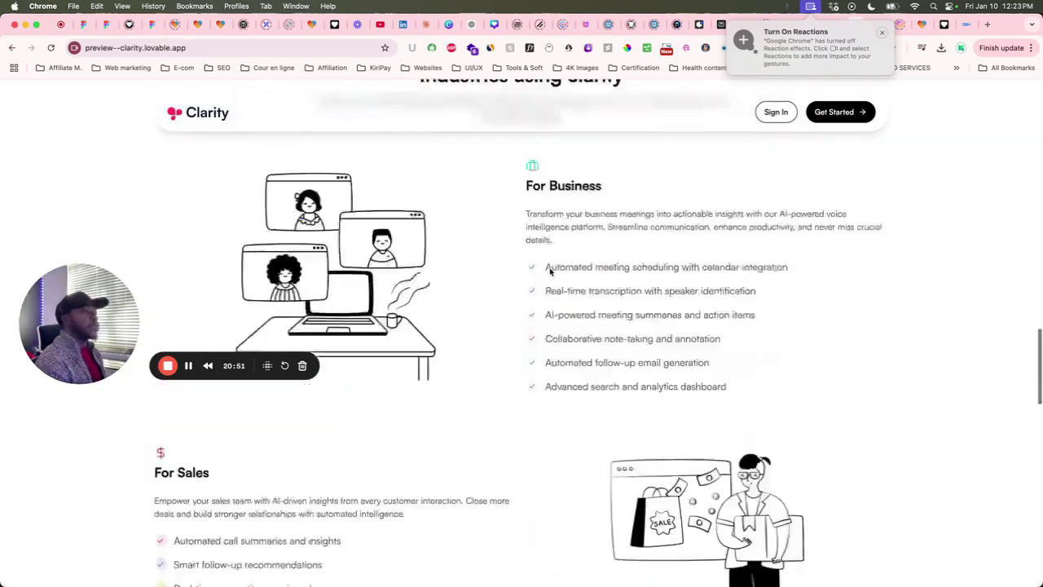
Examine the standalone preview at preview--clarity.lovable.app from the hero image down to the pricing section and footer
scroll(549, 271, "up", 15)
scroll(497, 226, "down", 5)
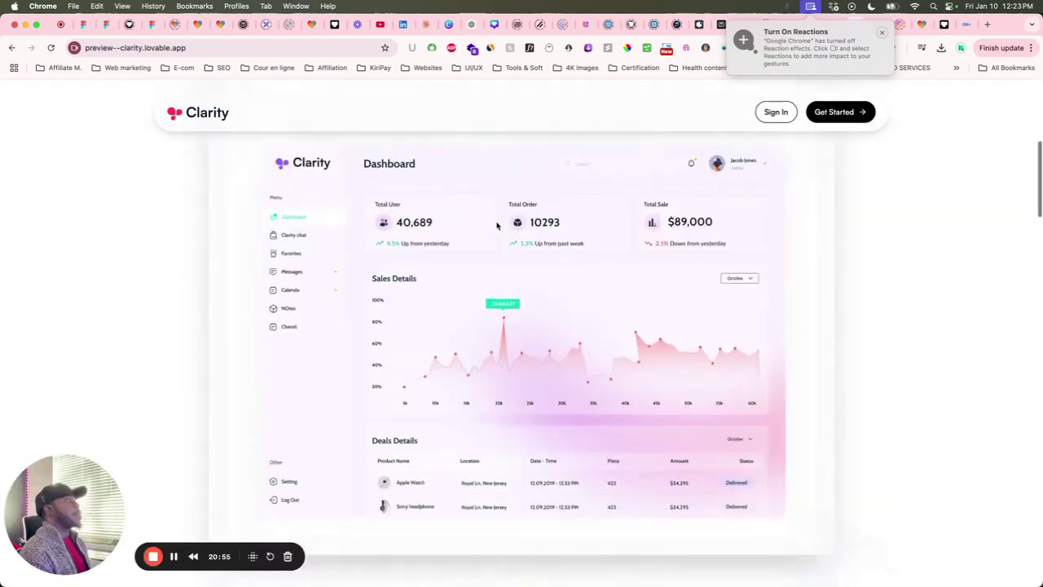
scroll(497, 225, "up", 5)
scroll(636, 287, "down", 2)
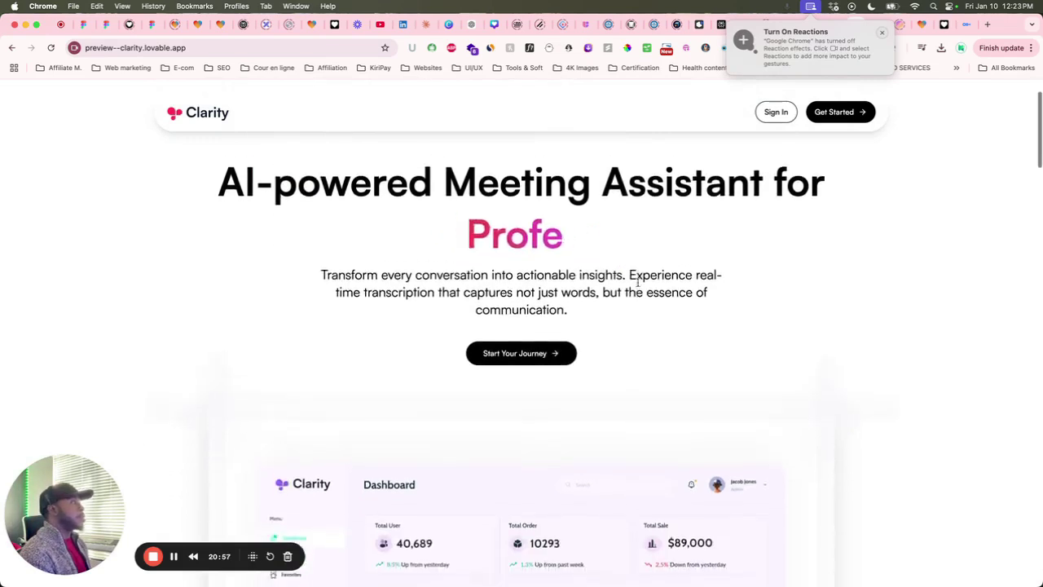
scroll(738, 302, "down", 5)
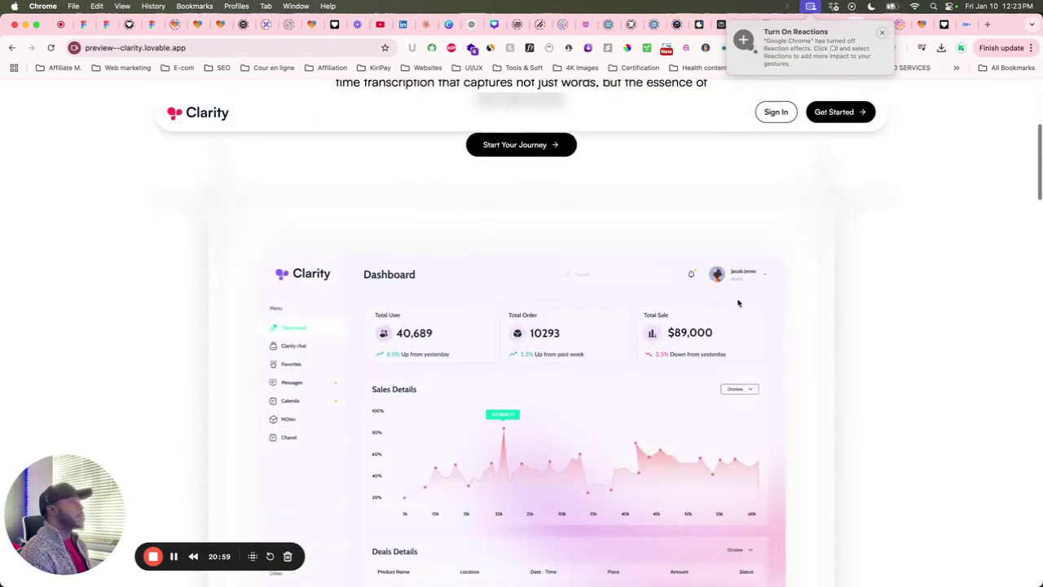
scroll(738, 302, "down", 10)
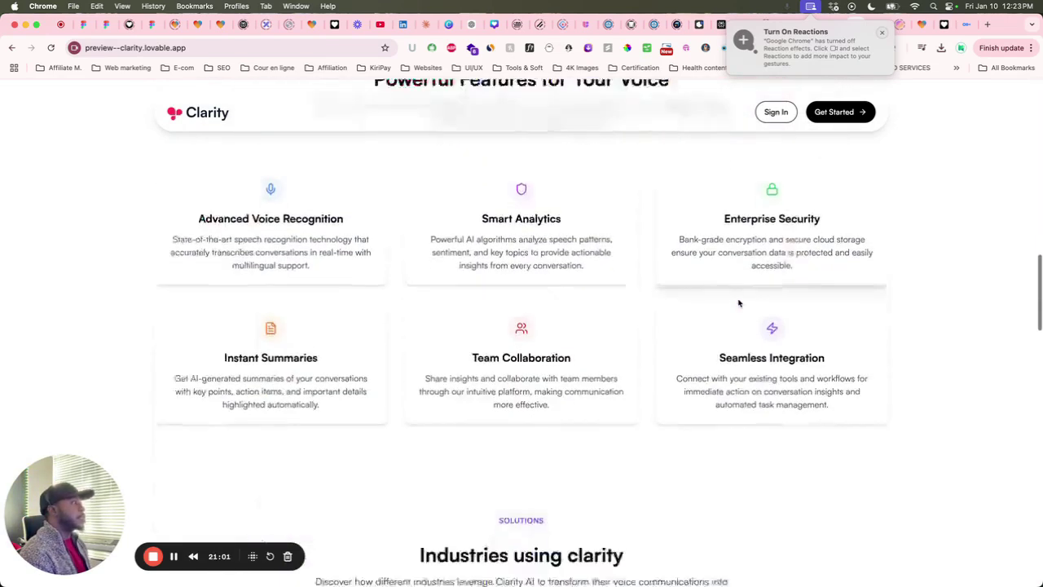
scroll(738, 302, "down", 10)
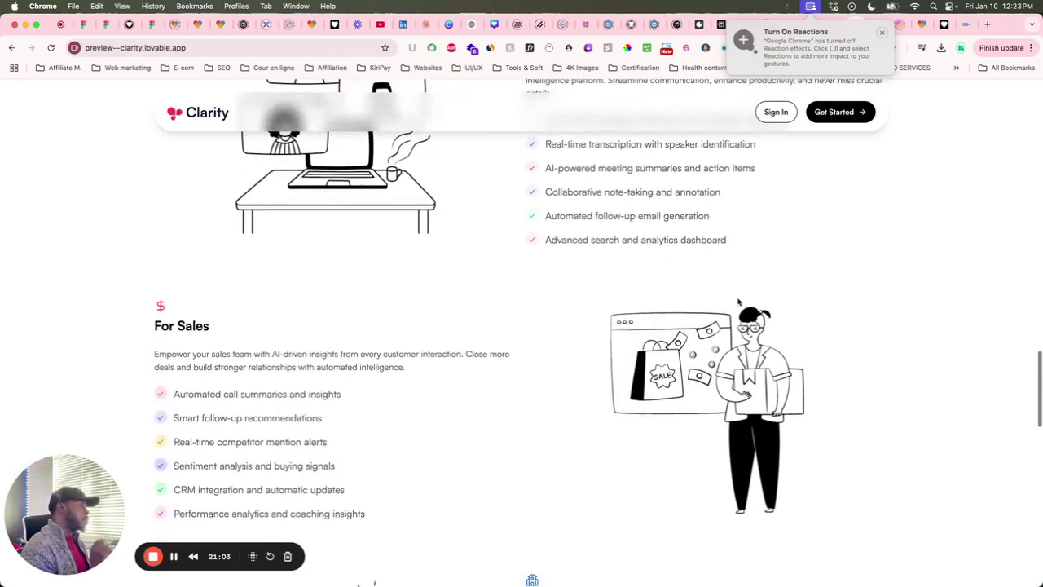
scroll(468, 301, "down", 10)
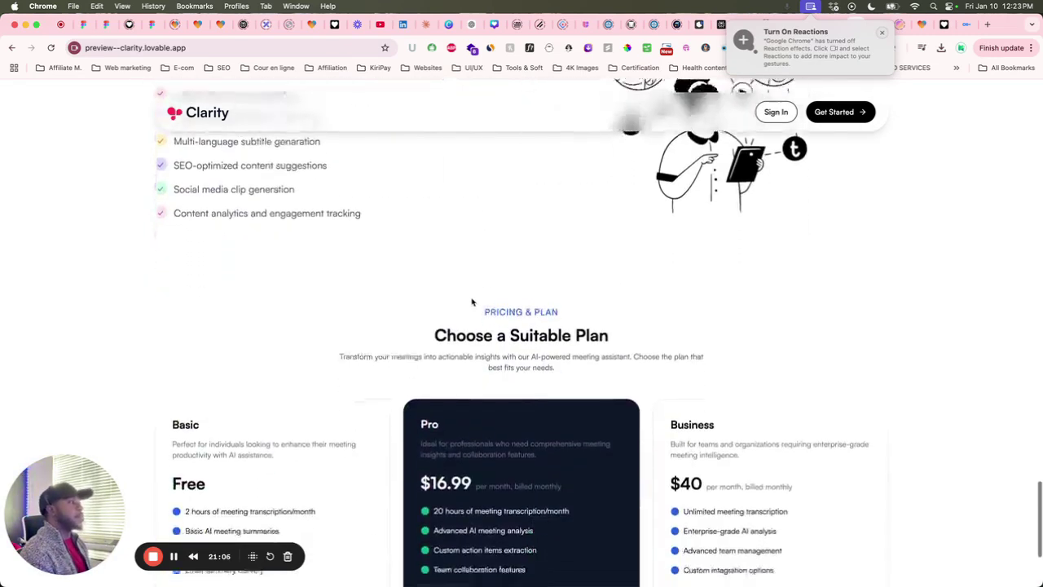
scroll(471, 302, "down", 3)
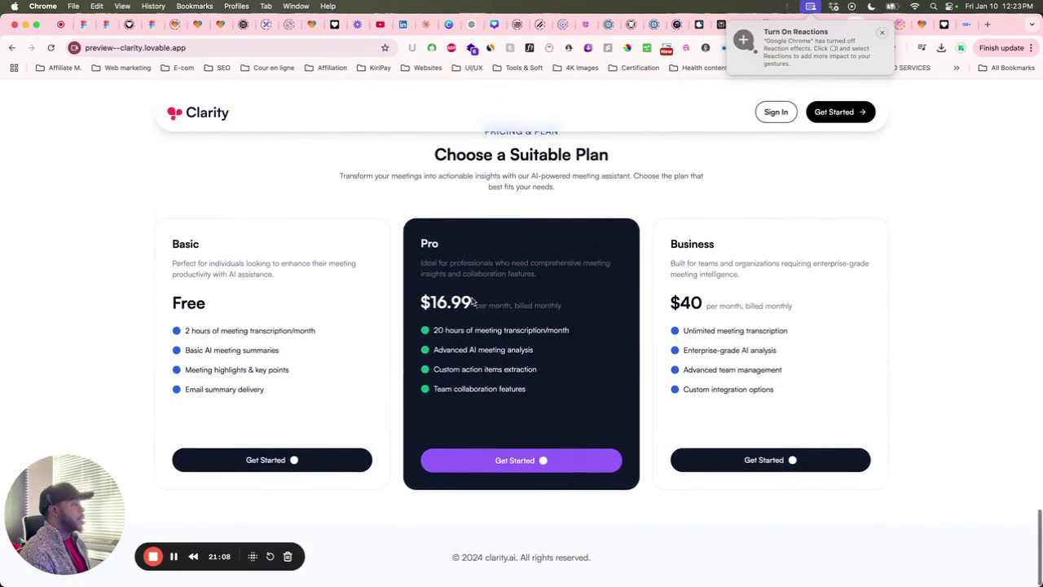
Reload the standalone preview and compare the refined banner's side margins with those of the hero image
left_click(51, 48)
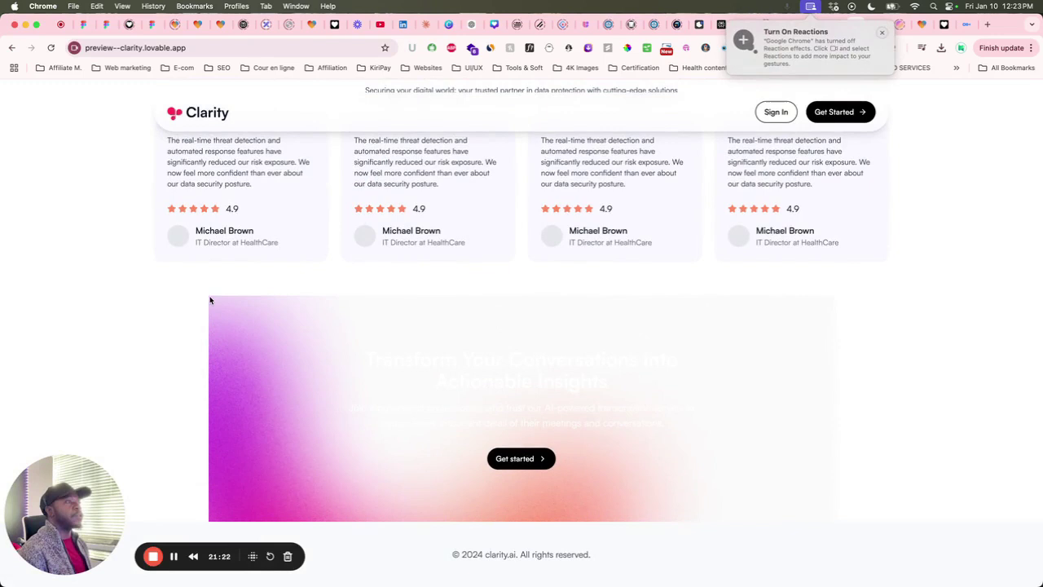
scroll(210, 300, "up", 20)
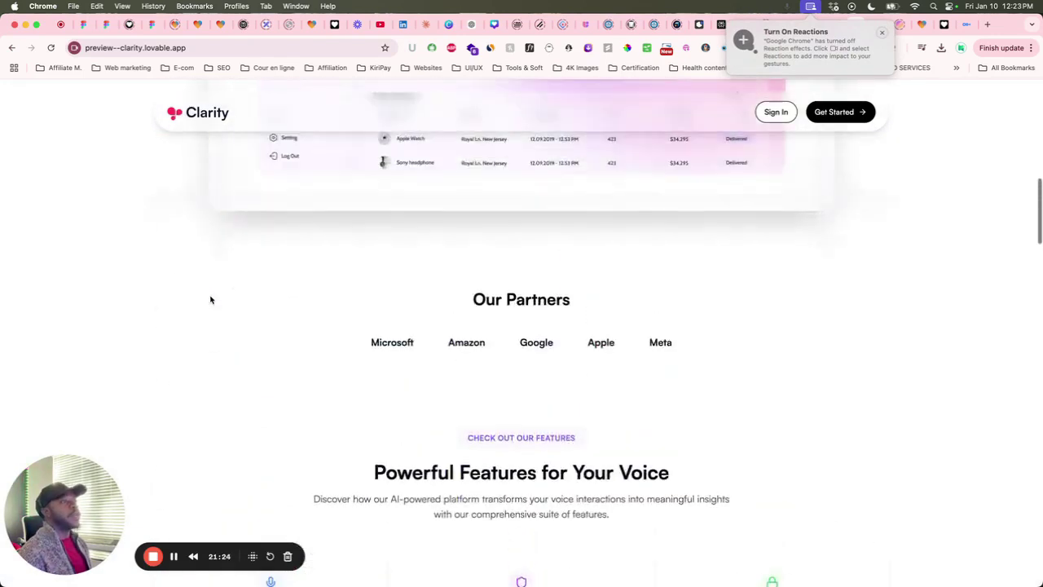
scroll(211, 300, "up", 3)
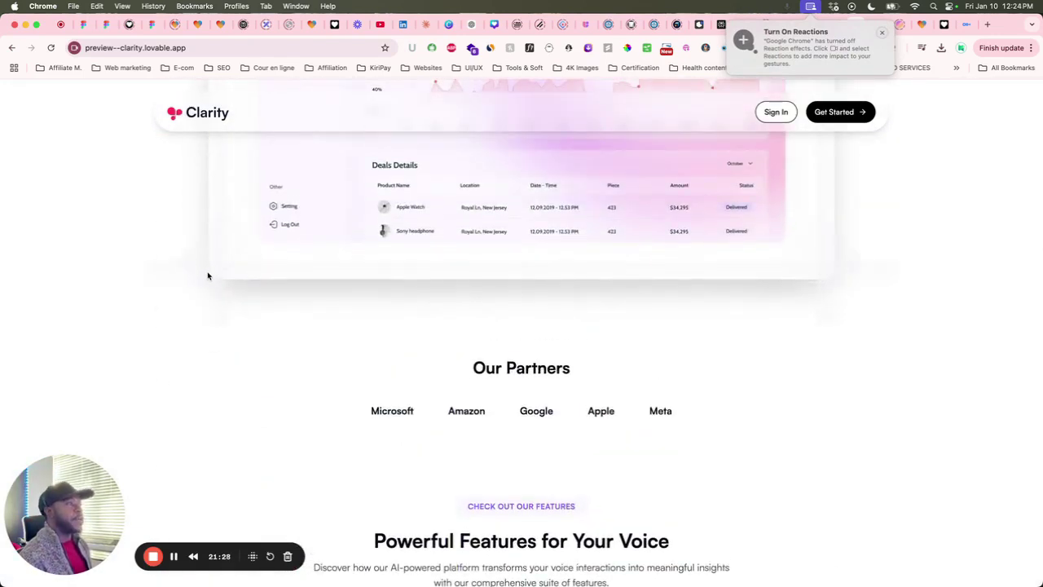
scroll(207, 275, "down", 20)
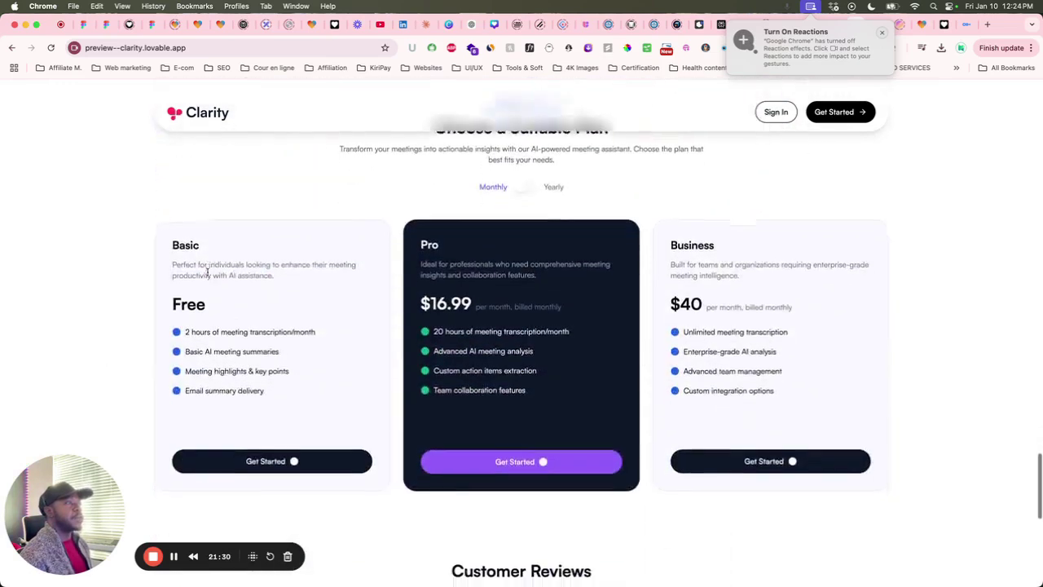
Copy the banner's heading and description from the standalone preview and return to the Lovable project
scroll(207, 274, "down", 8)
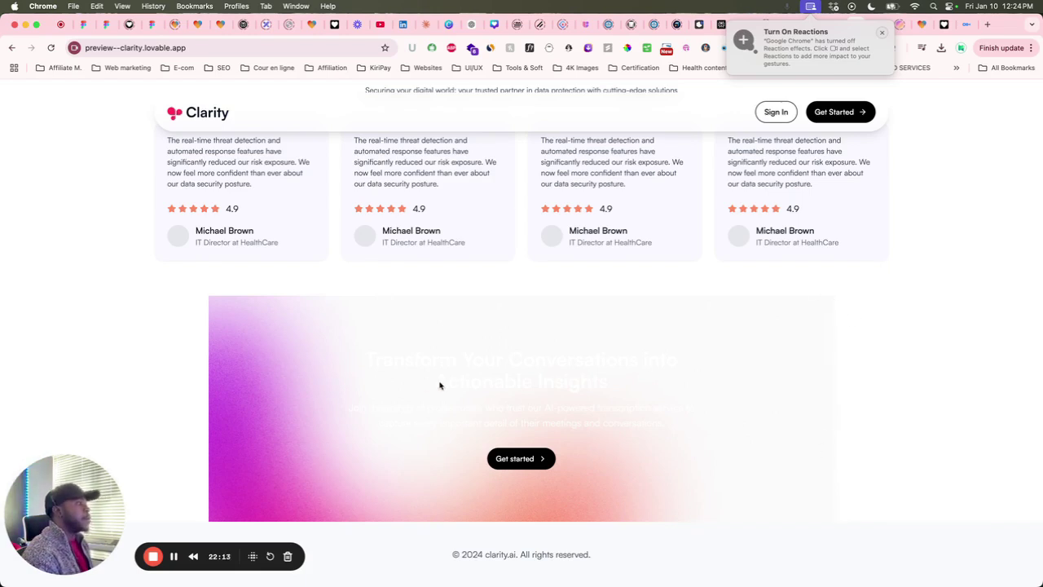
left_click_drag(363, 361, 667, 442)
key("super+c")
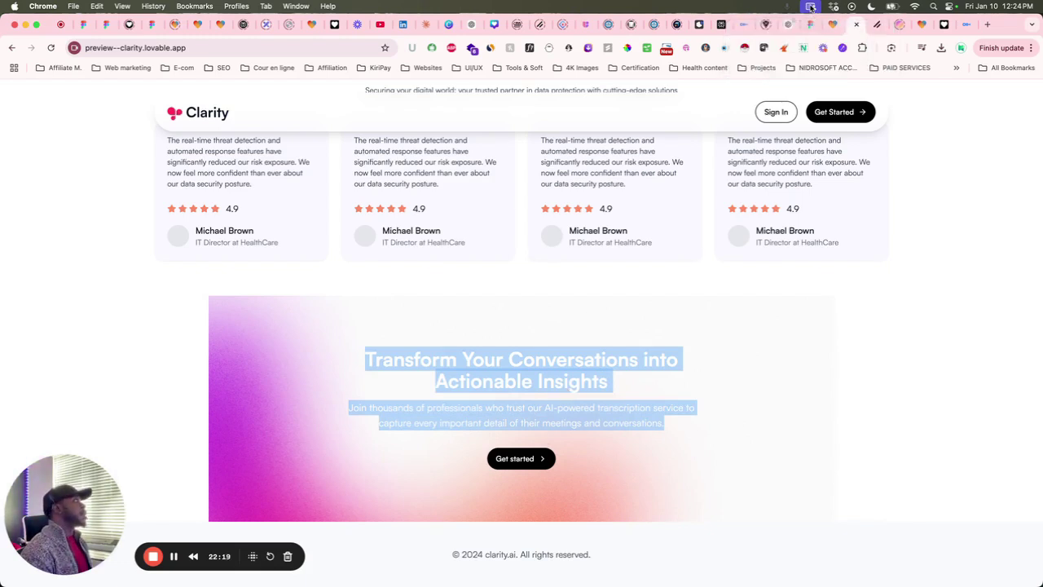
left_click(810, 23)
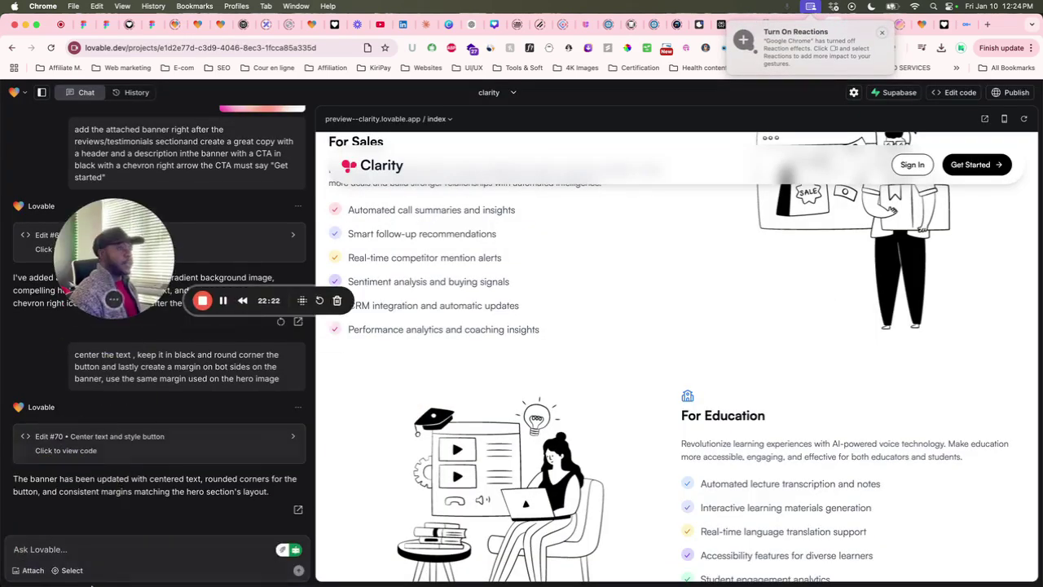
Draft the prompt "you forgot to update the text in black" followed by the copied banner heading and description in quotes
left_click(92, 571)
type("you")
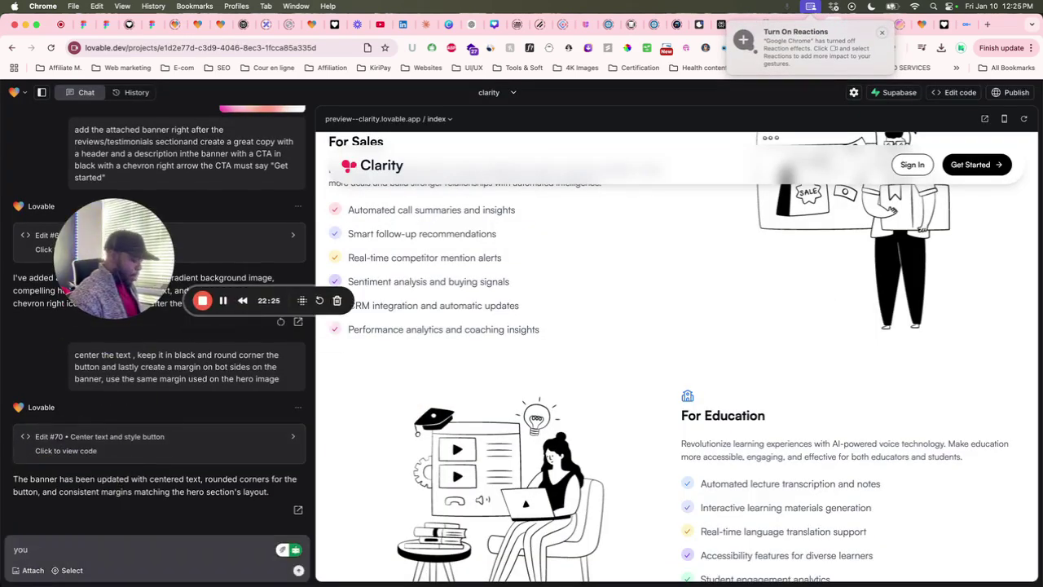
type(" forgot to ")
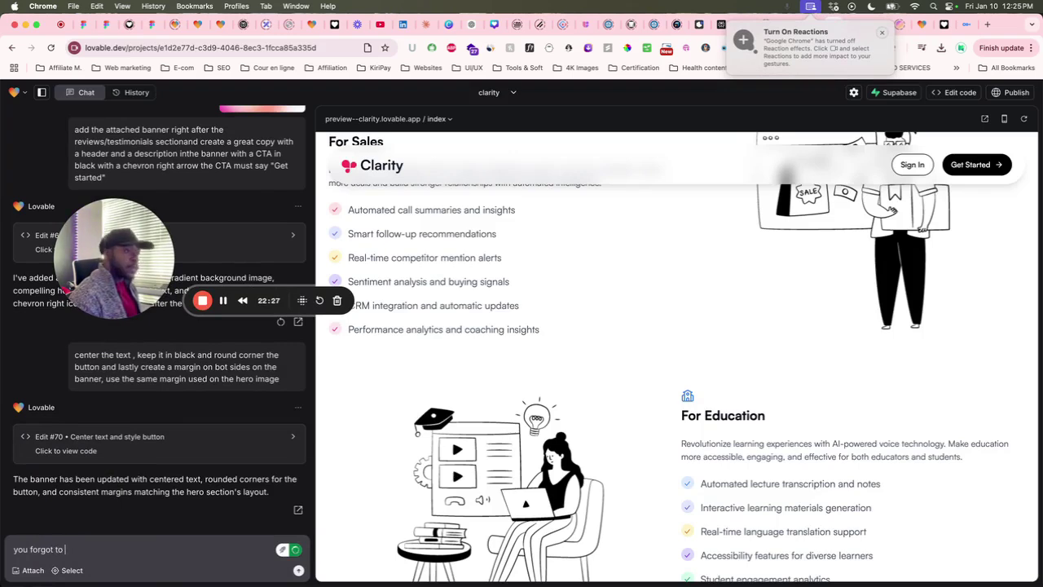
type("update t")
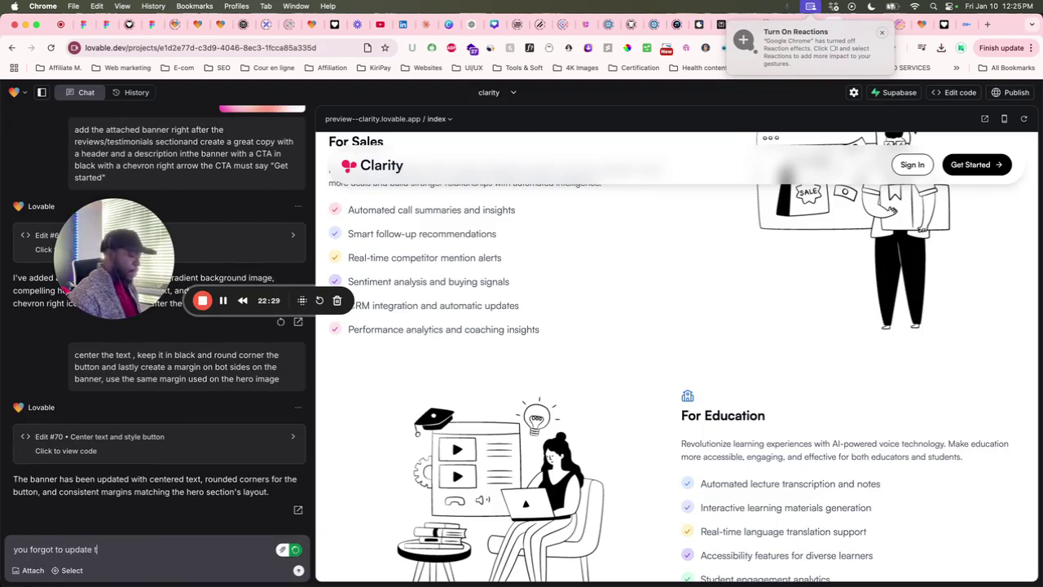
type("he text")
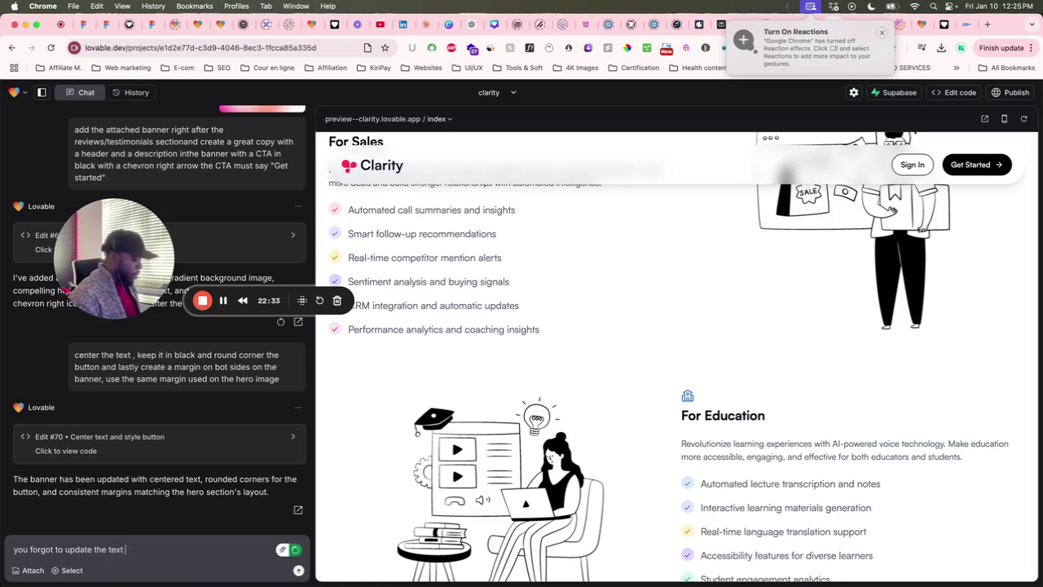
key("super+v")
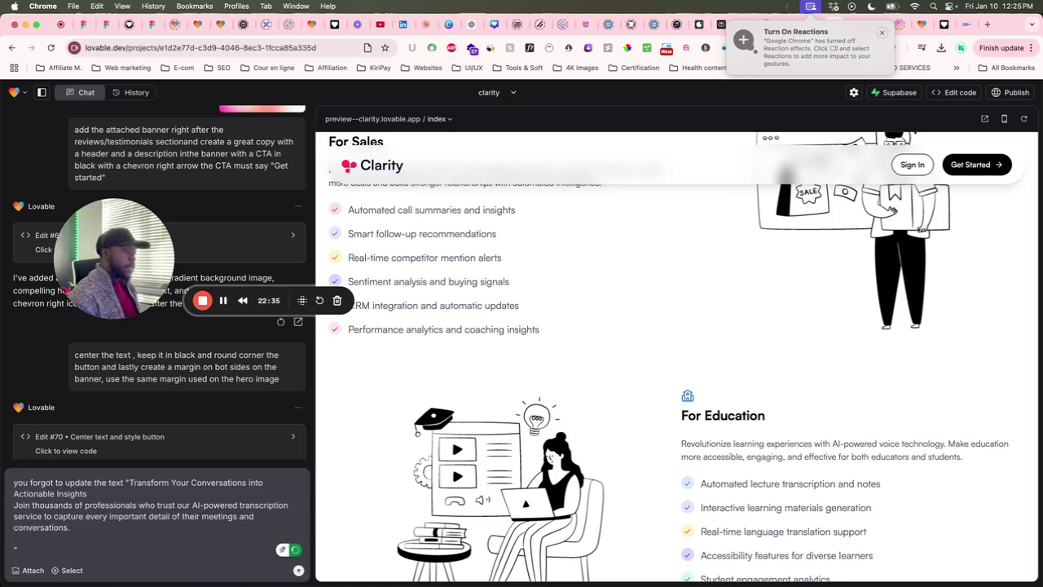
left_click(125, 483)
type("in blac")
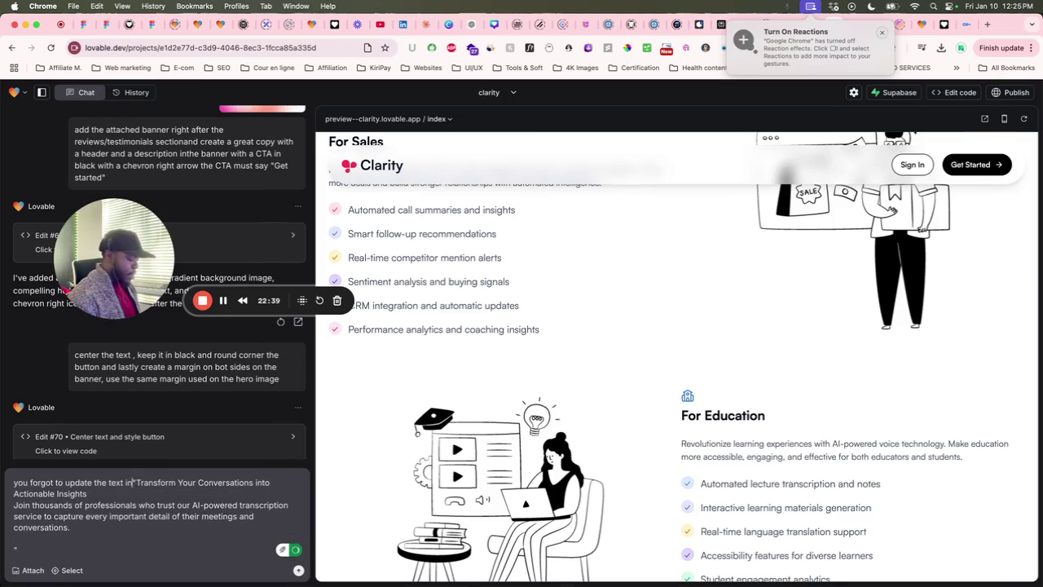
type("k")
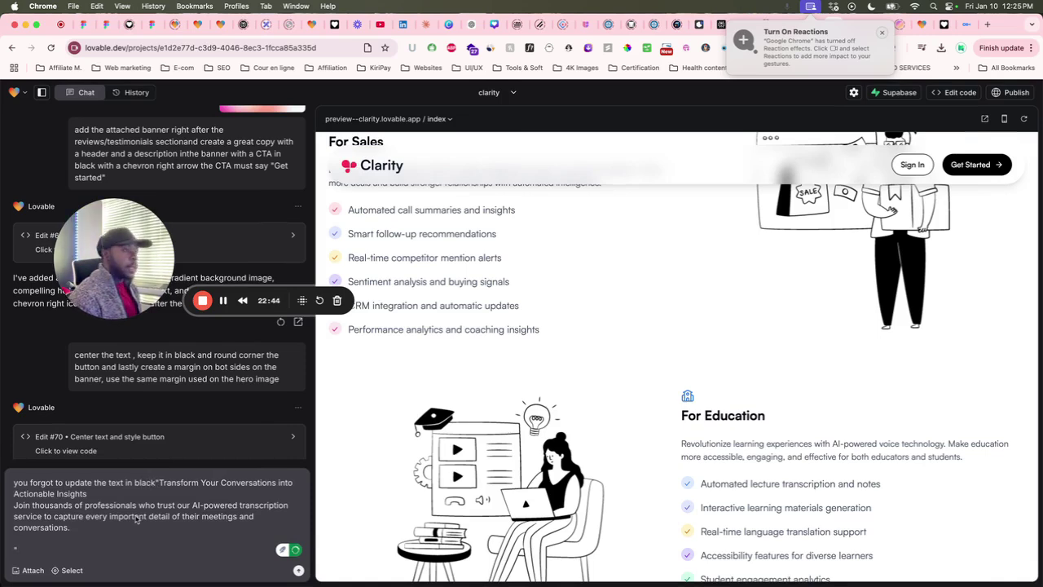
Extend the prompt after the quoted banner copy with "also round the corner of the banner to 16px"
type("\" also")
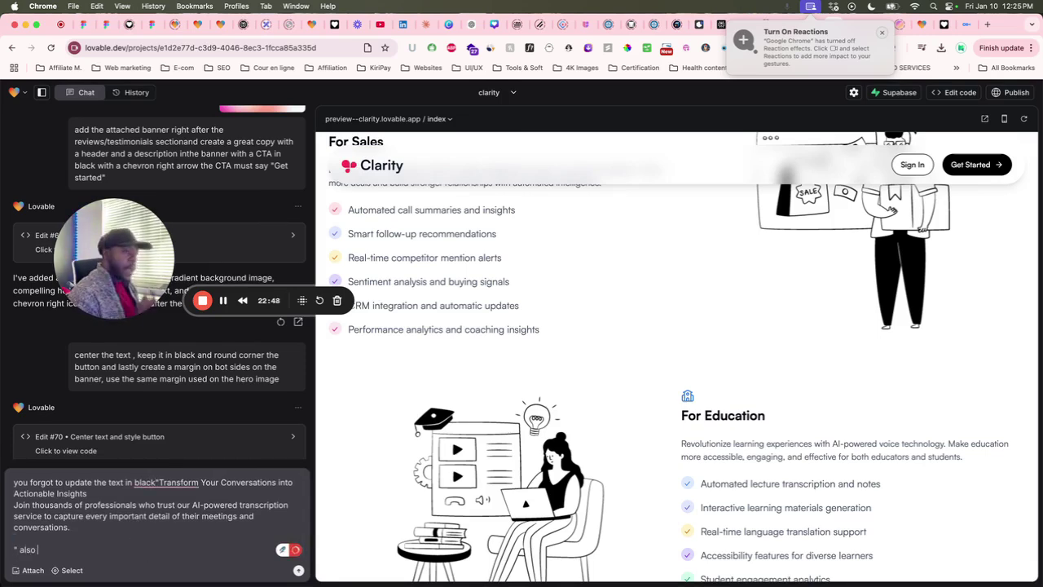
type(" round ")
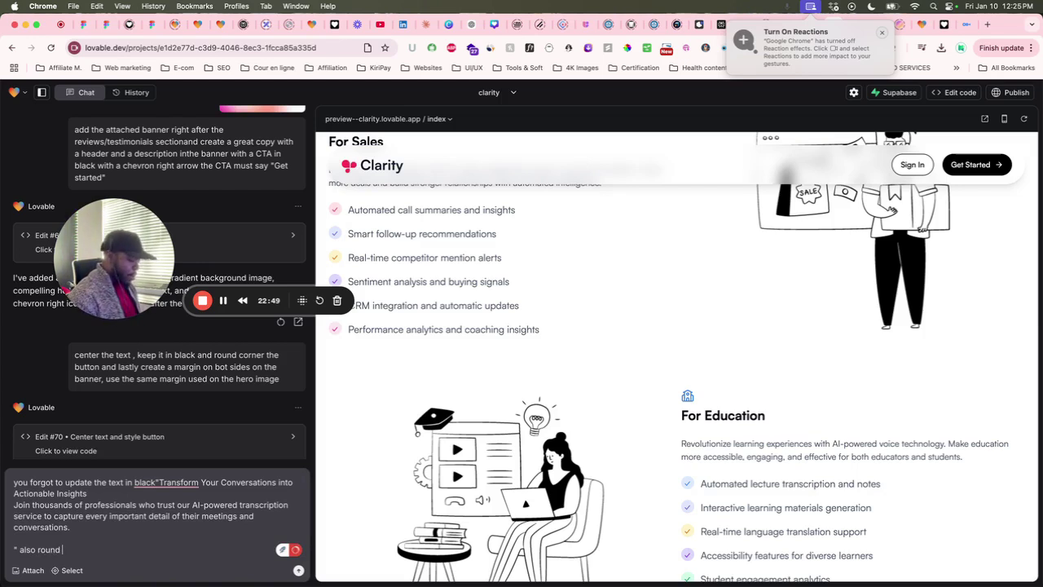
type("the corn")
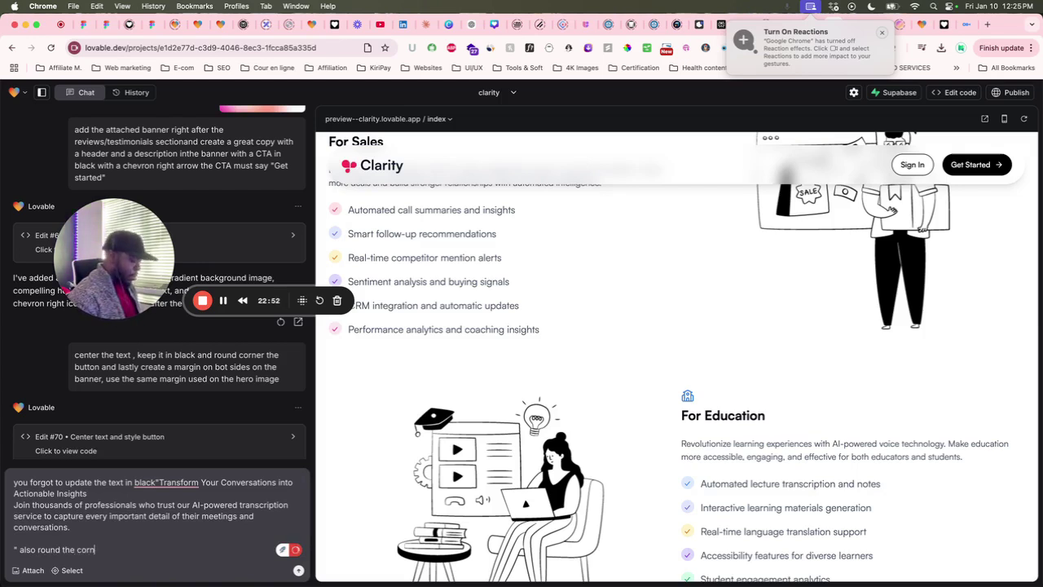
type("er of the banner to")
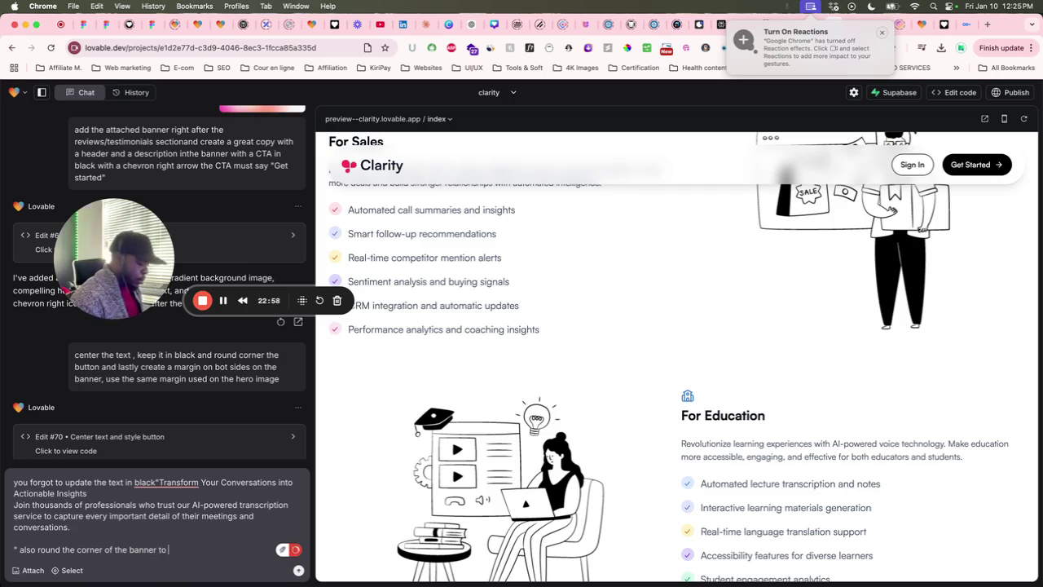
type(" 16")
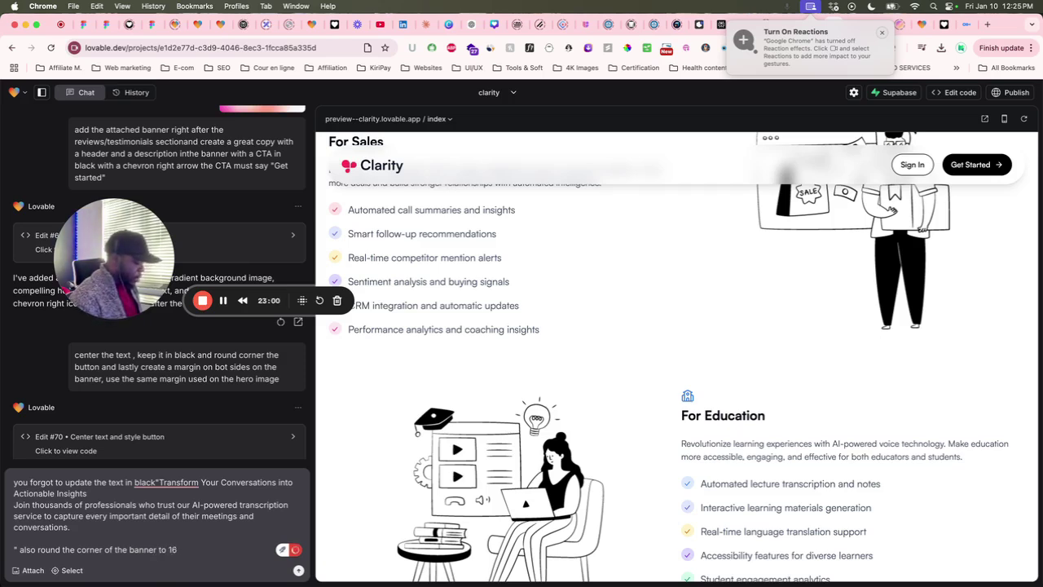
type("pm")
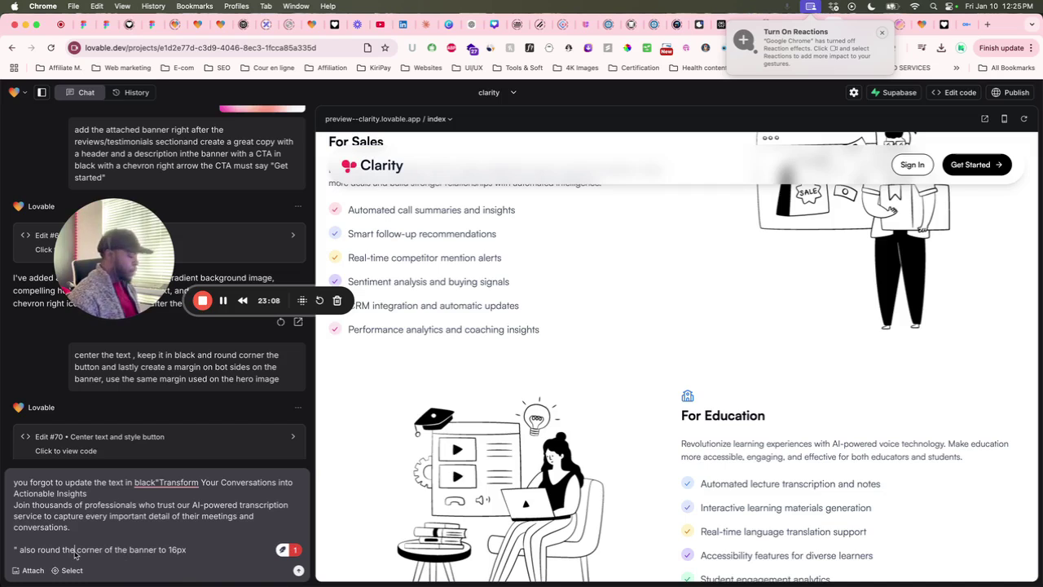
Reword the rounding instruction in the prompt to say "all 4 corners" of the banner
double_click(69, 549)
type("all 4")
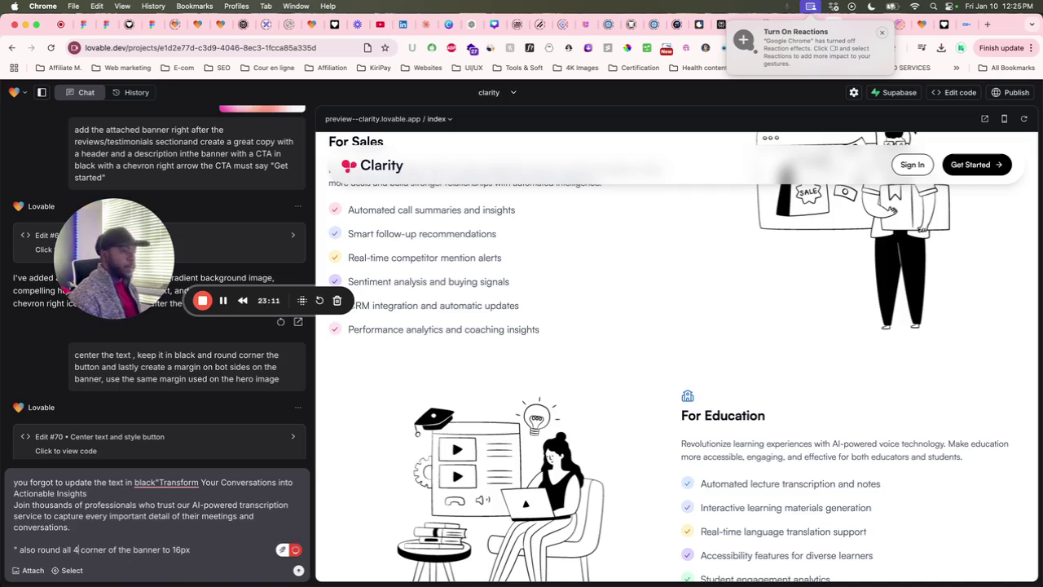
left_click(107, 549)
type("s")
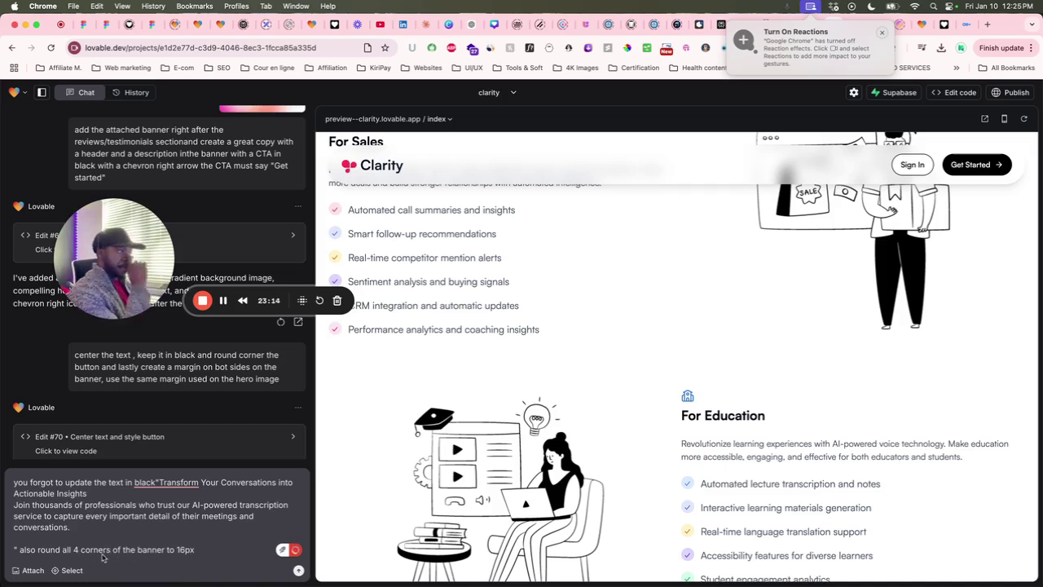
Submit the banner text and corner prompt and bring the banner into view in the project preview
left_click(298, 571)
scroll(774, 326, "down", 3)
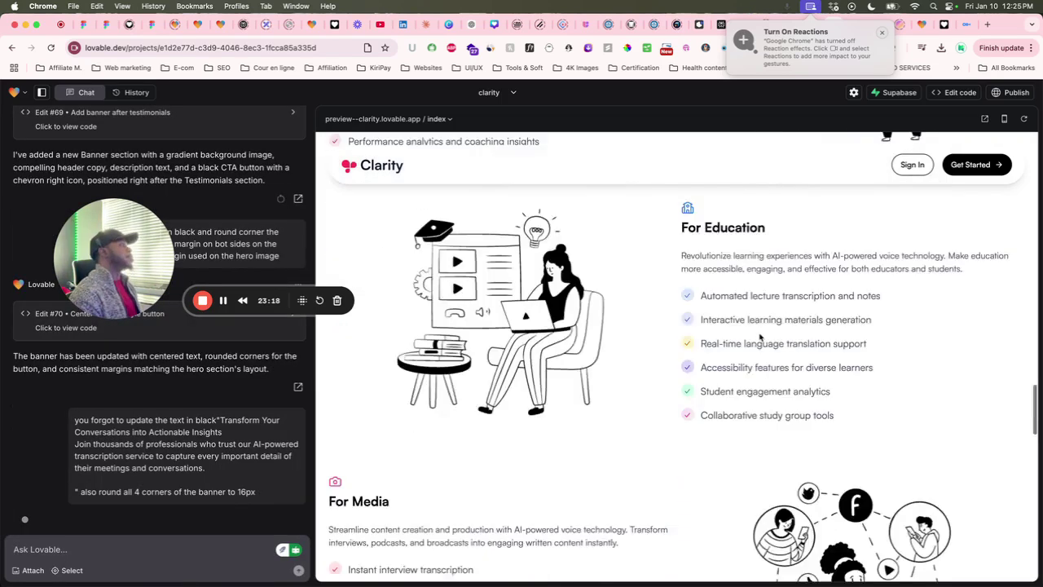
scroll(749, 342, "down", 10)
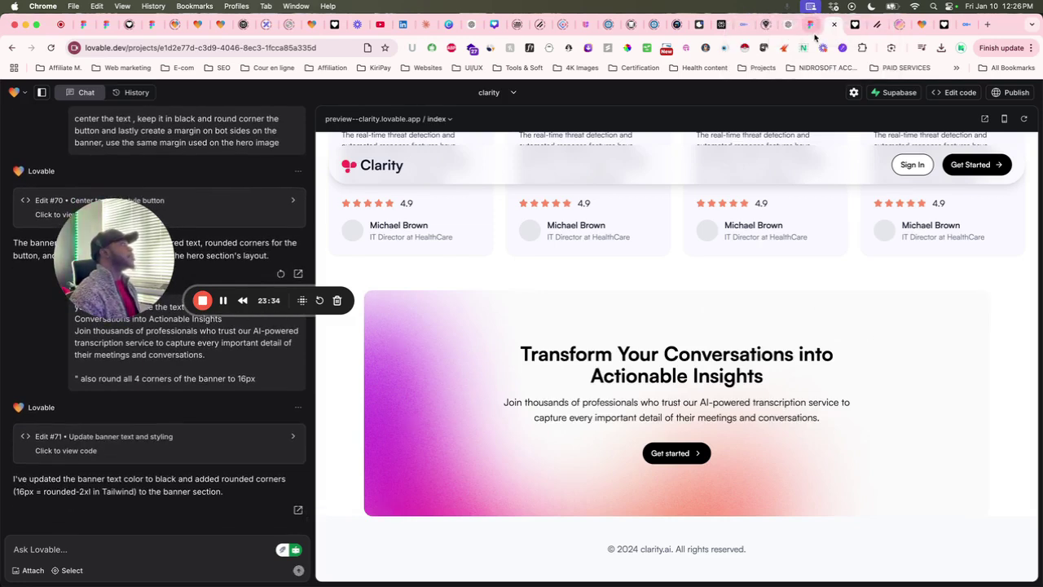
Switch to the Figma design and inspect the "Secure Your Data with Fortify Protection Solution" banner frame's corner radius
left_click(812, 24)
scroll(609, 239, "right", 5)
scroll(544, 272, "up", 5)
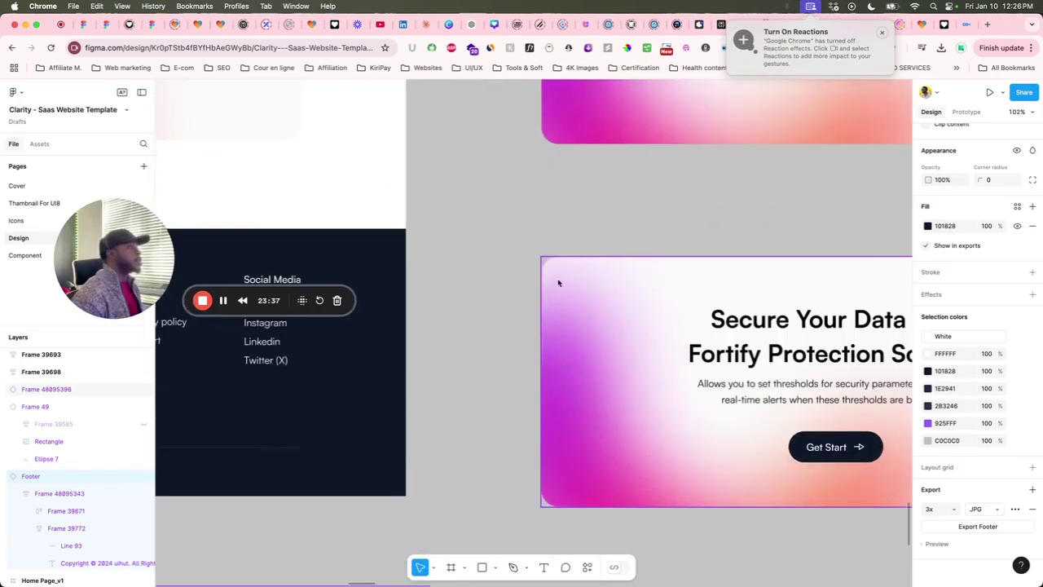
scroll(544, 272, "left", 5)
scroll(755, 245, "down", 3)
scroll(755, 245, "left", 1)
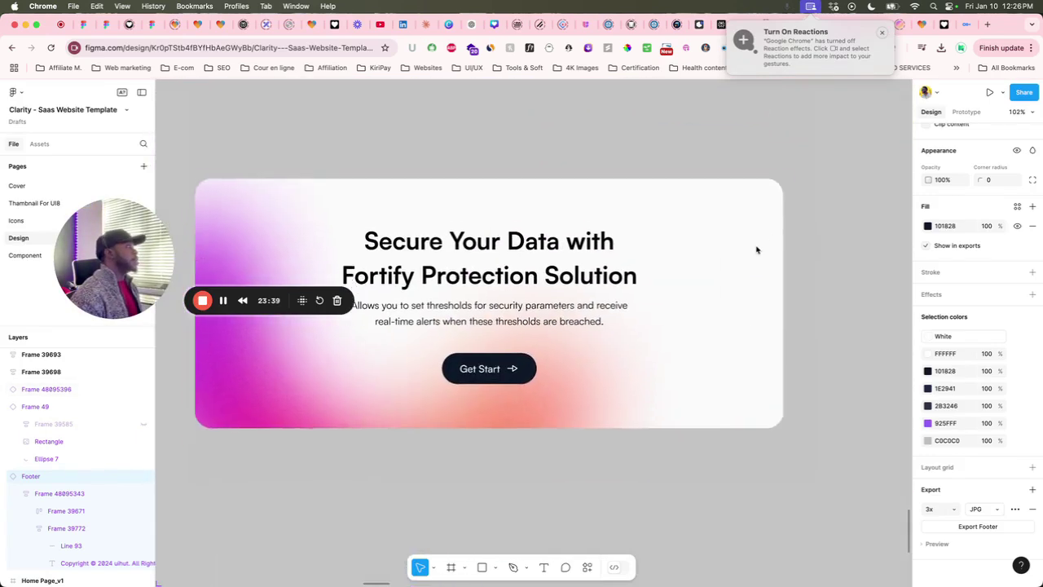
left_click(775, 209)
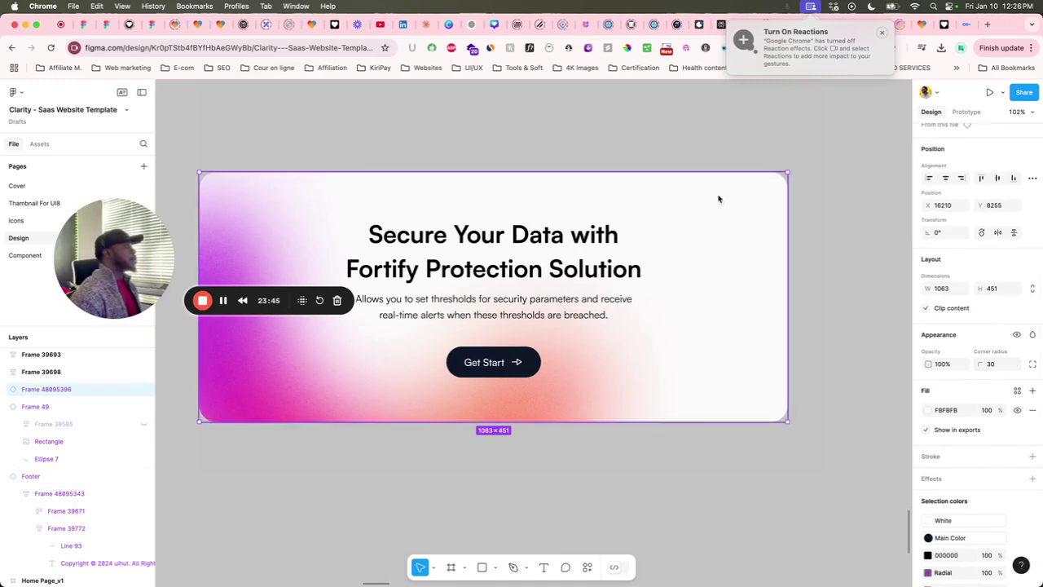
scroll(824, 192, "up", 2)
scroll(824, 196, "up", 3)
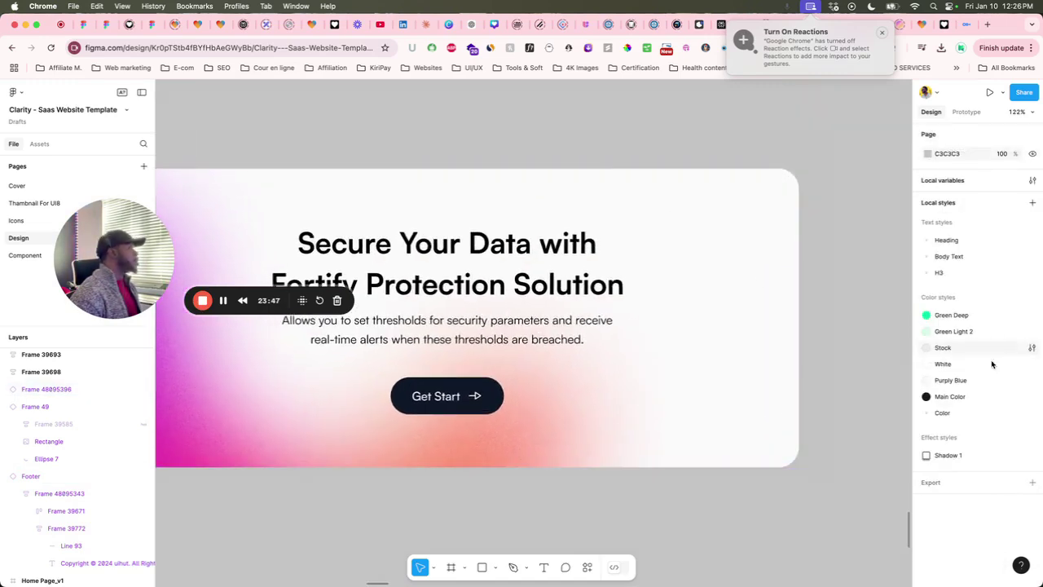
scroll(718, 227, "down", 1)
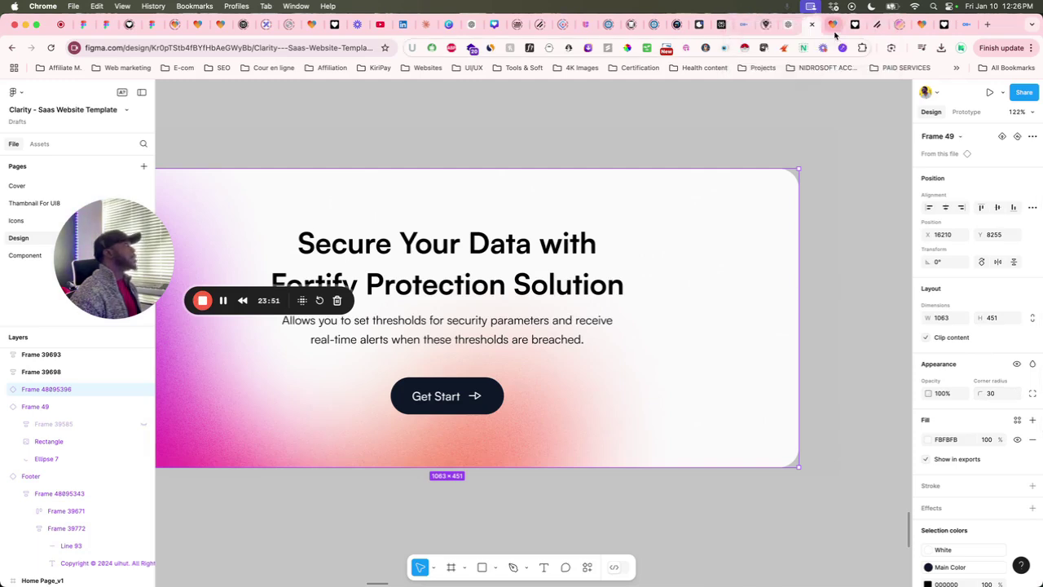
Return to the Lovable project and examine the updated banner's corners and text in the preview
left_click(834, 26)
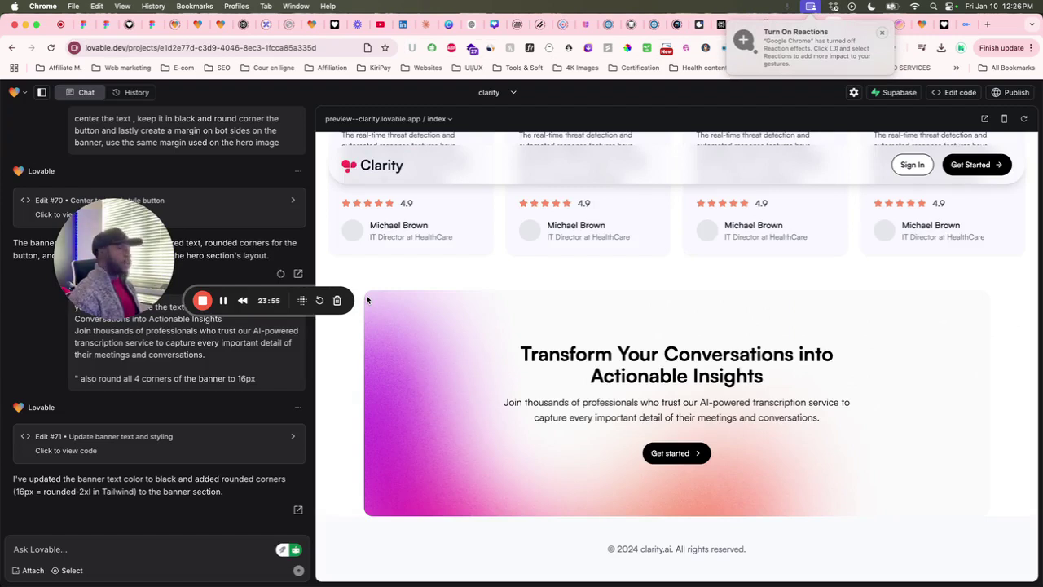
scroll(451, 359, "left", 3)
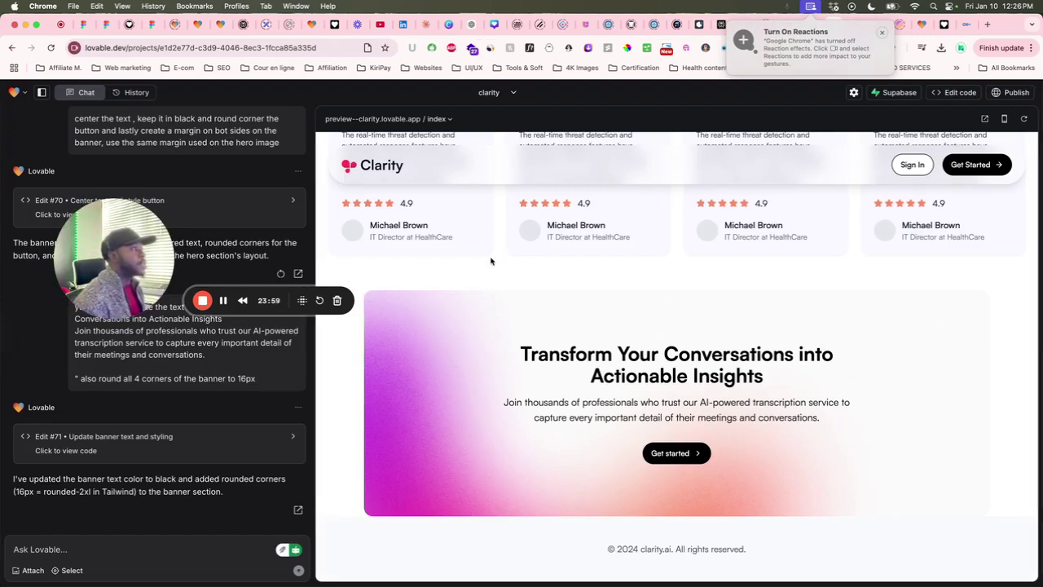
scroll(530, 327, "up", 2)
scroll(529, 322, "down", 1)
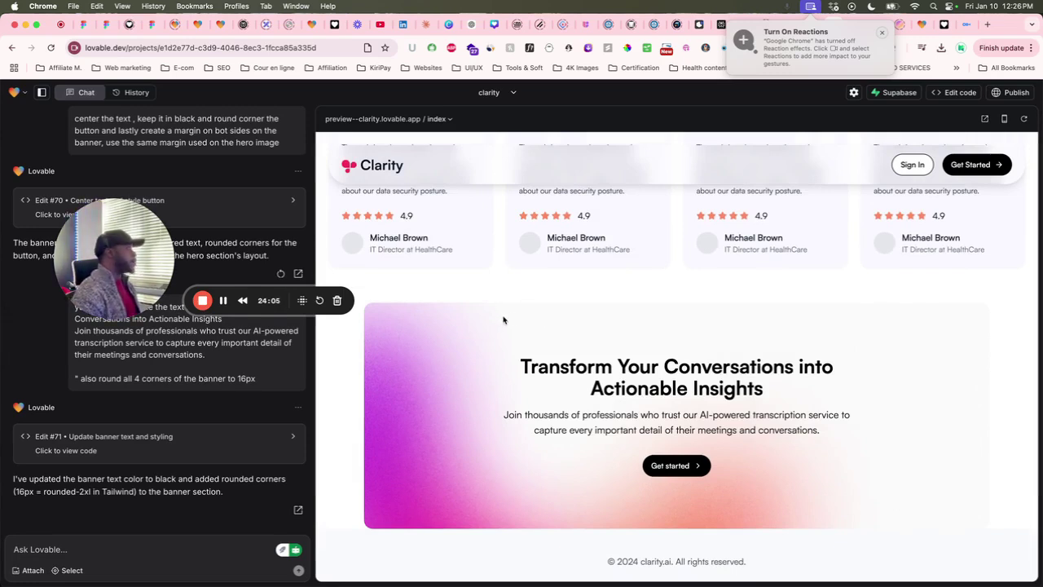
scroll(503, 319, "down", 1)
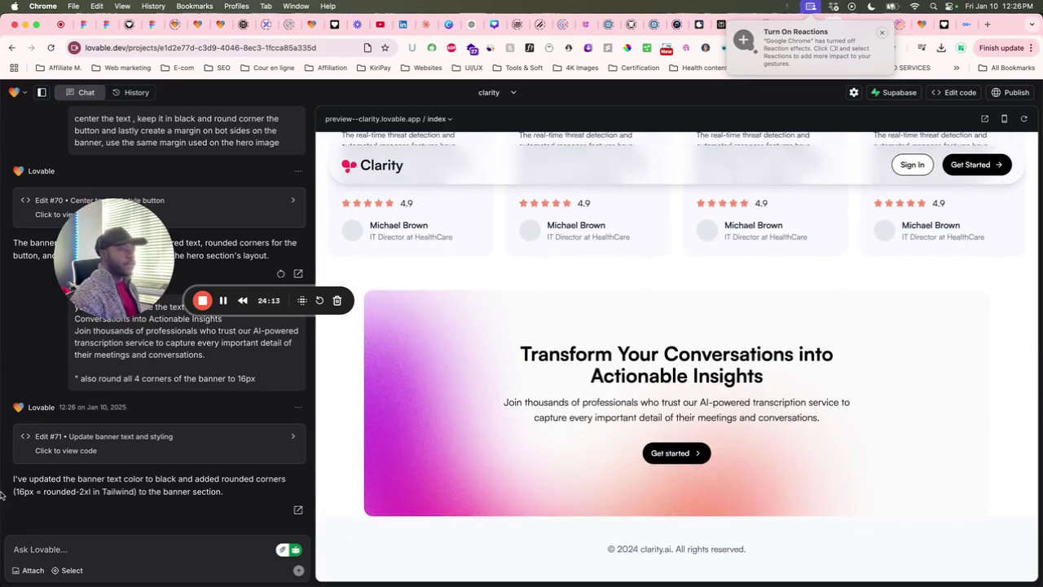
Start a new prompt reading "now lets create a footer for our project." and attach the copied footer screenshot to it
left_click(31, 557)
type("n")
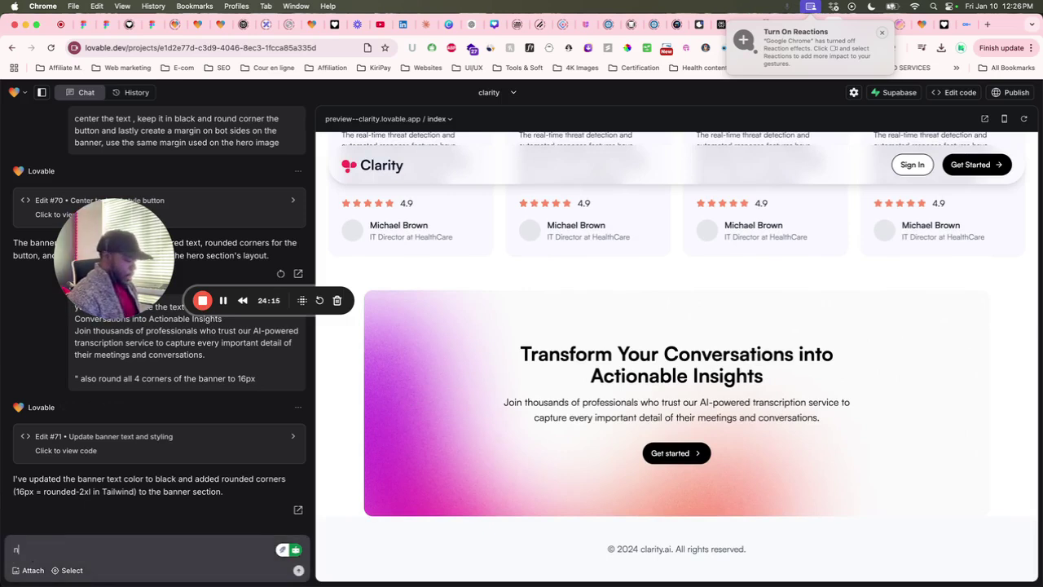
type("ow lets cr")
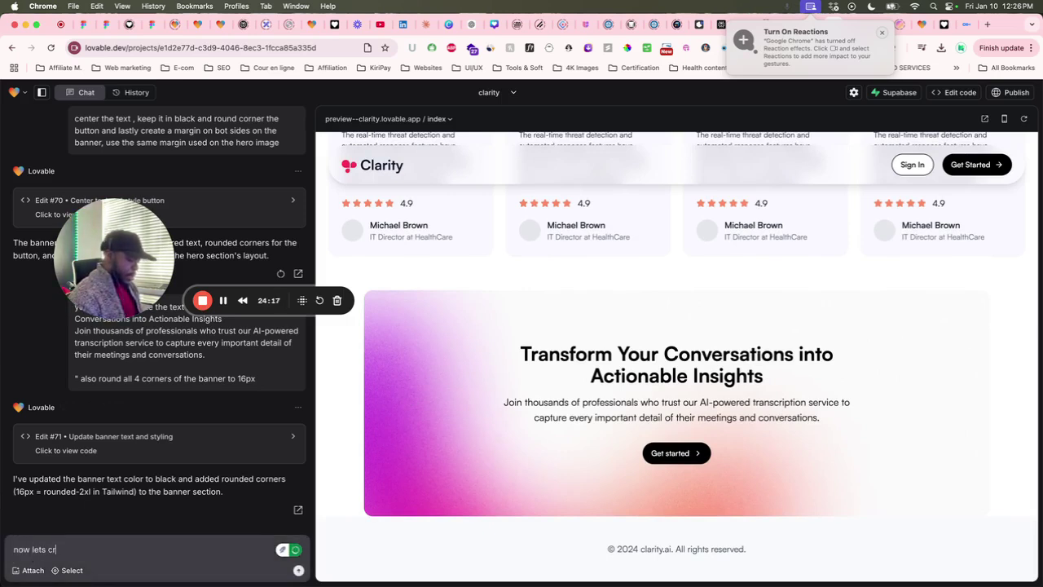
type("eate a footer")
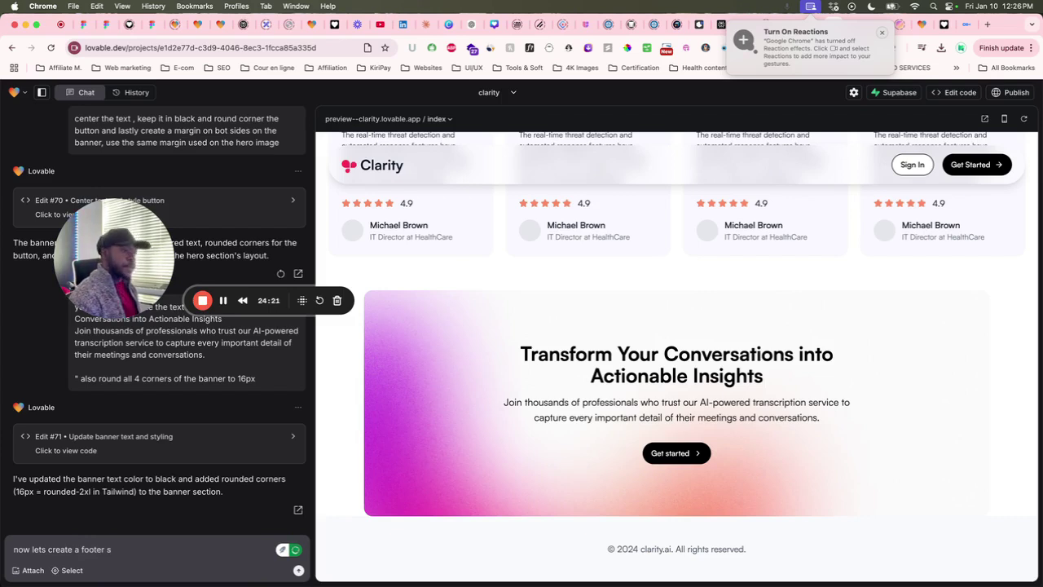
type(" for our project")
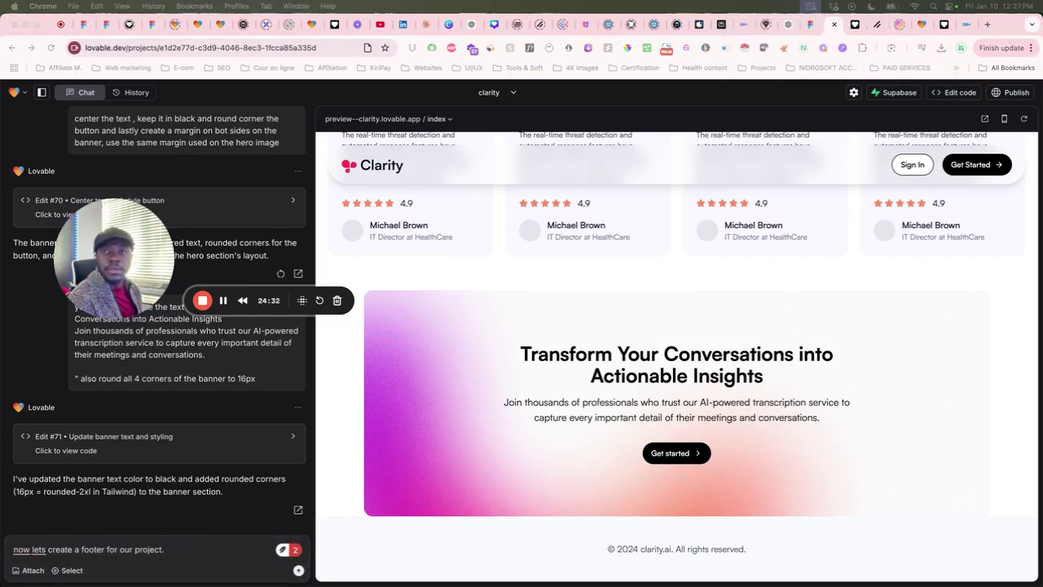
type(".")
key("super+v")
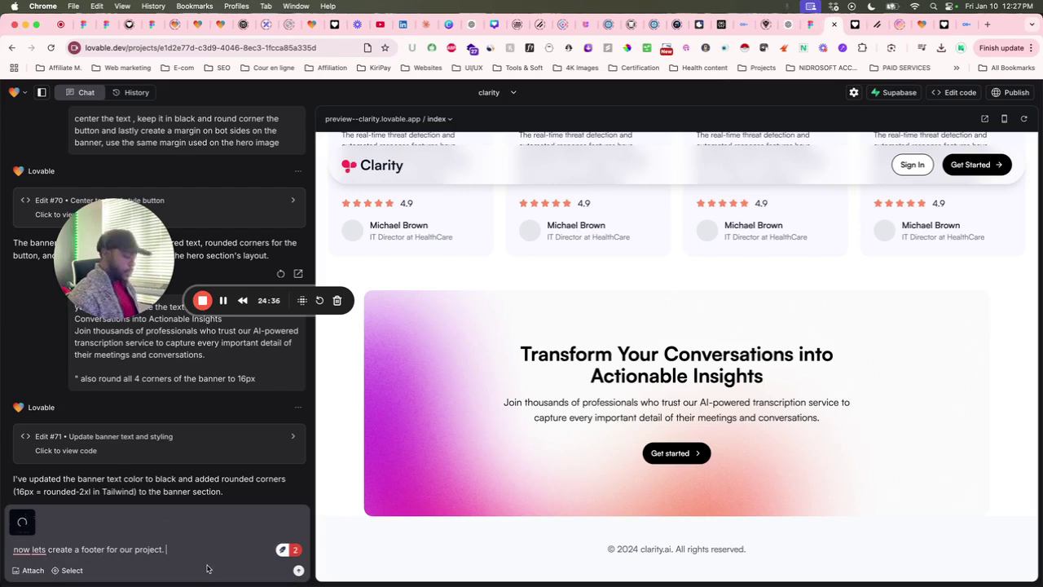
Continue the prompt with "make it so that i looks just like the screenshot attcahed"
type("make it ")
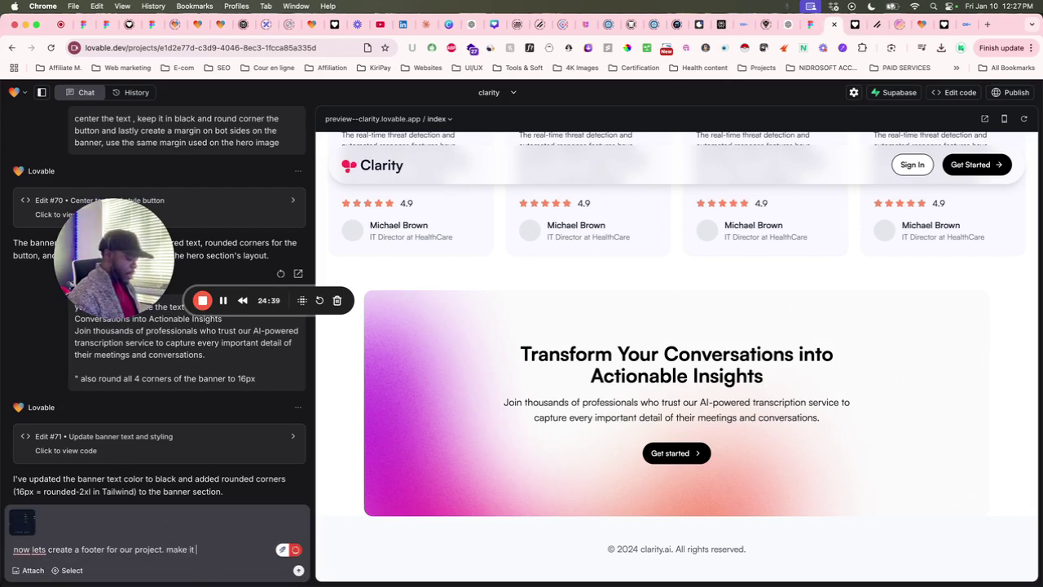
type("so that i")
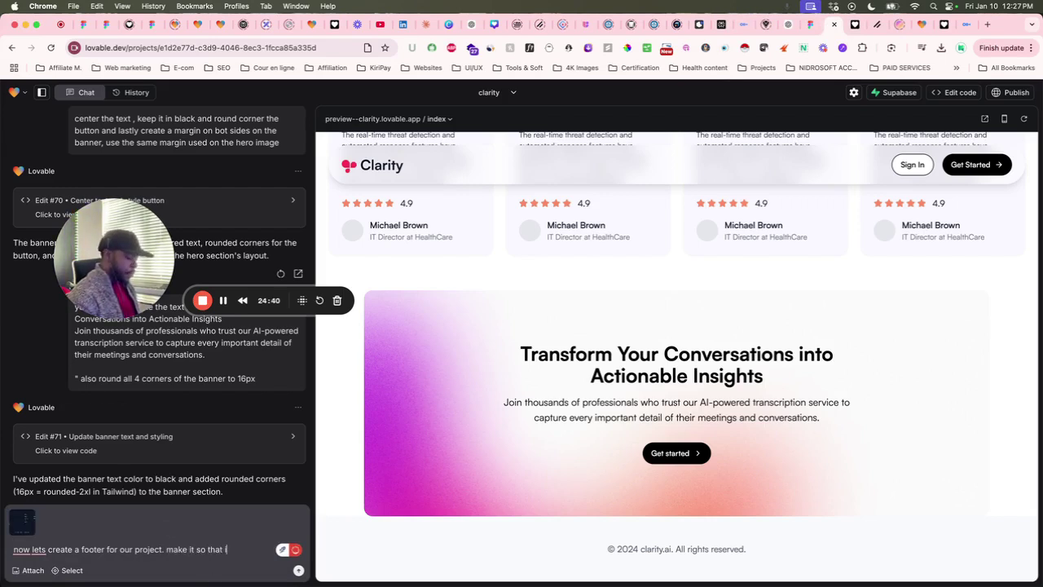
type(" t")
key("BackSpace")
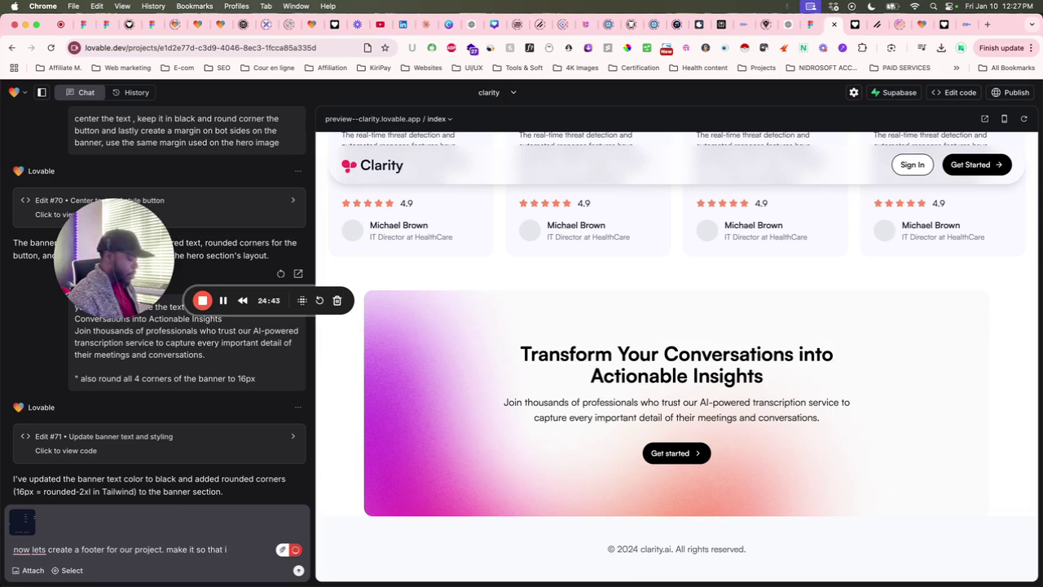
type("looks just")
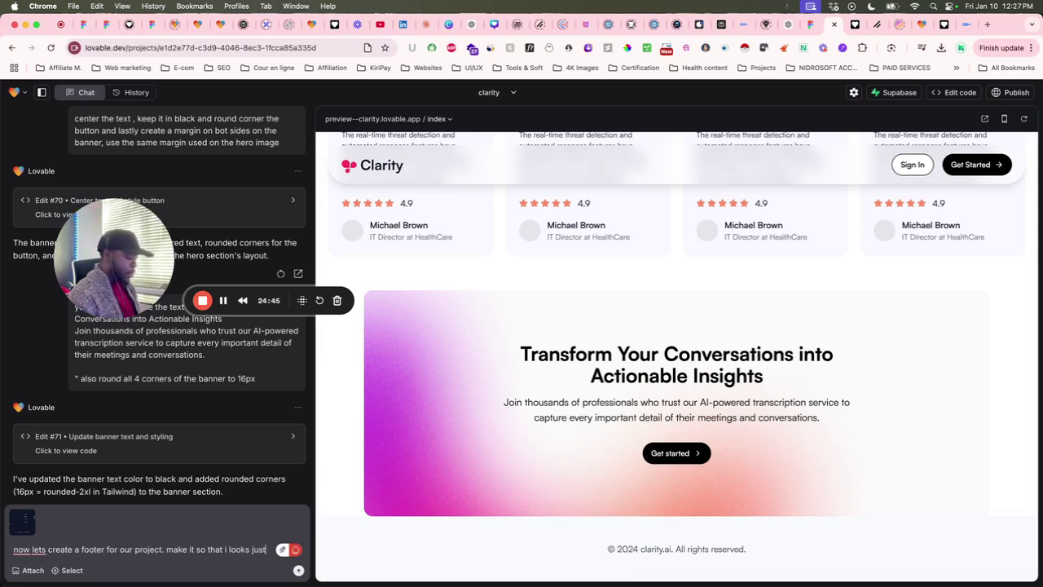
type(" like the s")
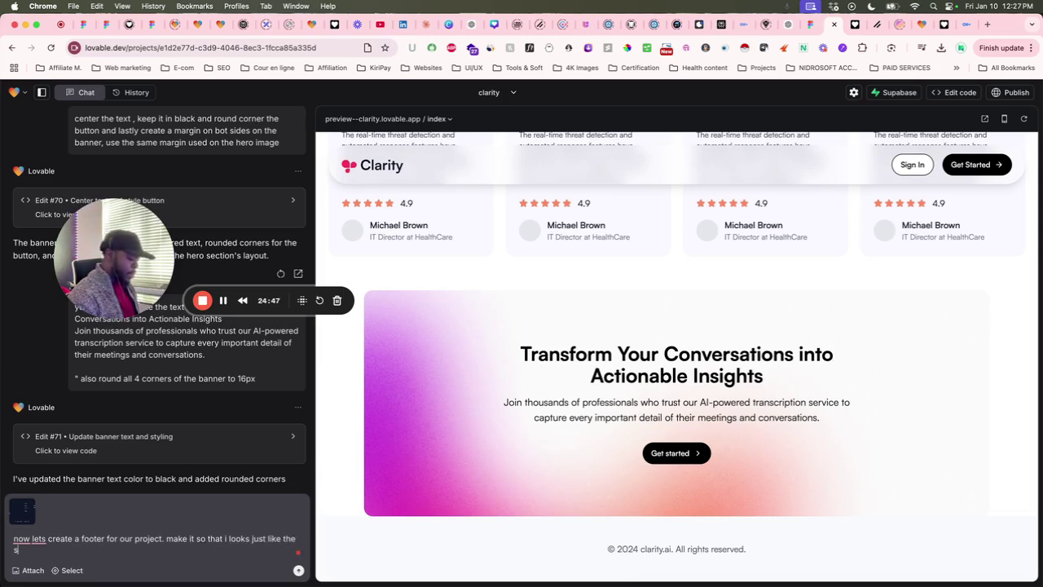
type("creenshot attcahed")
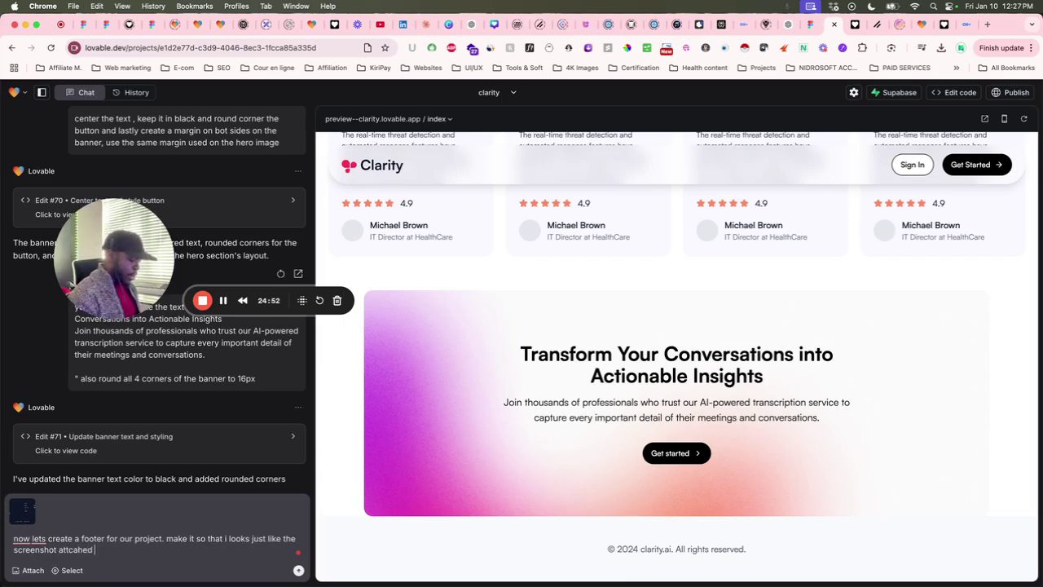
Finish the footer prompt with "with every single details matching" and submit it
type("with ev")
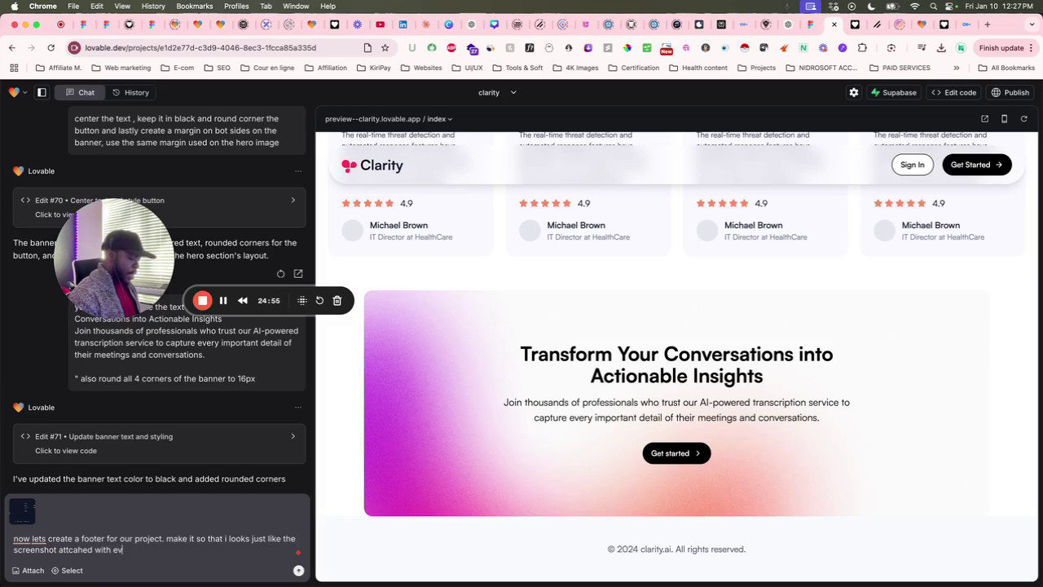
type("eryht")
key("BackSpace")
key("BackSpace")
type("si")
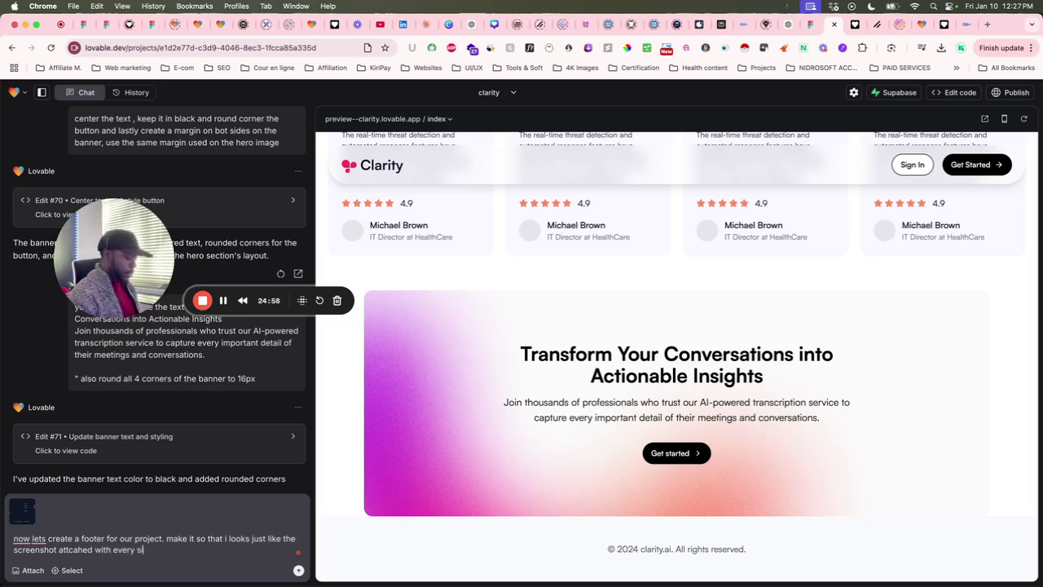
type("ngle details ")
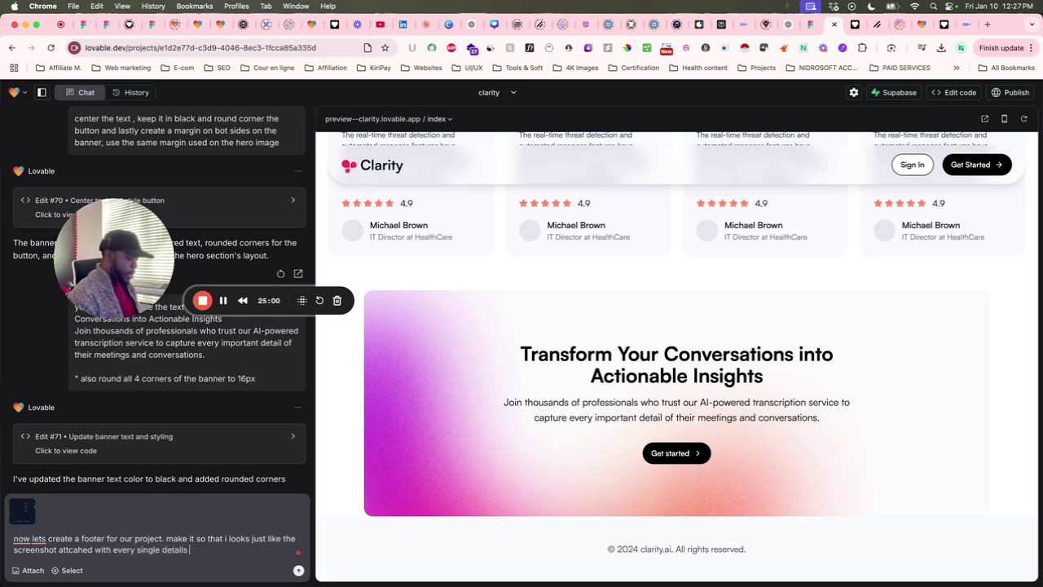
type("matching")
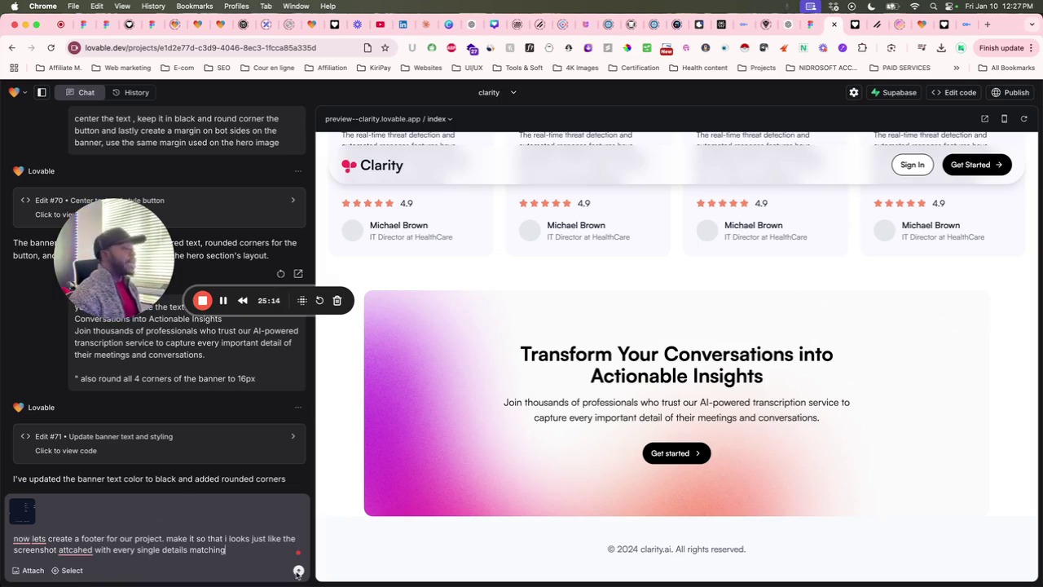
left_click(299, 572)
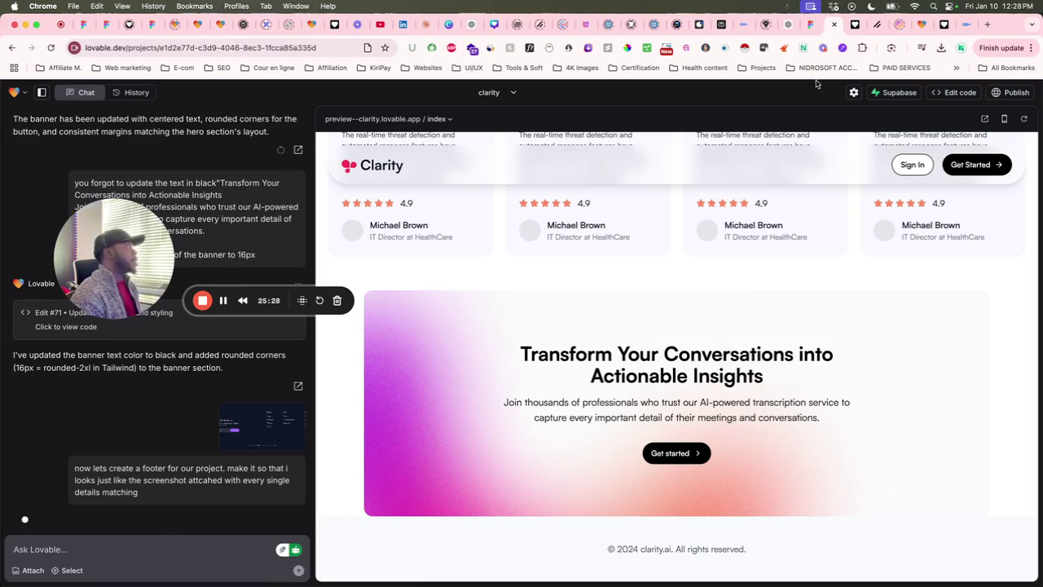
View the site preview in its own browser tab, reload it, and return to the Lovable project
left_click(984, 118)
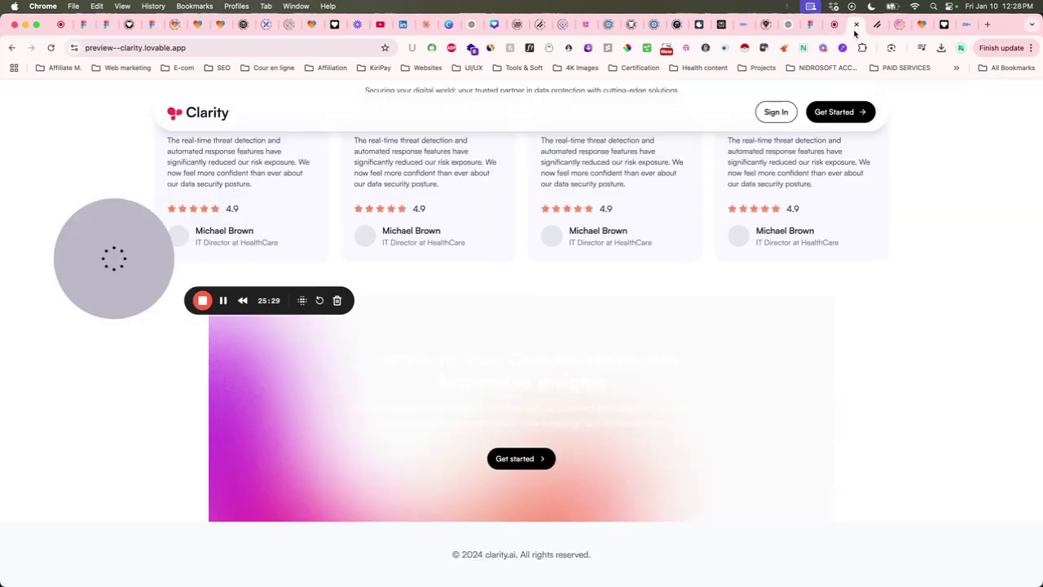
left_click(50, 47)
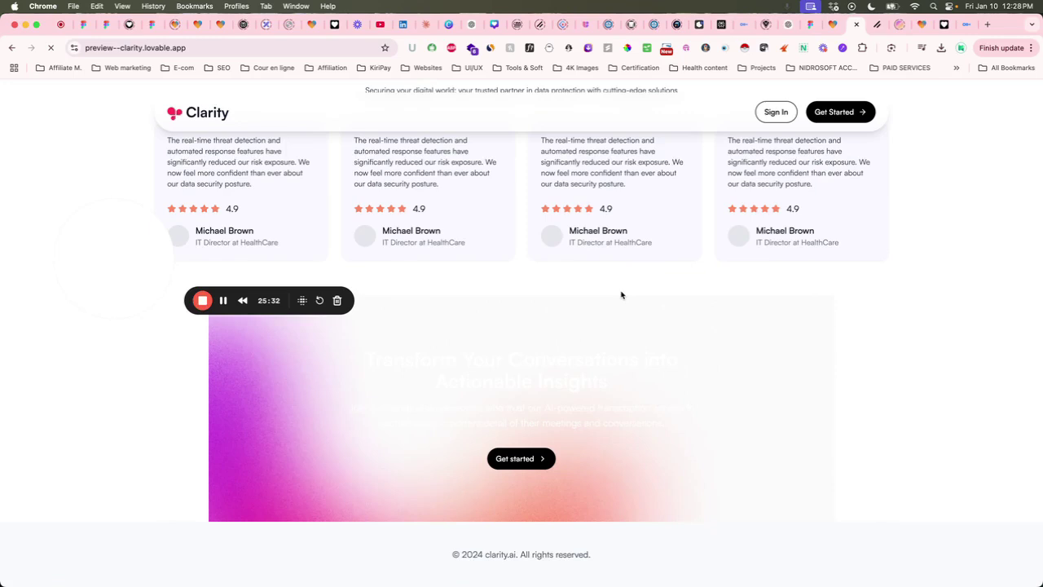
left_click(831, 24)
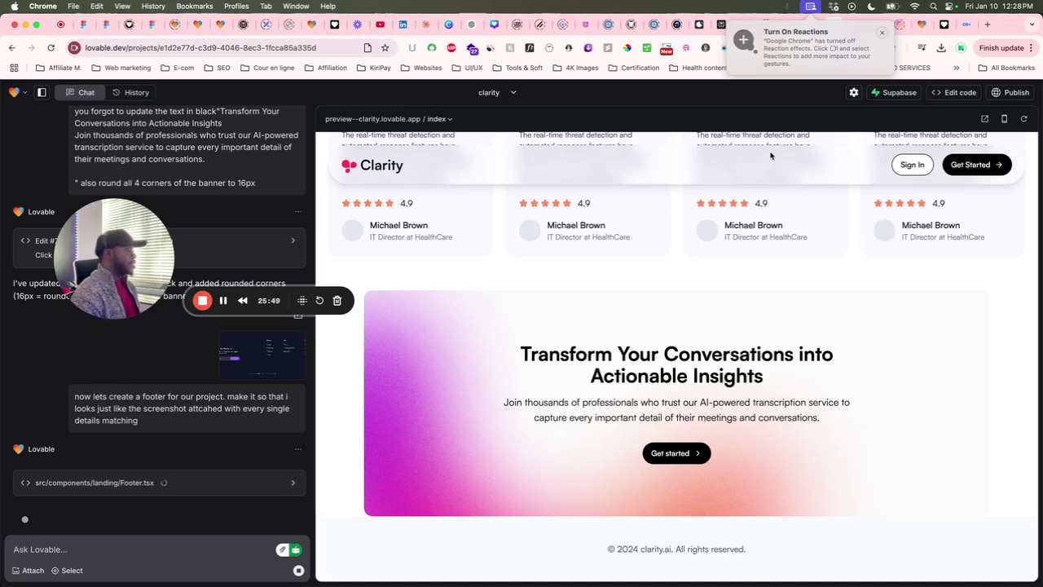
Switch to the otter.ai website and look through its homepage sections for reference
left_click(966, 25)
scroll(726, 223, "up", 10)
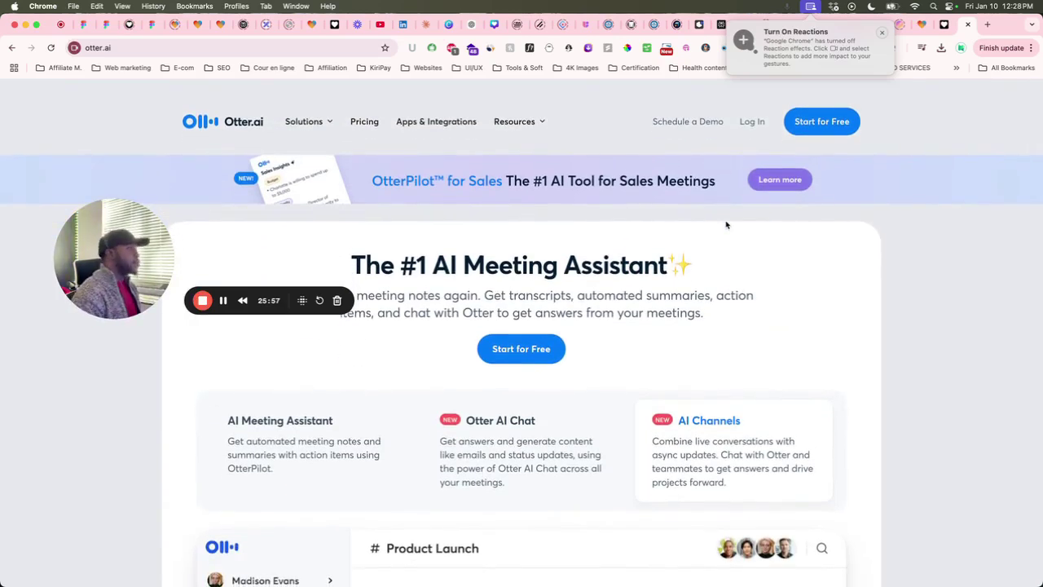
scroll(725, 225, "down", 10)
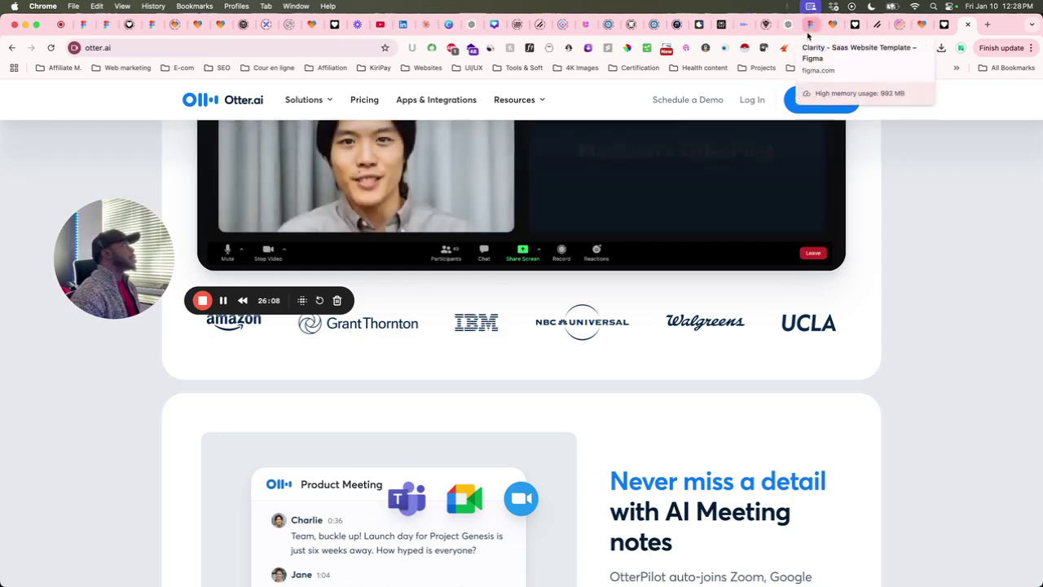
Switch to the Clarity Figma design and examine the Feature page frame's navigation, hero and feature cards
left_click(809, 25)
scroll(596, 318, "down", 15)
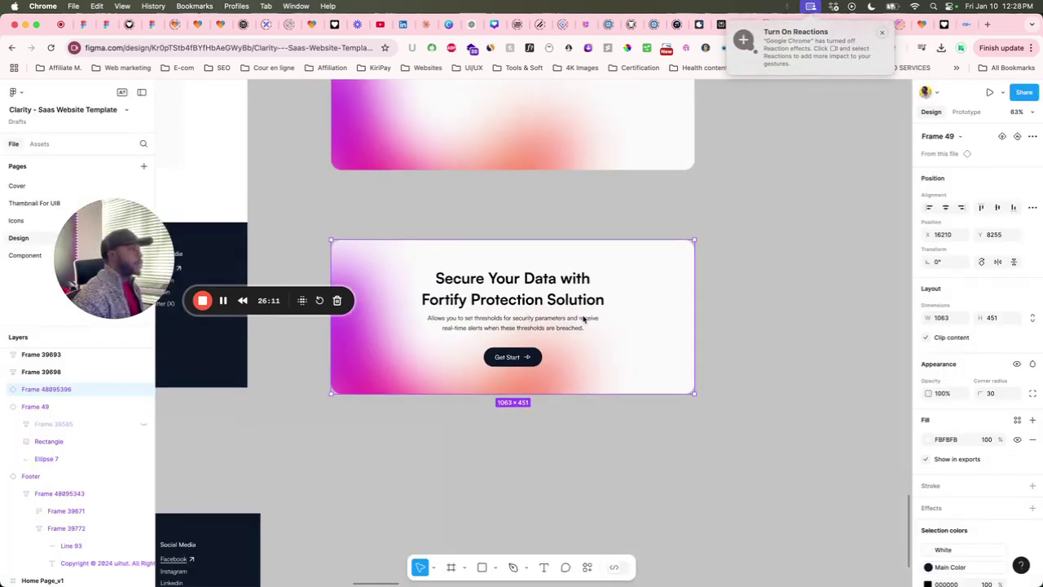
scroll(584, 320, "down", 5)
scroll(559, 271, "up", 15)
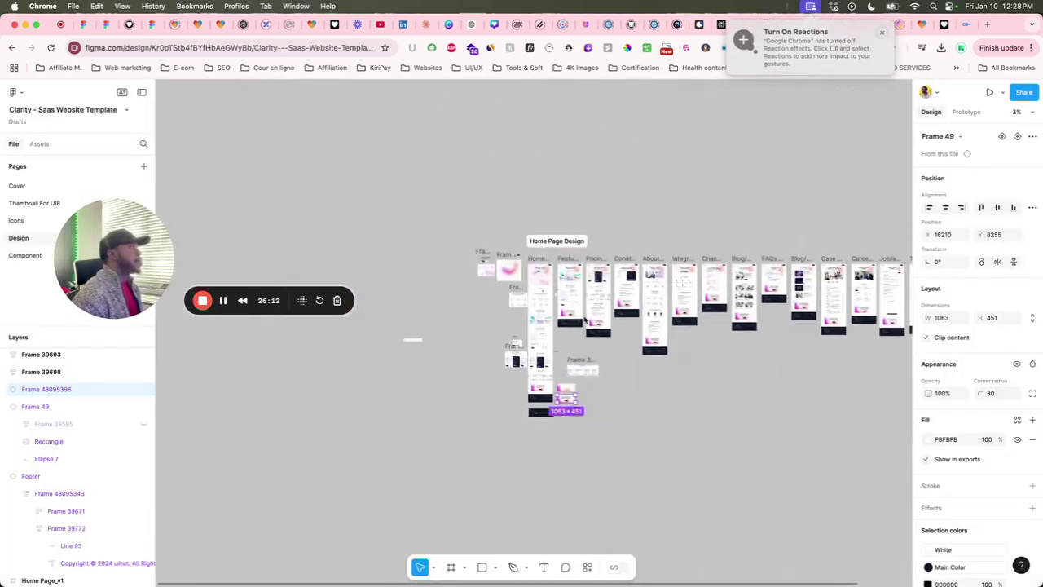
scroll(559, 271, "down", 5)
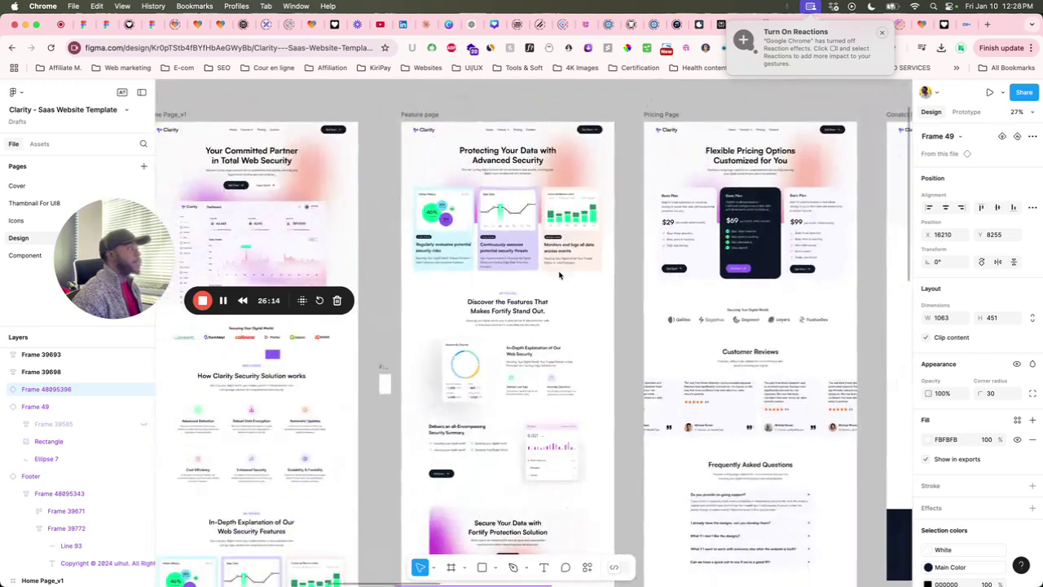
scroll(554, 237, "up", 5)
scroll(548, 282, "down", 2)
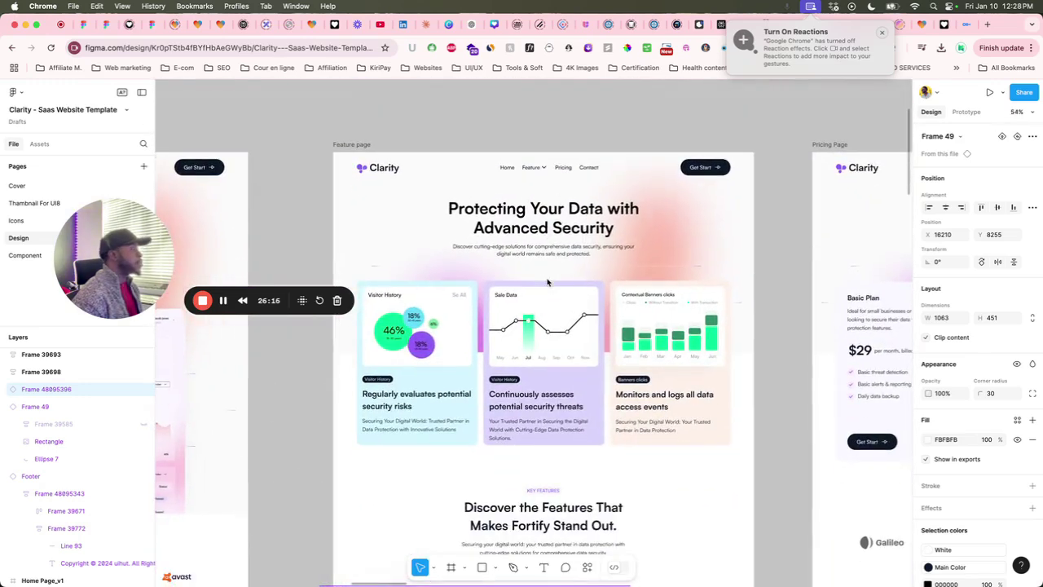
scroll(542, 269, "down", 5)
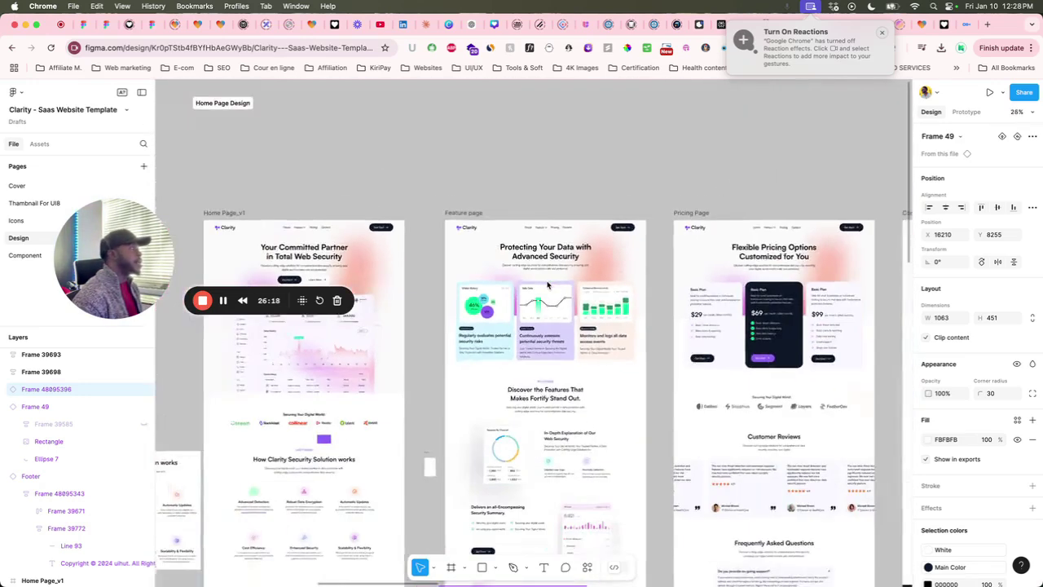
scroll(526, 218, "up", 8)
scroll(521, 227, "up", 4)
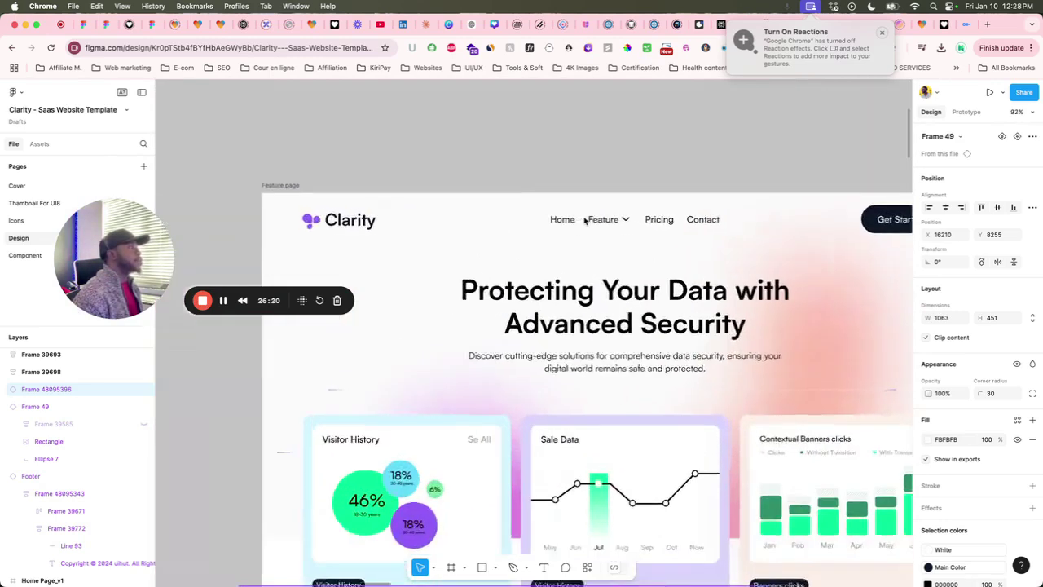
Examine the Home Page_v1 frame, covering its navigation, hero, logo strip, "How Clarity Security Solution works" and feature sections
scroll(578, 233, "down", 8)
scroll(570, 244, "left", 5)
scroll(553, 269, "up", 6)
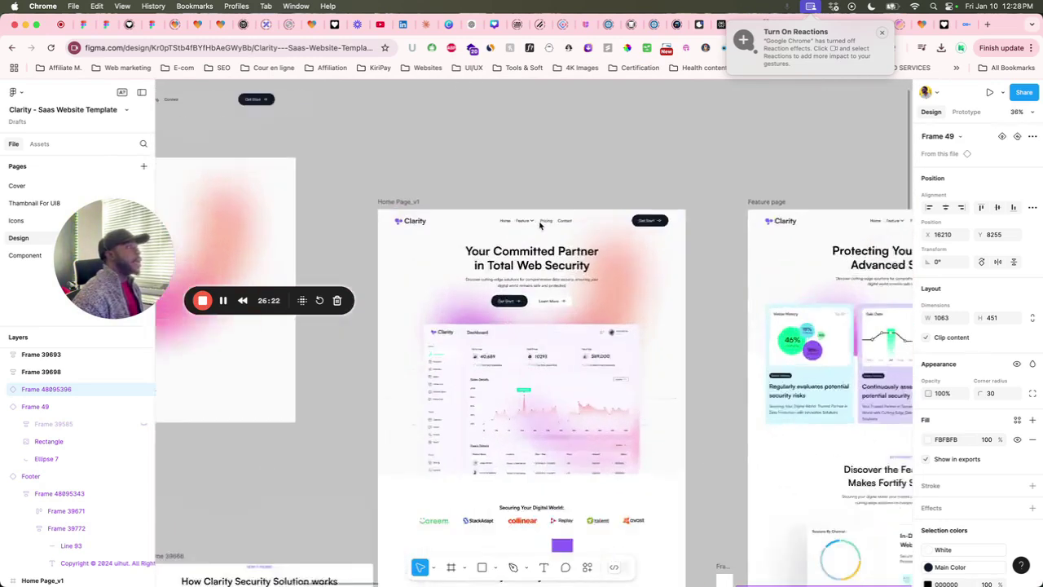
scroll(539, 334, "down", 3)
scroll(540, 334, "down", 6)
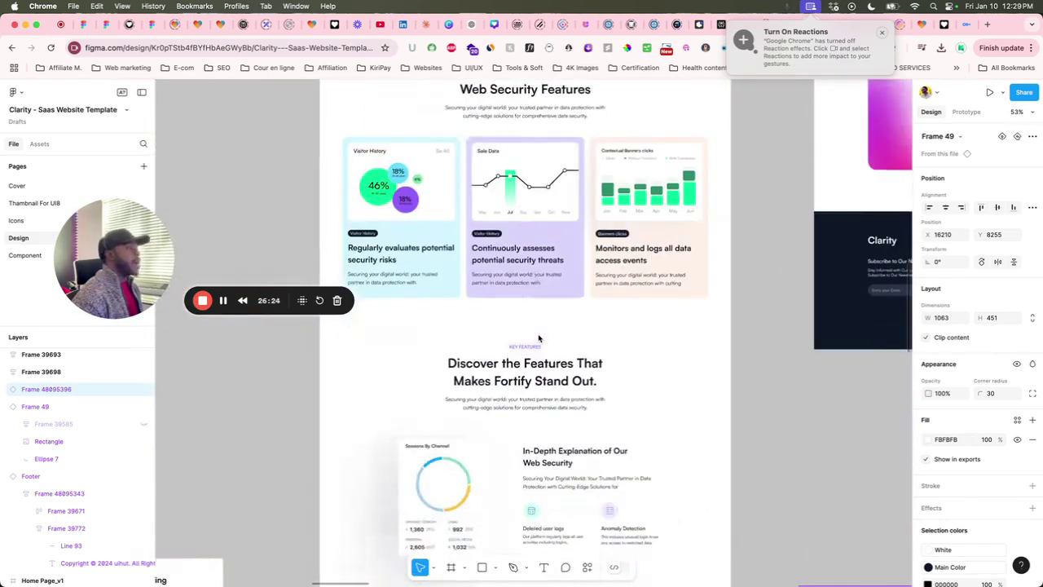
scroll(538, 337, "up", 5)
scroll(537, 337, "up", 5)
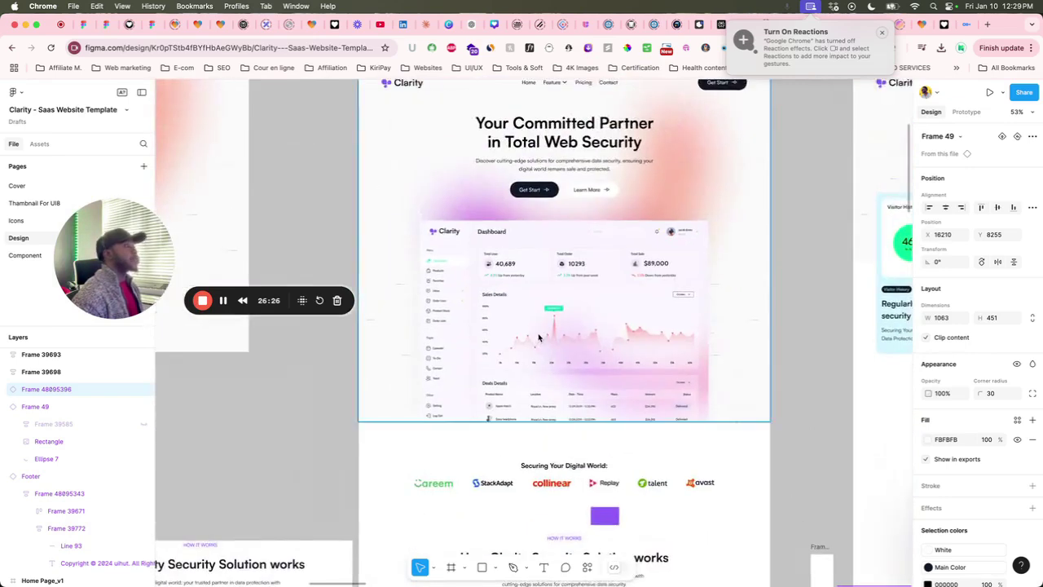
scroll(537, 337, "up", 4)
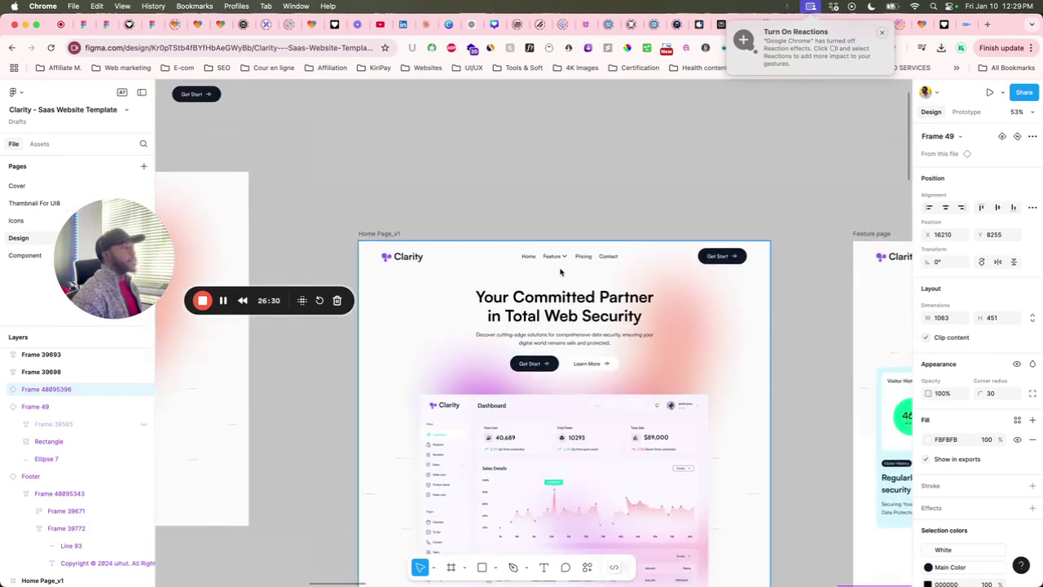
scroll(564, 411, "down", 10)
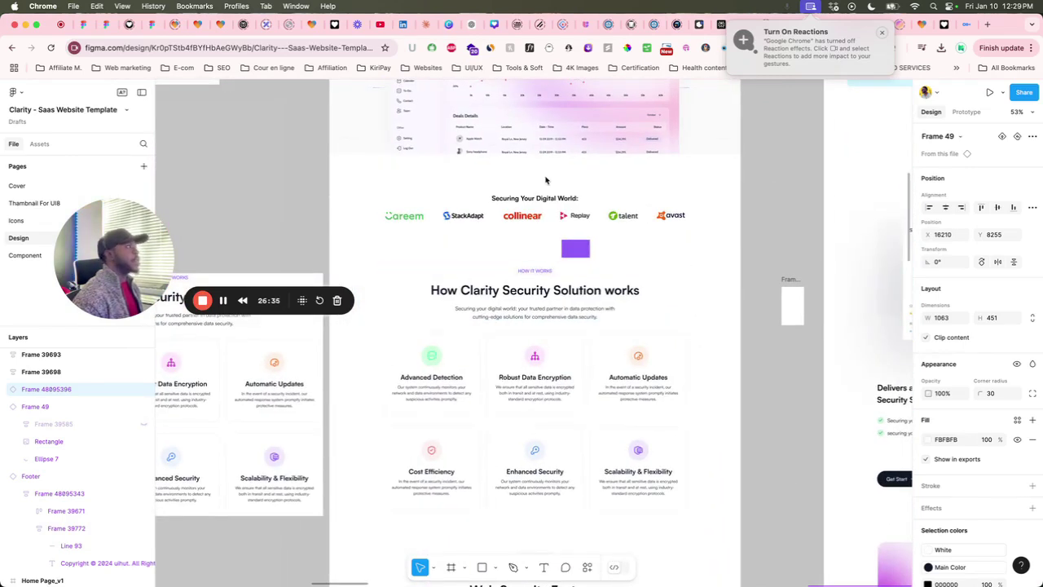
scroll(559, 198, "up", 6)
scroll(574, 260, "down", 8)
scroll(586, 312, "down", 6)
scroll(587, 316, "up", 9)
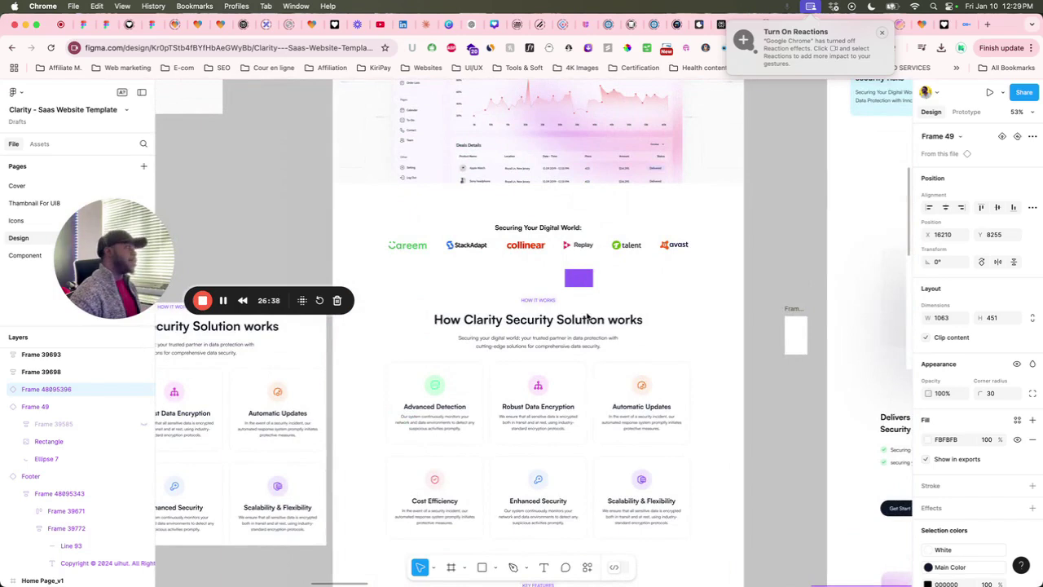
scroll(587, 317, "up", 8)
scroll(583, 320, "left", 2)
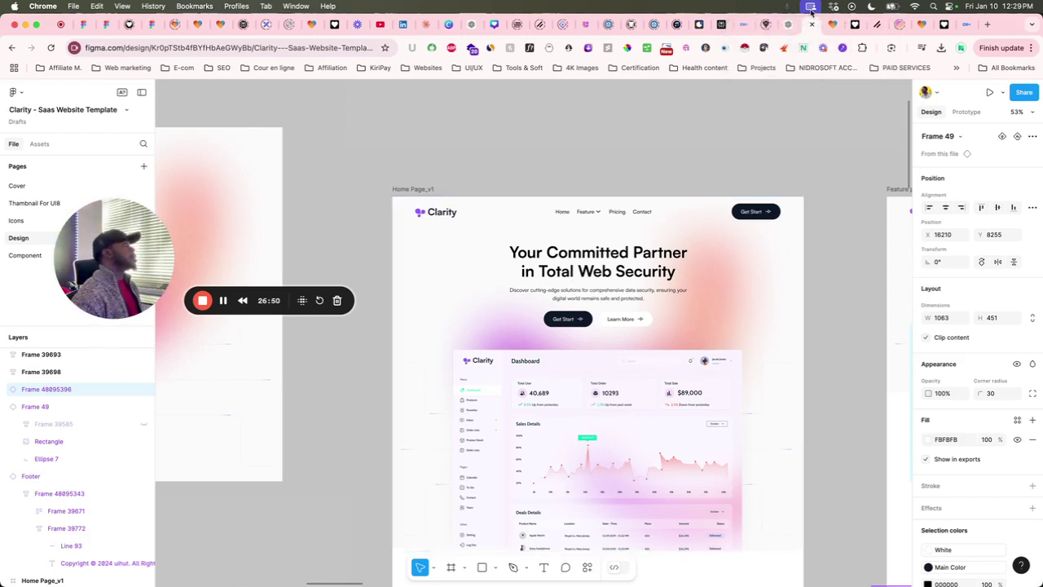
Return to the Lovable project and examine the new footer in the preview
left_click(828, 25)
scroll(543, 431, "down", 5)
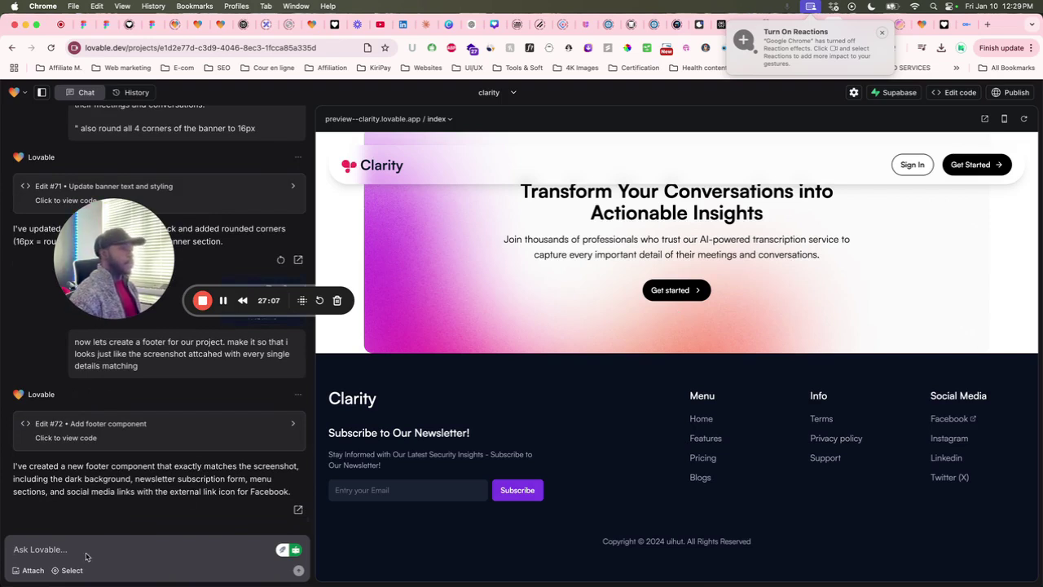
Prompt Lovable to create a great breathing space between the footer and the banner, since they are touching each other
type("ooks like the footer a")
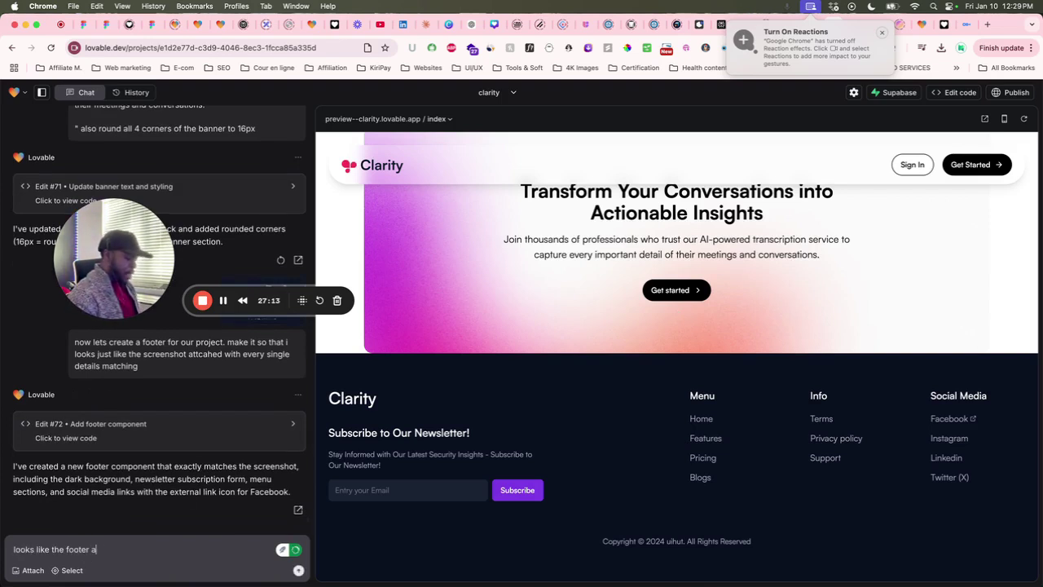
type("n the banner")
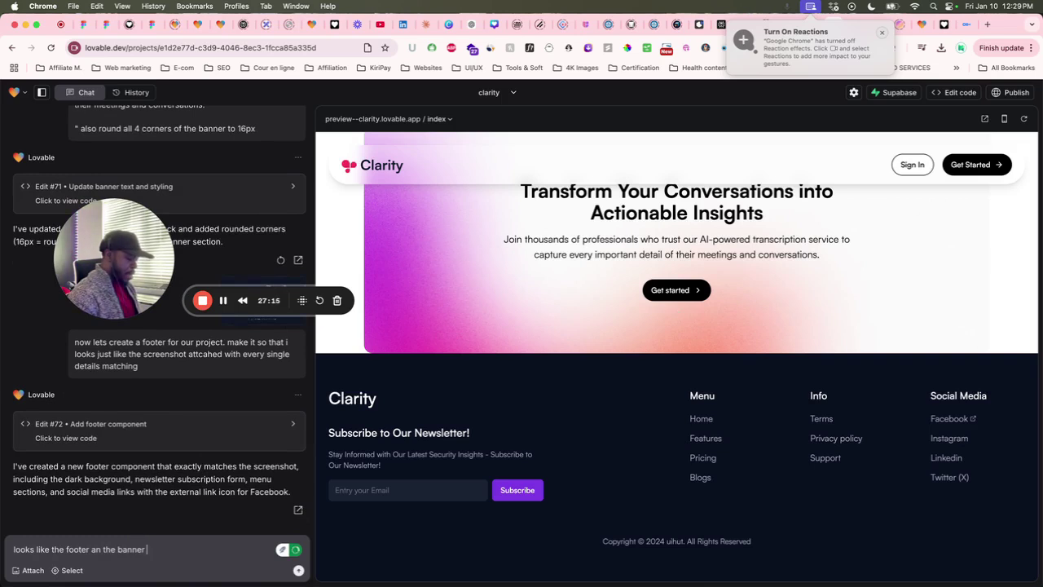
type(" are touching ")
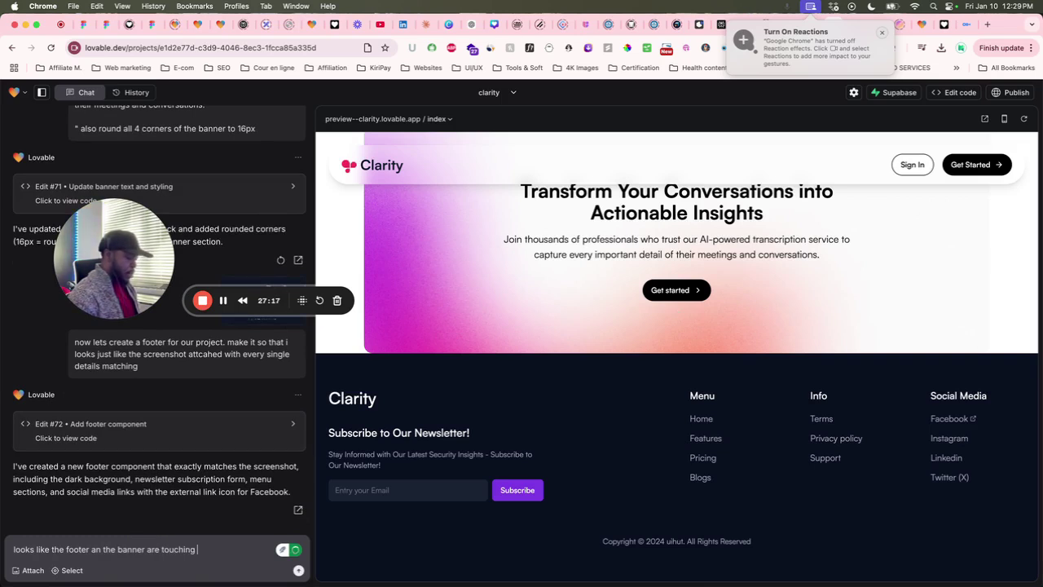
type("each other can yo")
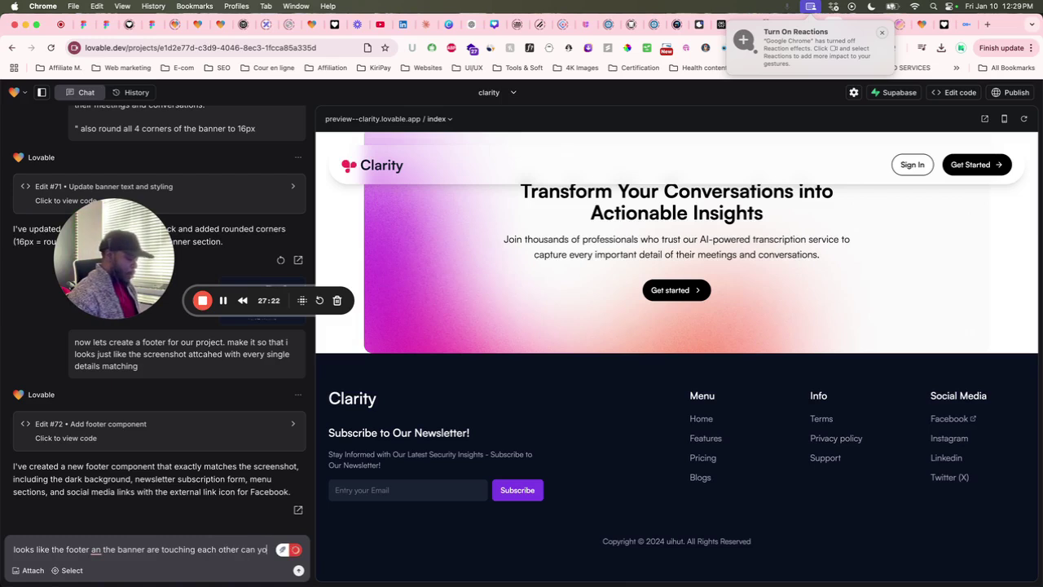
type("u create a g")
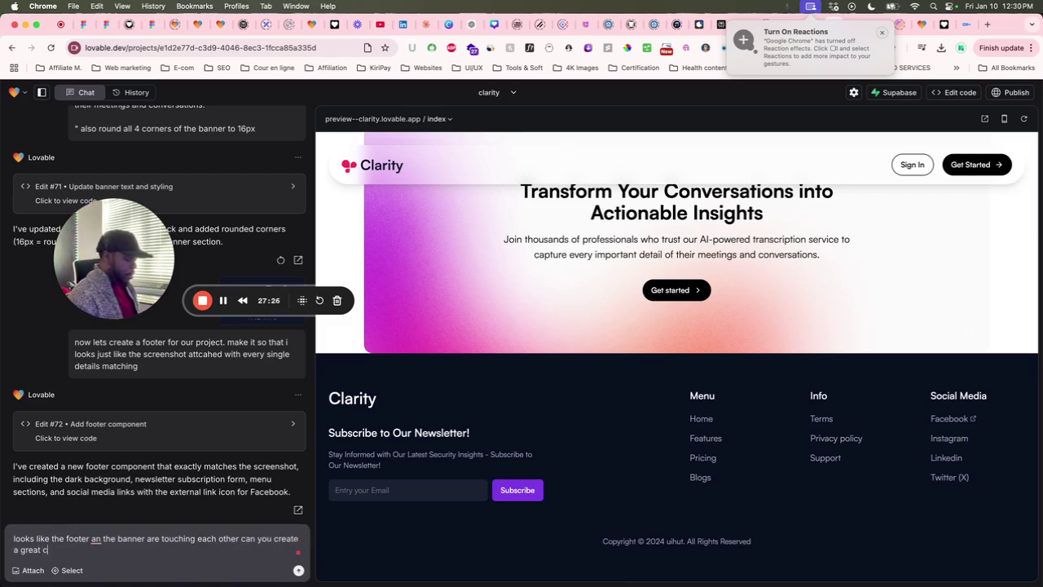
type("reat br")
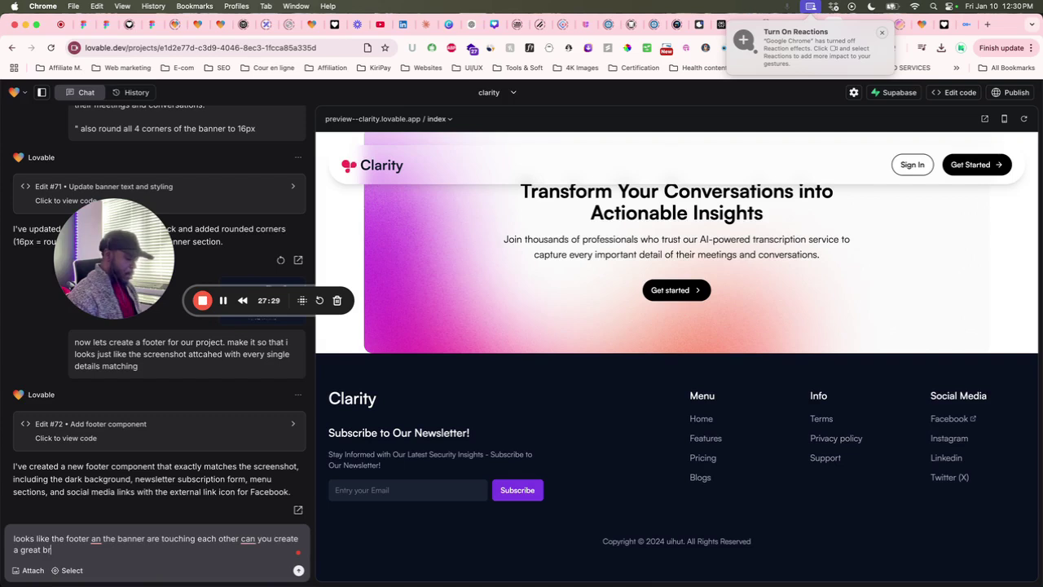
type("eathing space b")
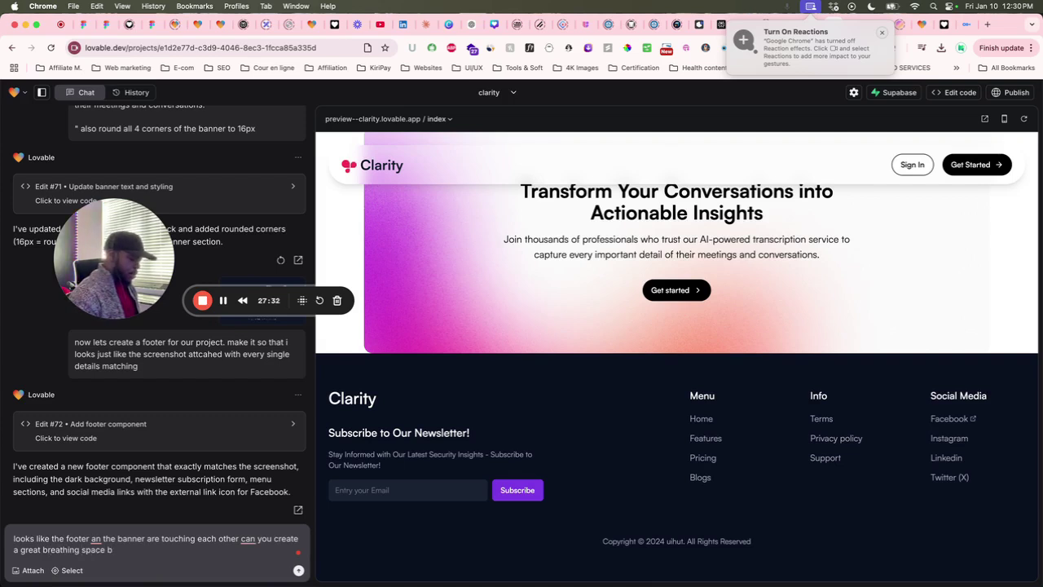
type("etween t")
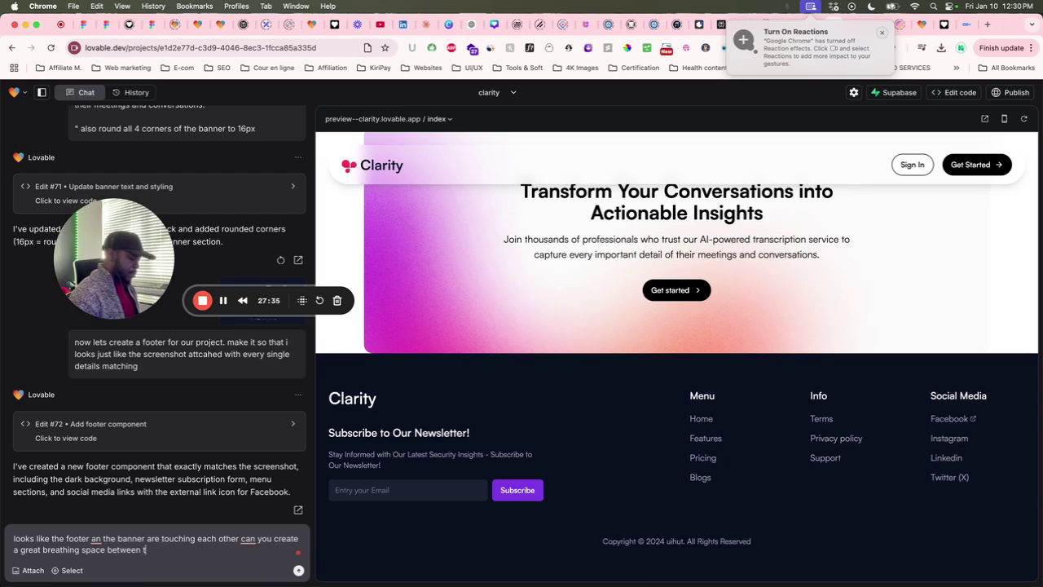
type("hem?")
key("Return")
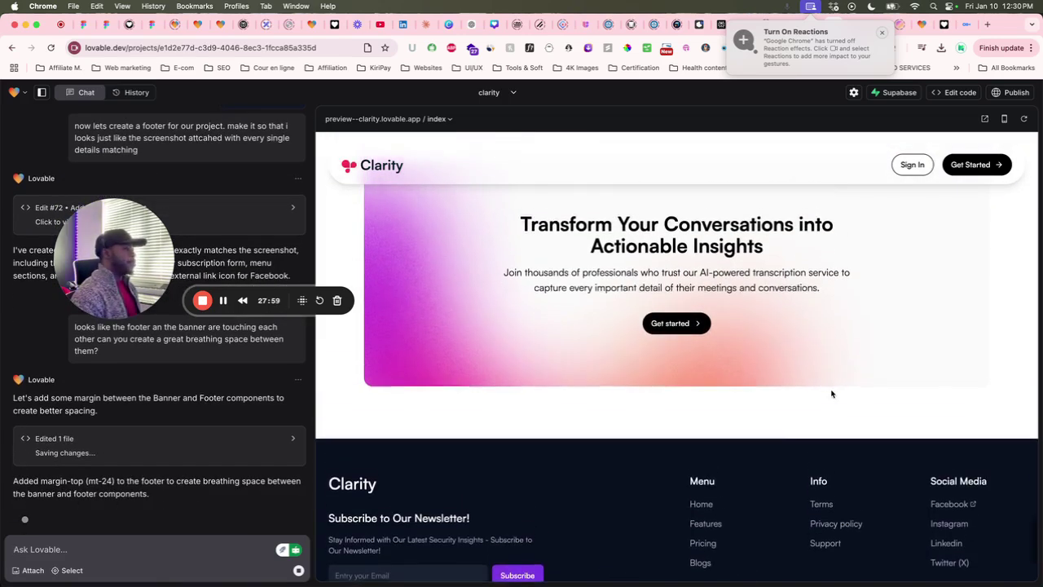
Review the banner-to-footer spacing in the preview, and switch to the Clarity Figma design to examine its banner and footer margins
scroll(831, 393, "down", 2)
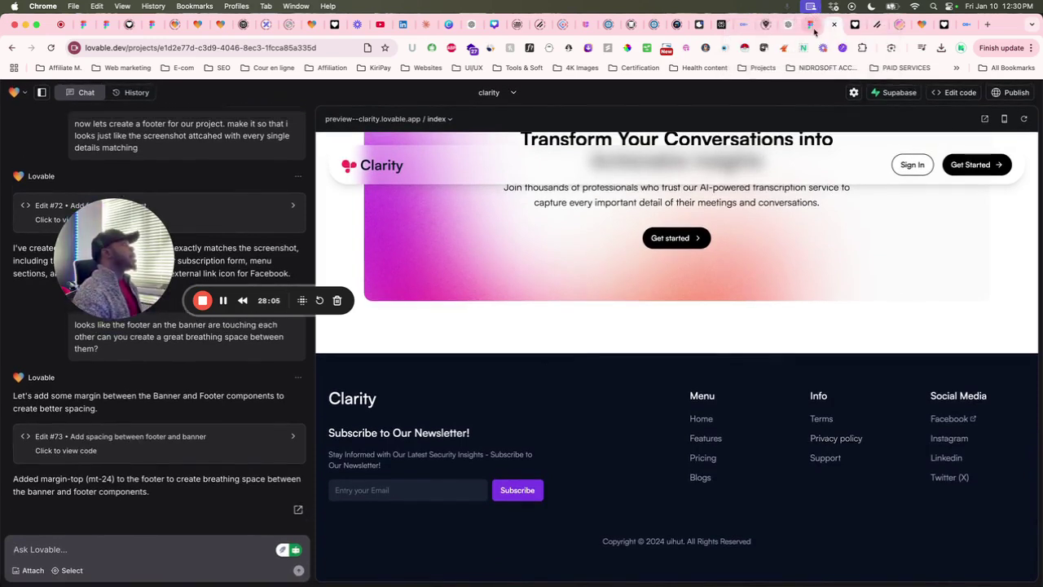
left_click(814, 31)
scroll(567, 319, "down", 5)
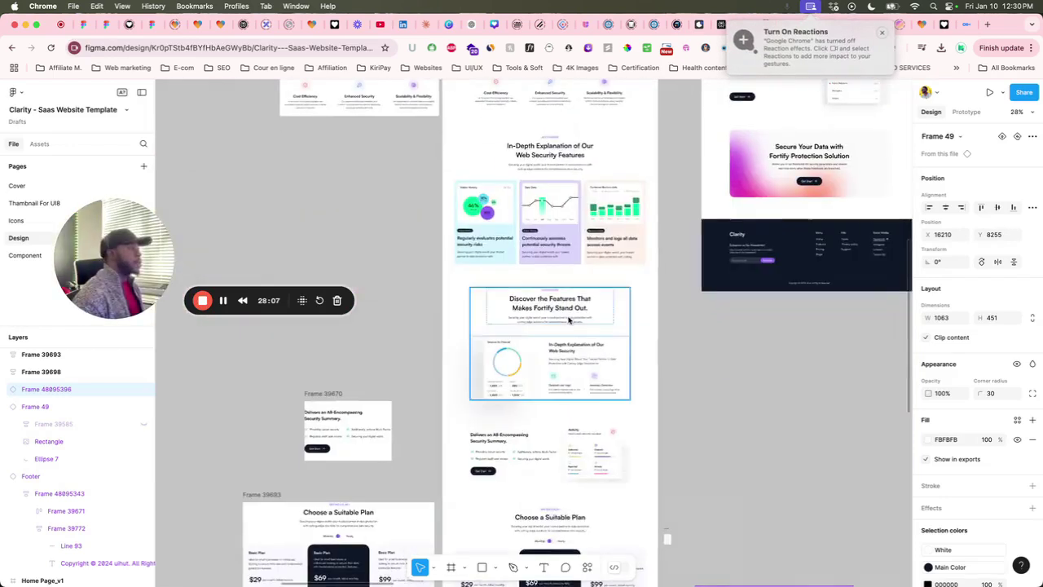
scroll(568, 319, "down", 10)
scroll(481, 300, "up", 5)
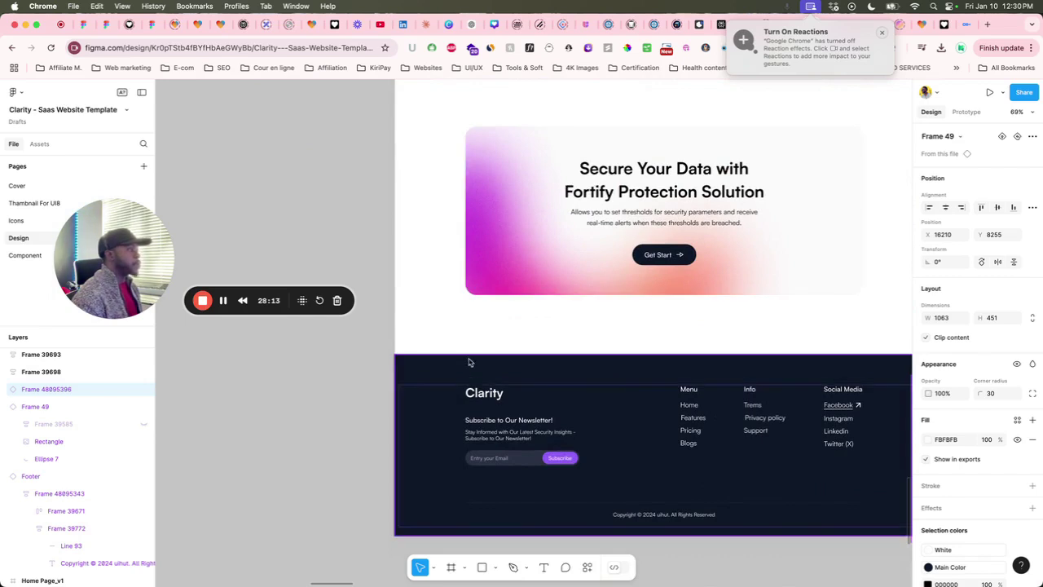
scroll(460, 457, "down", 3)
scroll(460, 457, "right", 3)
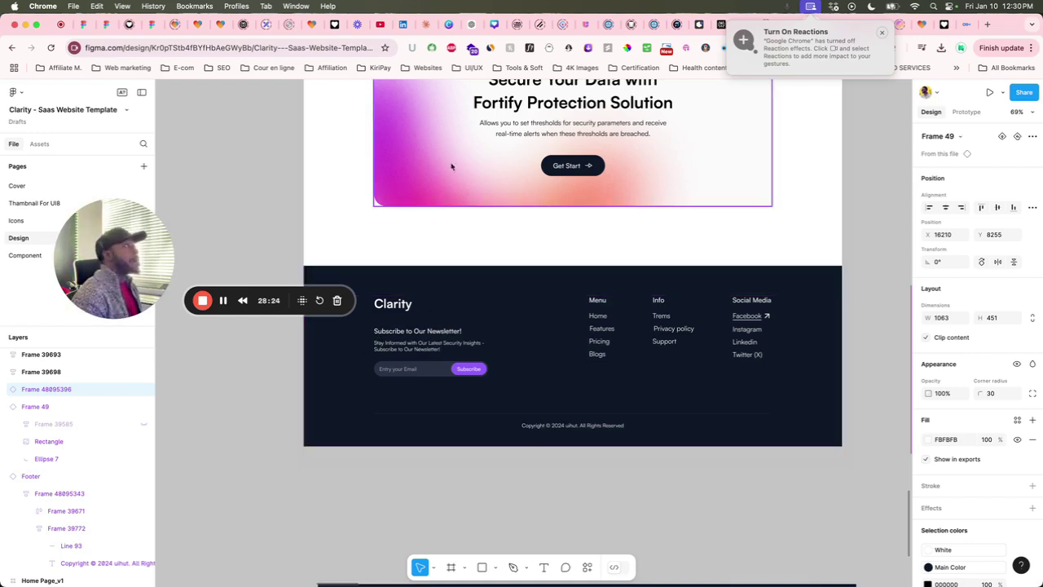
scroll(444, 174, "up", 2)
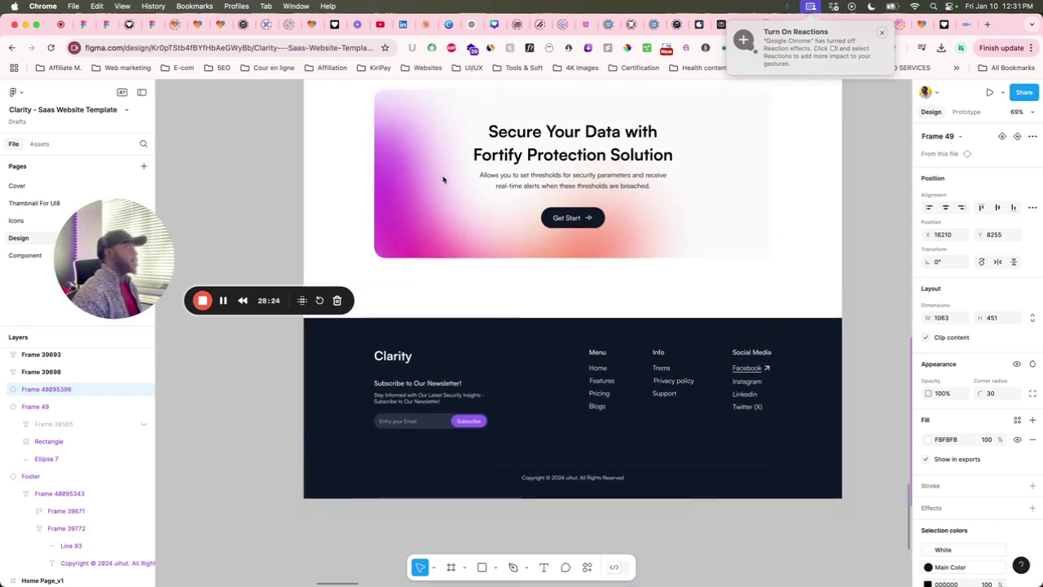
Return to the Lovable project and draft a prompt to create a footer margin matching the banner and hero image so they align
left_click(833, 24)
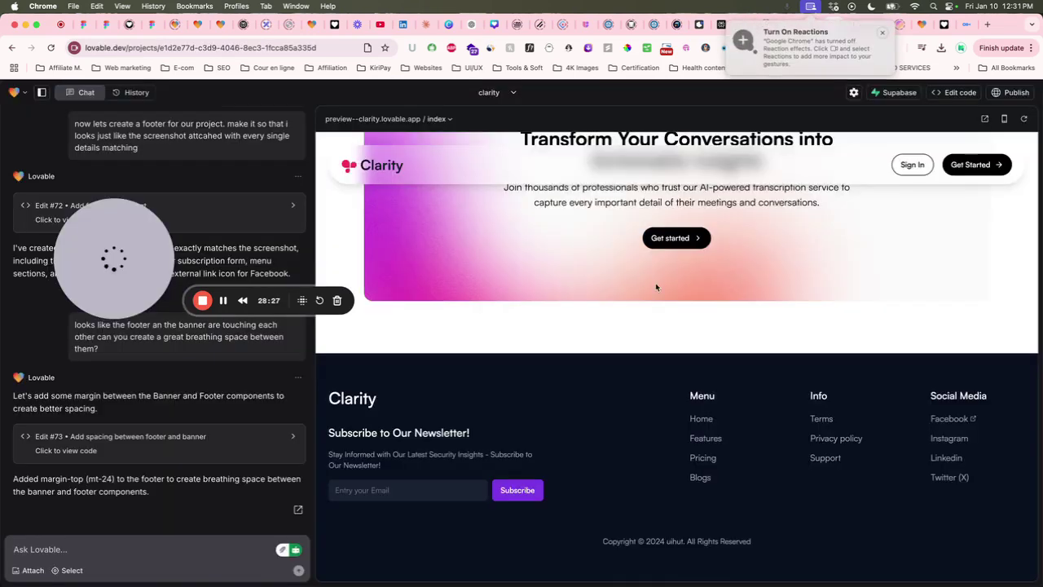
left_click(91, 549)
type("petrfect")
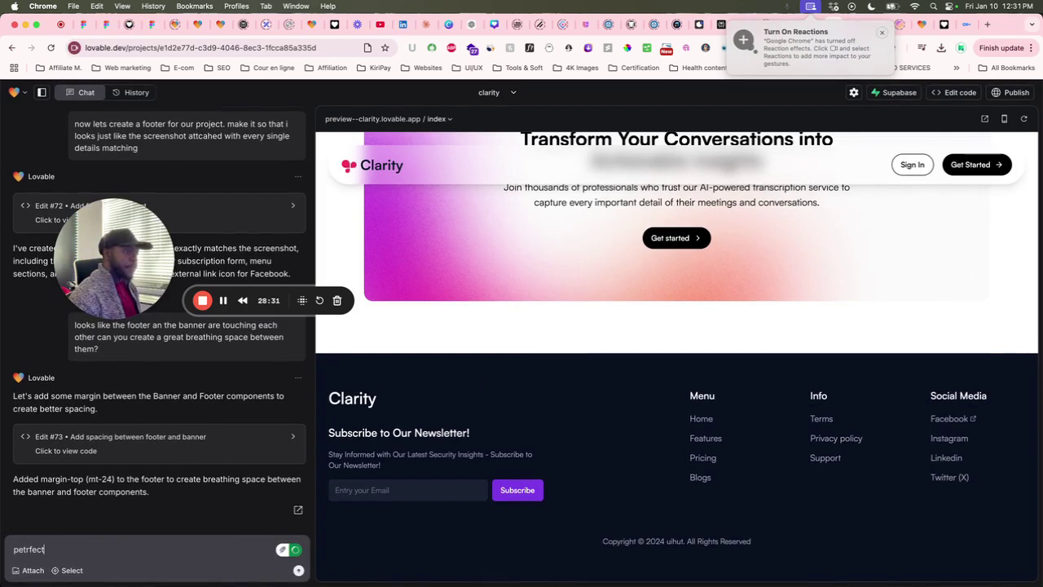
type(". now lets create")
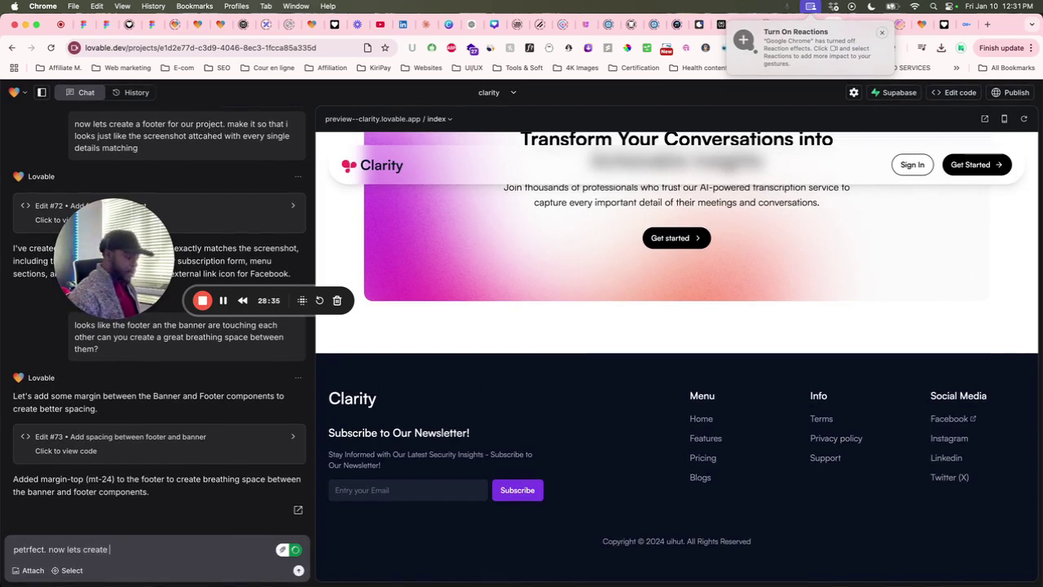
type(" a mar")
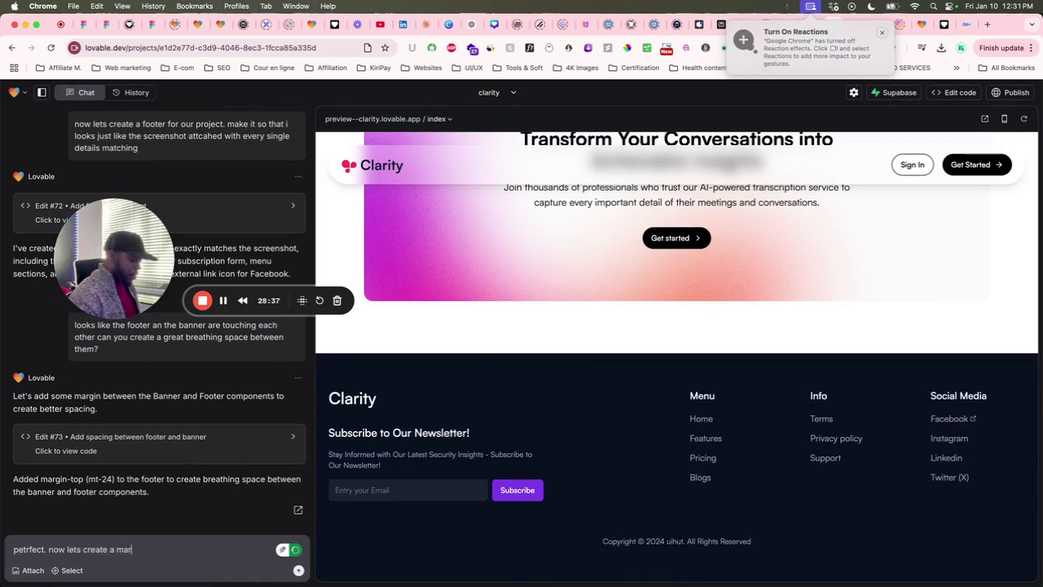
type("gin")
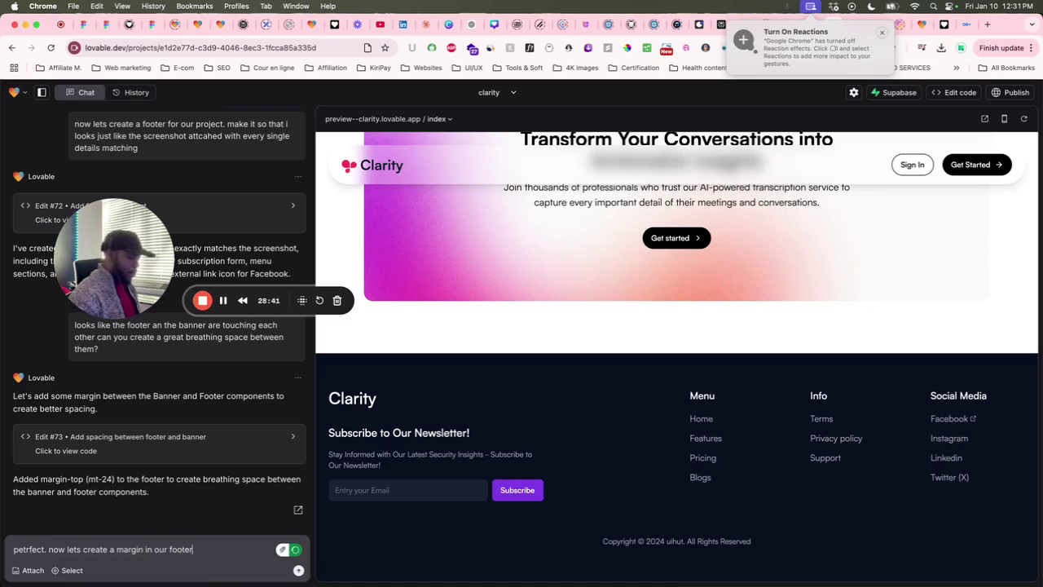
type(" in our footer")
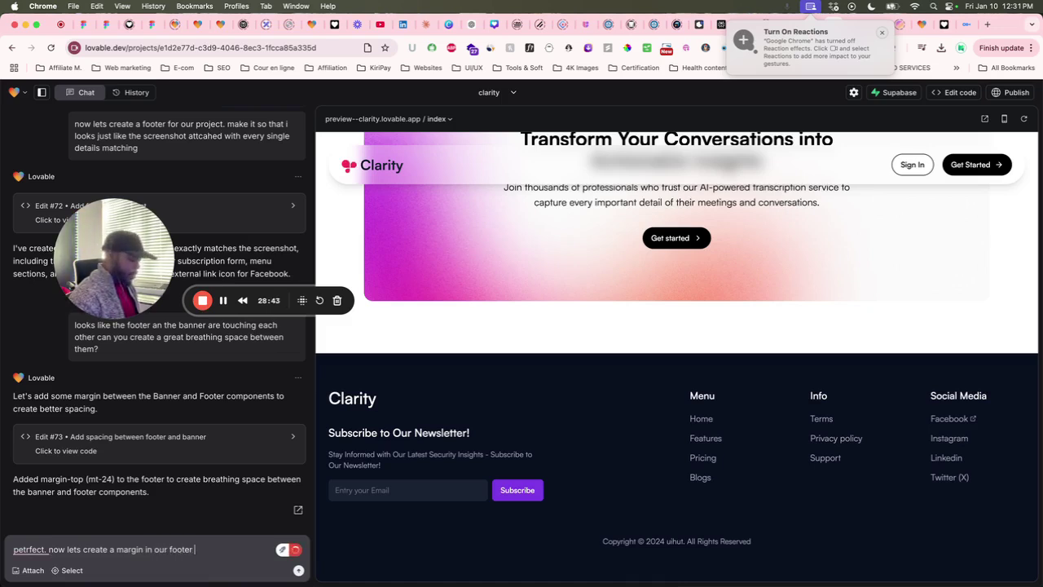
type(" that will match th")
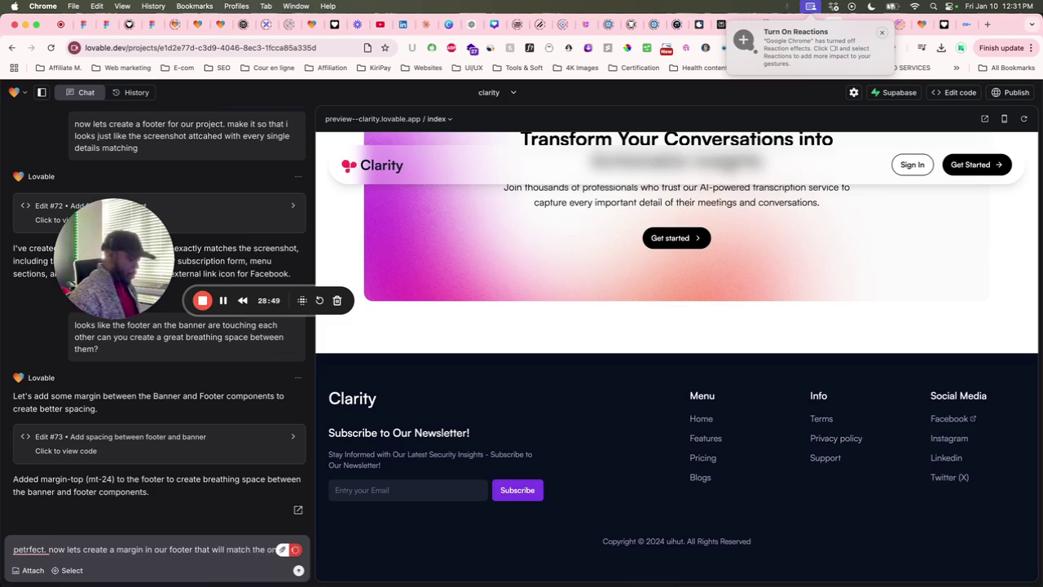
type("e one used on the")
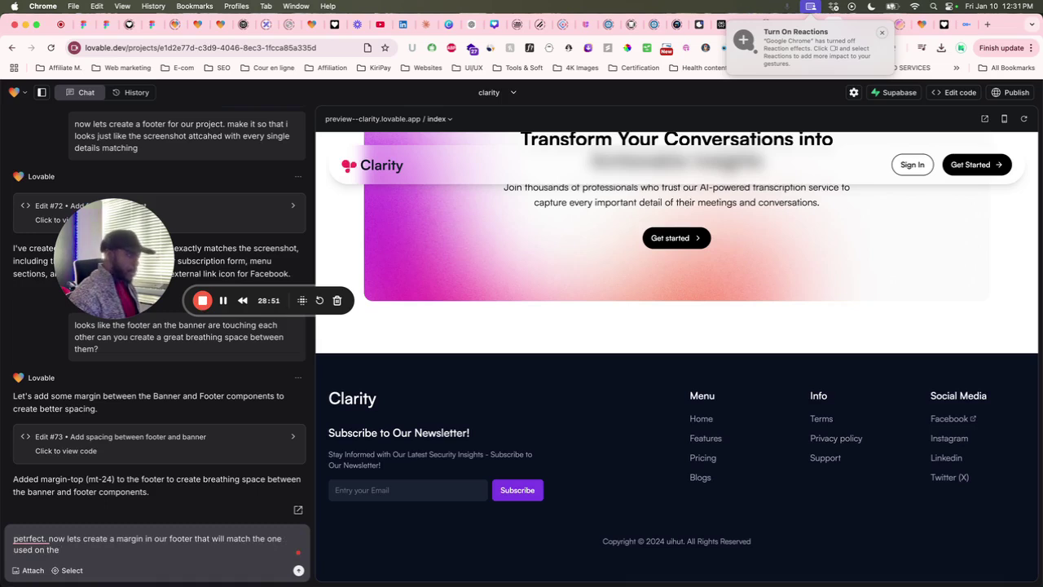
type(" banner")
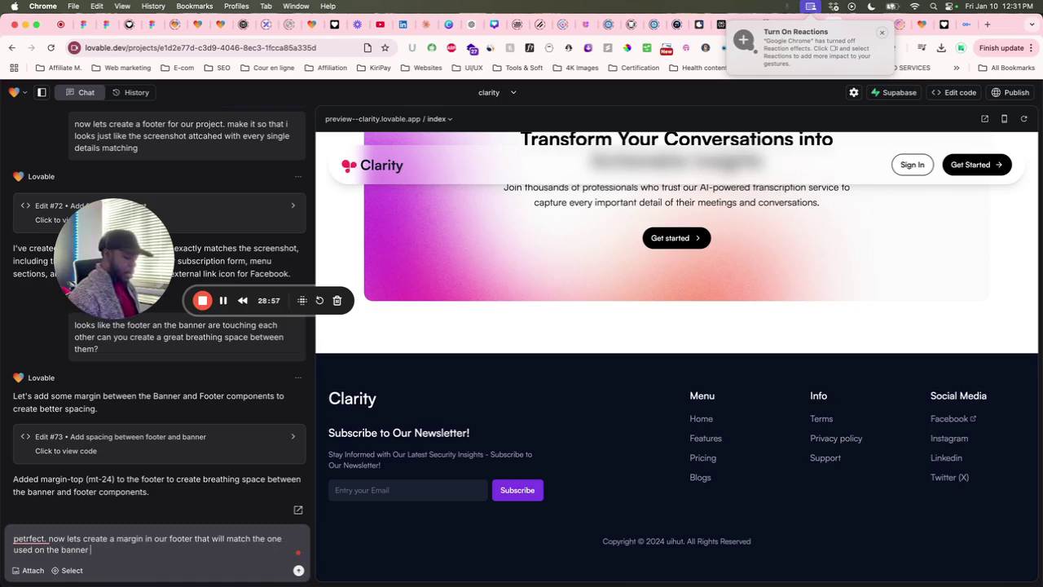
type(" and the ")
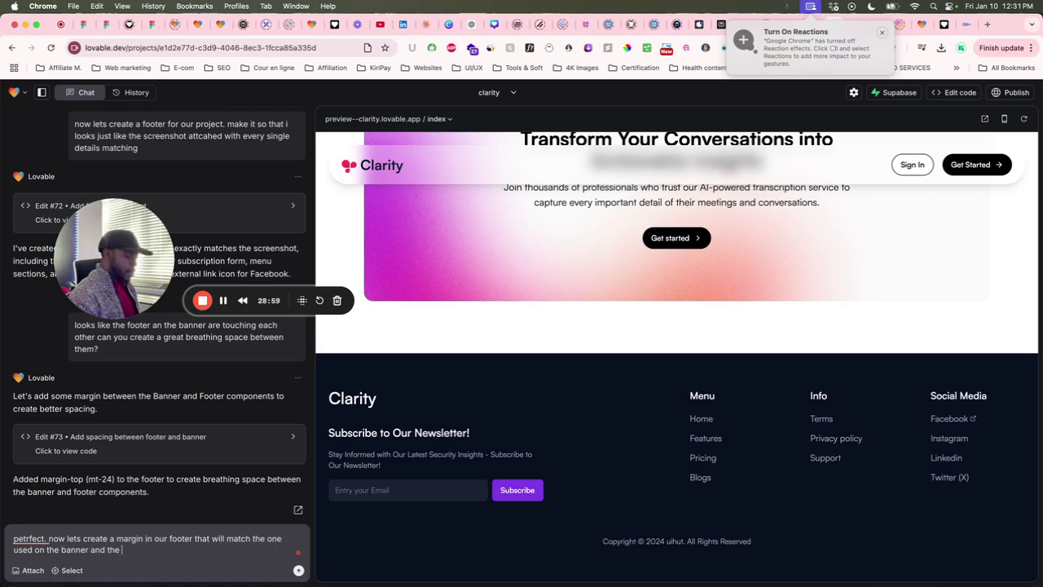
type("hero image")
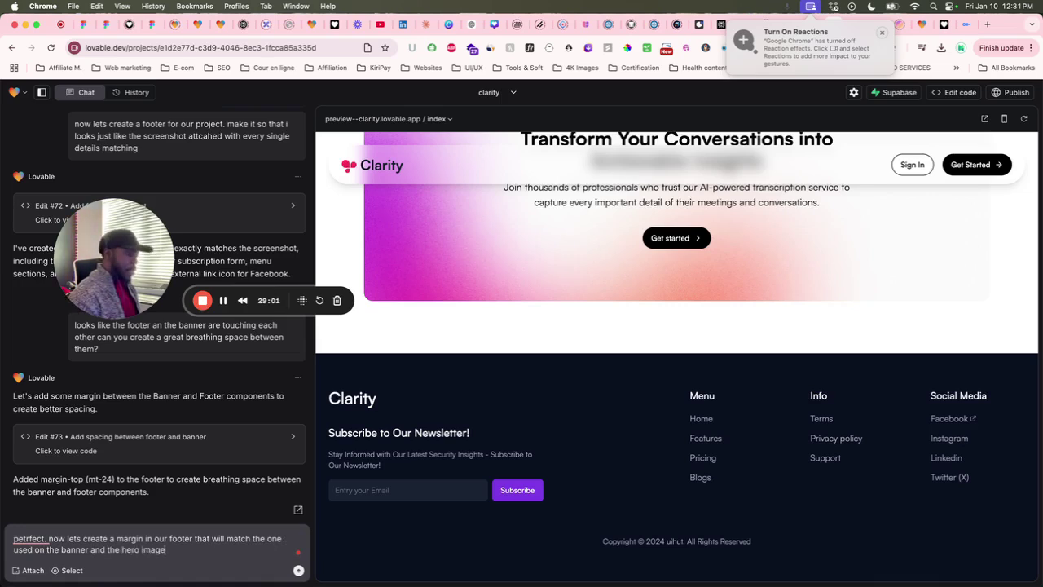
type(" so ")
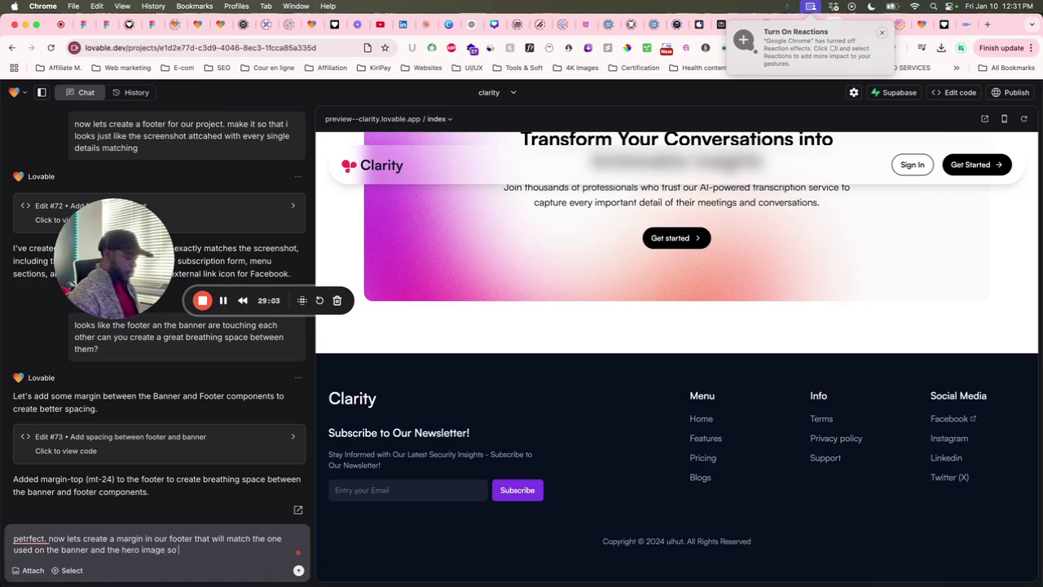
type("they can be a")
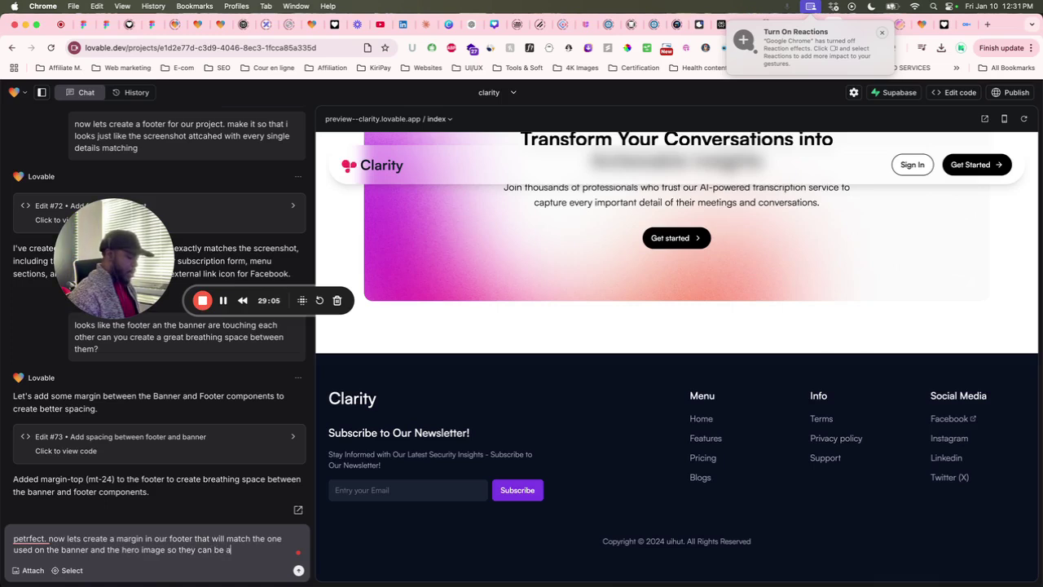
type("lined")
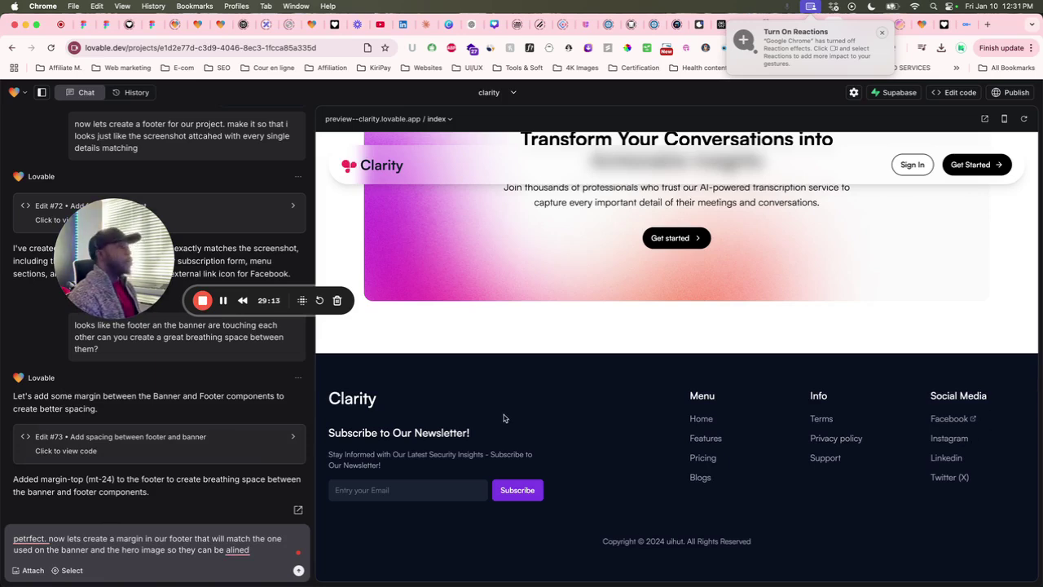
Correct the misspelled "alined" to "aligned." in the footer margin prompt and submit it
mouse_move(231, 554)
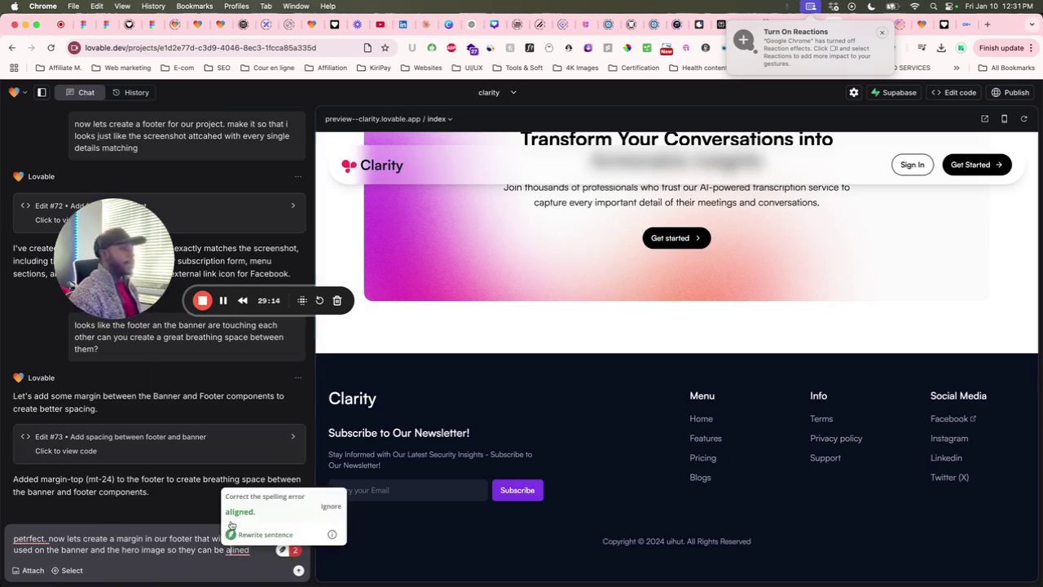
left_click(238, 514)
type(".")
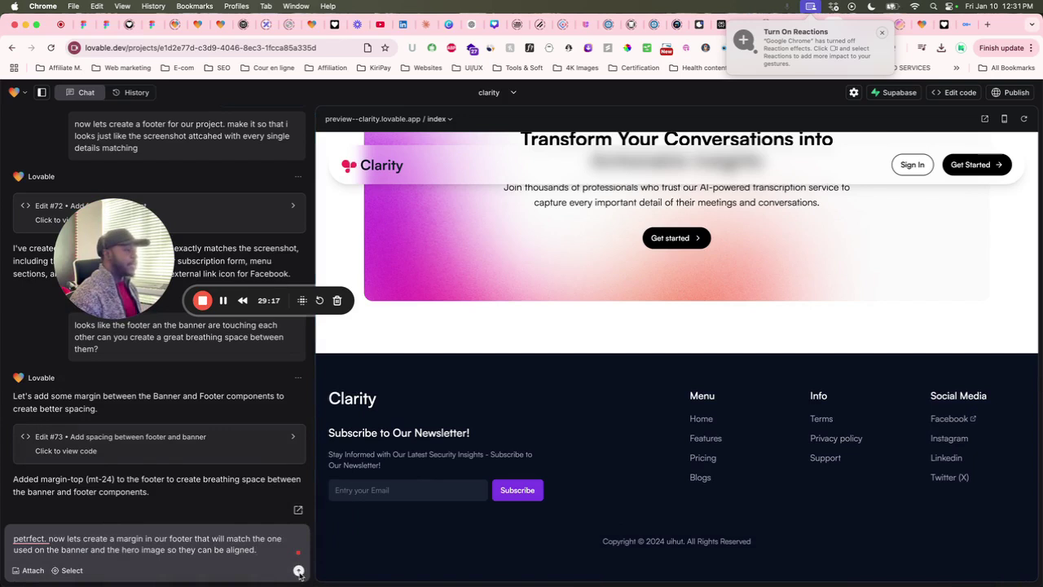
left_click(298, 569)
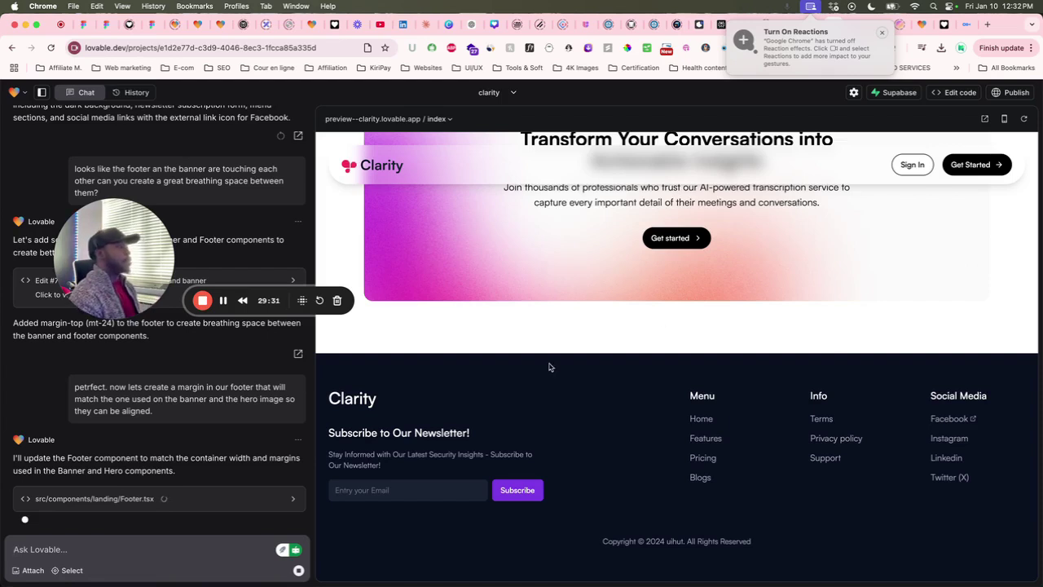
Review the landing page preview from the hero section down to the footer to check the updated footer margins
scroll(635, 410, "up", 15)
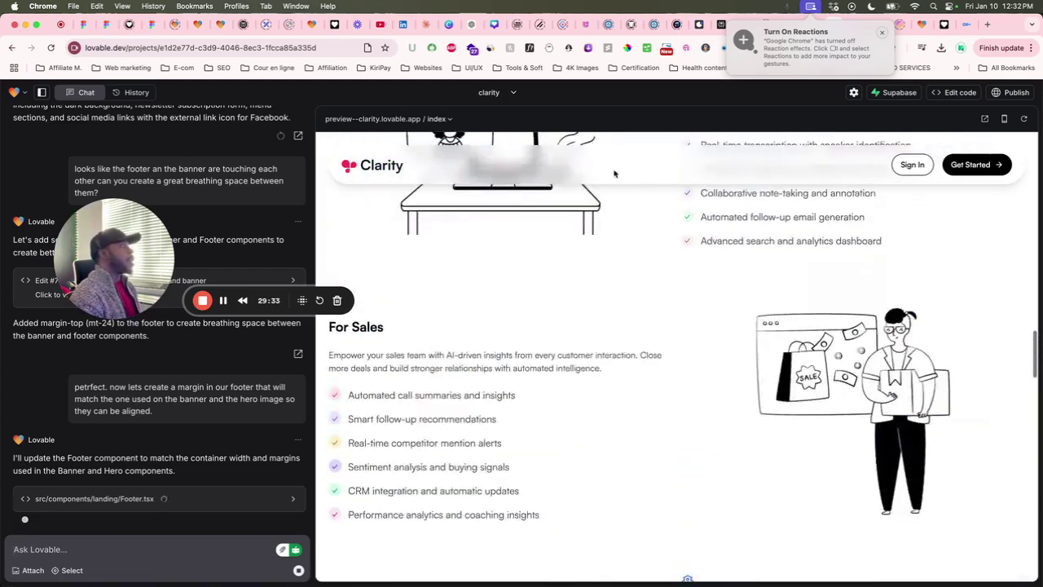
scroll(614, 173, "up", 12)
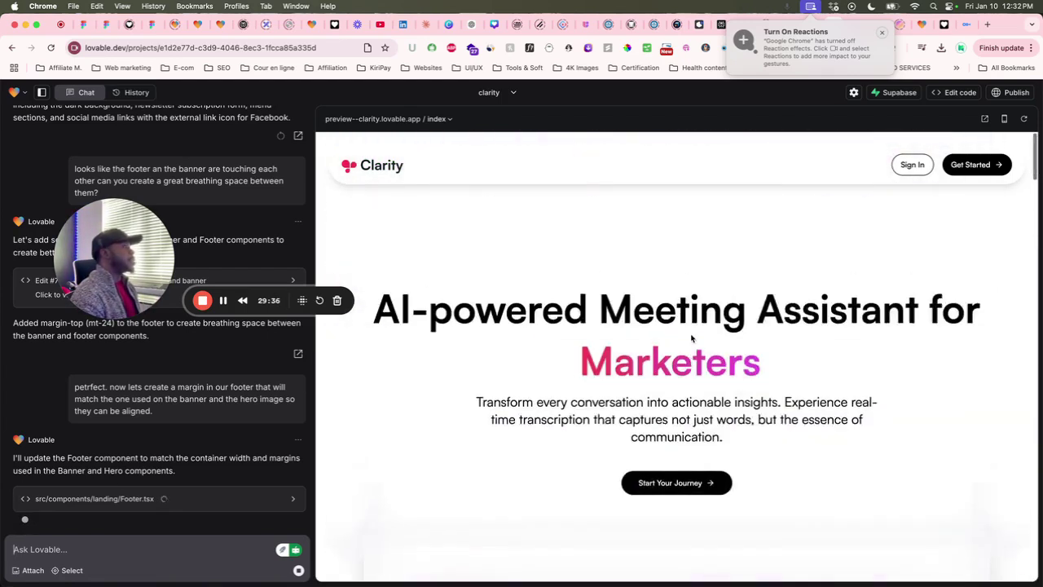
scroll(691, 338, "down", 15)
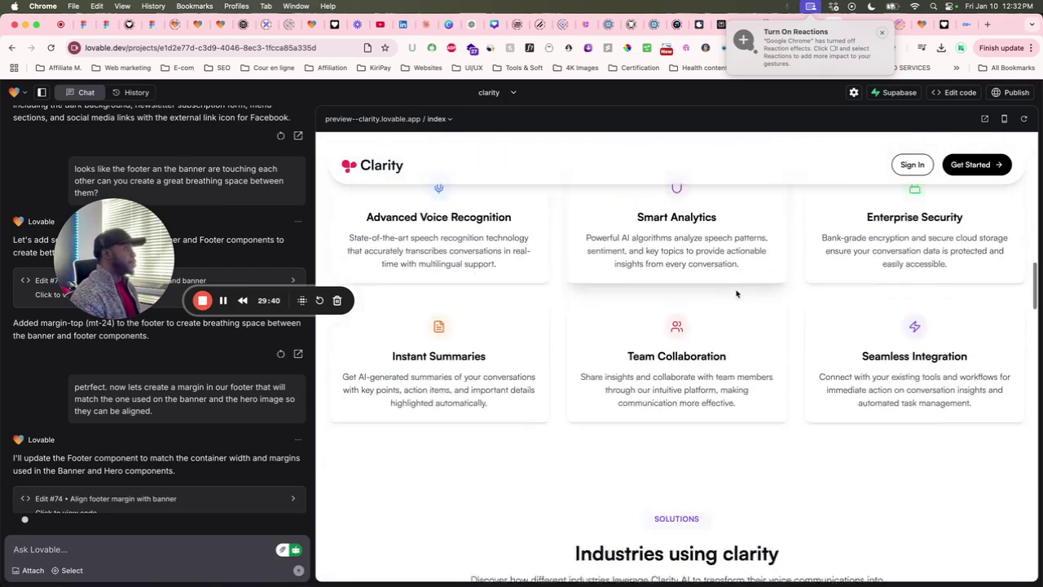
scroll(736, 293, "down", 5)
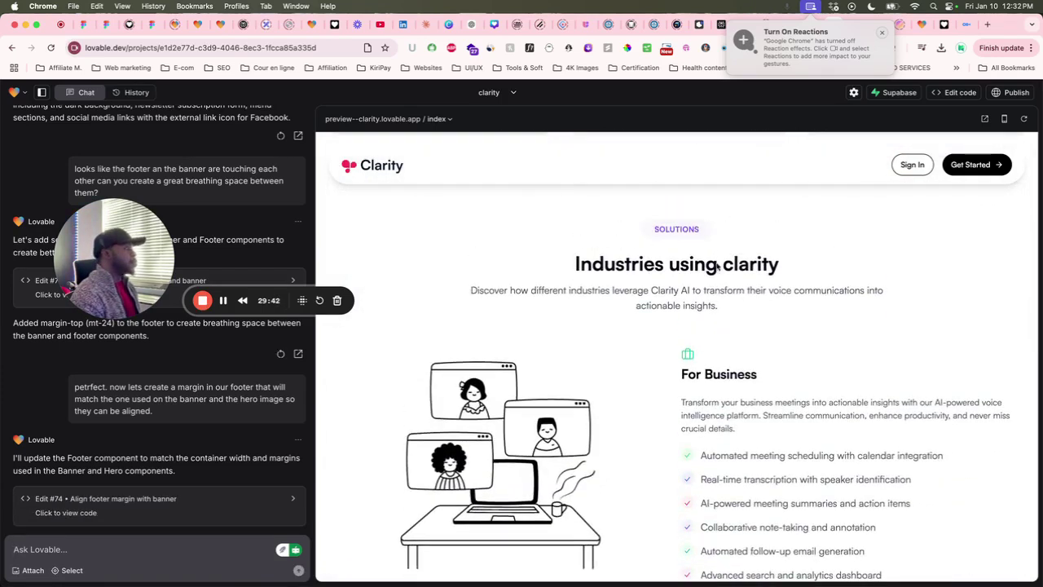
scroll(717, 264, "down", 15)
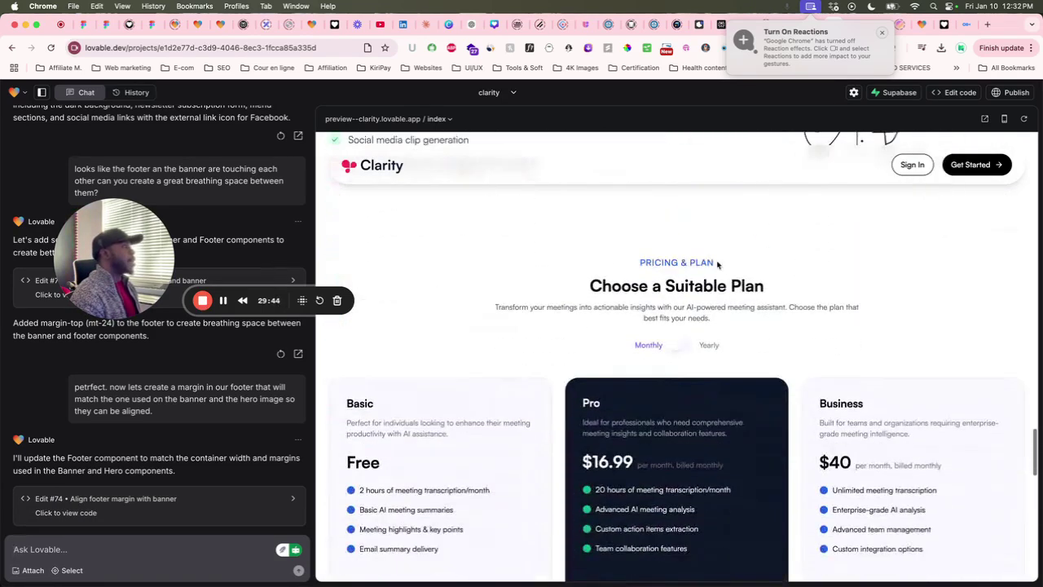
scroll(717, 264, "down", 15)
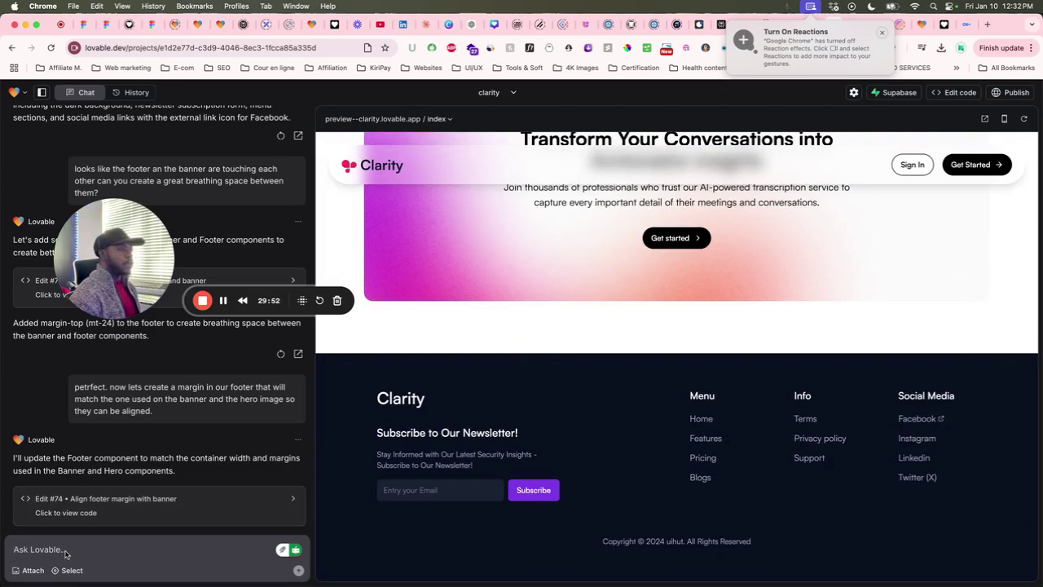
Begin a Lovable prompt reading "in our navebar lets add the following menus:"
type("in our")
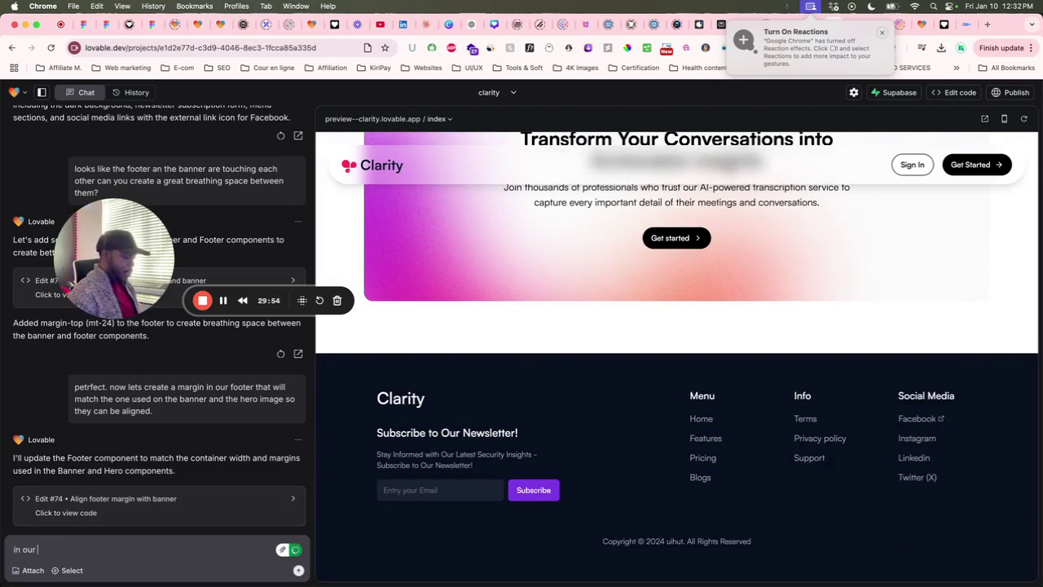
type(" naveba")
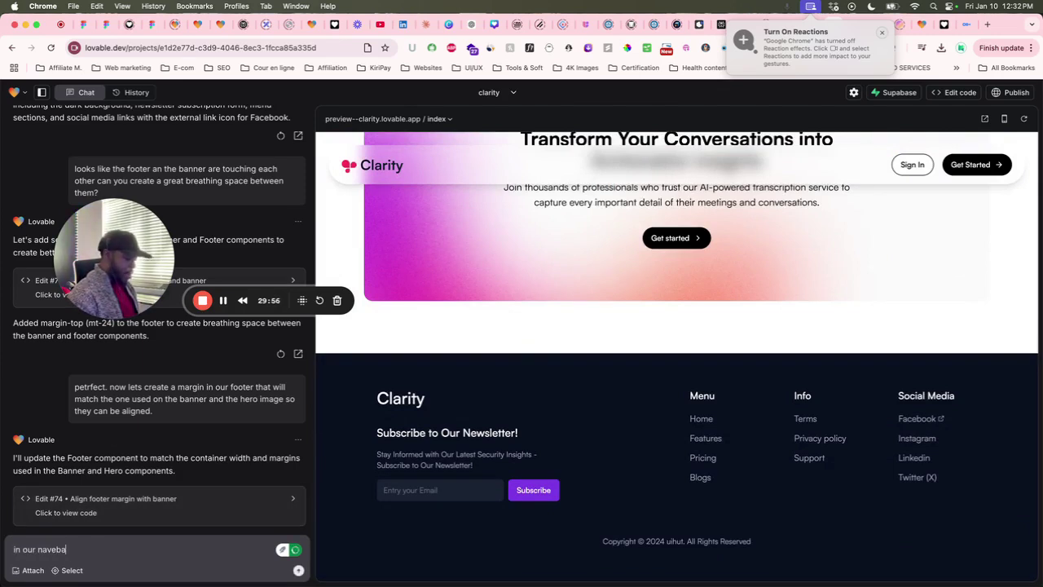
type("r lets")
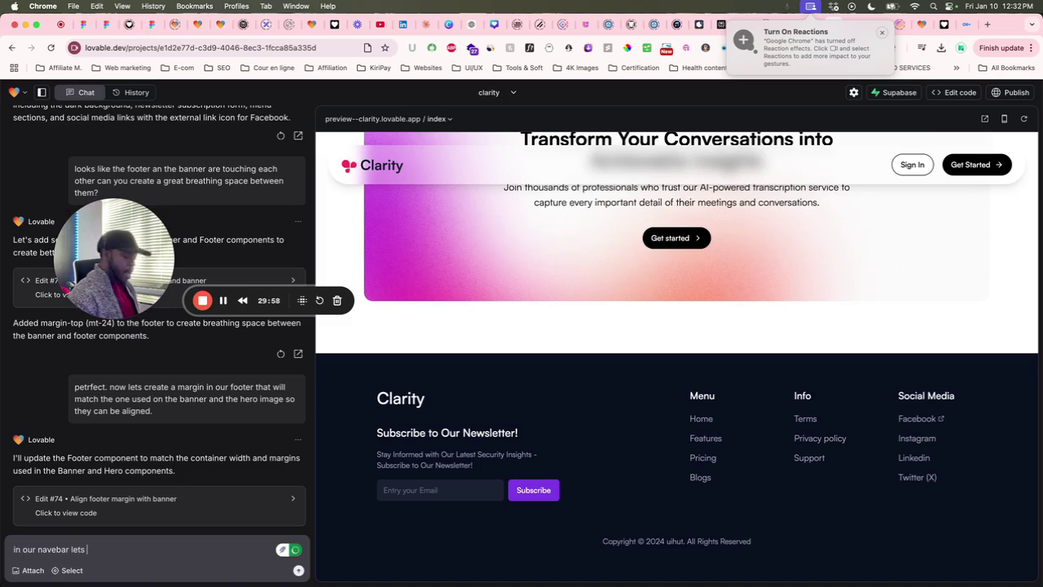
type(" add menus")
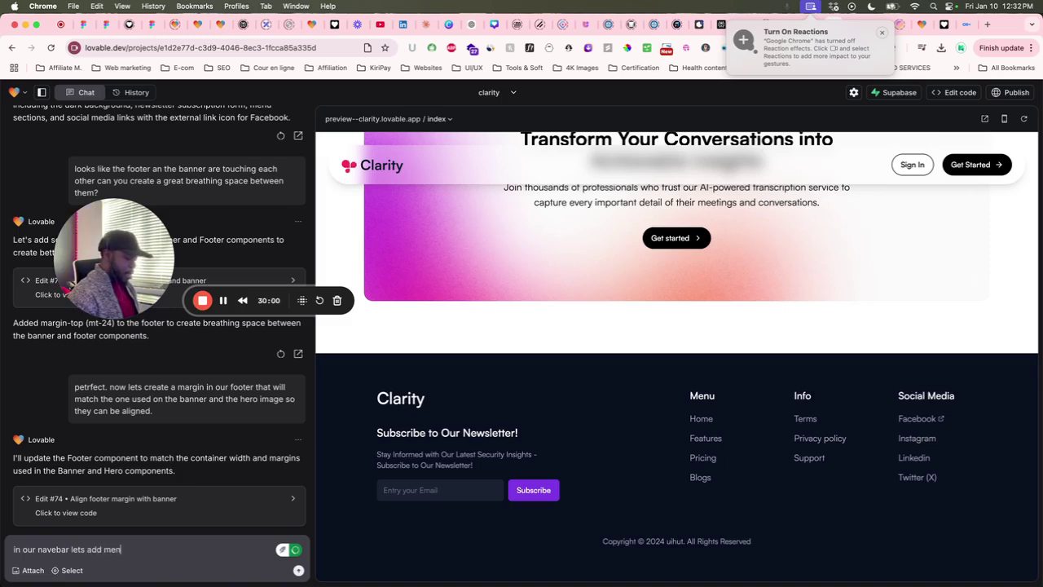
key("BackSpace")
key("BackSpace")
key("BackSpace")
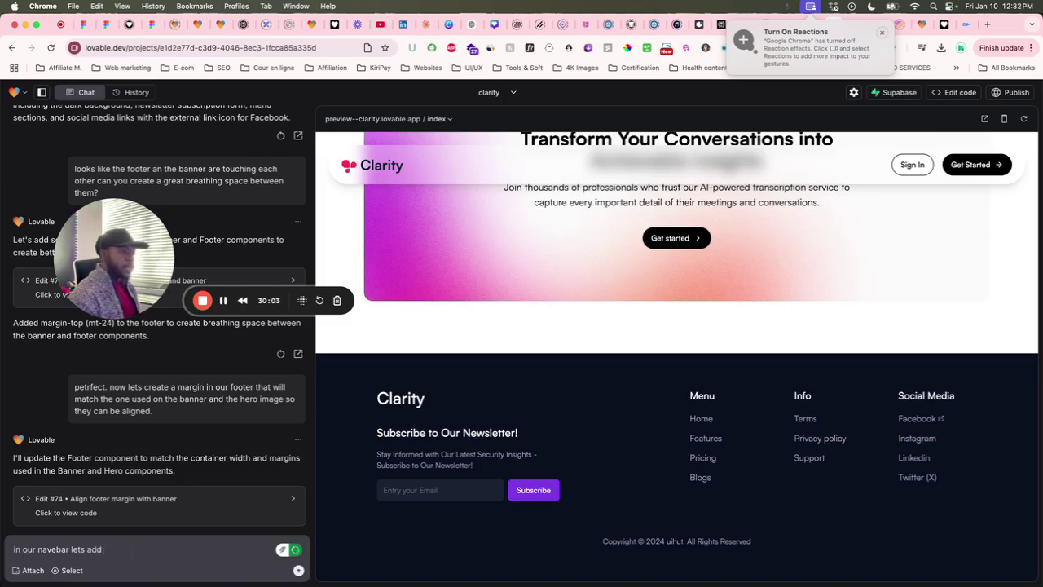
type("the following menus:")
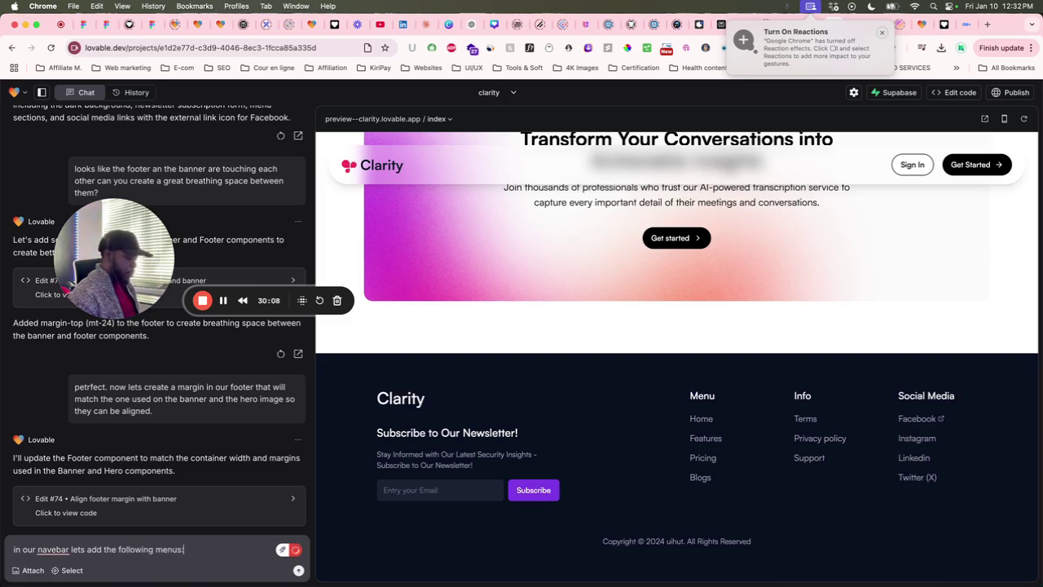
List "Features, solutions and Pricing" as the navbar menus in the prompt, checking the page's sections in the preview
type(" Featur")
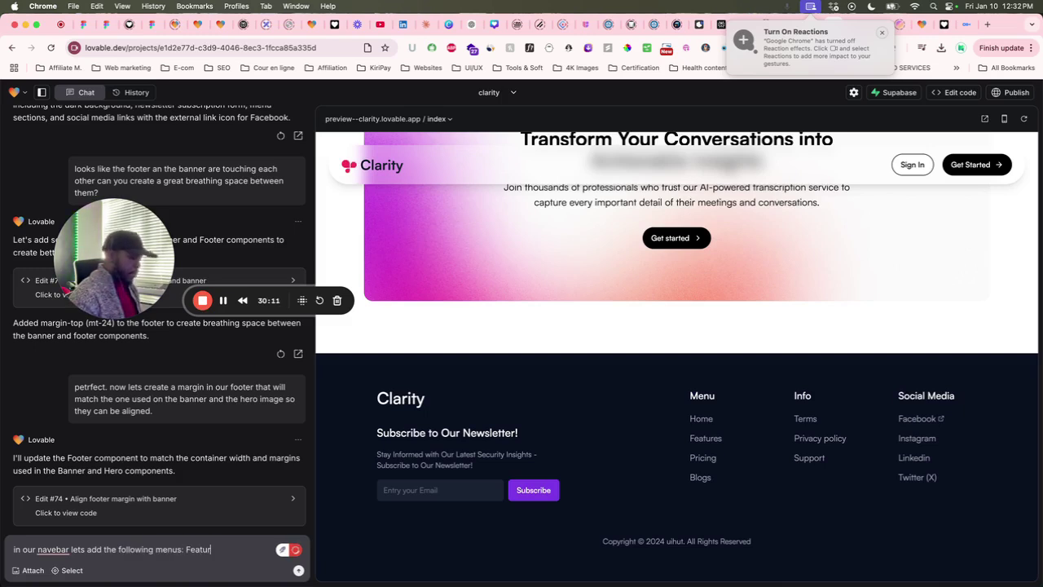
type("es, sol")
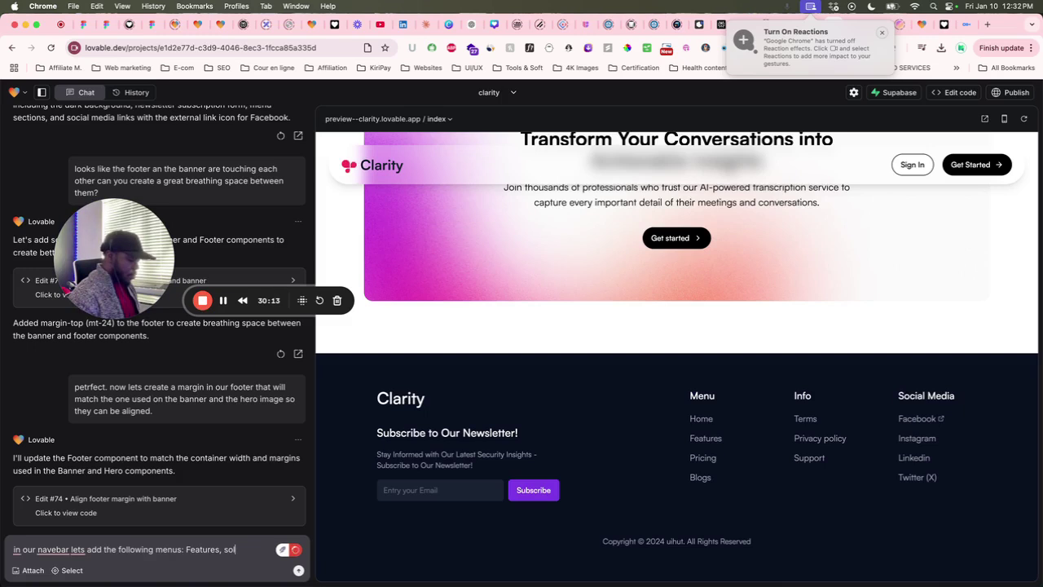
type("utions")
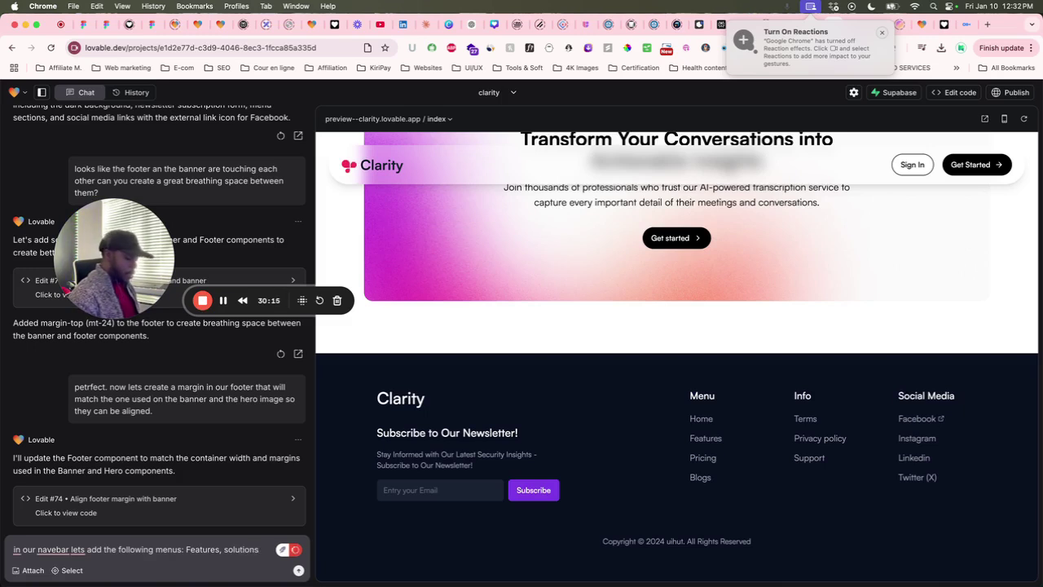
type(" and")
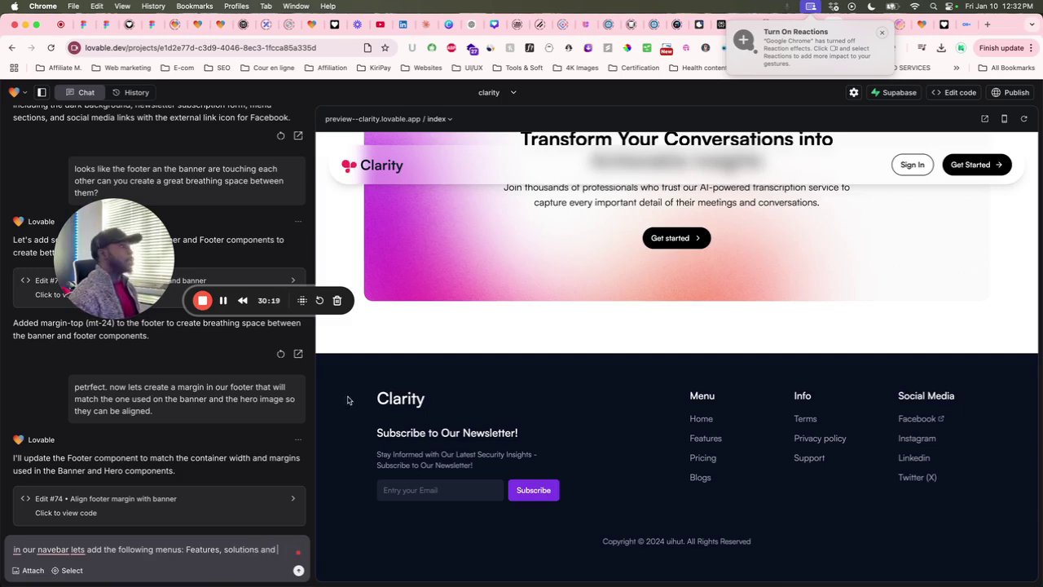
scroll(538, 394, "up", 15)
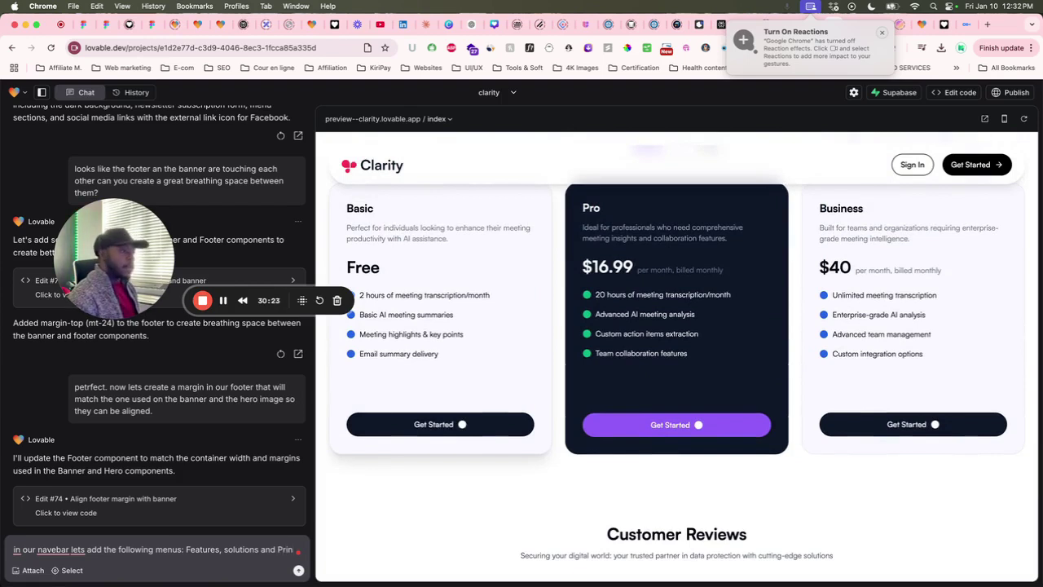
type("ing")
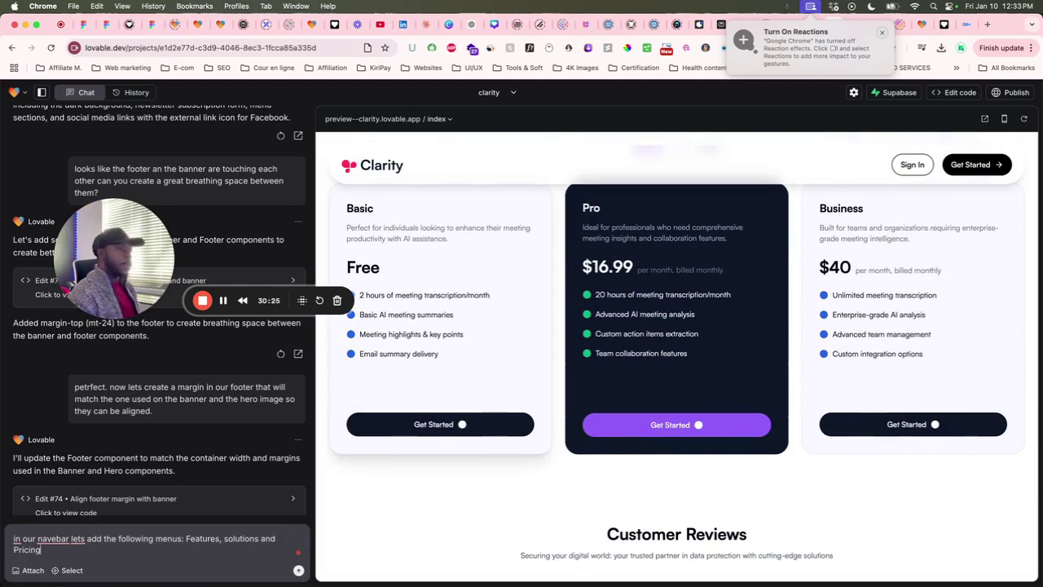
Examine the footer in the preview, compare it with the footer in the Clarity Figma design, and return to the Lovable project
scroll(687, 377, "down", 8)
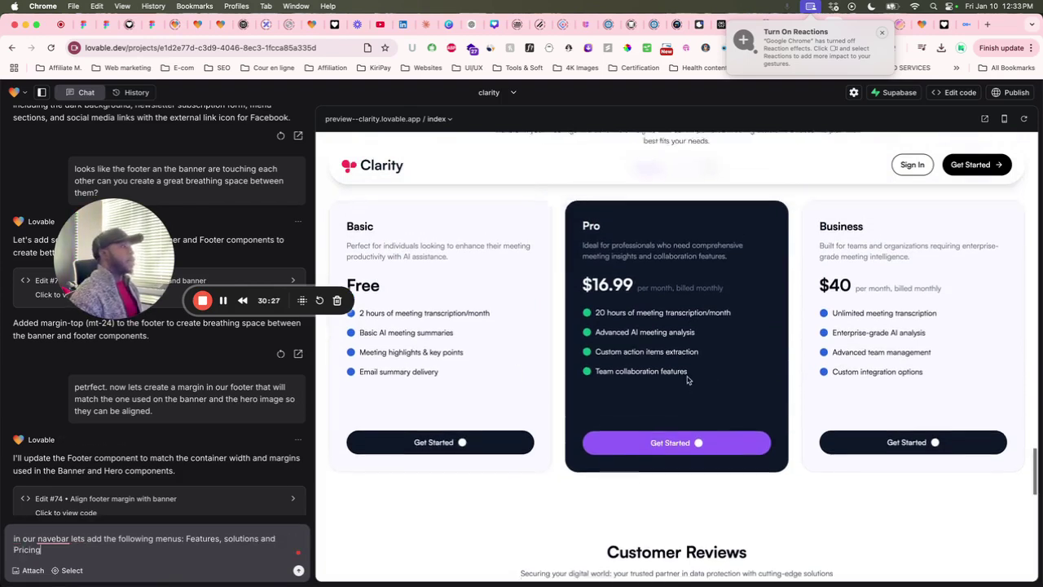
scroll(683, 387, "down", 5)
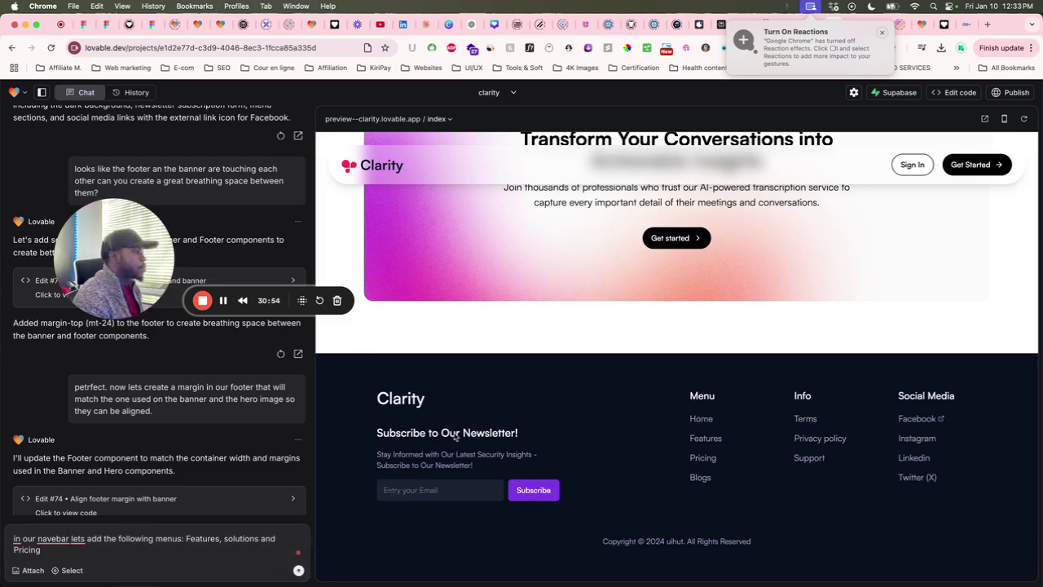
left_click(882, 31)
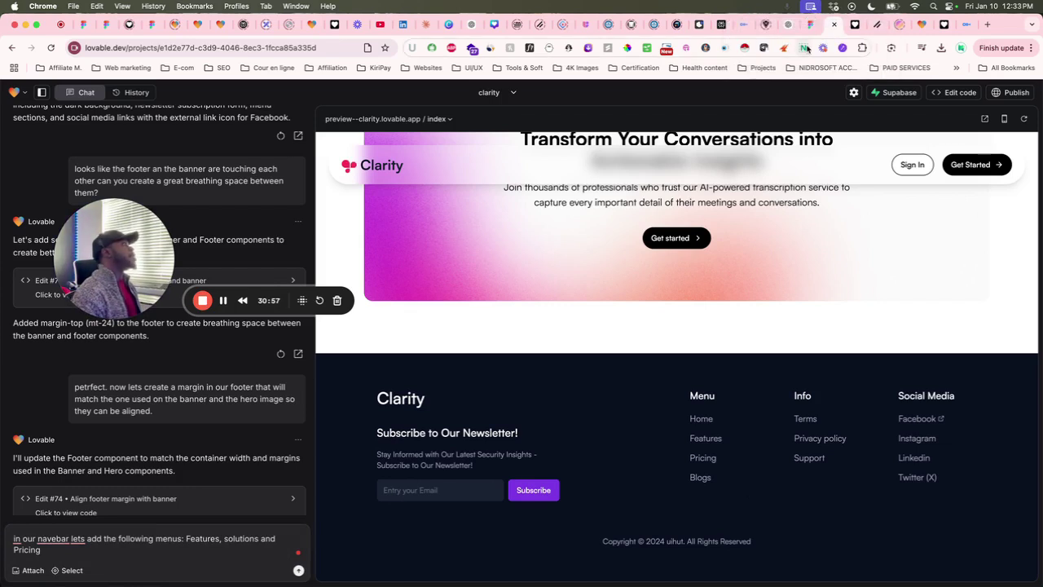
left_click(803, 24)
scroll(479, 395, "up", 5)
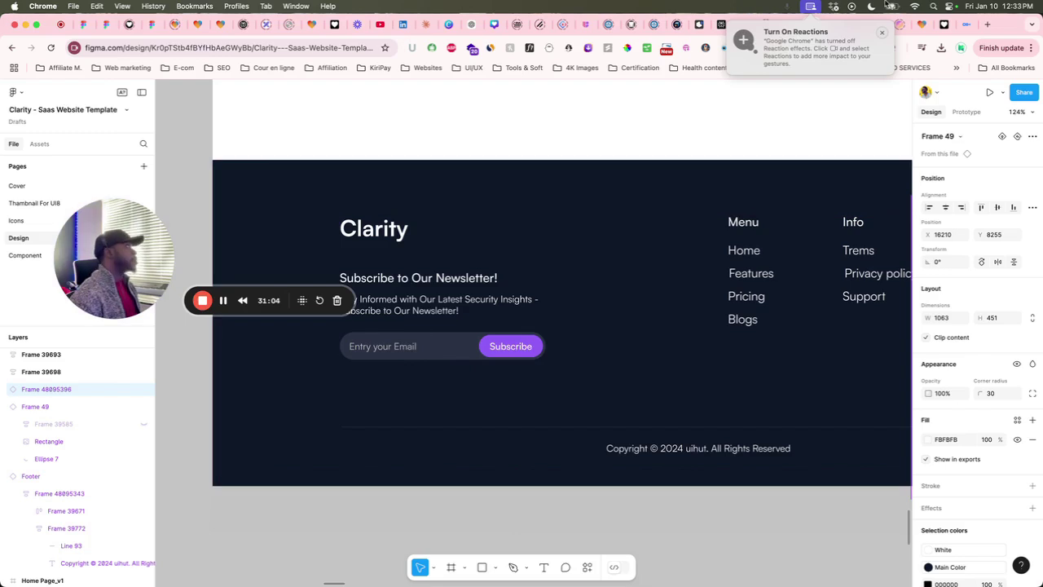
left_click(812, 6)
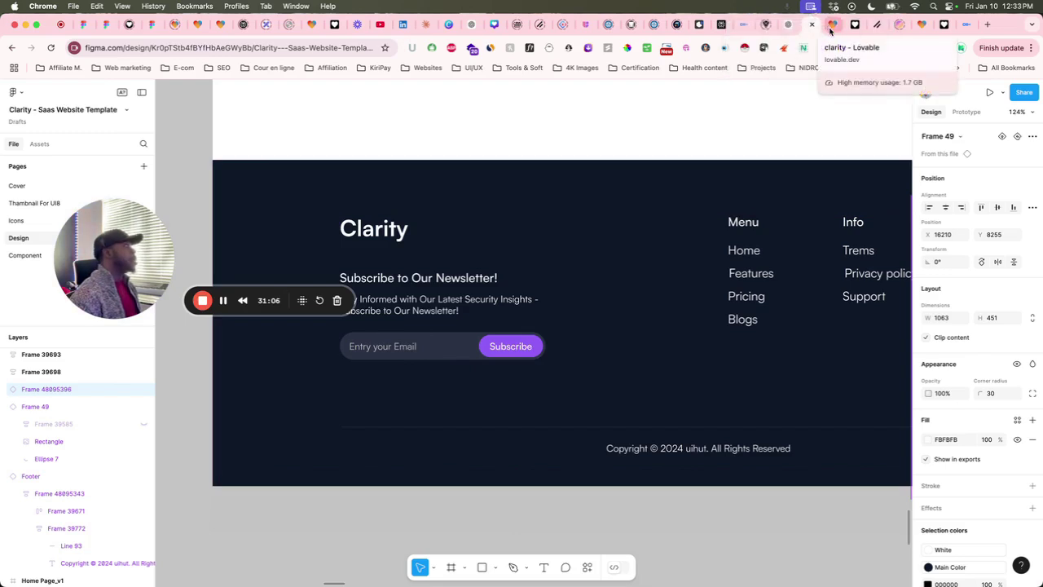
left_click(840, 45)
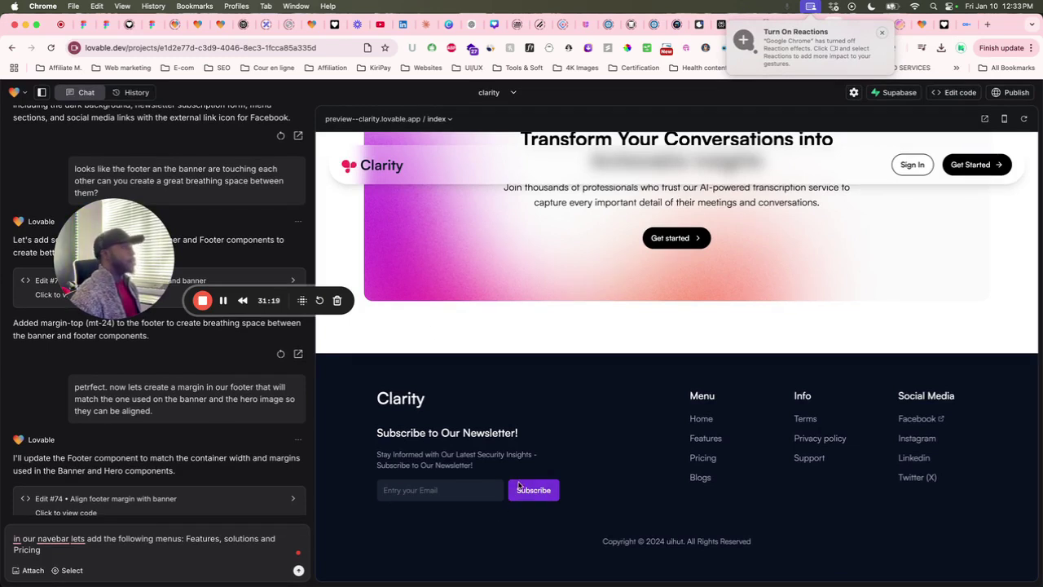
scroll(545, 464, "up", 5)
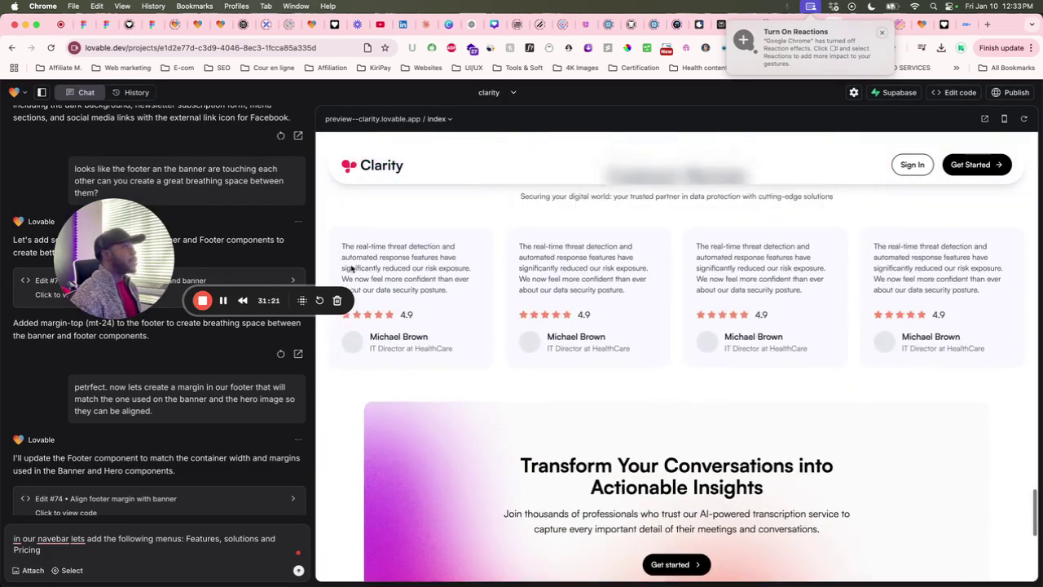
scroll(477, 403, "down", 5)
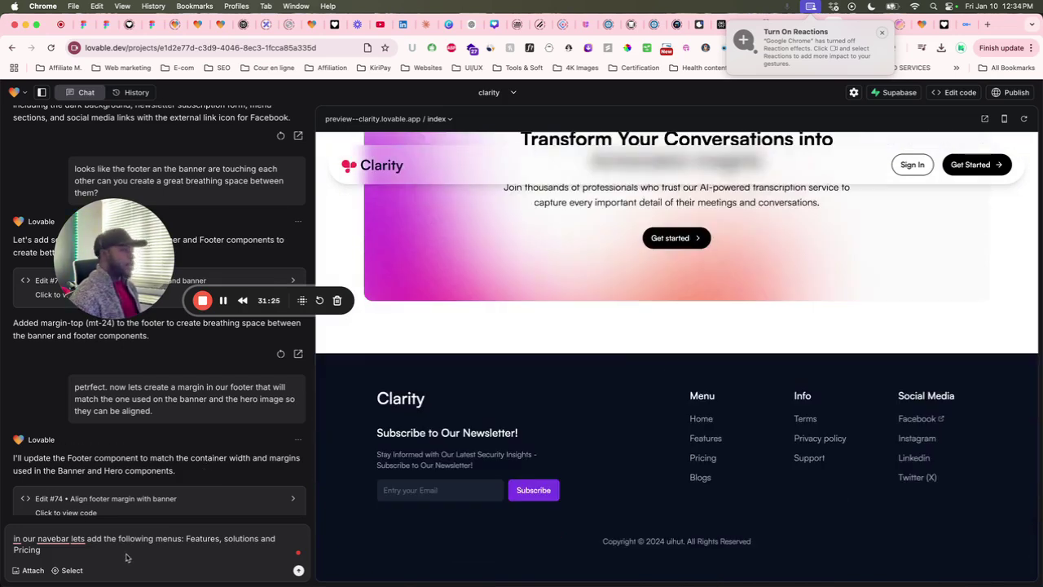
Extend the Lovable prompt with "and make it and ancker section navigation so that"
left_click(82, 554)
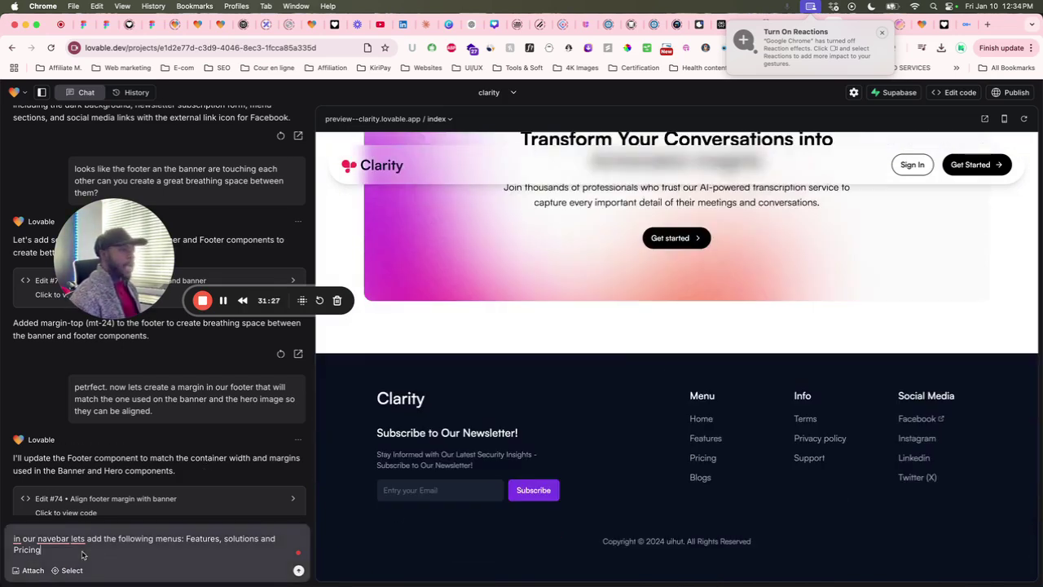
type("and make it")
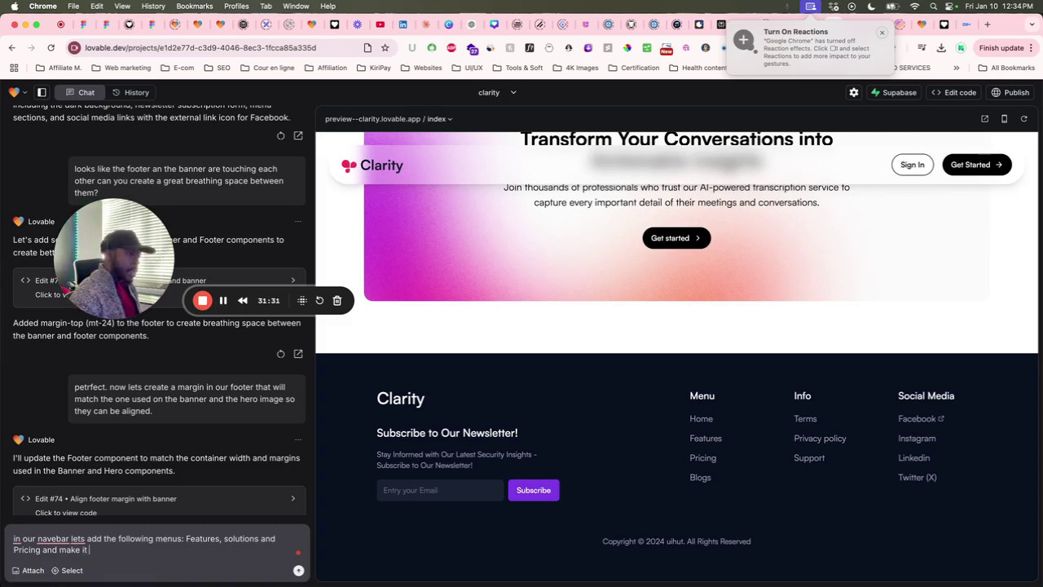
type(" and")
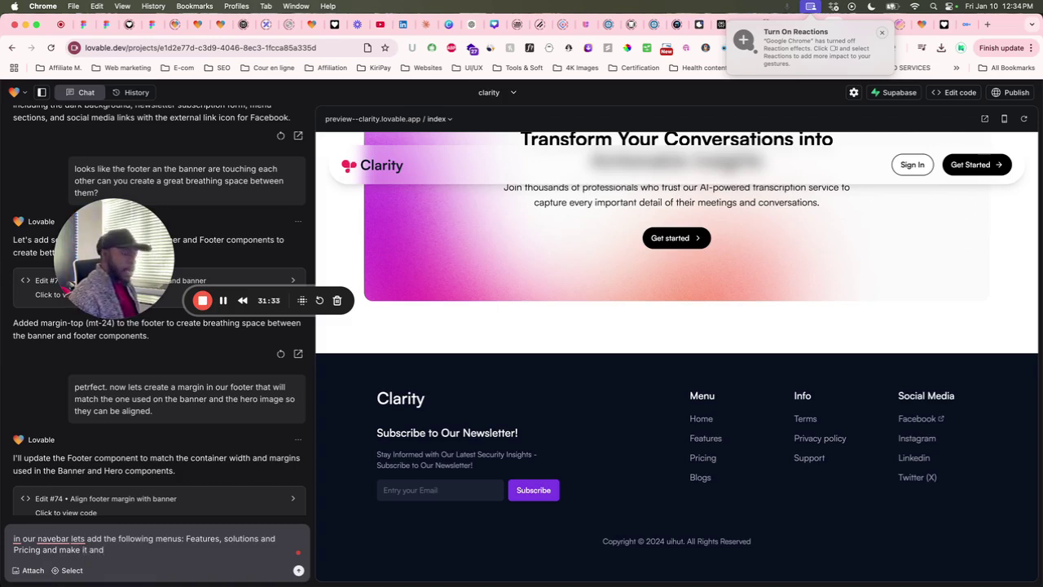
type(" ancker")
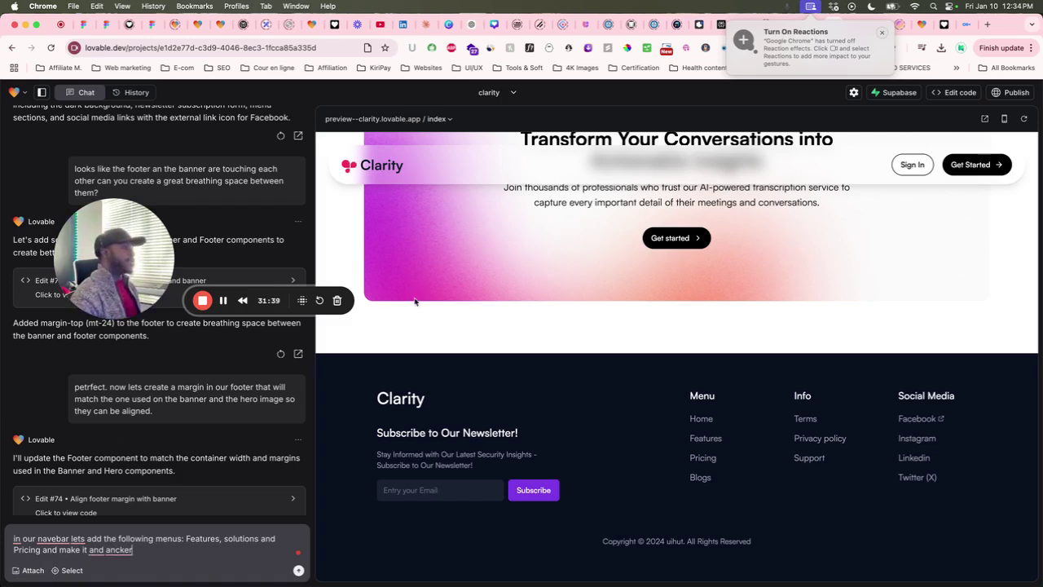
type("section")
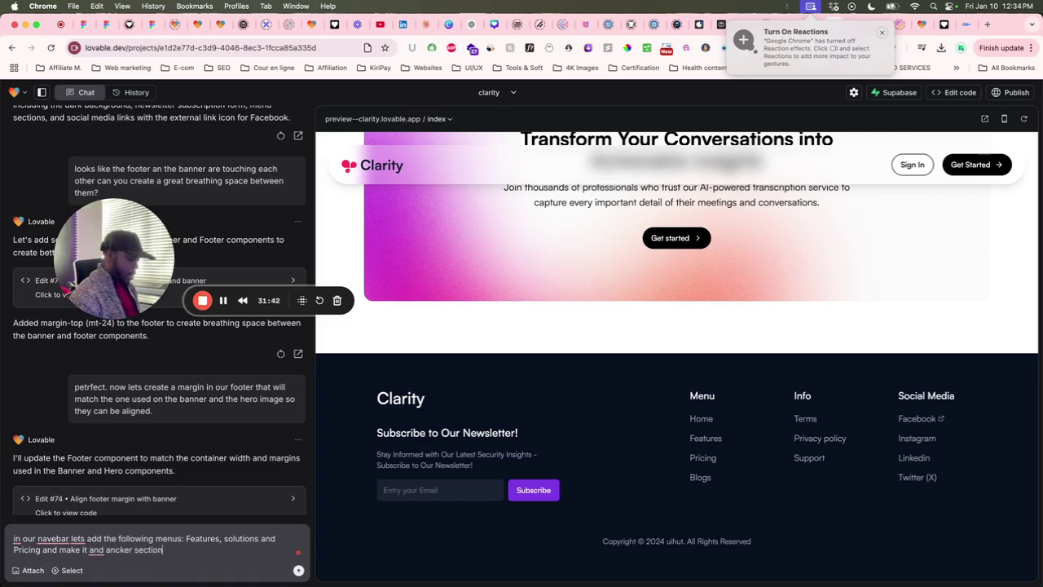
type(" na")
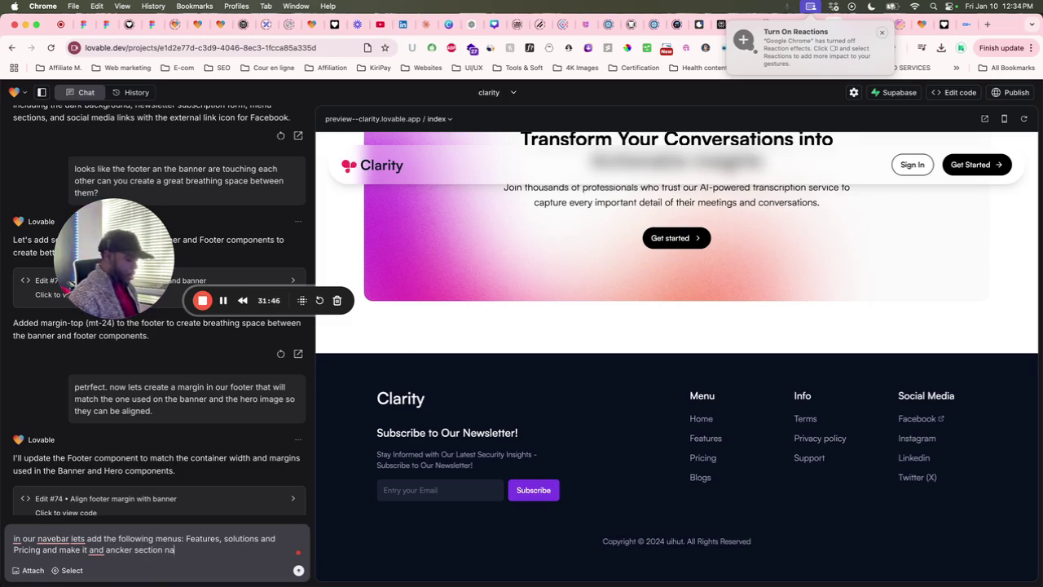
type("vigati")
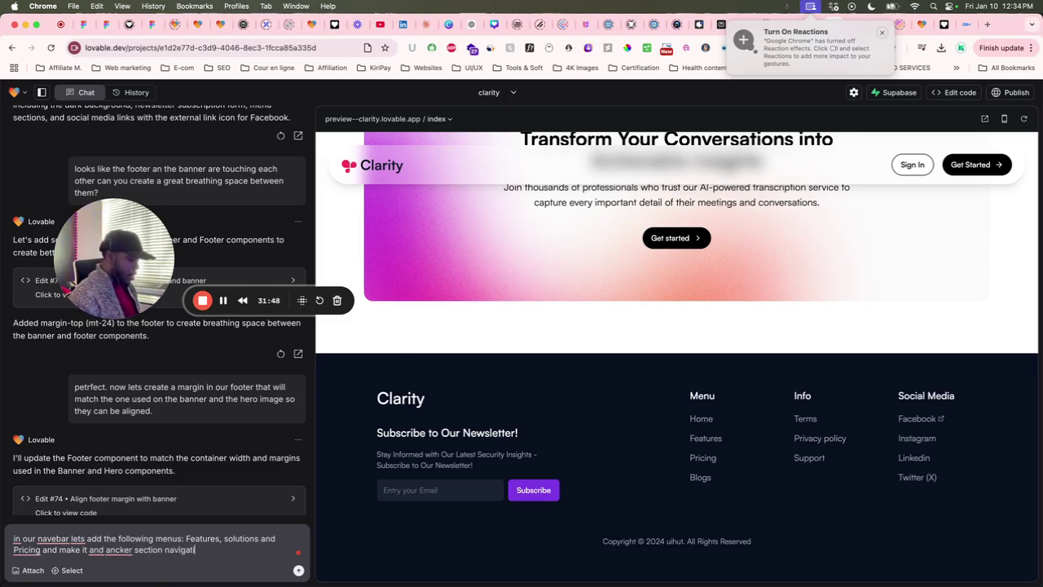
type("on so that")
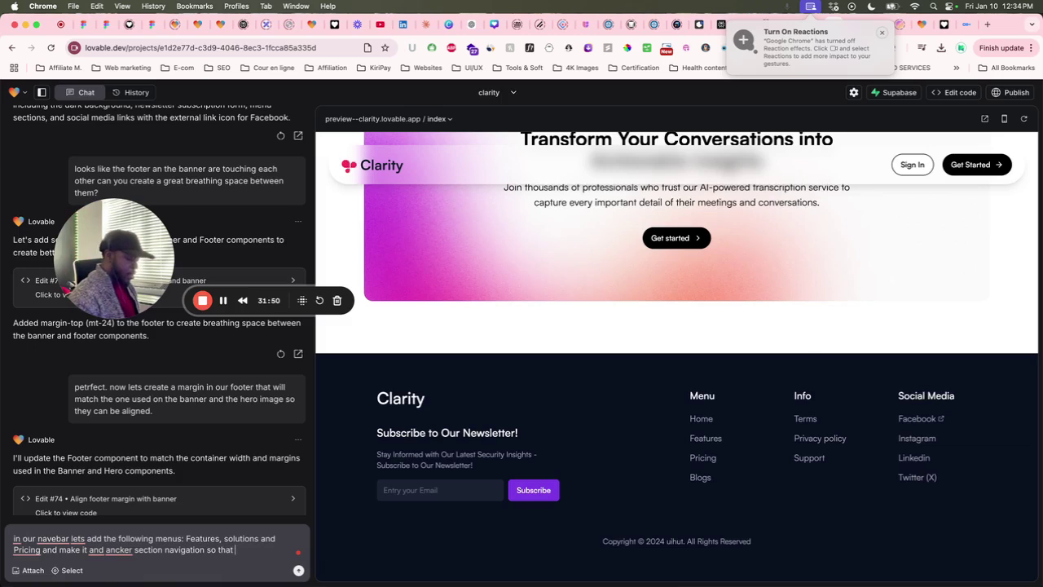
Finish the prompt with "when cliked it will take me straigh to that section in our landing." and send it
type(" when cliked")
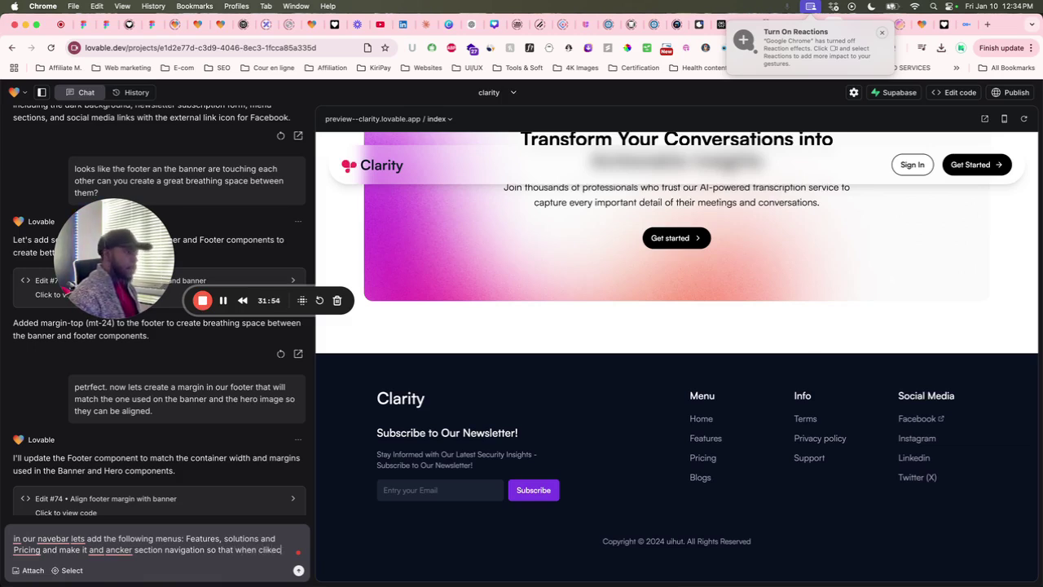
key("BackSpace")
key("BackSpace")
key("BackSpace")
type("cked it")
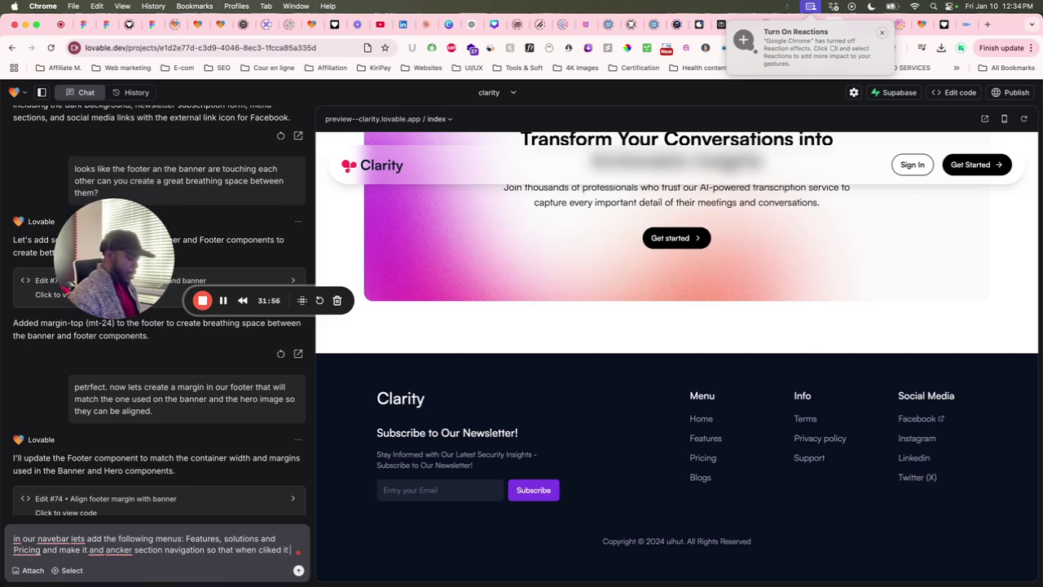
type(" wil")
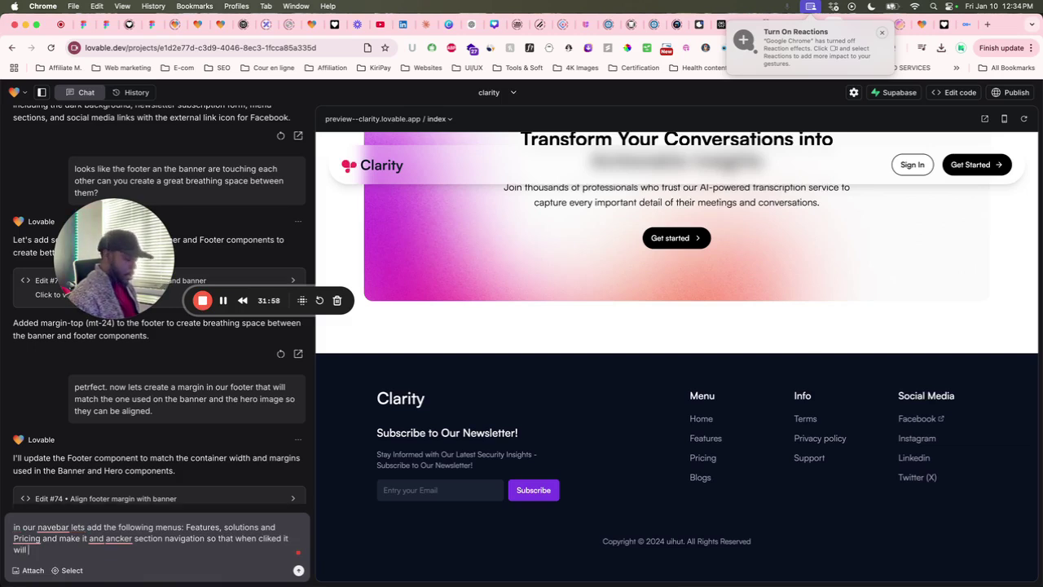
type("l take me stra")
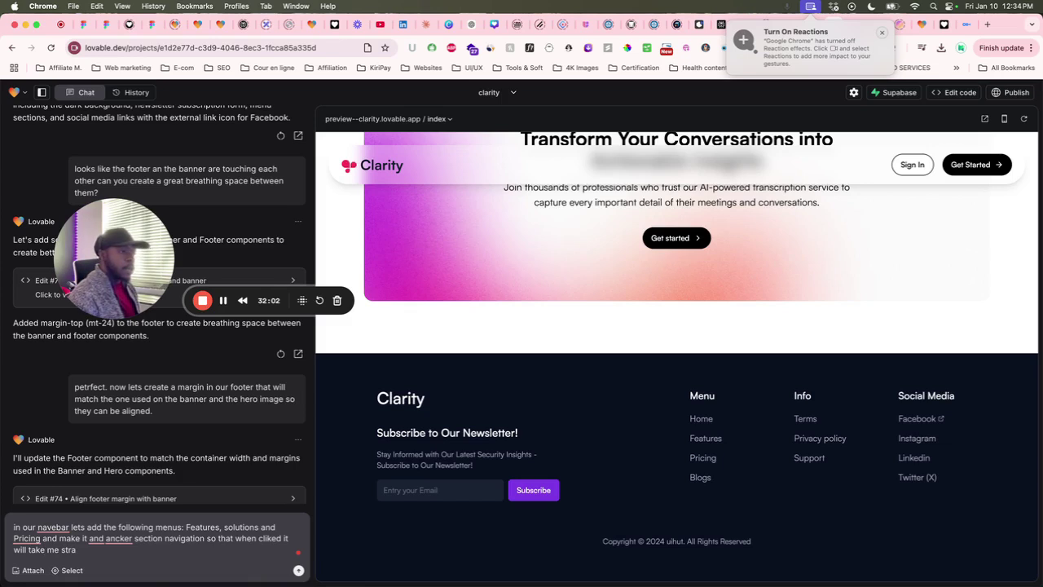
type("igh")
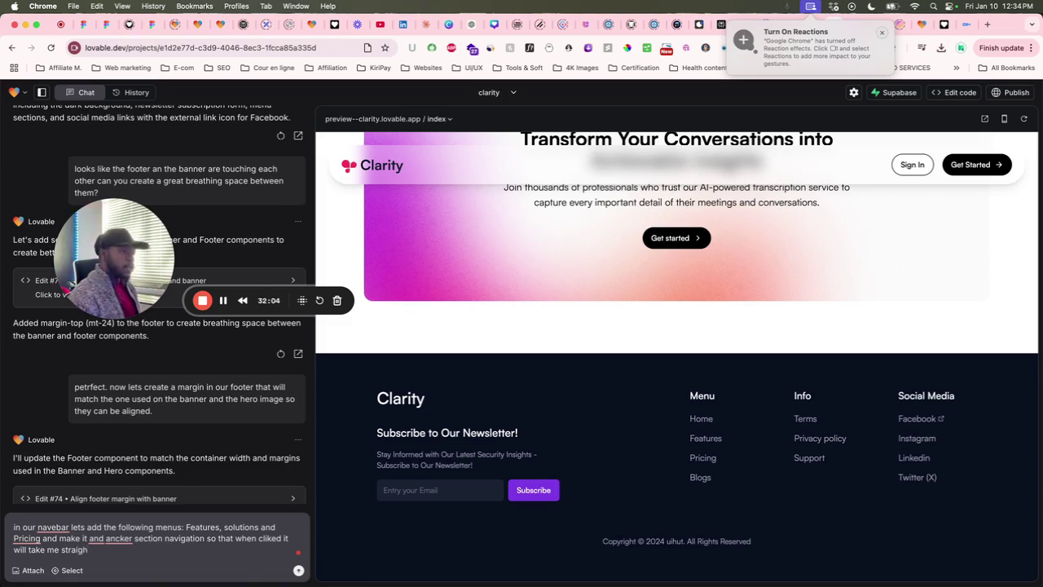
type(" to that ")
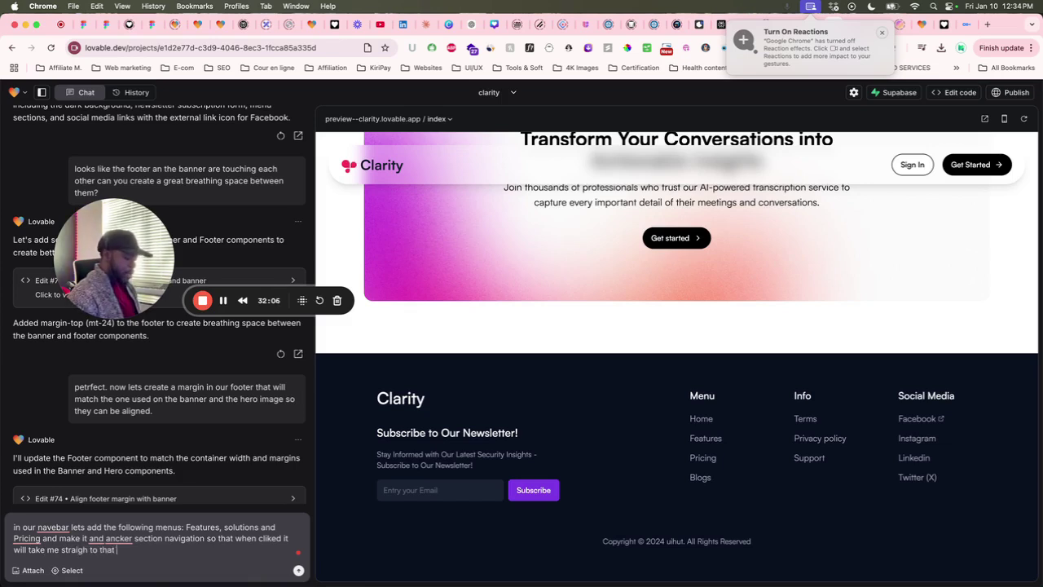
type("section in o")
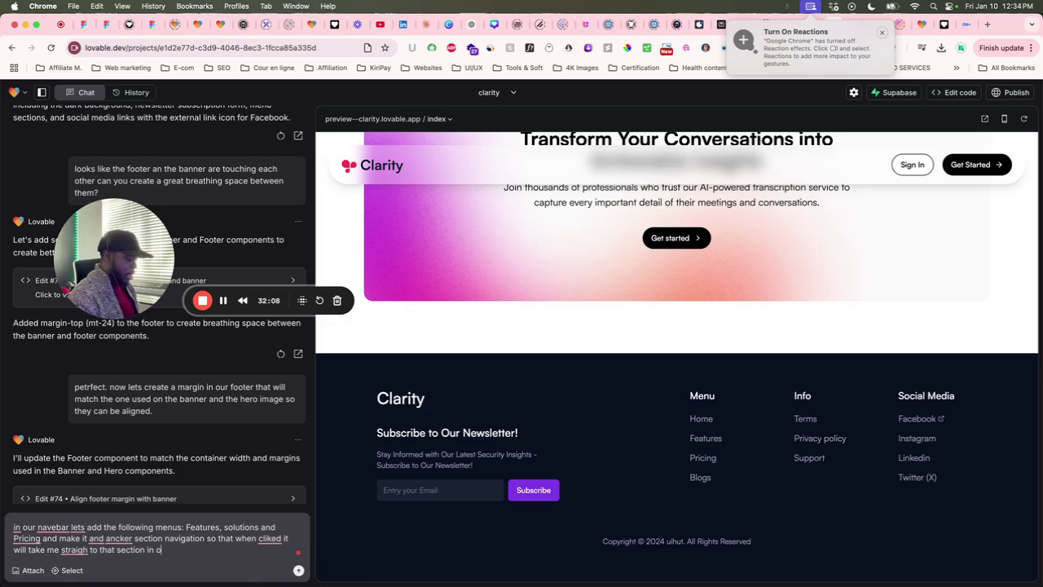
type("ur")
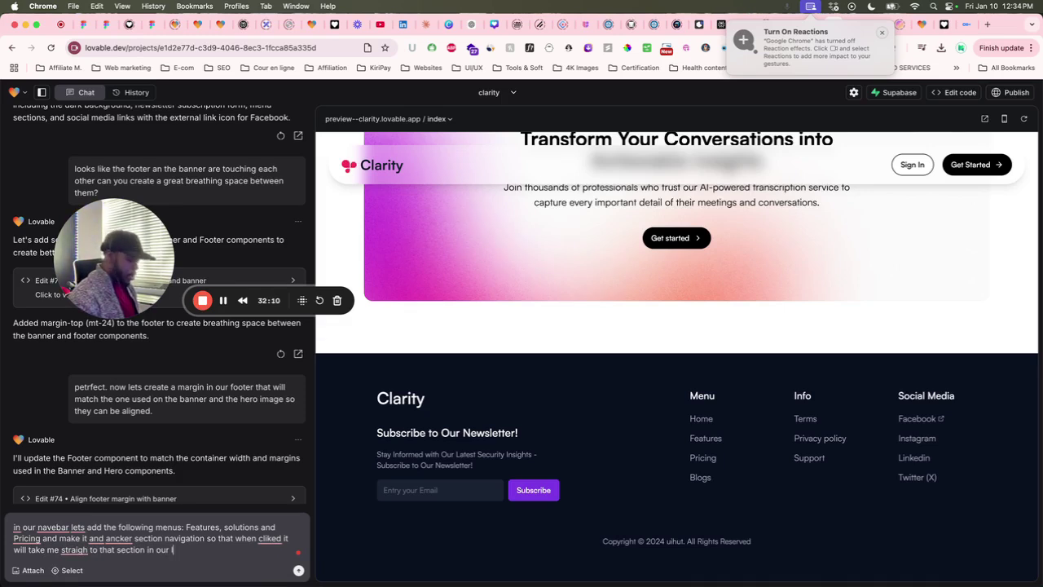
type(" landing.")
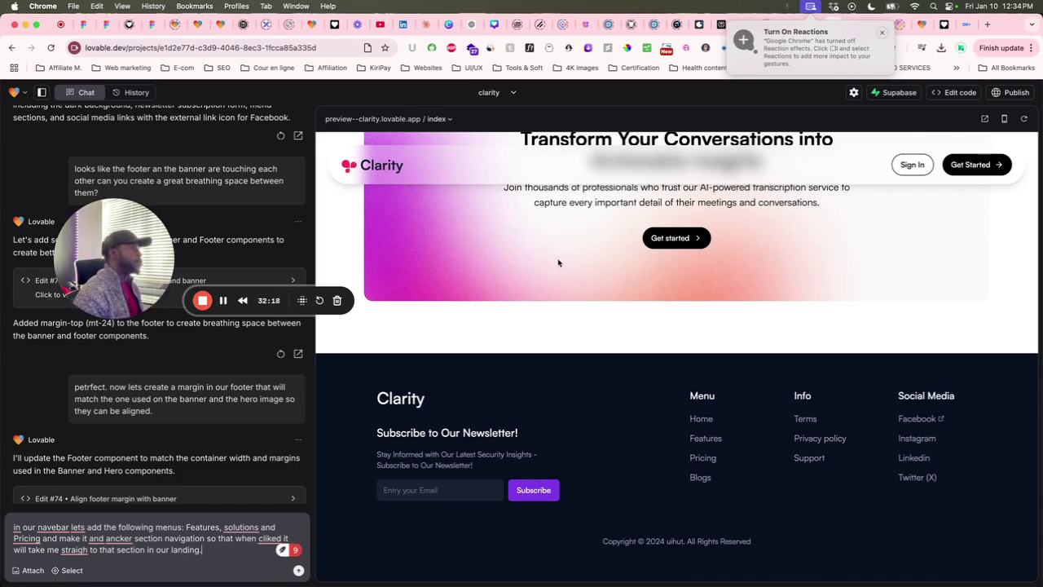
scroll(558, 257, "up", 3)
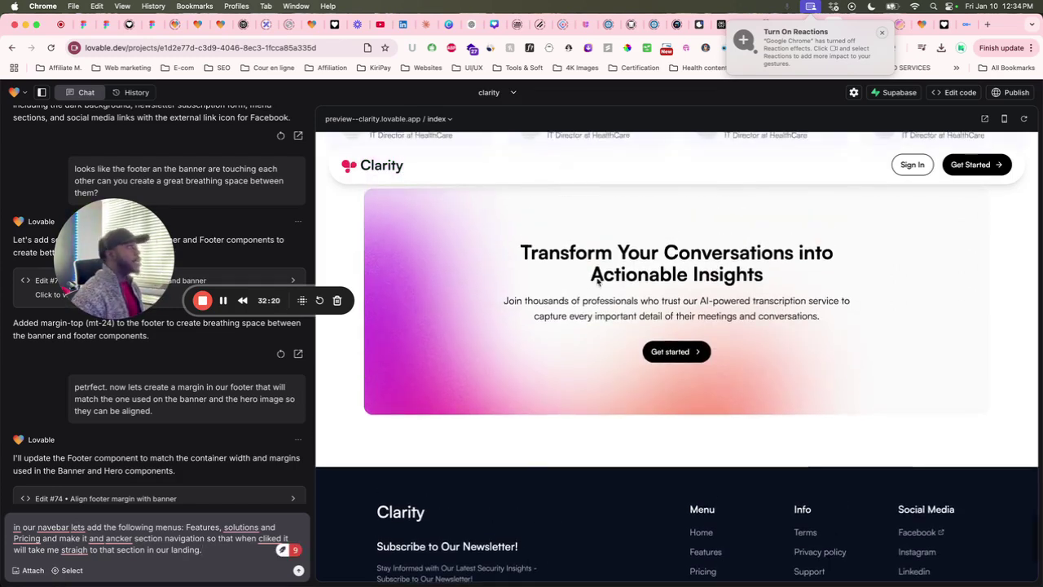
scroll(597, 275, "up", 4)
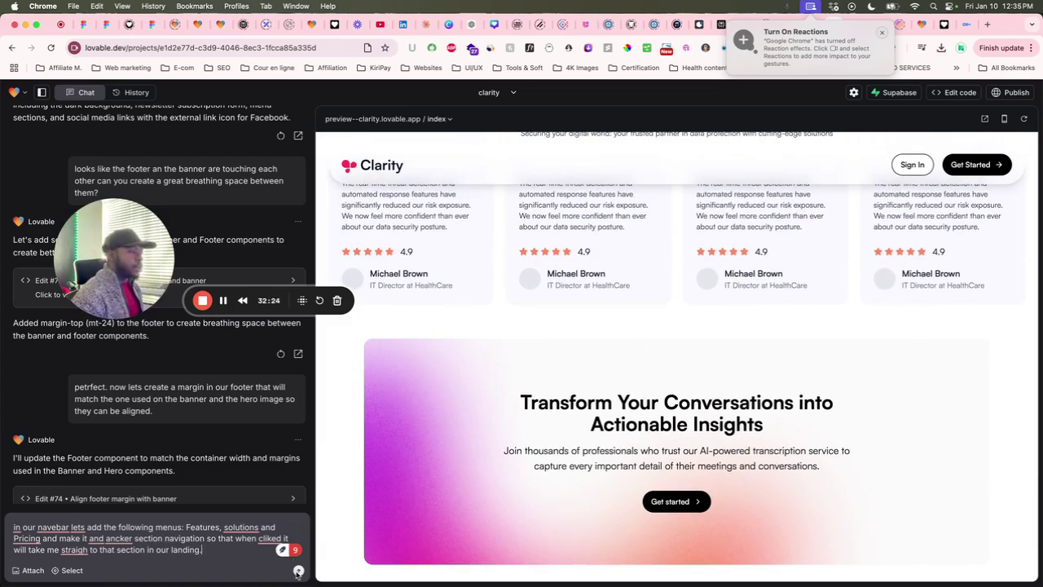
left_click(298, 572)
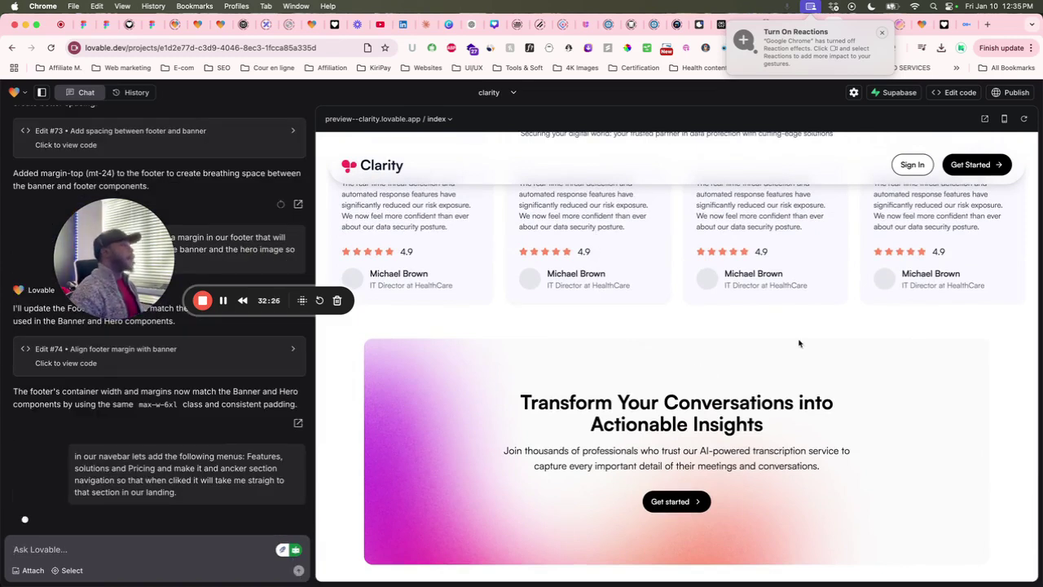
Examine the preview's solutions, pricing, reviews, banner and footer sections, and check the navbar above the hero section for the new menus
scroll(794, 344, "up", 15)
scroll(615, 329, "up", 2)
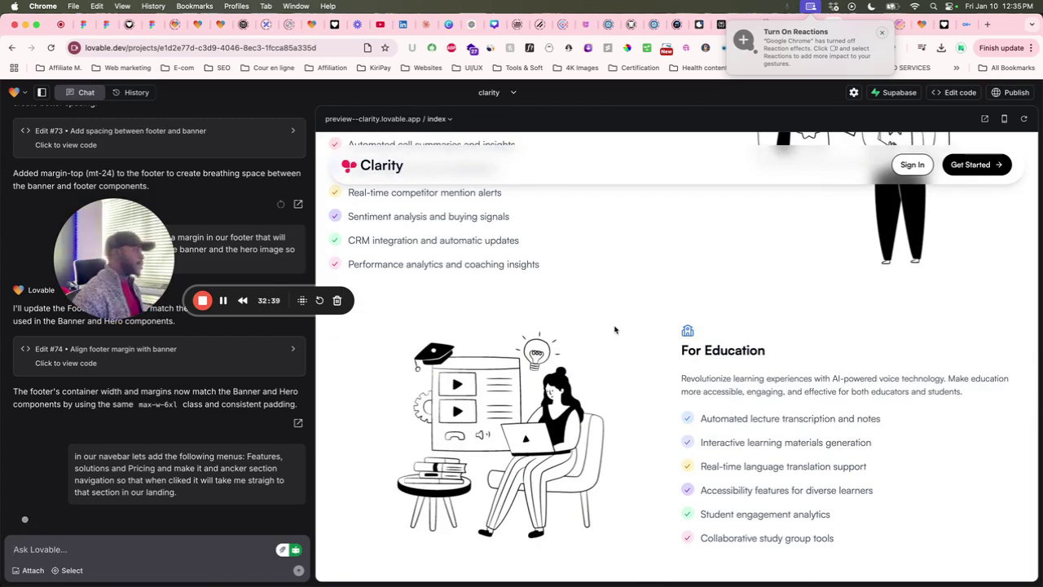
scroll(671, 330, "up", 2)
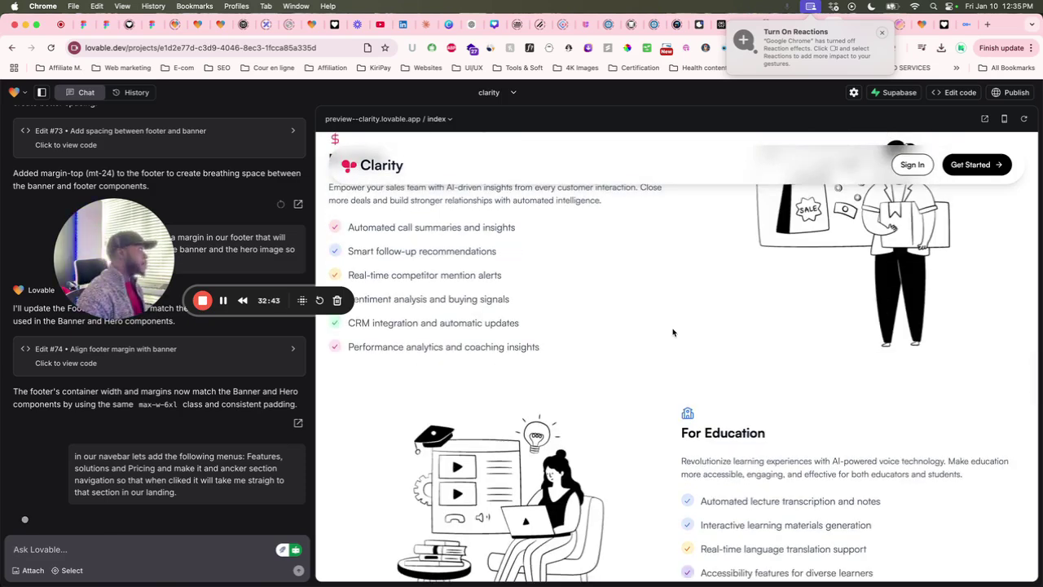
scroll(673, 331, "down", 10)
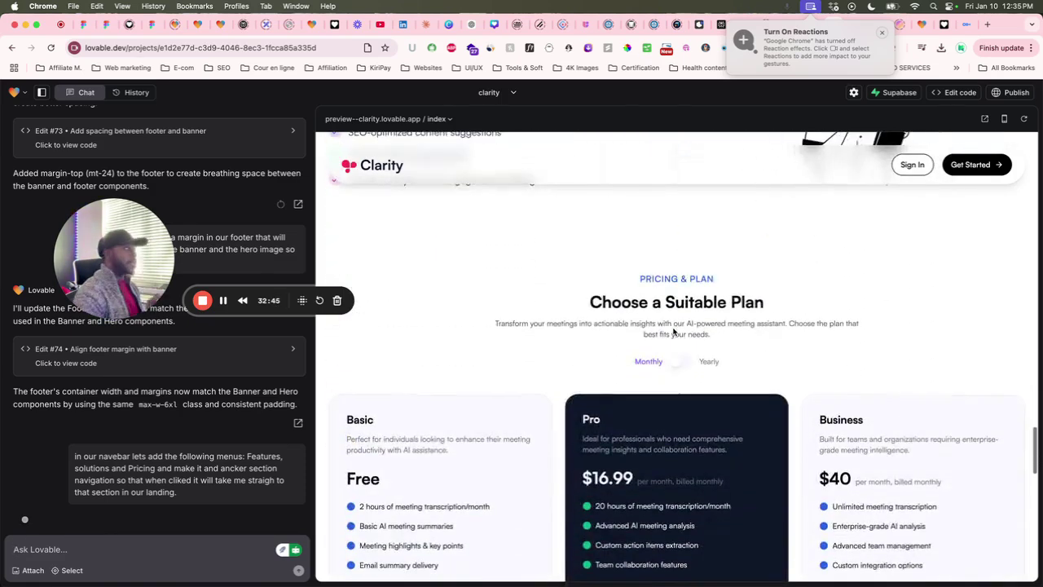
scroll(673, 331, "down", 5)
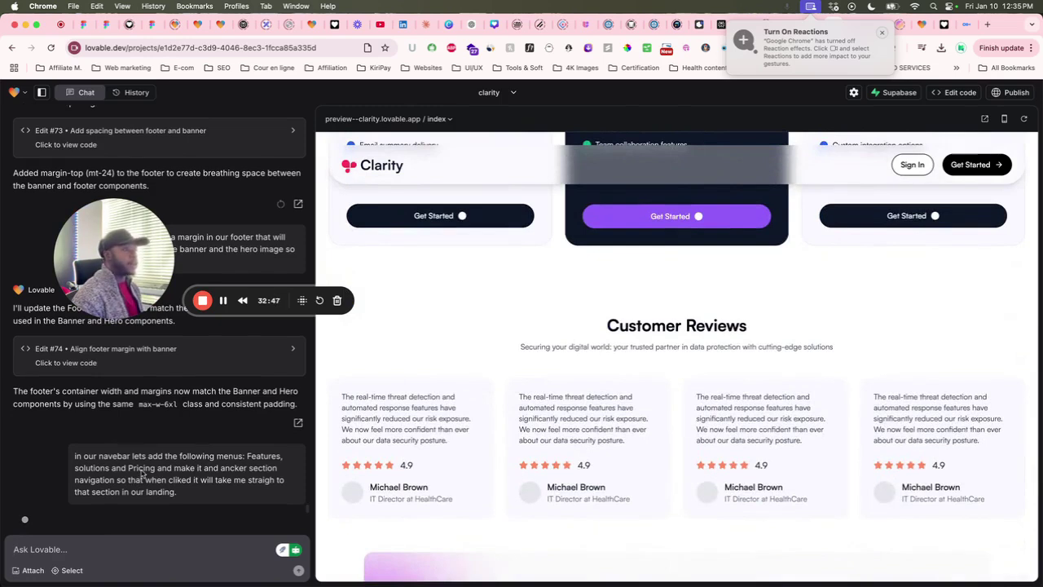
scroll(602, 418, "down", 10)
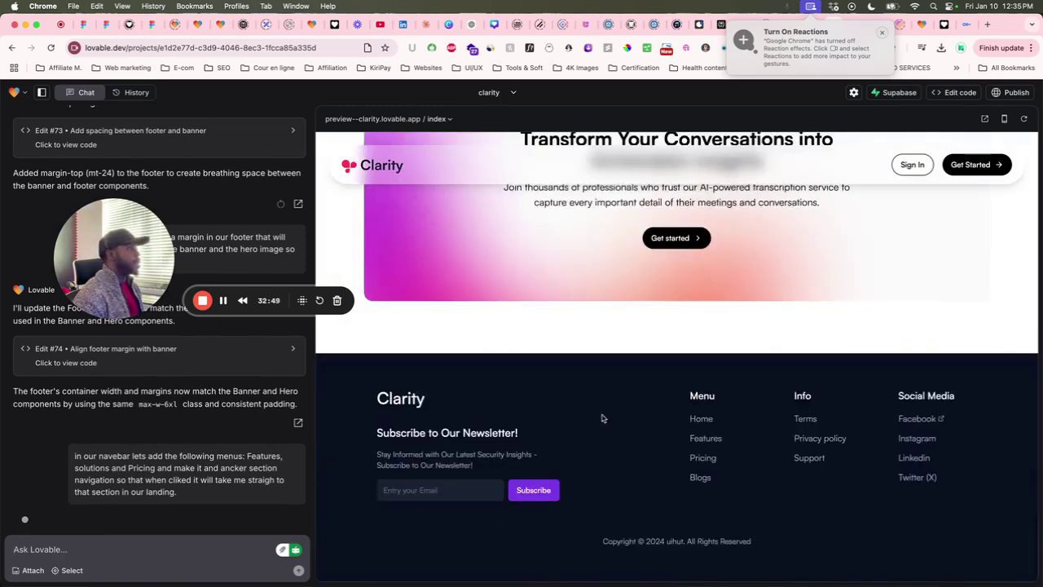
scroll(550, 407, "up", 1)
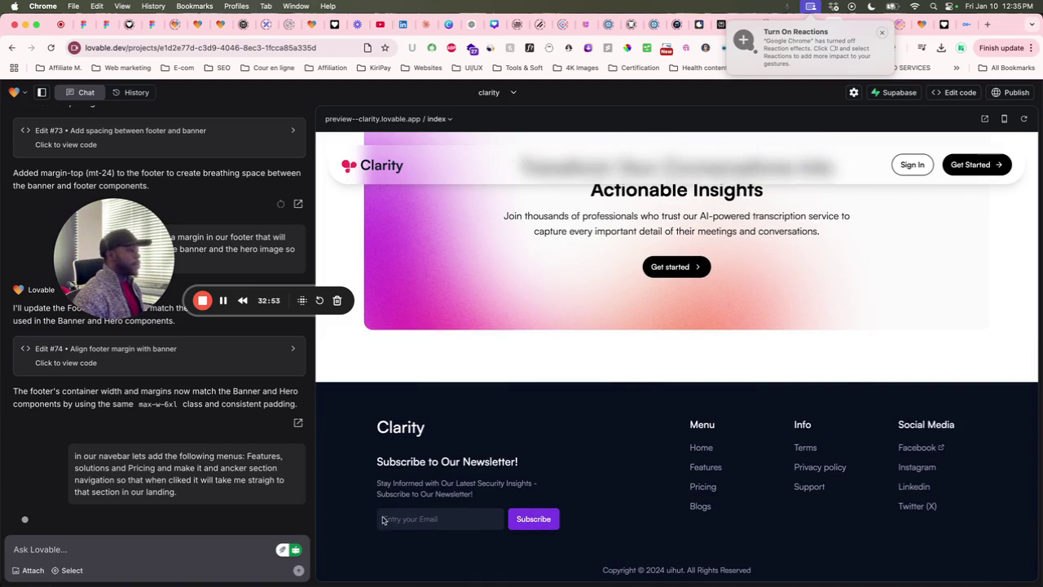
scroll(516, 532, "up", 1)
scroll(721, 409, "up", 2)
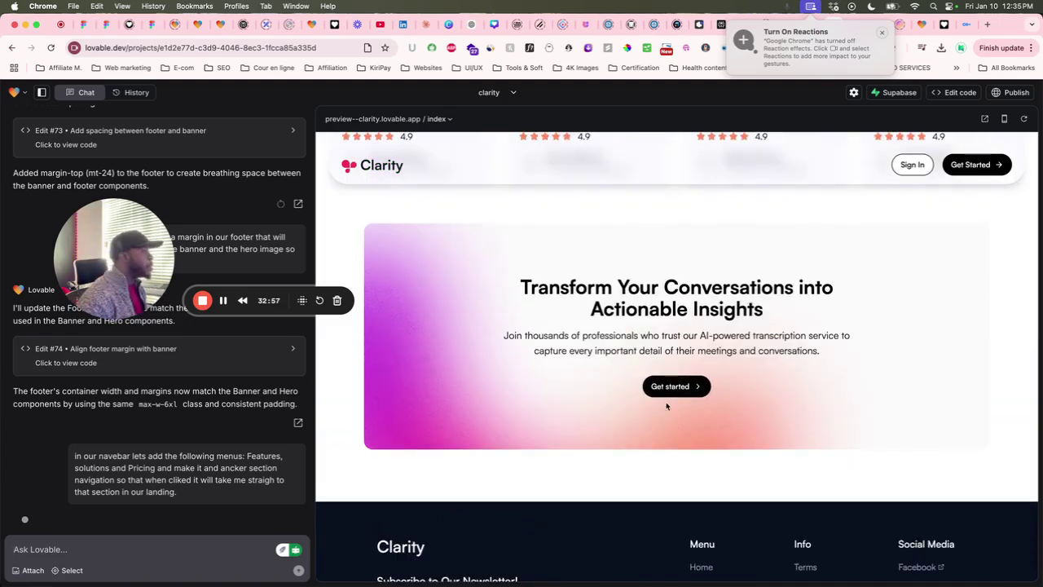
scroll(675, 391, "up", 3)
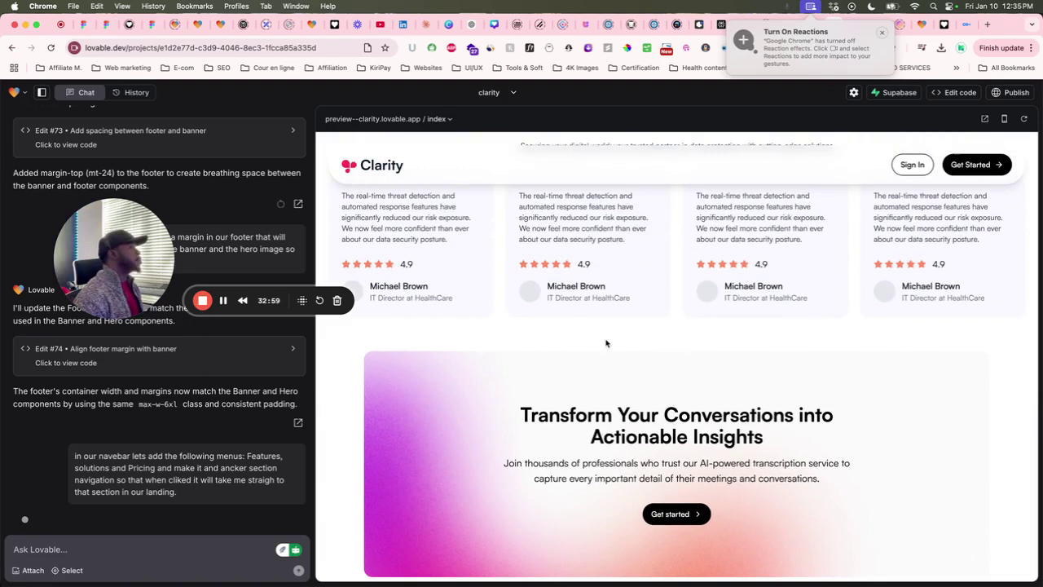
scroll(606, 346, "up", 6)
scroll(605, 348, "up", 9)
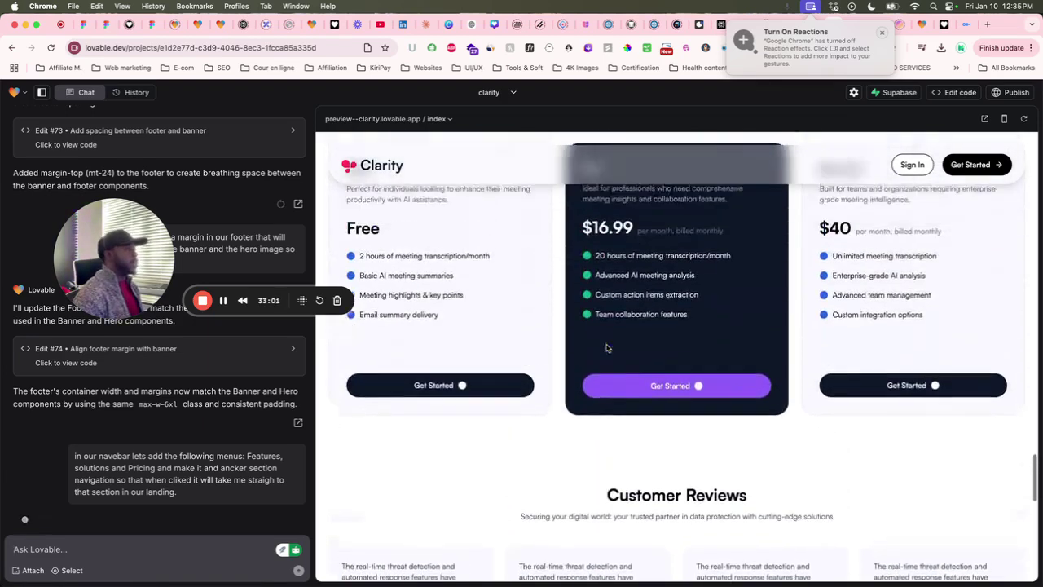
scroll(606, 348, "up", 3)
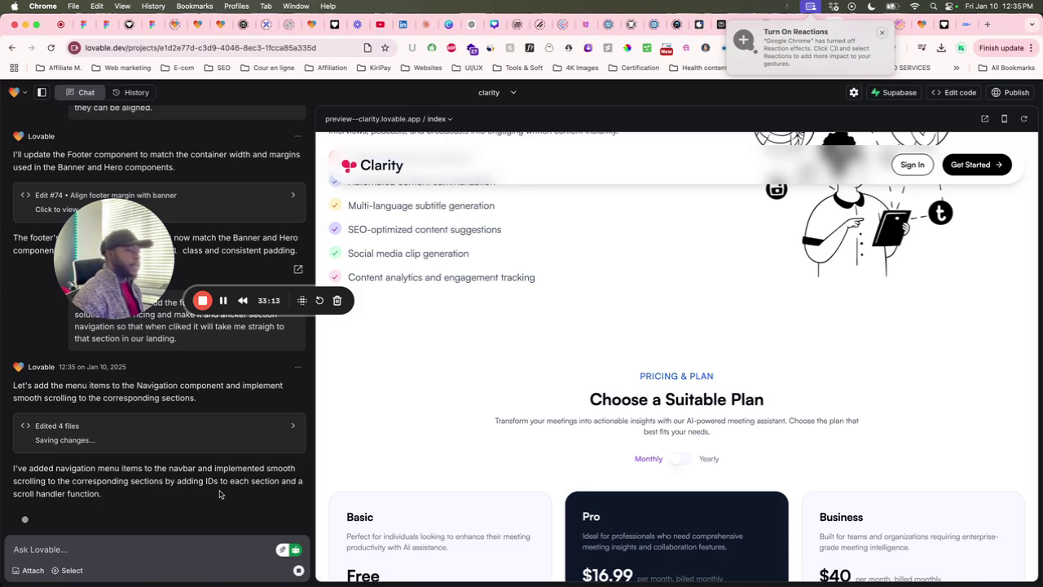
scroll(473, 441, "up", 15)
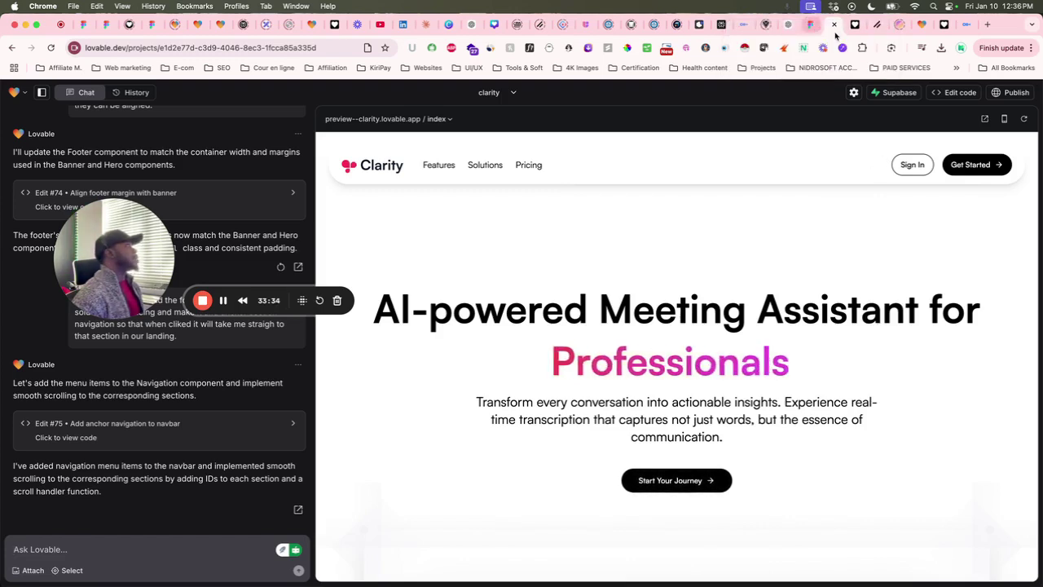
Switch to the standalone Clarity preview, reload it, and test the Solutions and Pricing navbar links
left_click(856, 25)
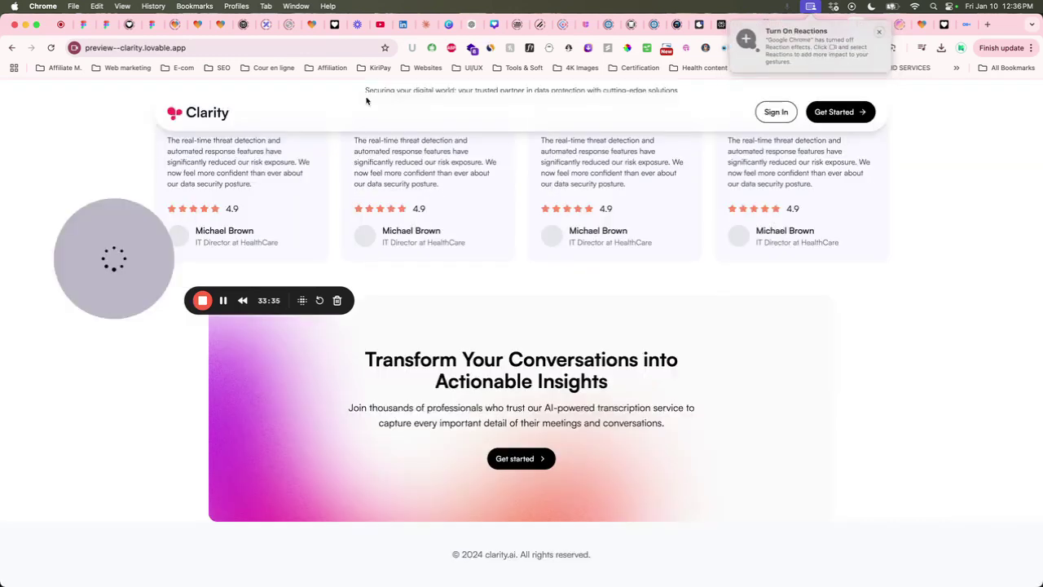
left_click(50, 47)
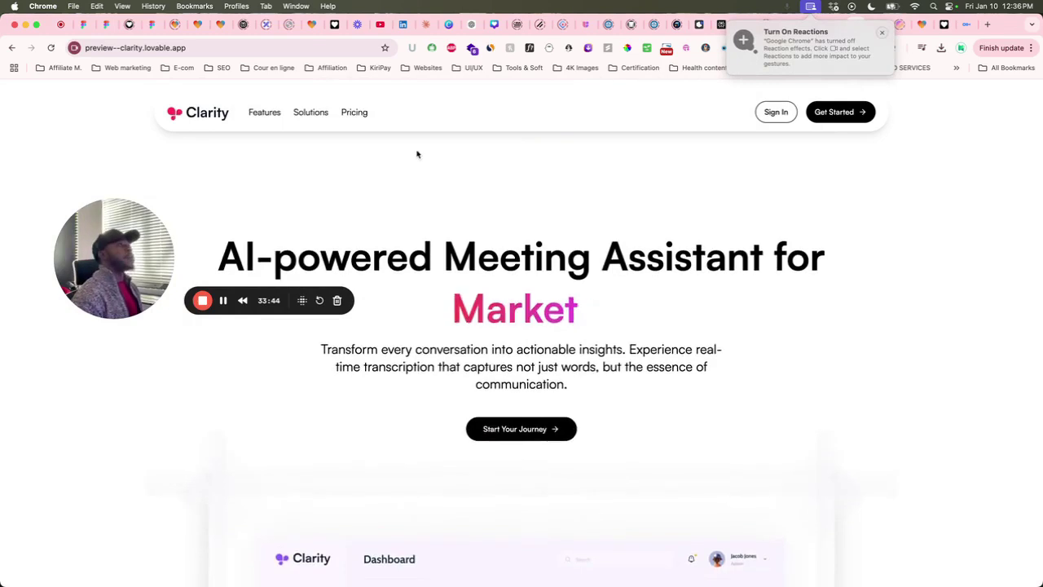
left_click(310, 112)
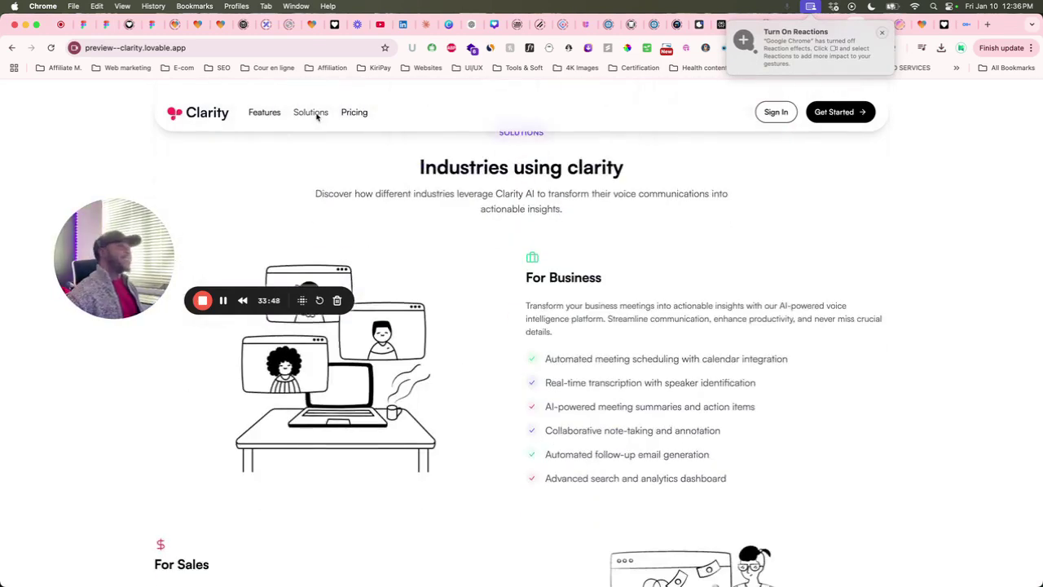
left_click(350, 113)
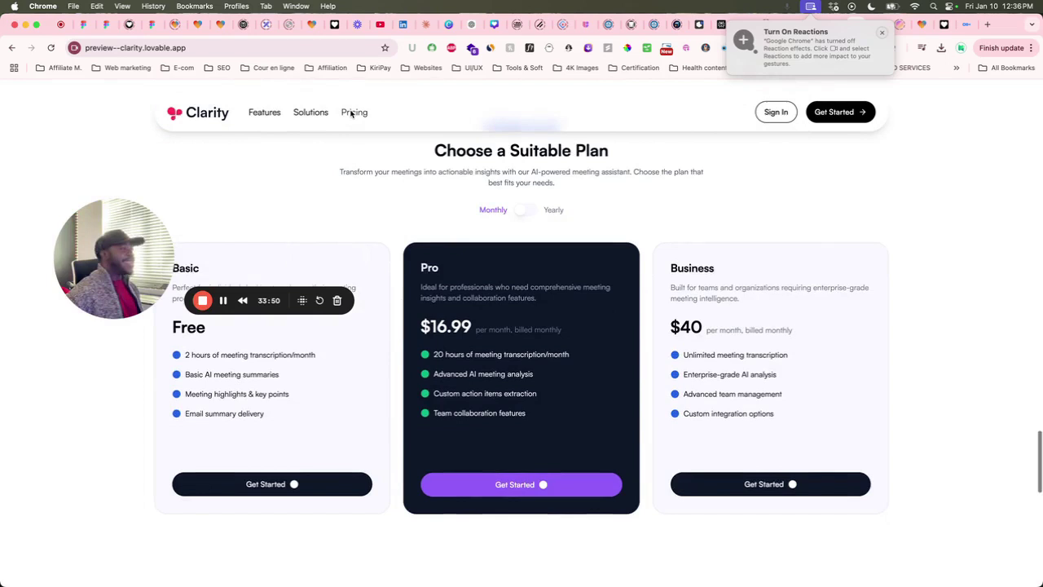
Test the Features navbar link, and examine the landing page's features, solutions, pricing, reviews, banner and footer sections
left_click(269, 113)
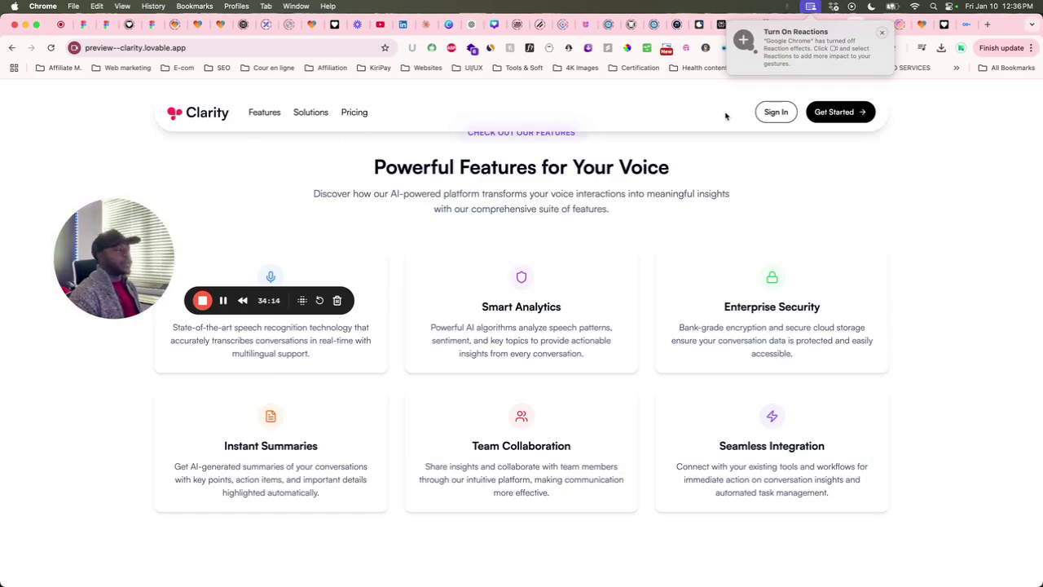
scroll(680, 242, "up", 1)
scroll(681, 241, "down", 12)
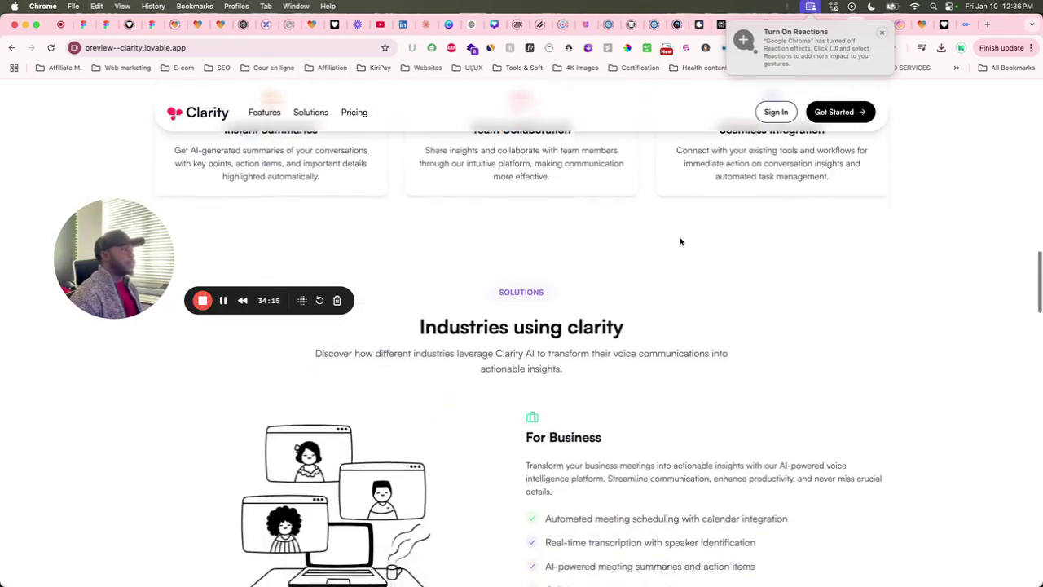
scroll(680, 241, "down", 15)
scroll(681, 237, "up", 6)
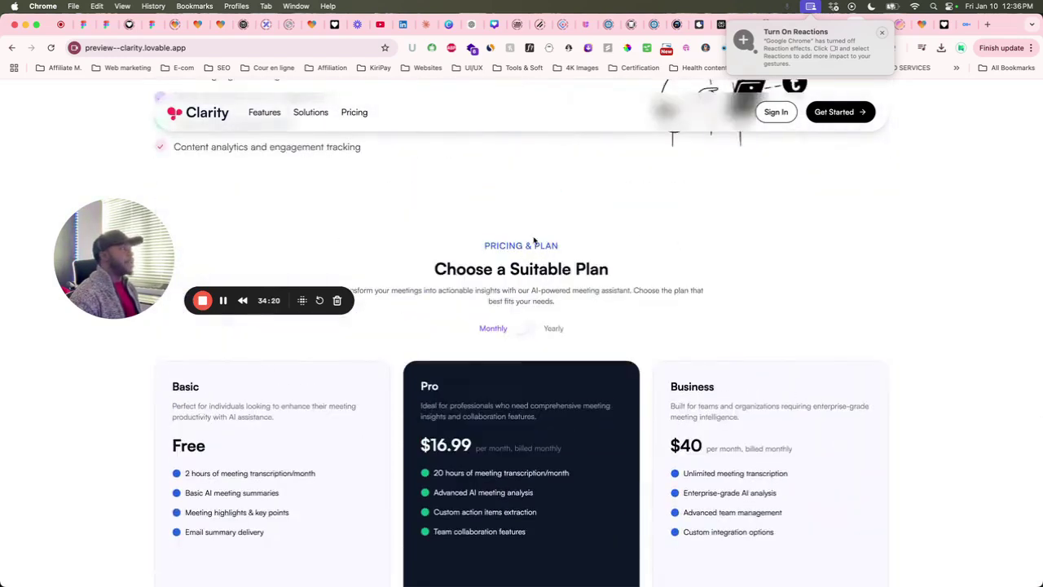
scroll(518, 249, "up", 15)
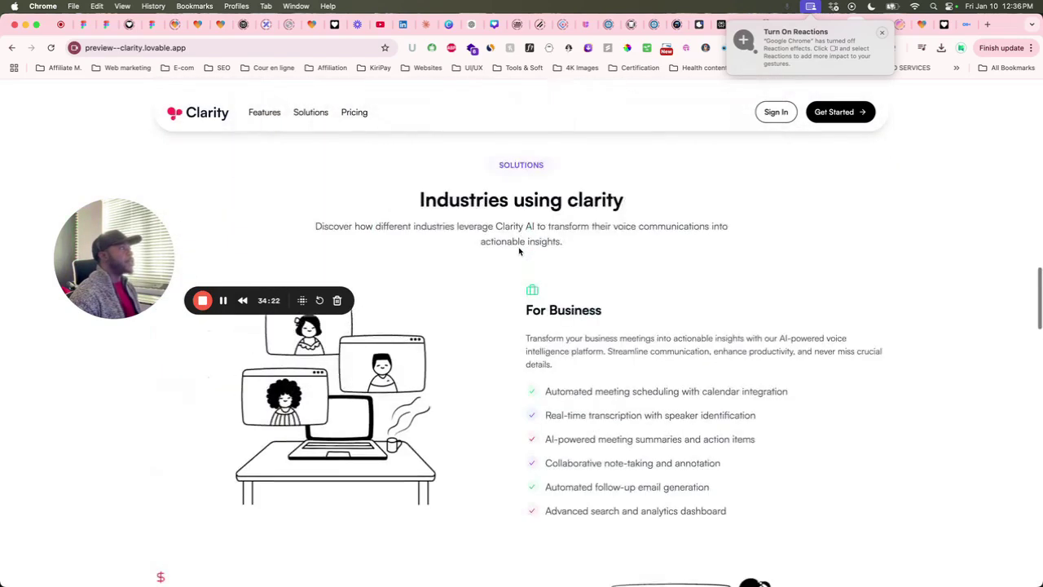
scroll(607, 251, "down", 8)
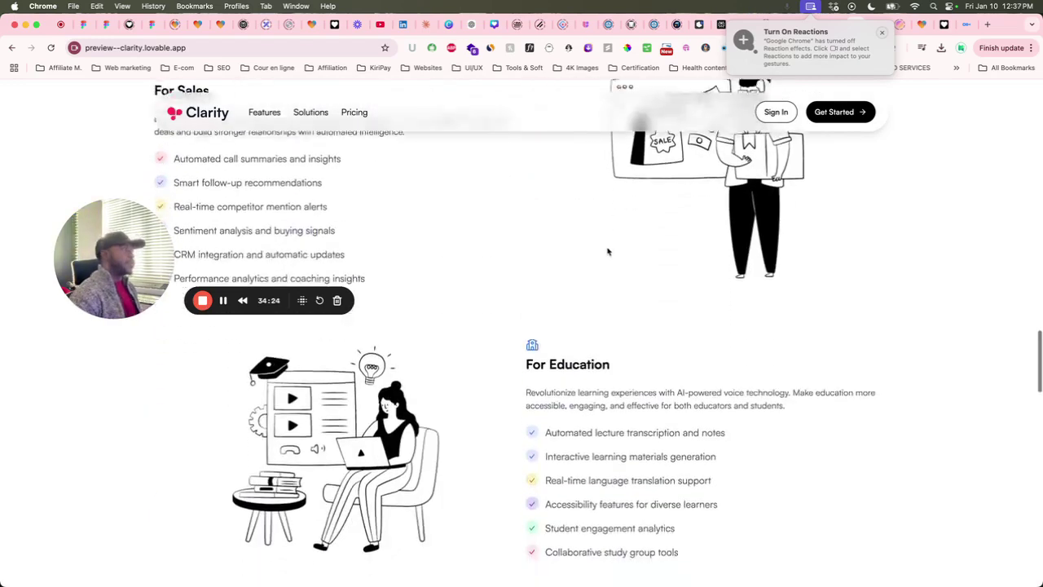
scroll(607, 250, "down", 10)
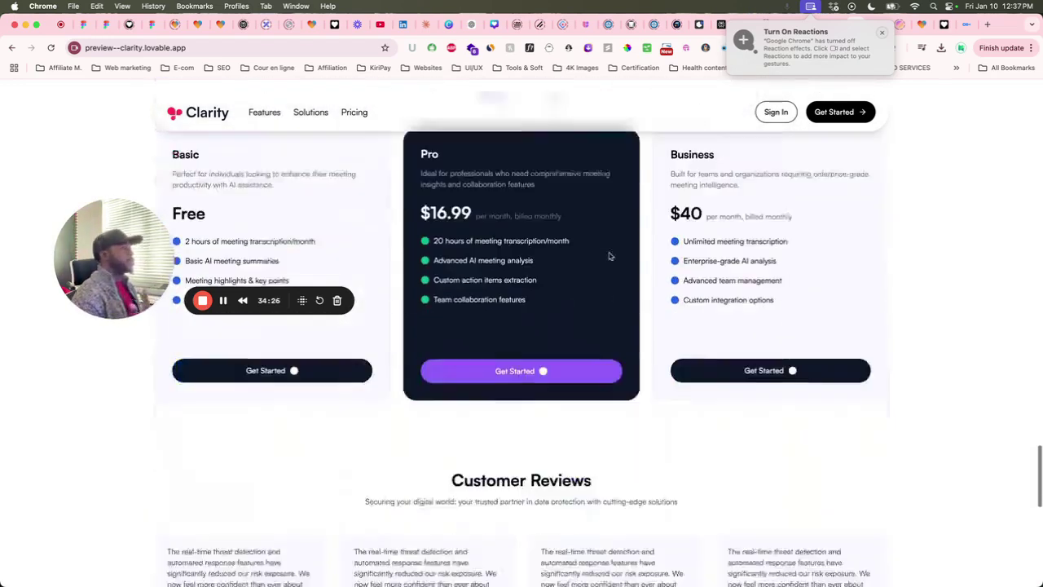
scroll(609, 256, "down", 8)
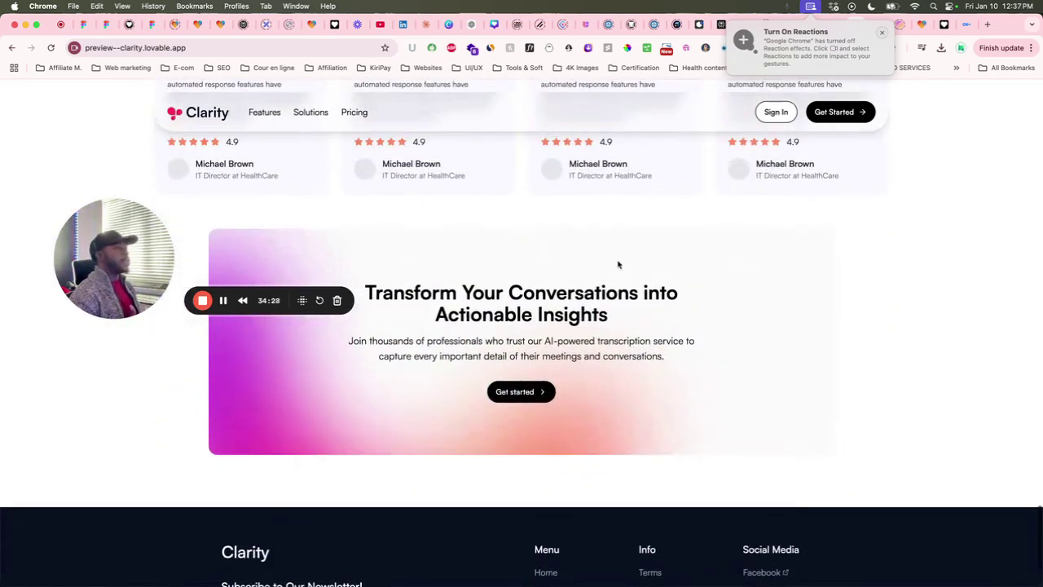
scroll(751, 328, "down", 4)
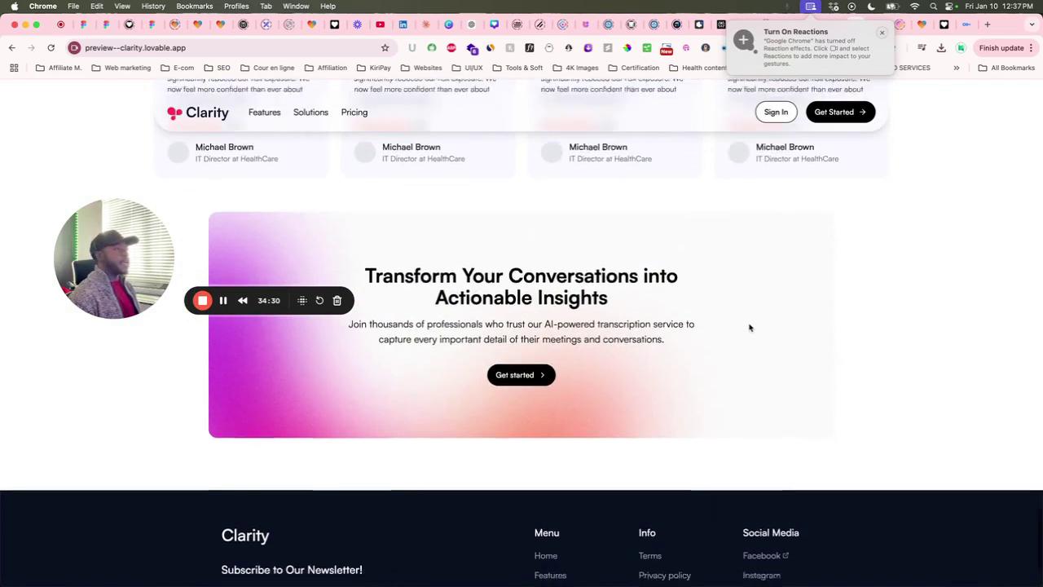
scroll(750, 328, "up", 20)
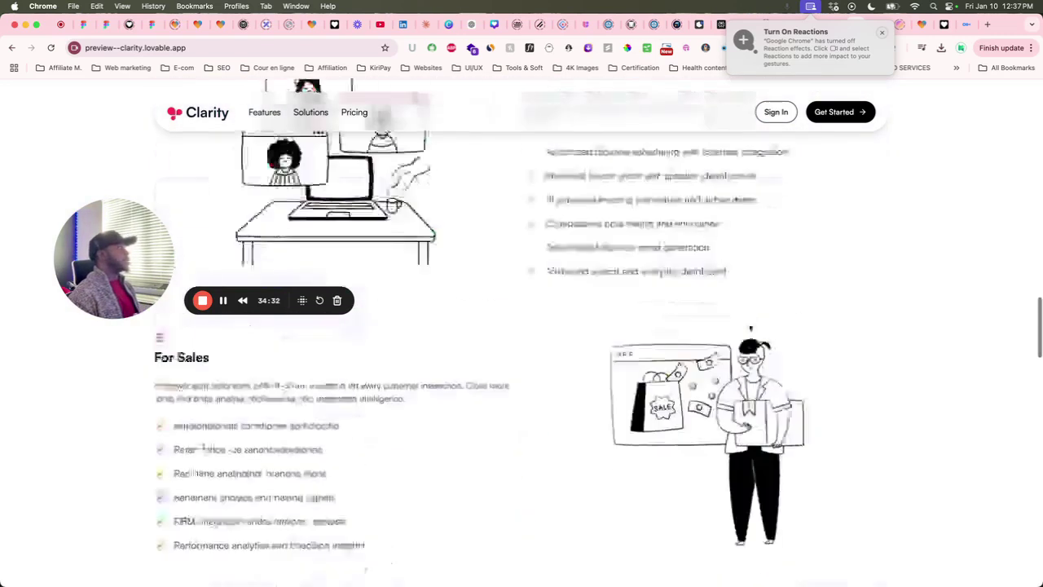